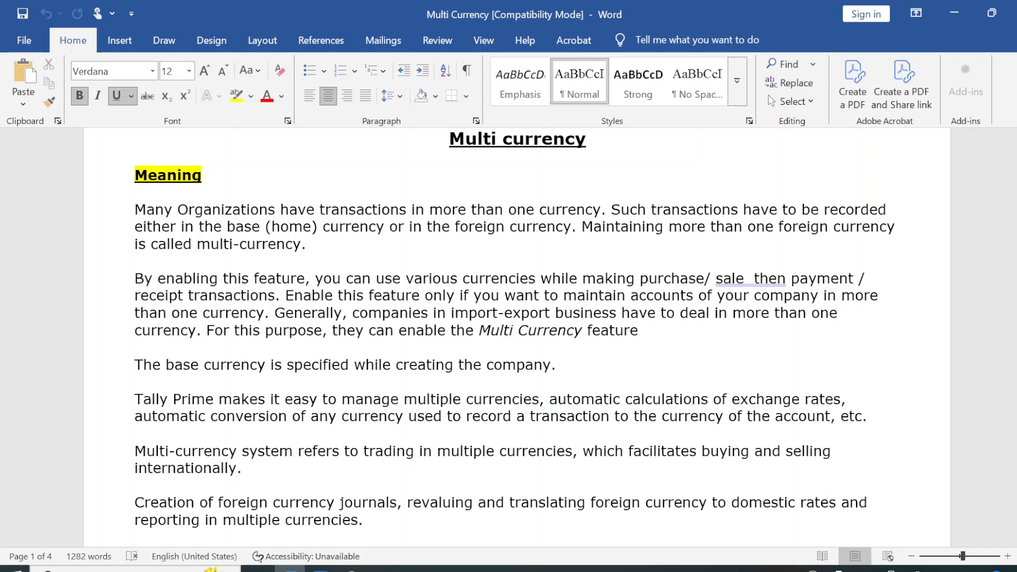
Correct the flagged extra space between "sale" and "then" in the second paragraph under Meaning.
right_click(754, 279)
left_click(750, 293)
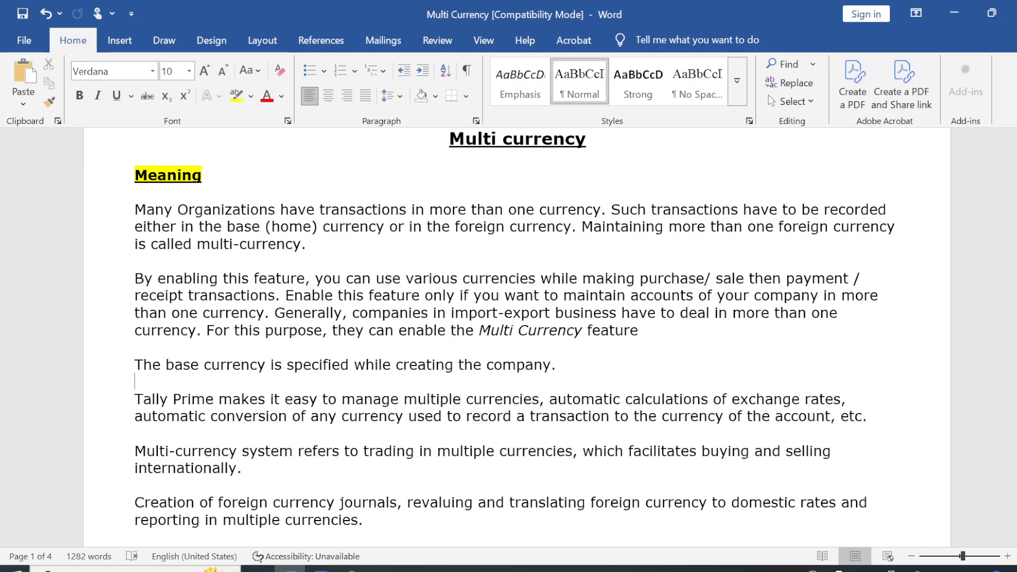
Read through the notes on the meaning and use of multi currency.
key("Down")
key("Down")
key("Down")
key("Down")
key("Down")
key("Down")
key("Down")
key("Down")
key("Down")
key("Down")
key("Down")
key("Down")
key("Down")
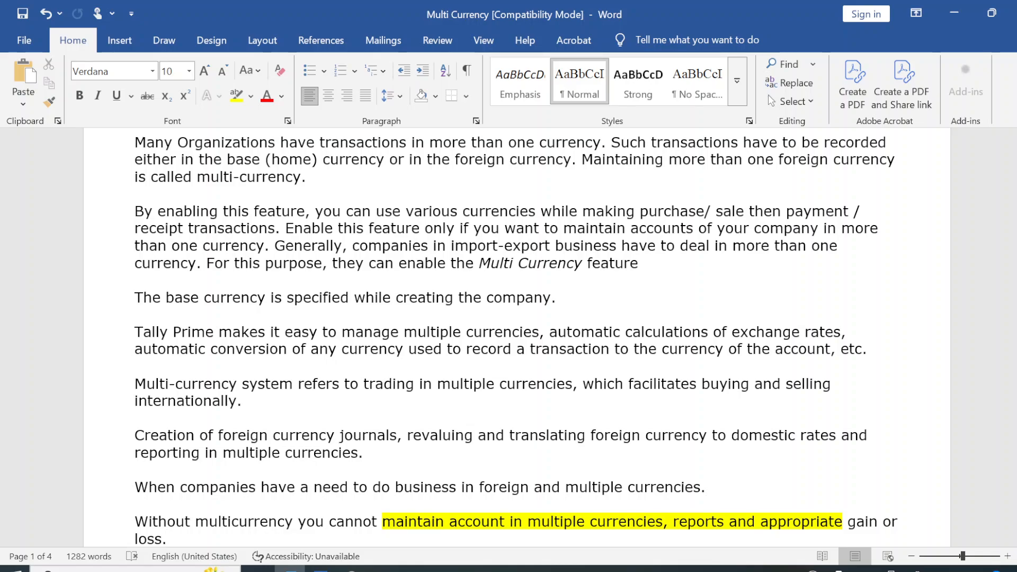
key("Return")
type("Use of Multi currency -Ability to account transactions parallelly in different currencies")
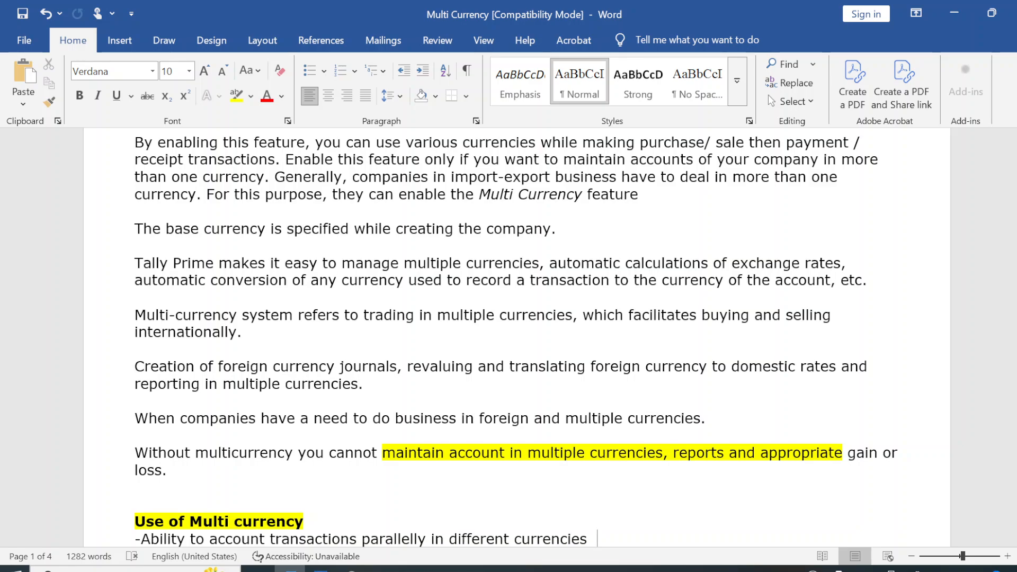
scroll(717, 539, "down", 1)
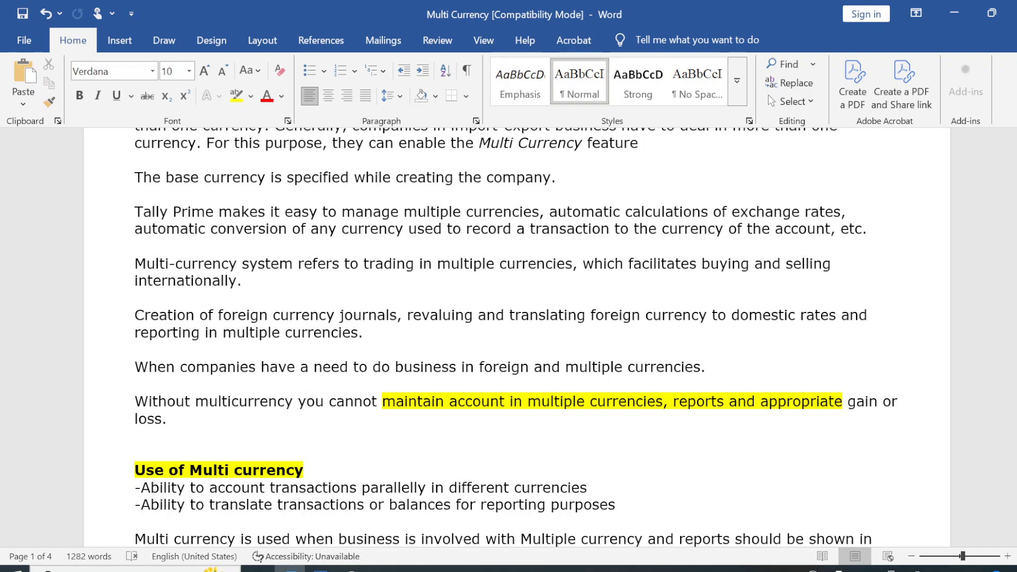
key("Down")
key("Down")
key("Down")
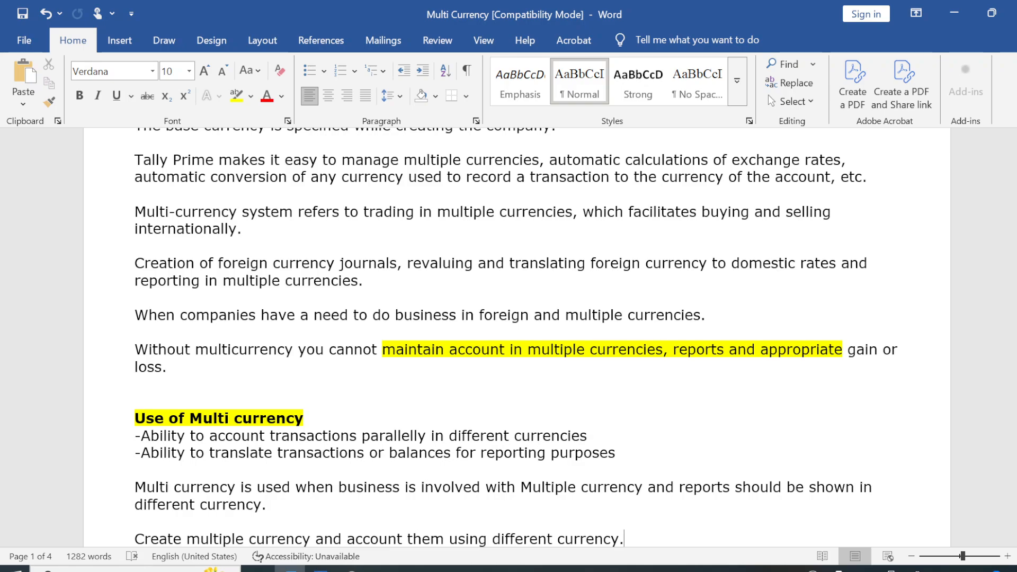
key("Down")
key("Down")
key("Down")
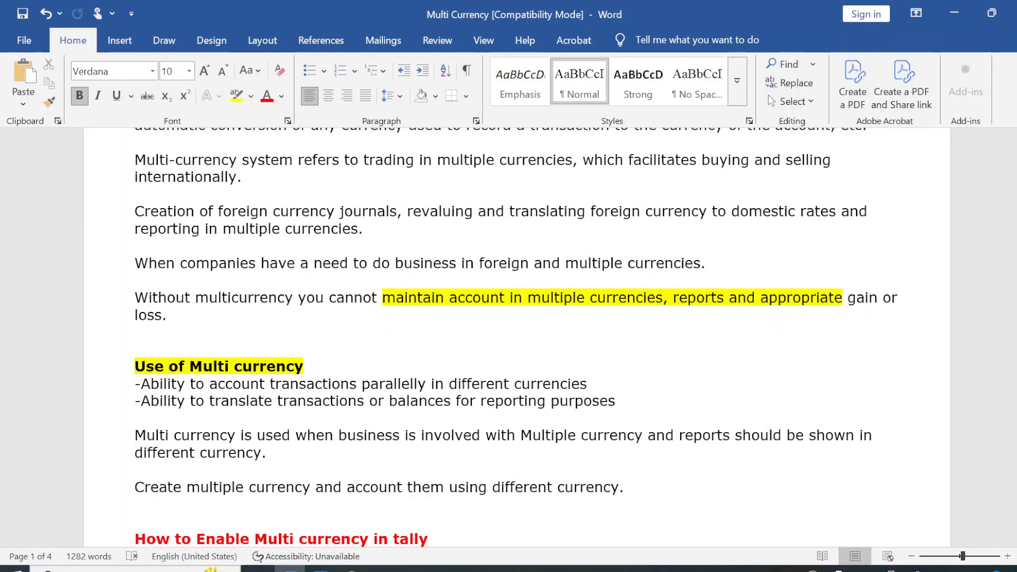
Review the notes on enabling multi currency, creating foreign currencies and the key combinations for currency symbols.
key("Down")
key("Down")
key("Down")
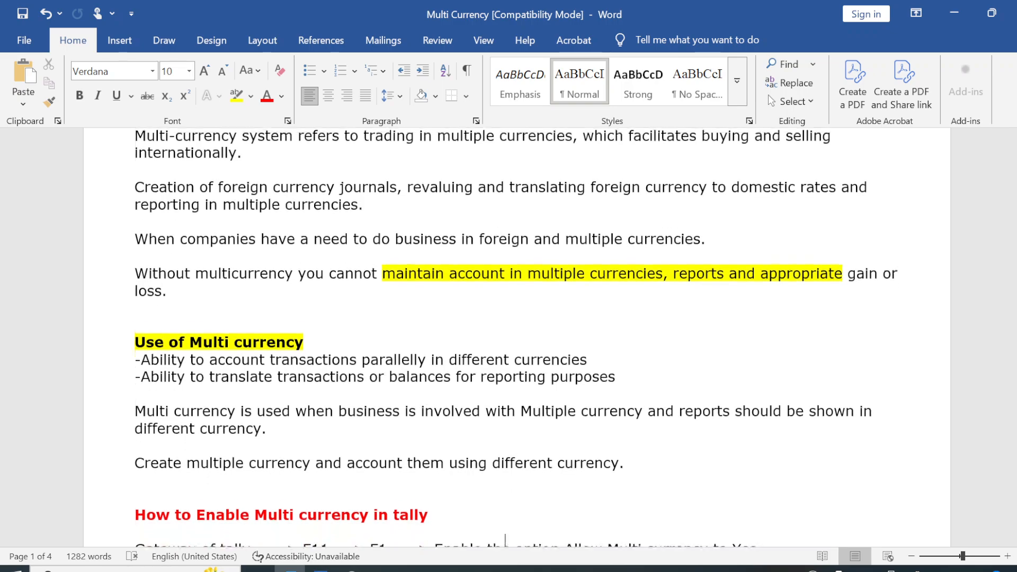
key("ctrl+b")
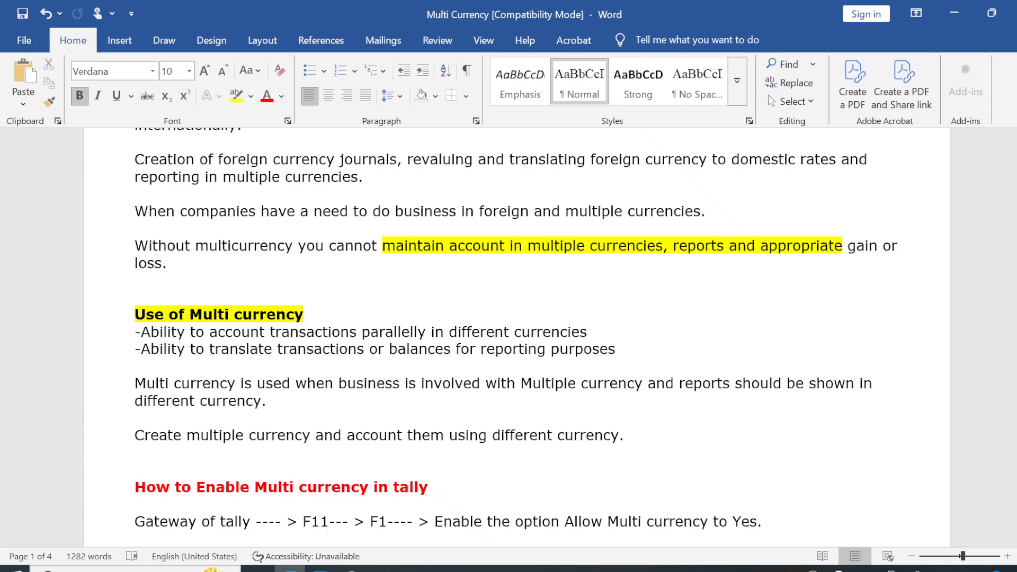
key("Down")
key("Down")
key("Down")
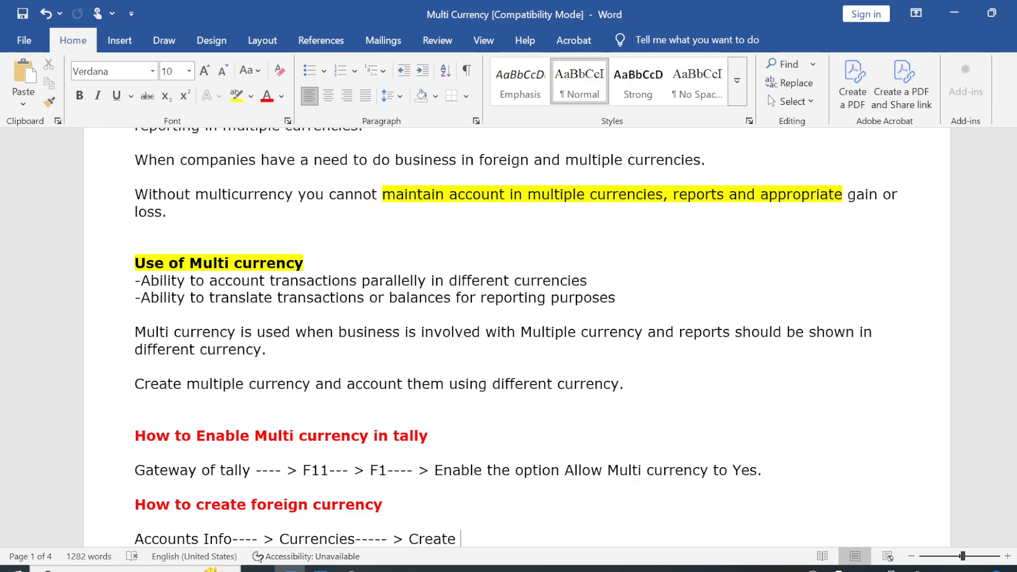
key("Down")
key("Down")
key("Down")
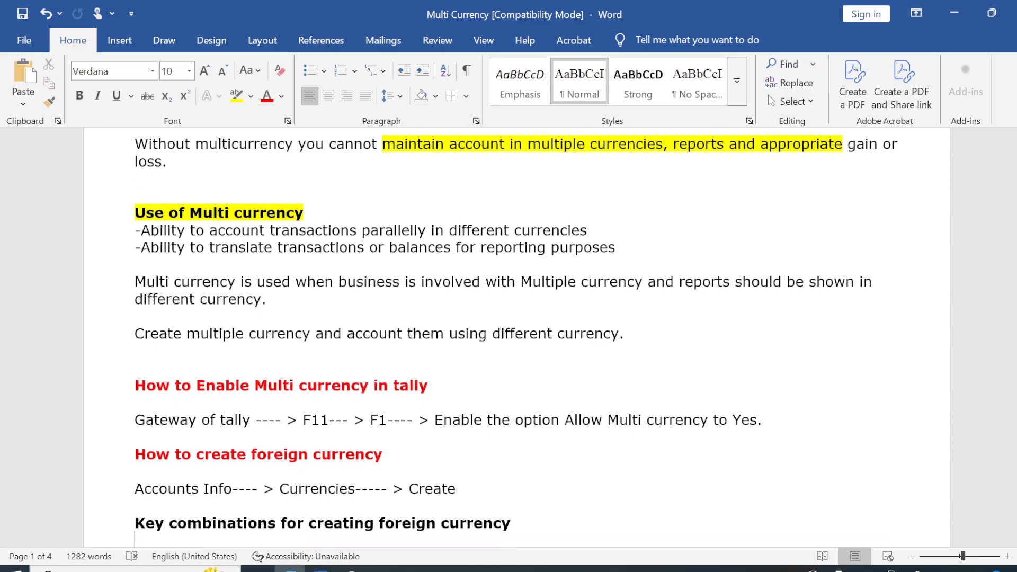
key("Down")
key("End")
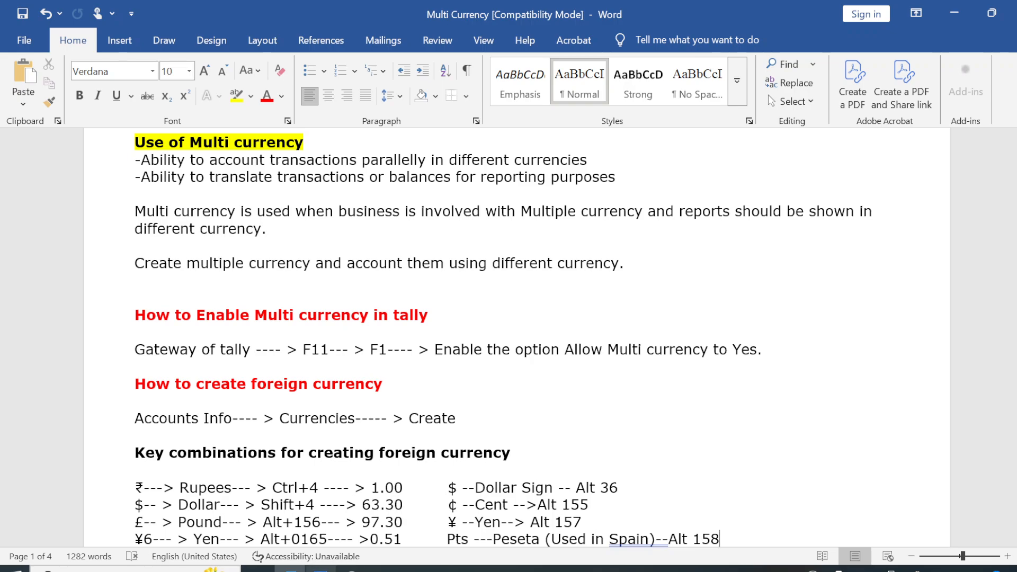
Switch to TallyPrime and enter Tally Solutions Pvt Ltd as the new company's name and mailing name.
left_click(320, 569)
key("Return")
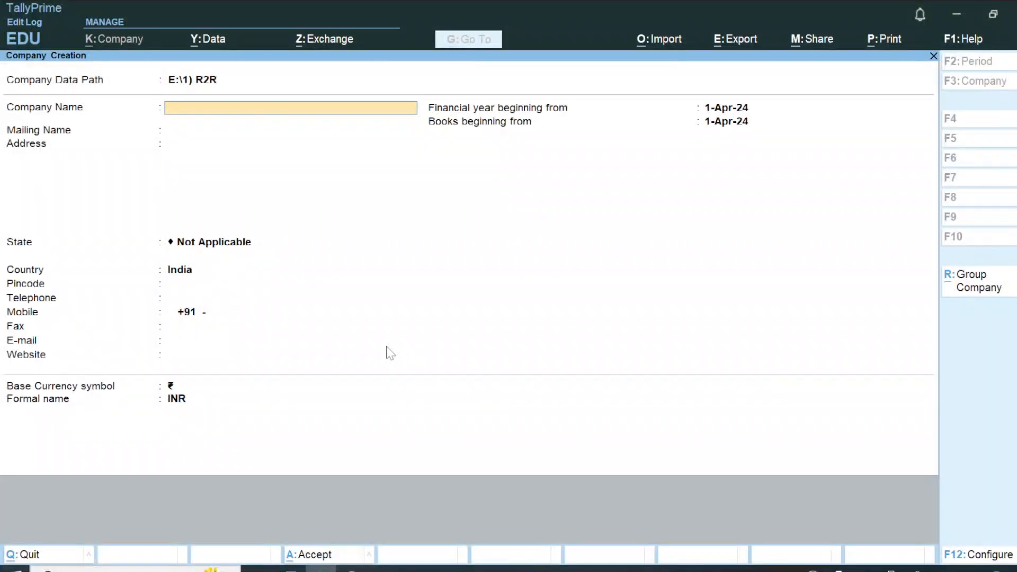
type("Tally Solutions Pvt Ltd")
key("Return")
key("Return")
key("Return")
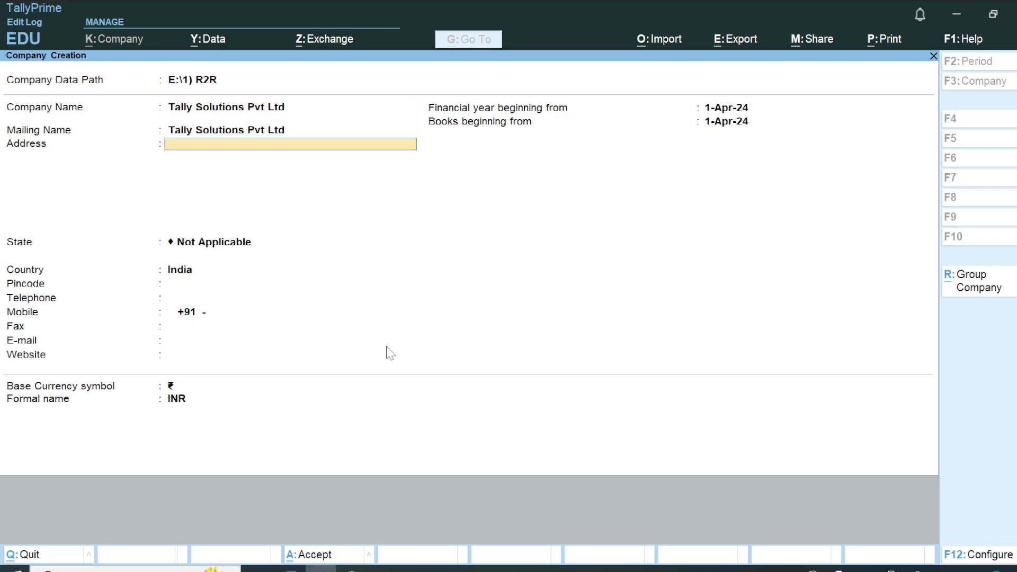
Fill in the two address lines of the new company.
key("shift+Tab")
type("Bangalore")
key("Return")
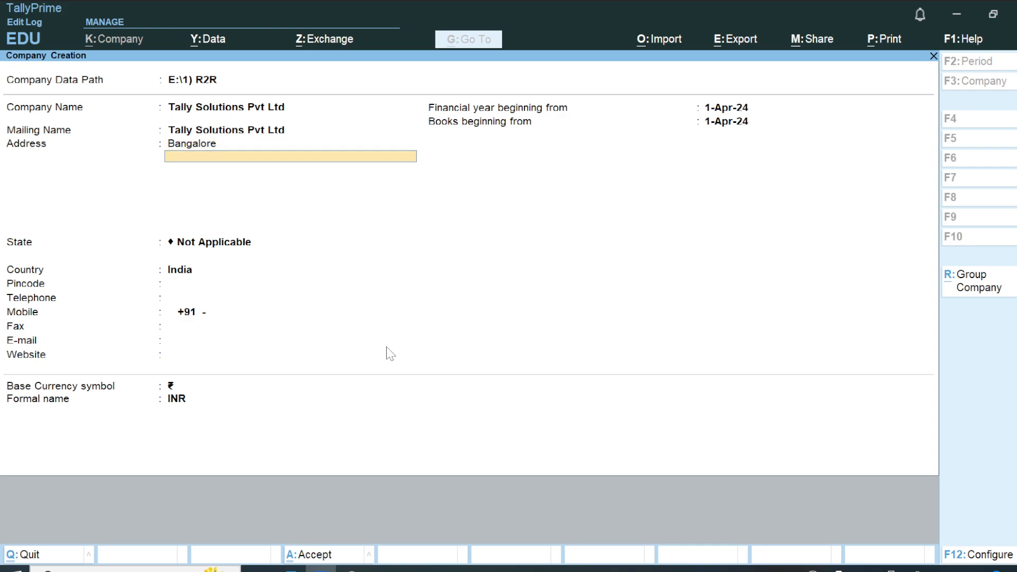
type("A")
type("MR")
type(" tech")
type(" Mae")
key("BackSpace")
key("BackSpace")
key("BackSpace")
type("Park")
key("Return")
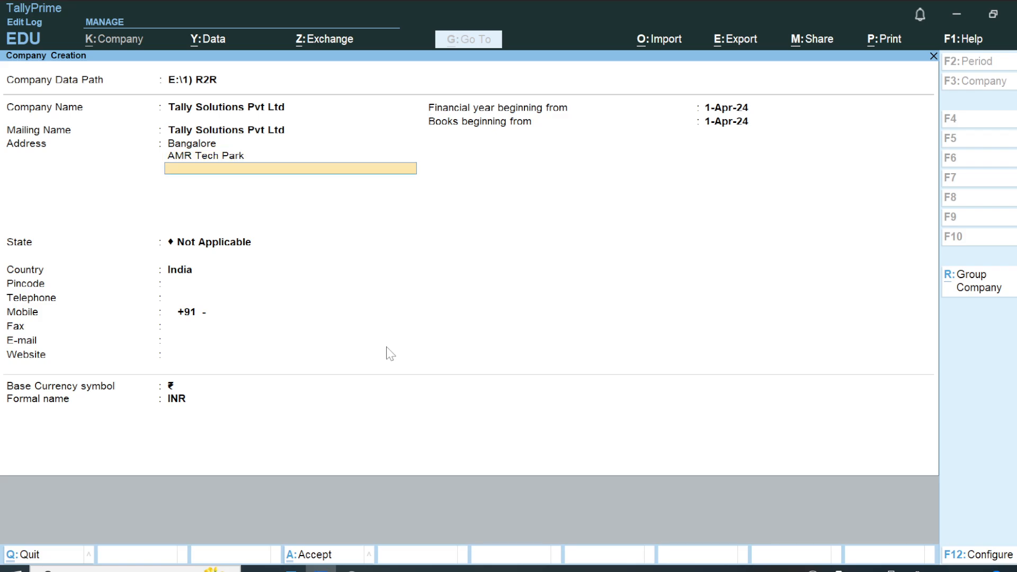
Set the company's state to Karnataka and enter its postal code, keeping India as the country.
key("Return")
type("Ka")
key("Return")
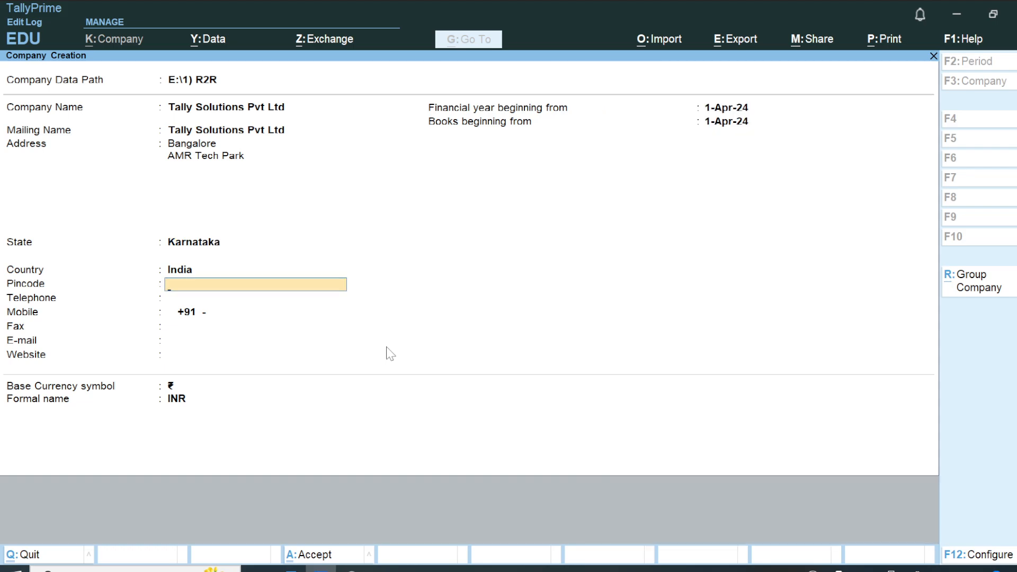
type("560001")
key("Return")
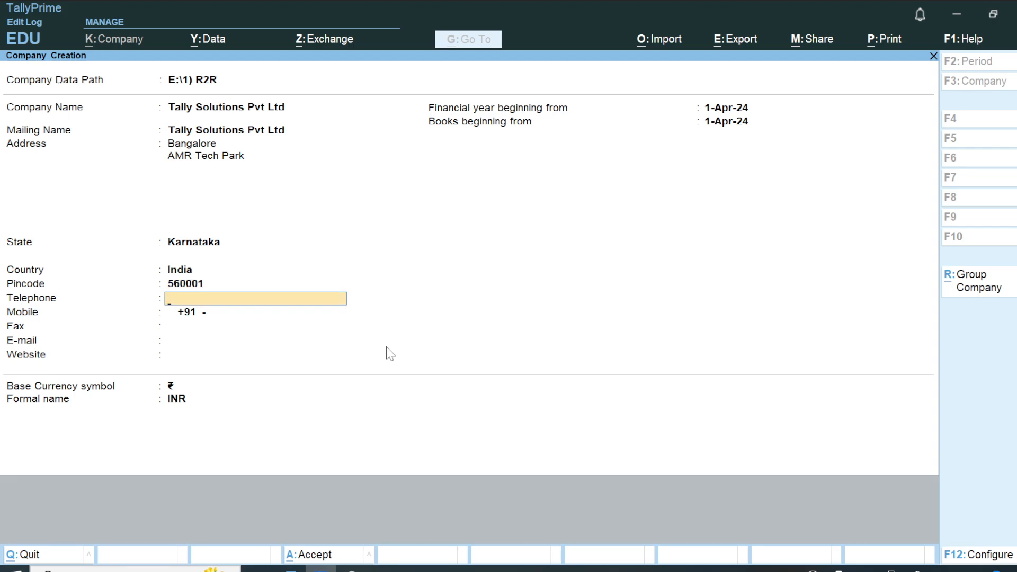
Fill in the company's telephone number, mobile number and e-mail address, leaving the fax blank.
key("Return")
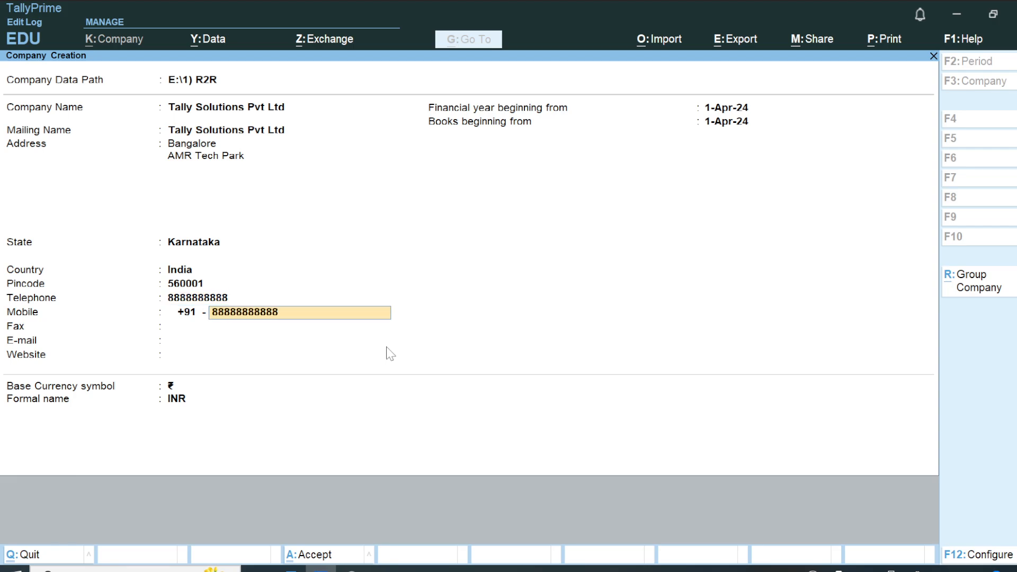
key("Return")
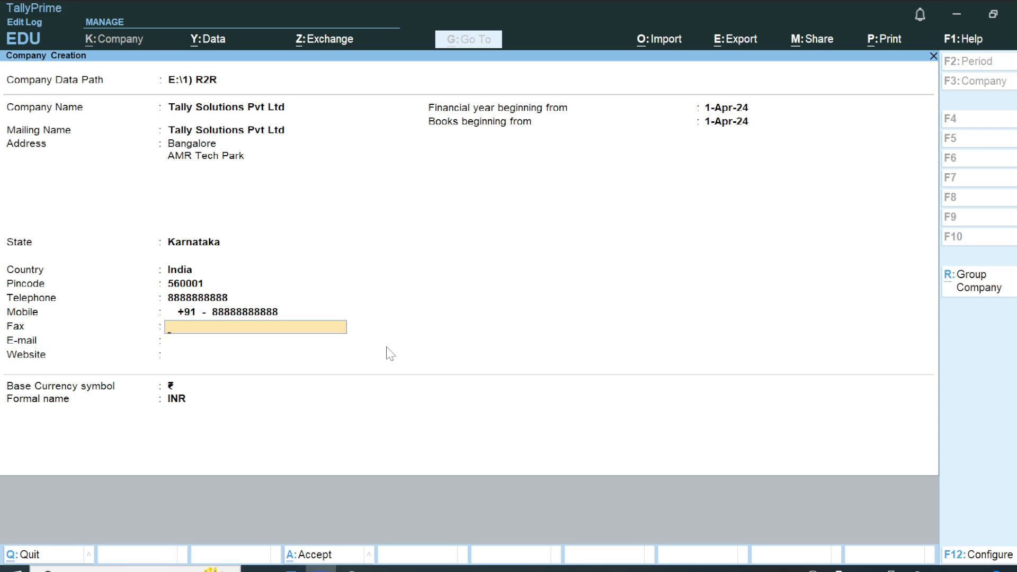
key("Return")
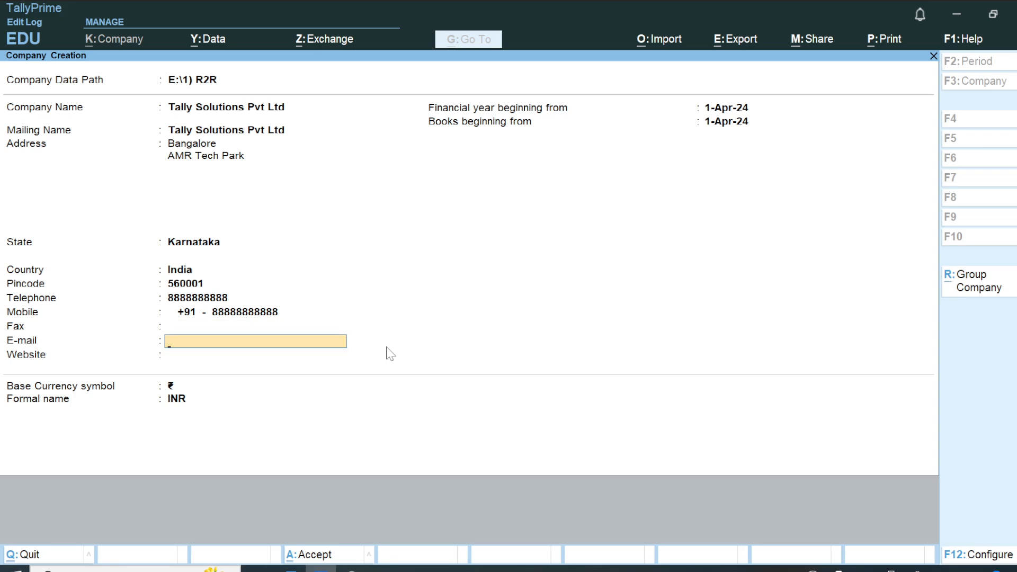
key("Return")
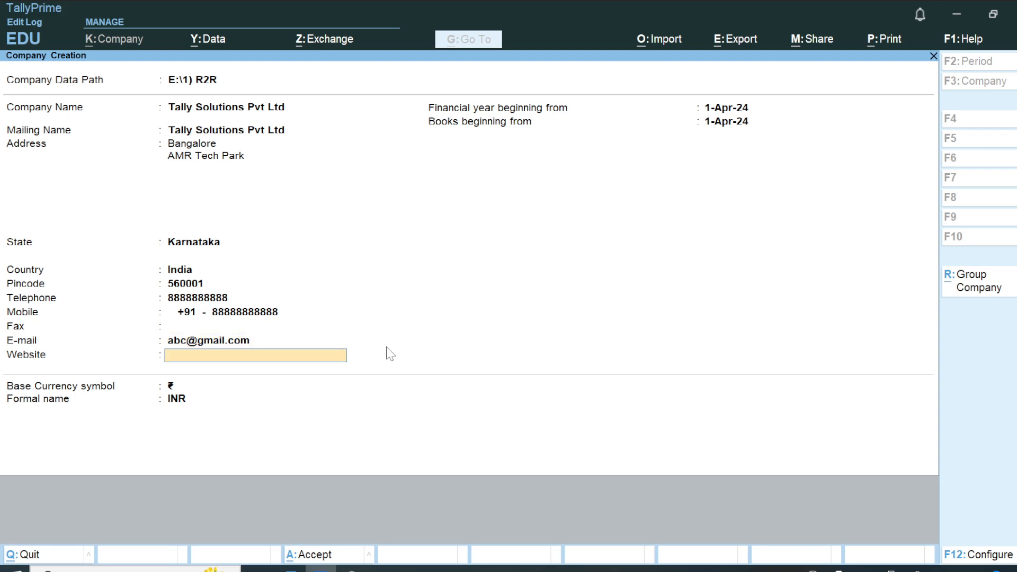
Leave the website blank, keep ₹ and INR as the base currency, and create the company.
left_click(352, 570)
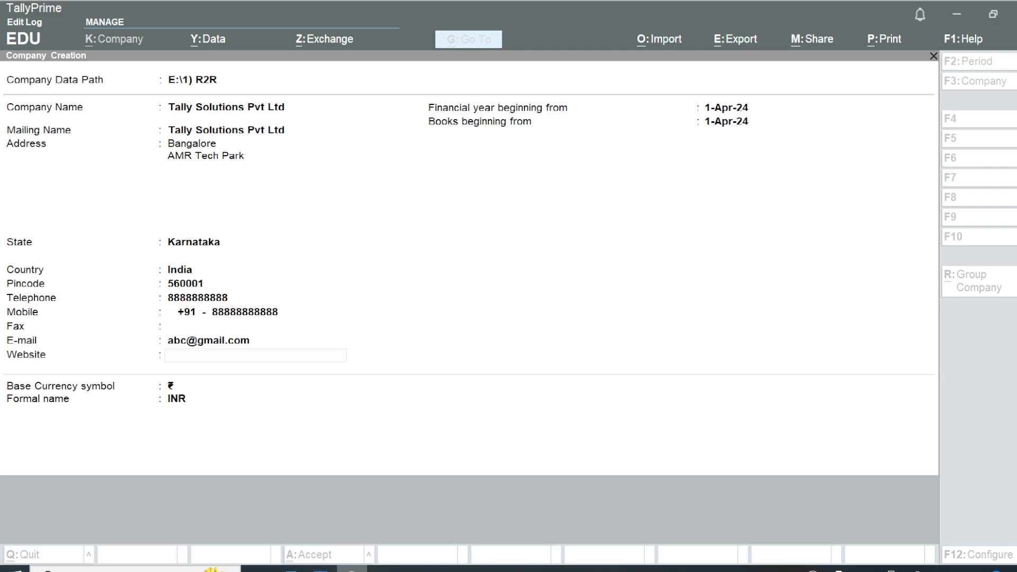
left_click(320, 569)
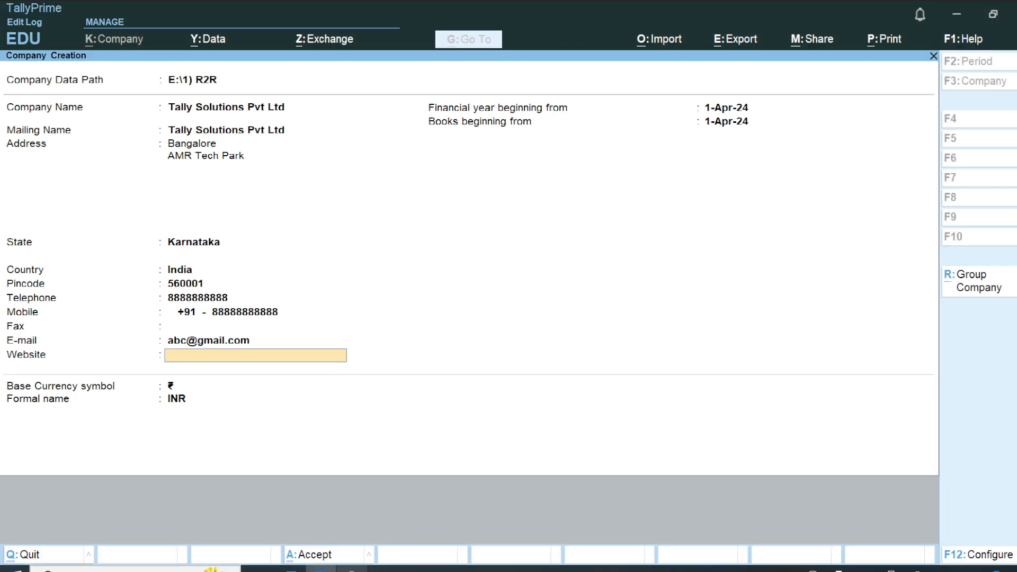
key("Return")
key("Return")
key("Return")
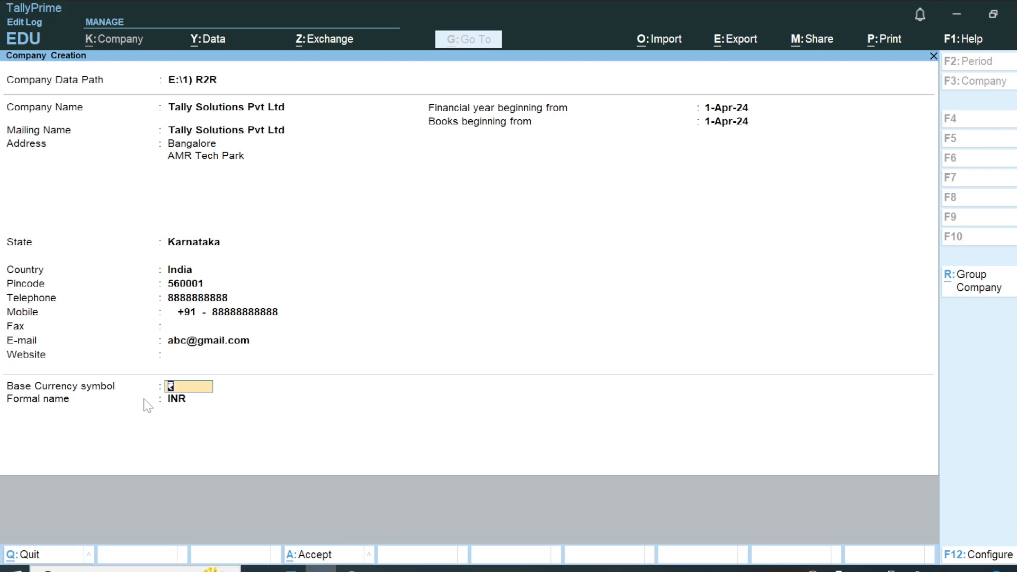
key("Return")
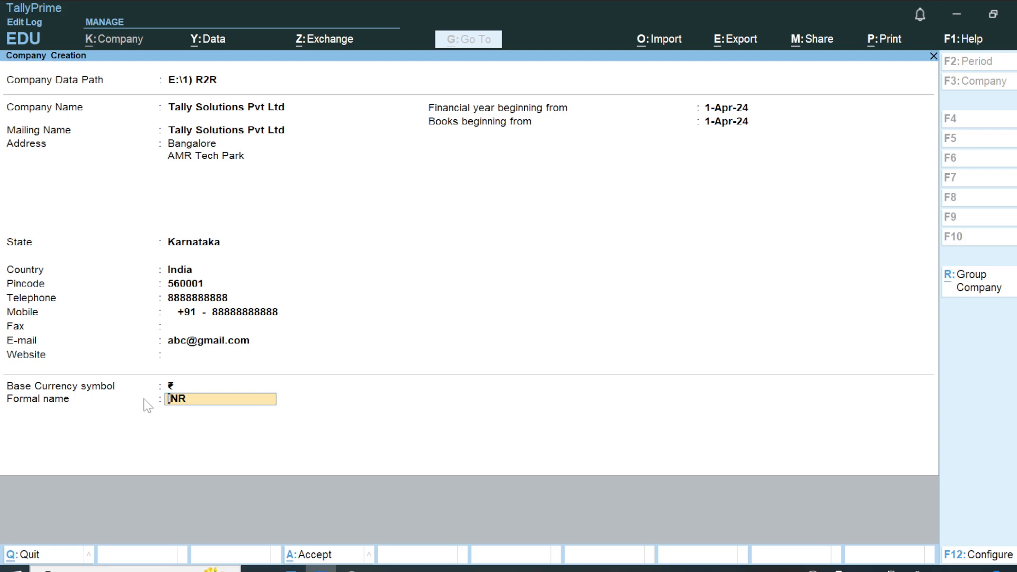
key("Return")
key("Return")
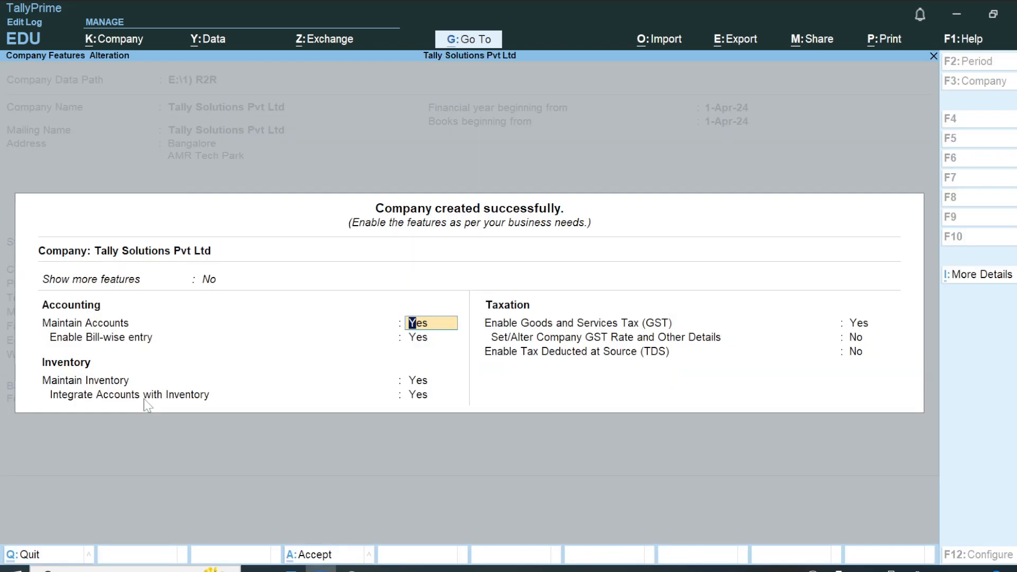
Set both Show more features and Show all features to Yes for the company.
key("Up")
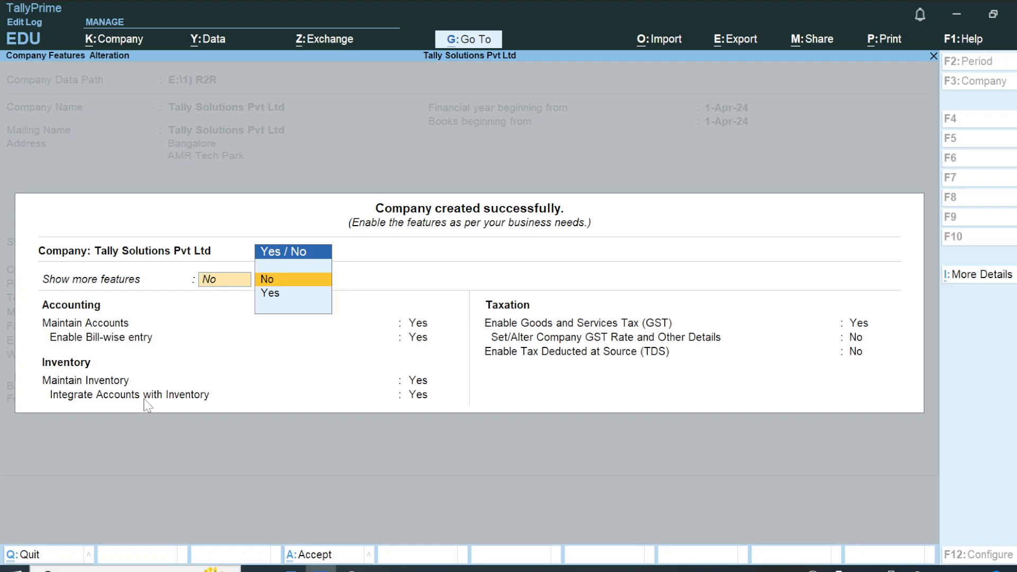
type("y")
key("Return")
type("y")
key("Return")
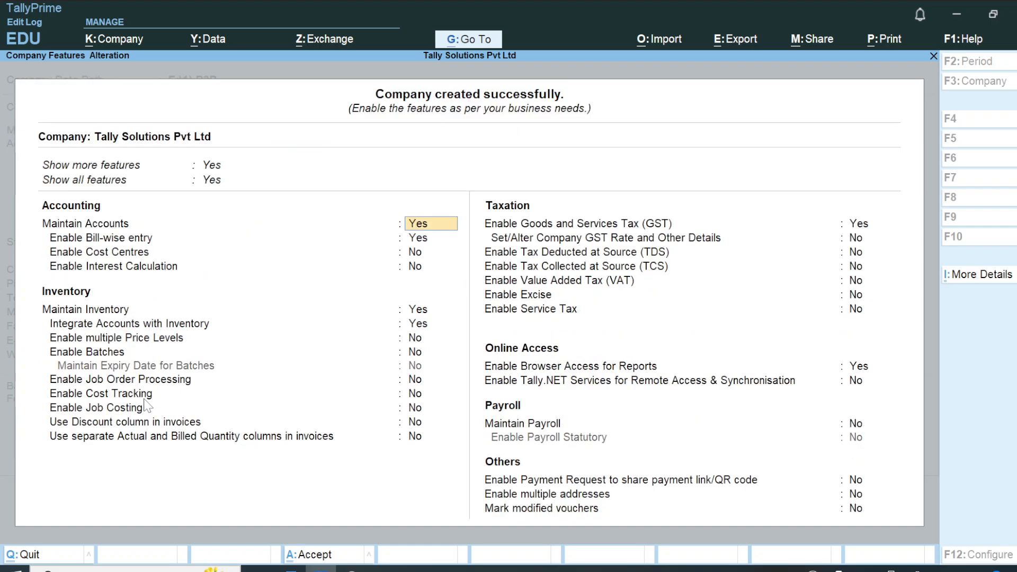
Keep the default accounting features, leaving cost centres and interest calculation disabled, and accept the company features.
key("Return")
key("Return")
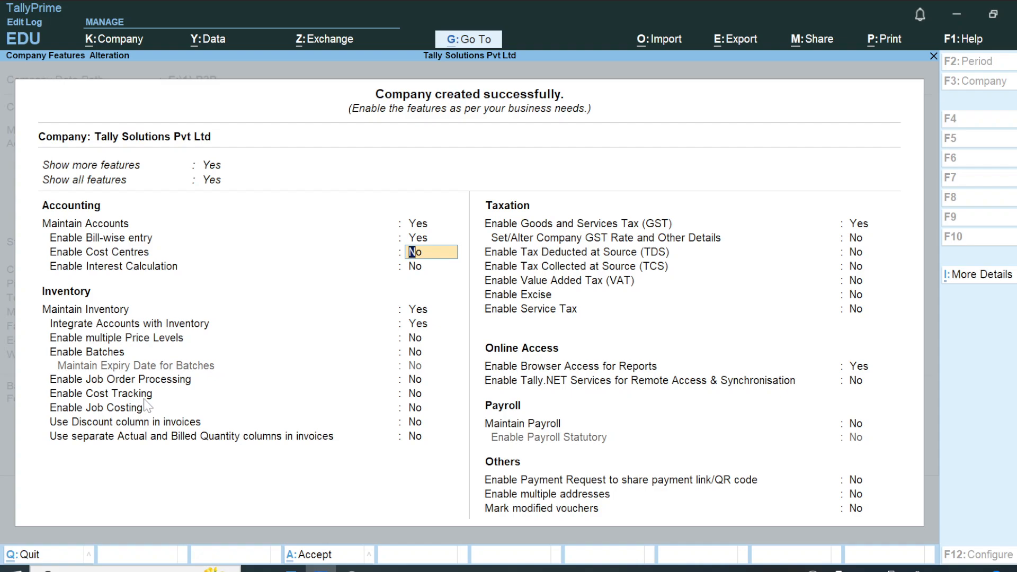
left_click(291, 570)
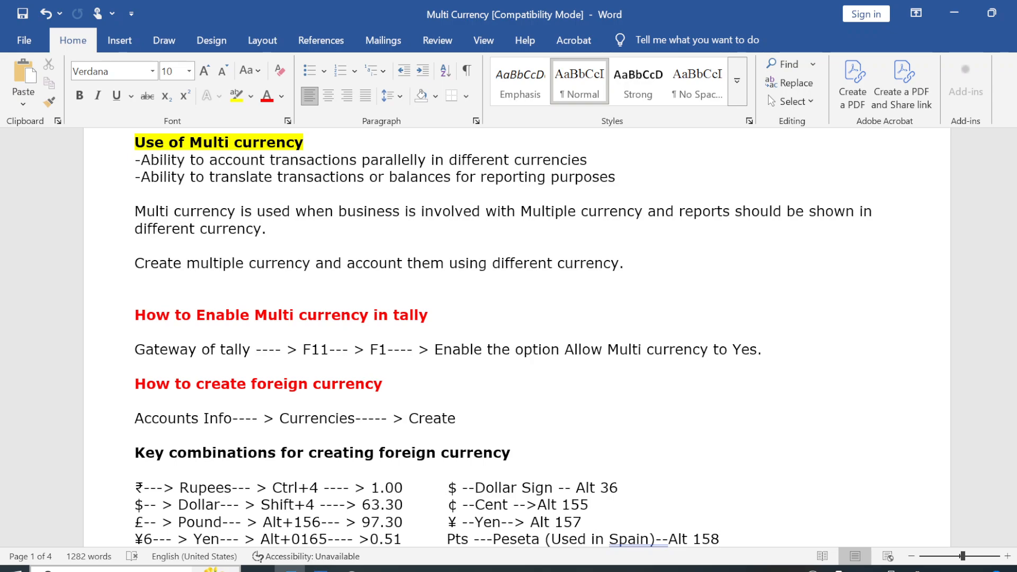
key("alt+Tab")
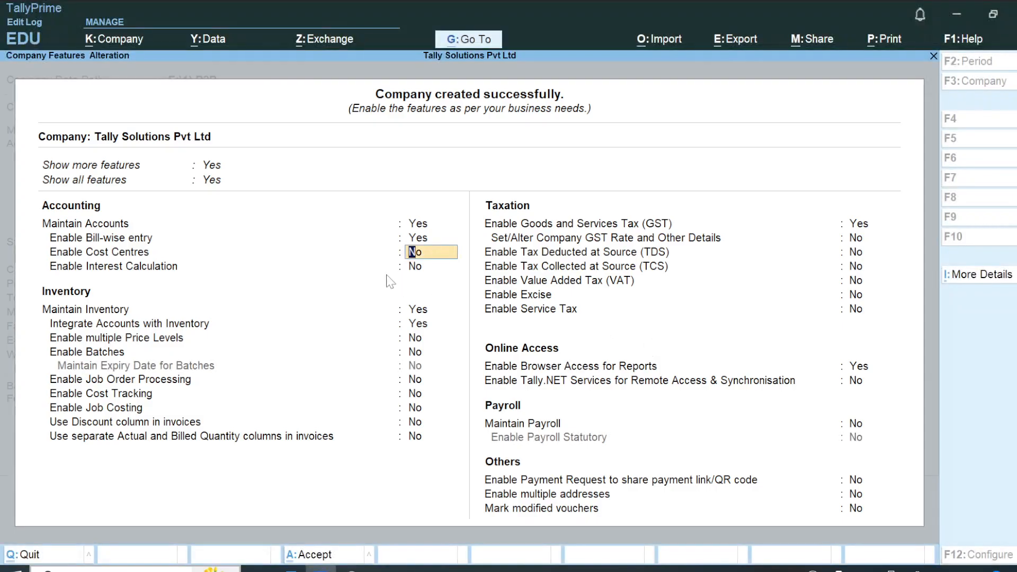
key("Return")
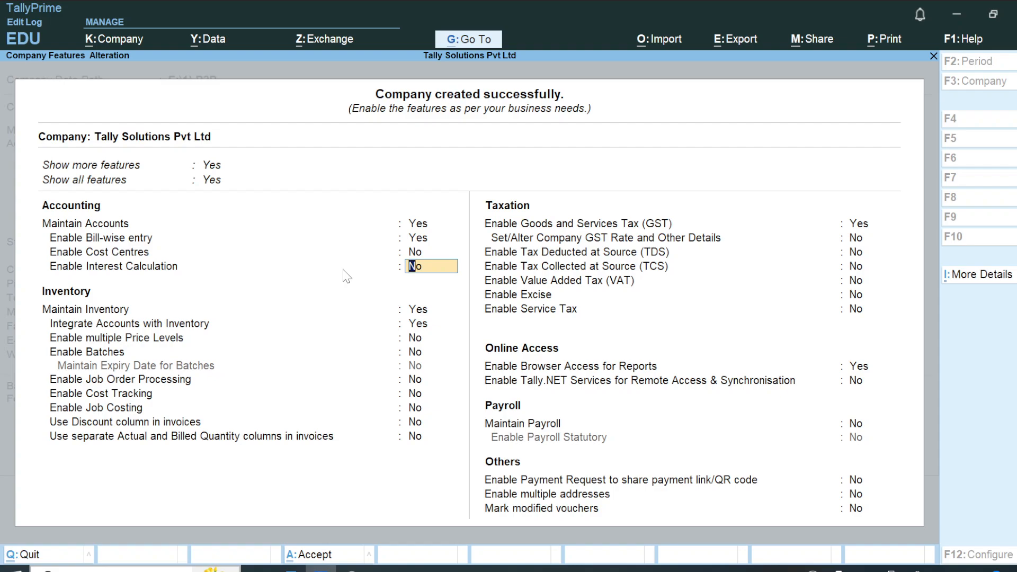
key("Return")
key("Return")
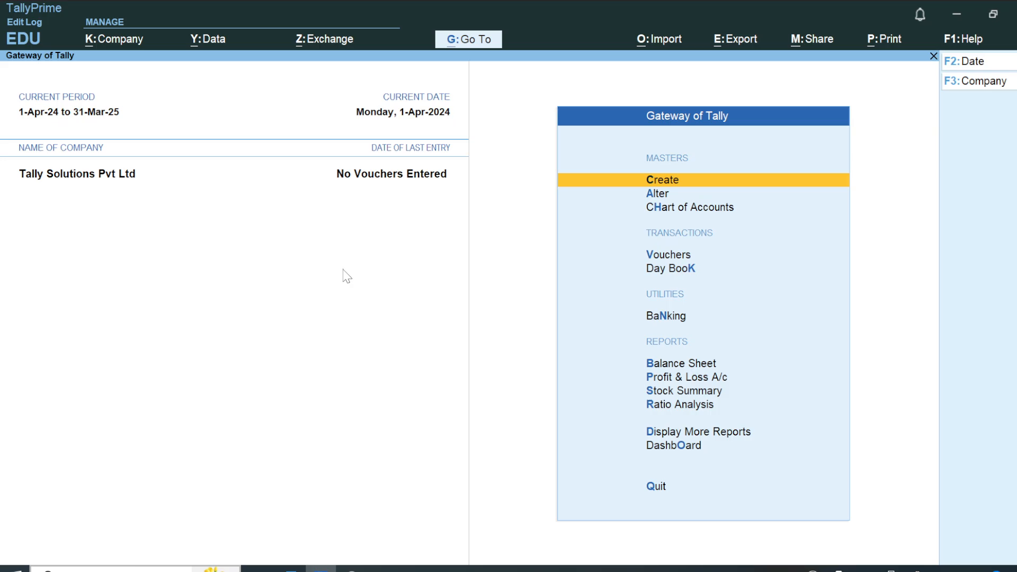
Open the list of masters for creation and look at the blank ledger creation form, returning to the list.
key("Return")
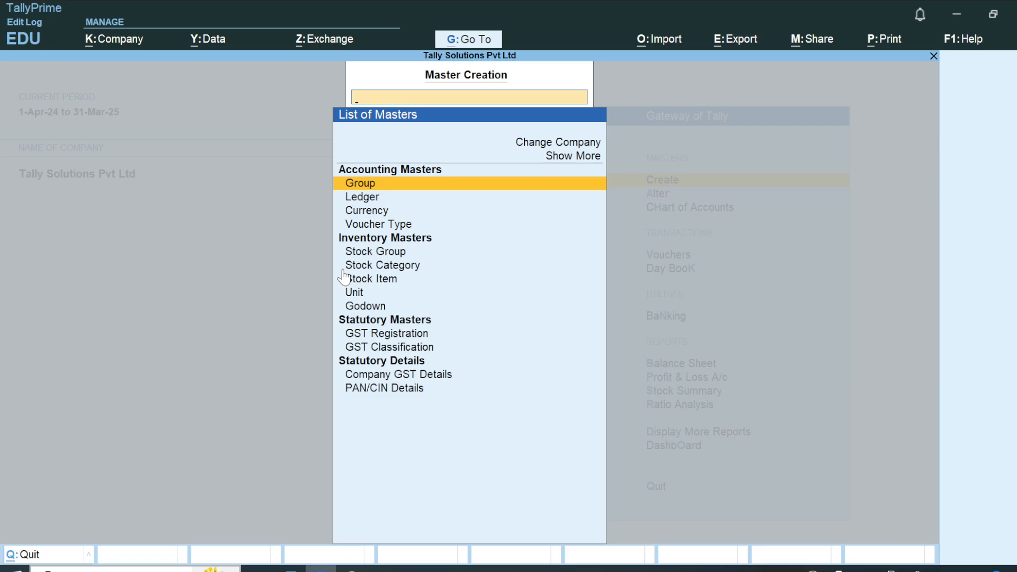
key("Down")
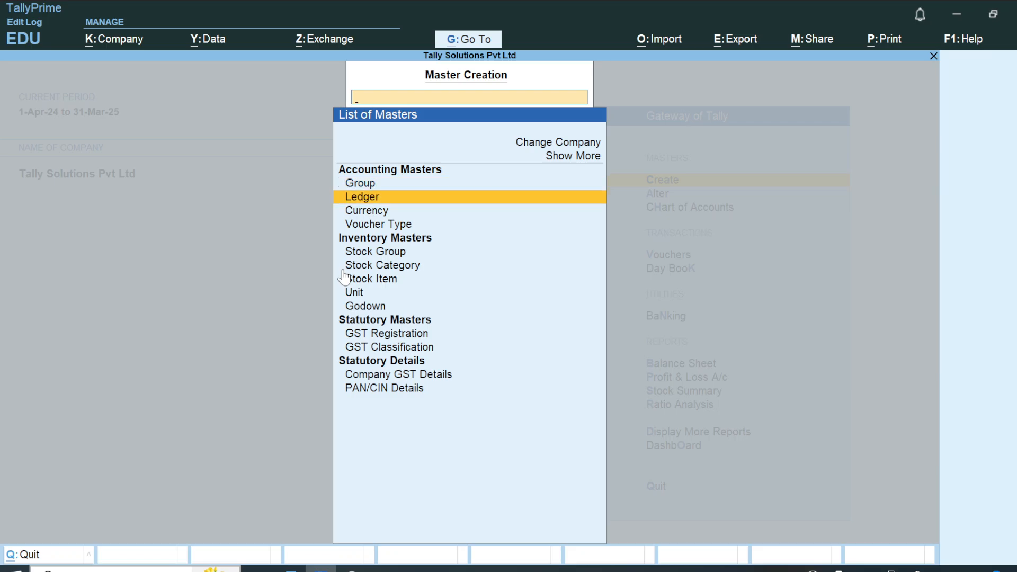
key("Return")
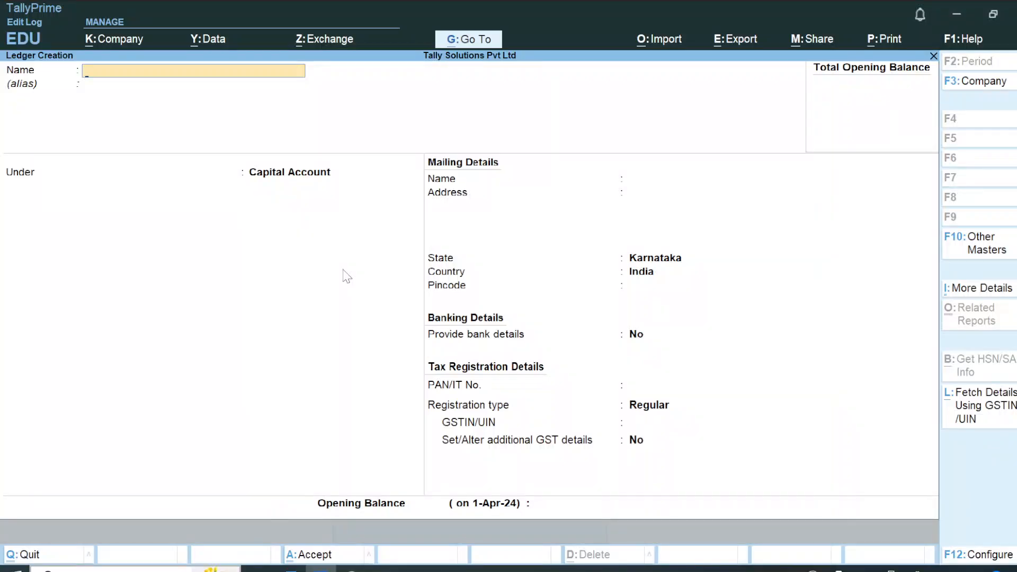
key("Escape")
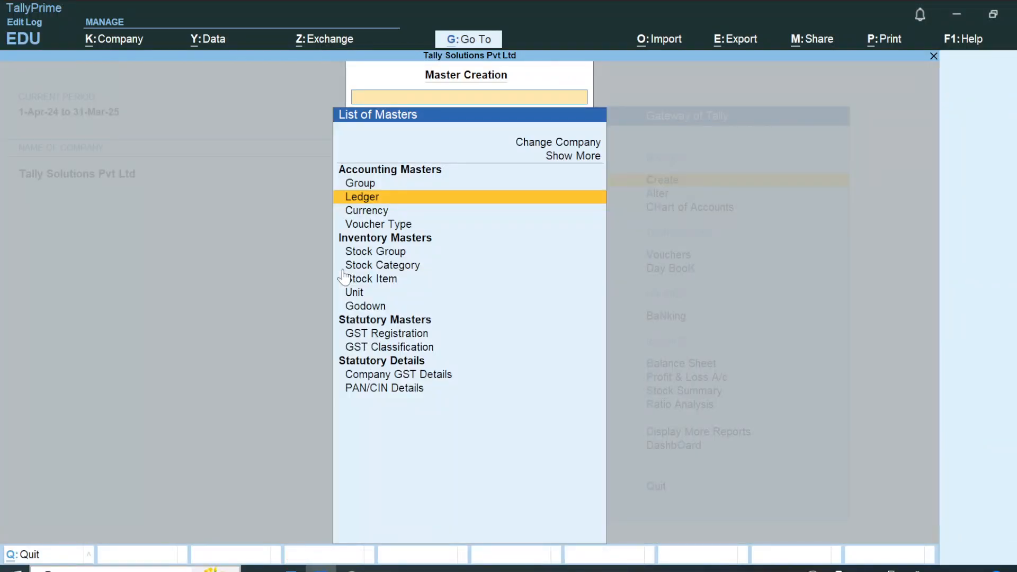
Switch to the Word notes and add a line reading Create> below the instruction for enabling multi currency.
key("alt+Tab")
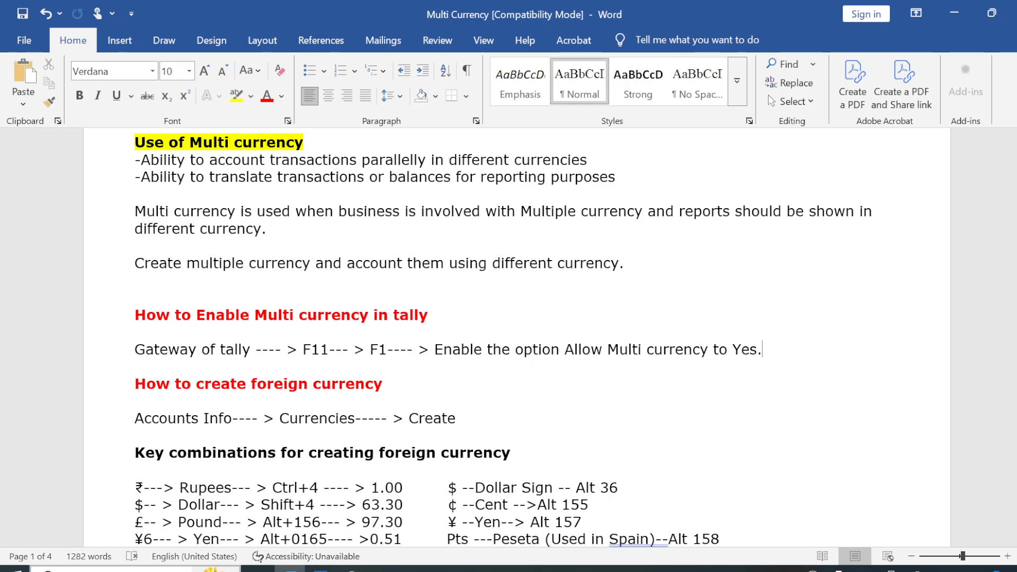
key("Return")
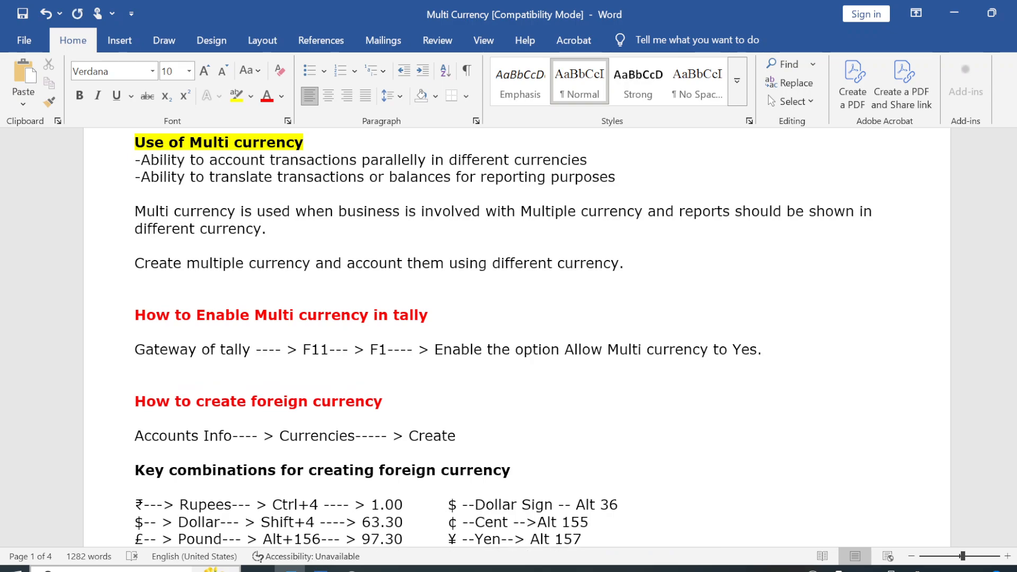
key("ctrl+b")
left_click(135, 366)
key("BackSpace")
type("Create>")
Check the Currency master in TallyPrime and add Currency after Create> in the Word notes.
key("alt+Tab")
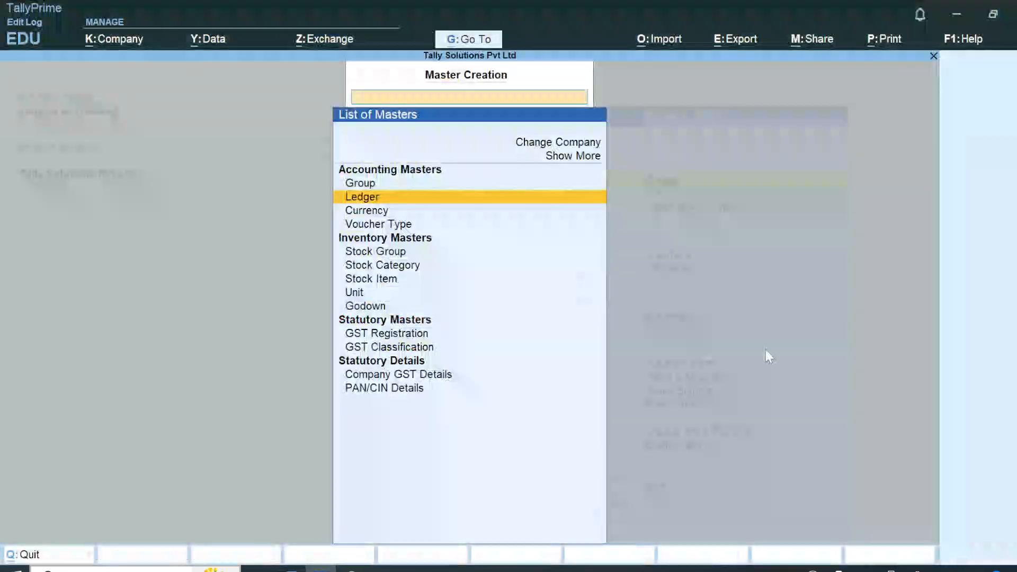
key("Down")
key("Return")
key("alt+Tab")
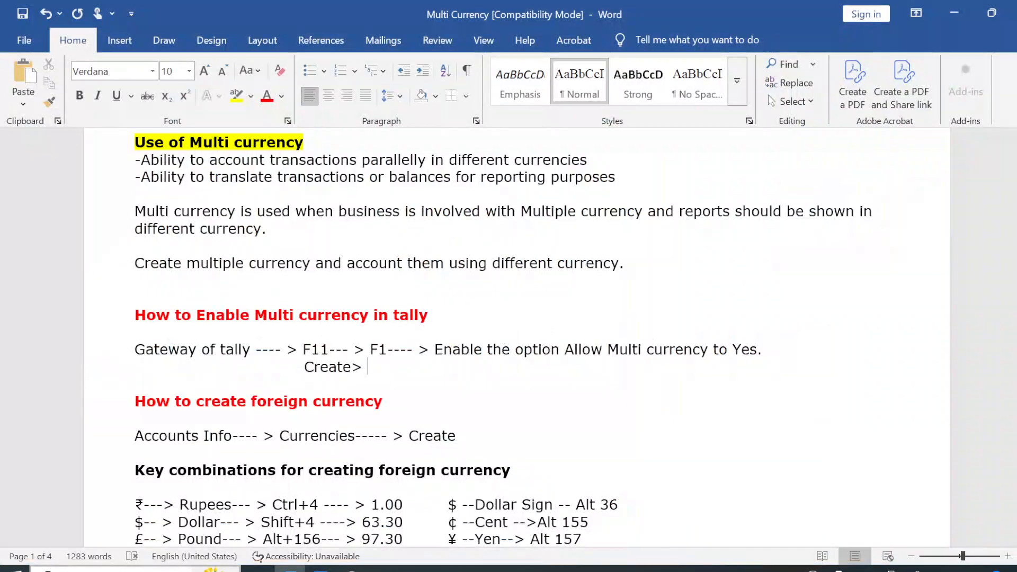
type("Currency")
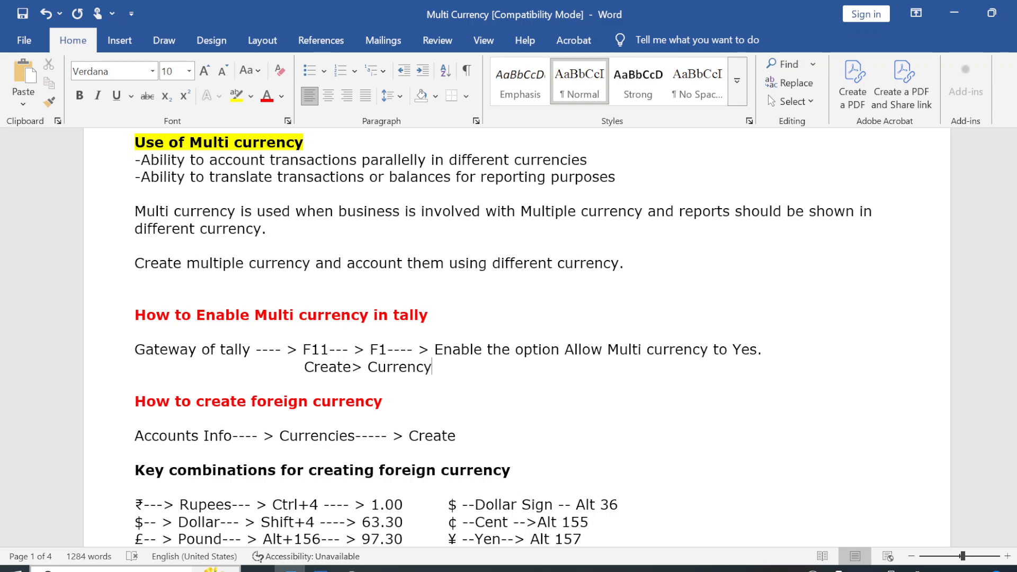
Open currency creation in TallyPrime and review the key combinations for foreign currency symbols in the Word notes.
key("alt+Tab")
key("c")
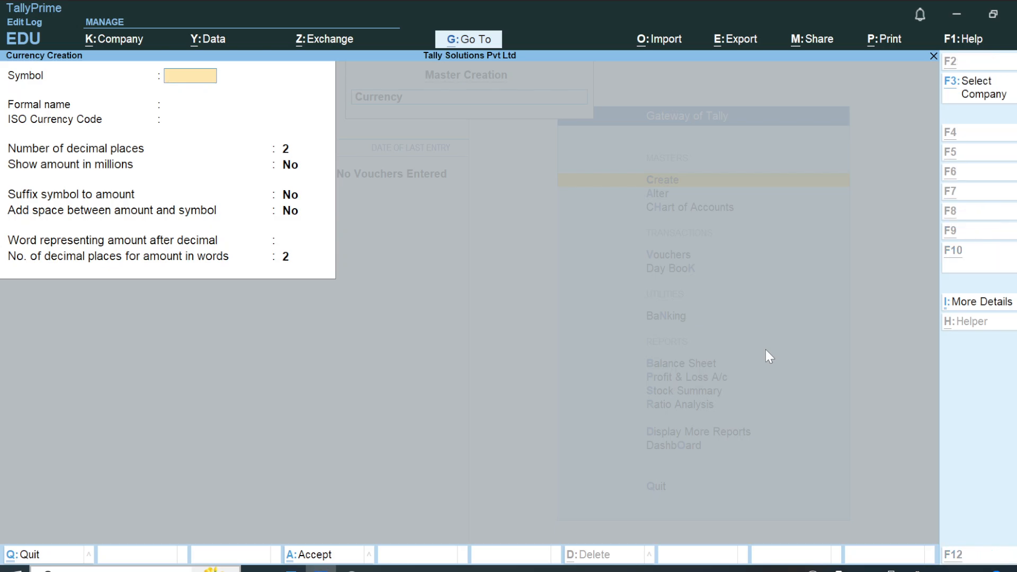
key("alt+Tab")
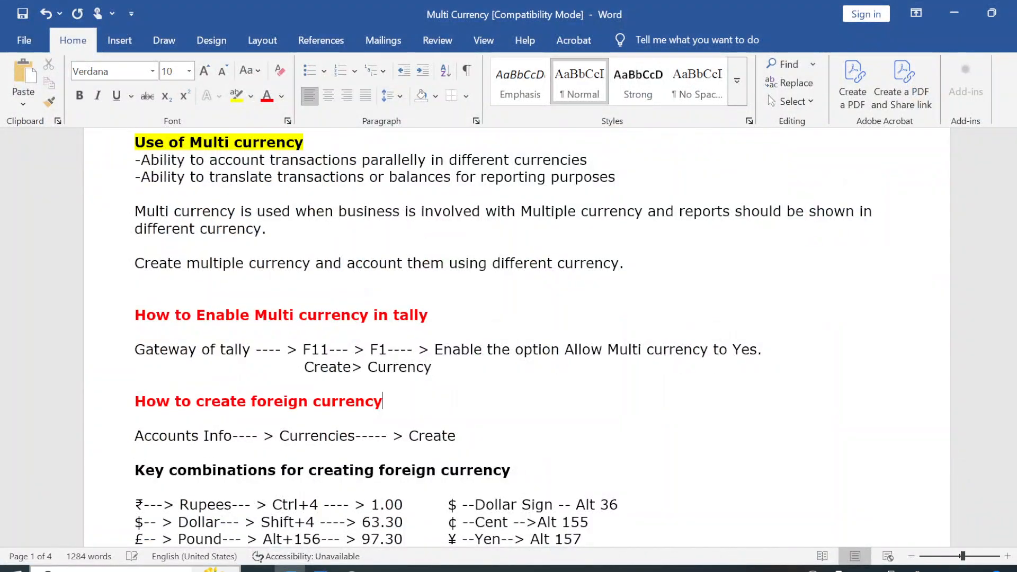
scroll(431, 541, "down", 2)
scroll(432, 541, "down", 3)
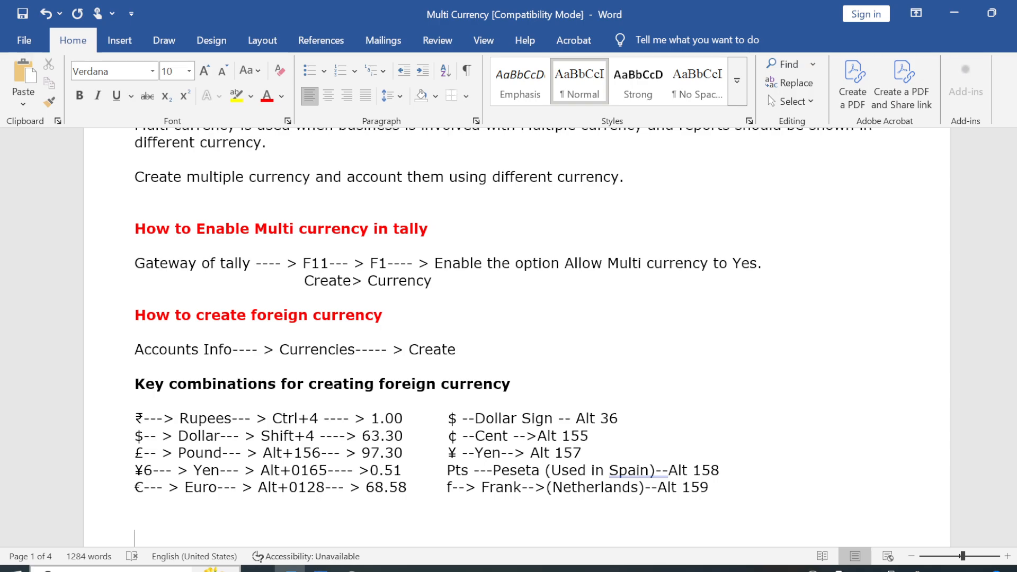
key("Down")
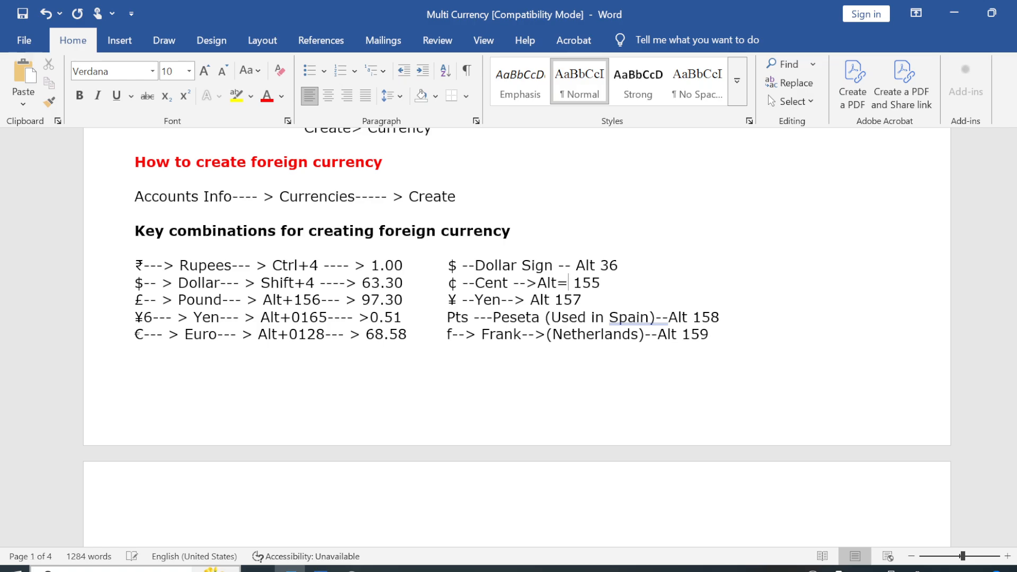
type("+")
type("+")
Insert a plus sign after Alt in the dollar 36, cent 155 and yen 157 key combinations.
key("Down")
key("Down")
key("Left")
key("Left")
key("Left")
type("+")
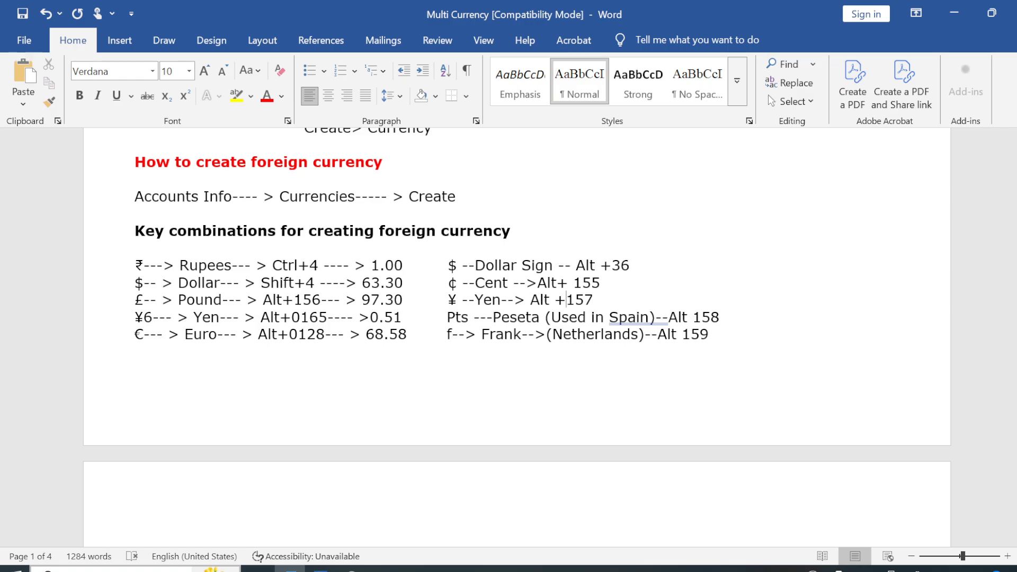
Look over the notes on defining rates of exchange and return to the currency creation form in TallyPrime.
key("Down")
key("Down")
key("Down")
key("Down")
key("Down")
key("Down")
key("Down")
key("Down")
key("Down")
key("Down")
key("Down")
key("Down")
key("Down")
key("Down")
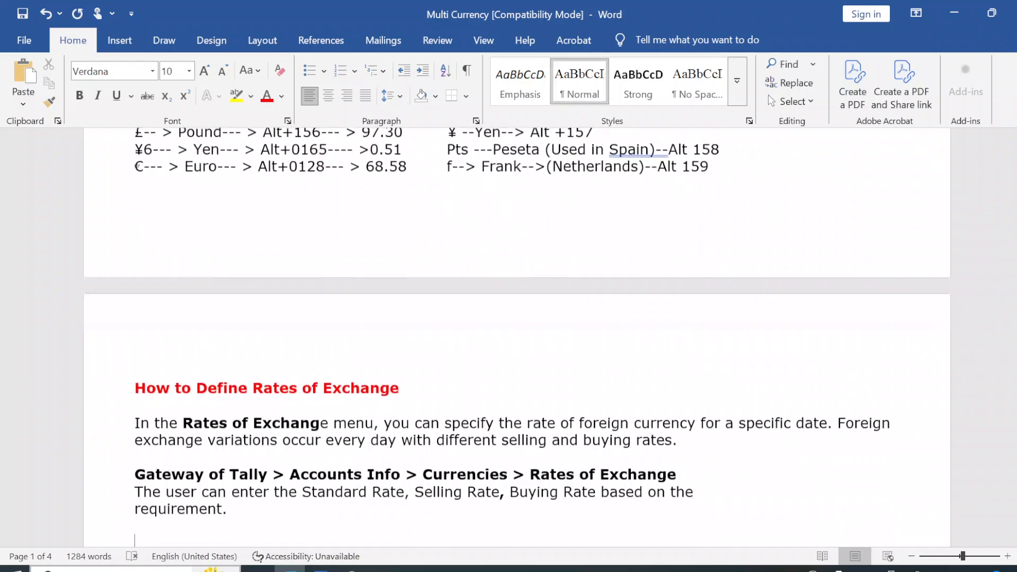
key("alt+Tab")
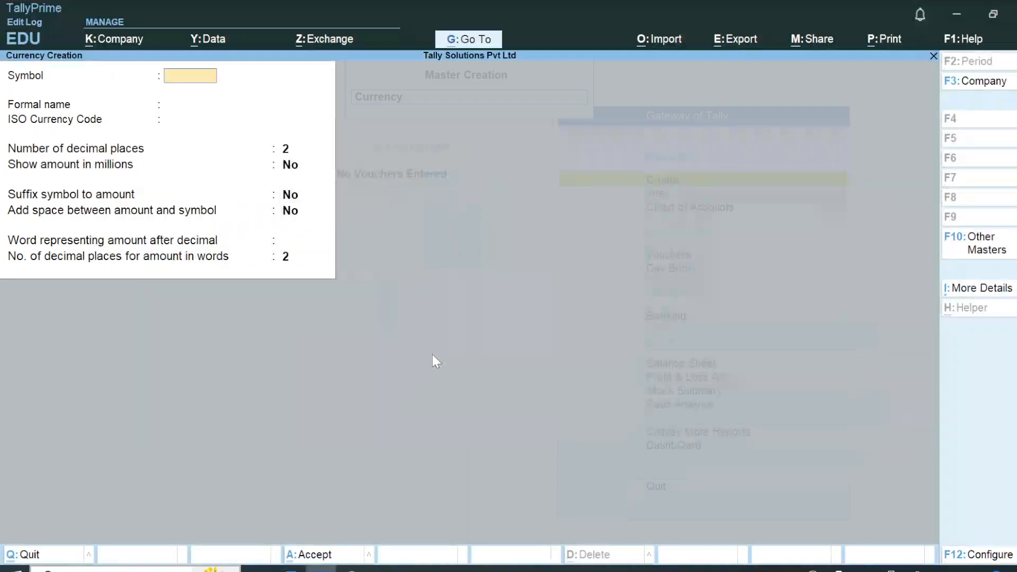
Try Dollor as the symbol of the new currency.
type("dollor")
key("Return")
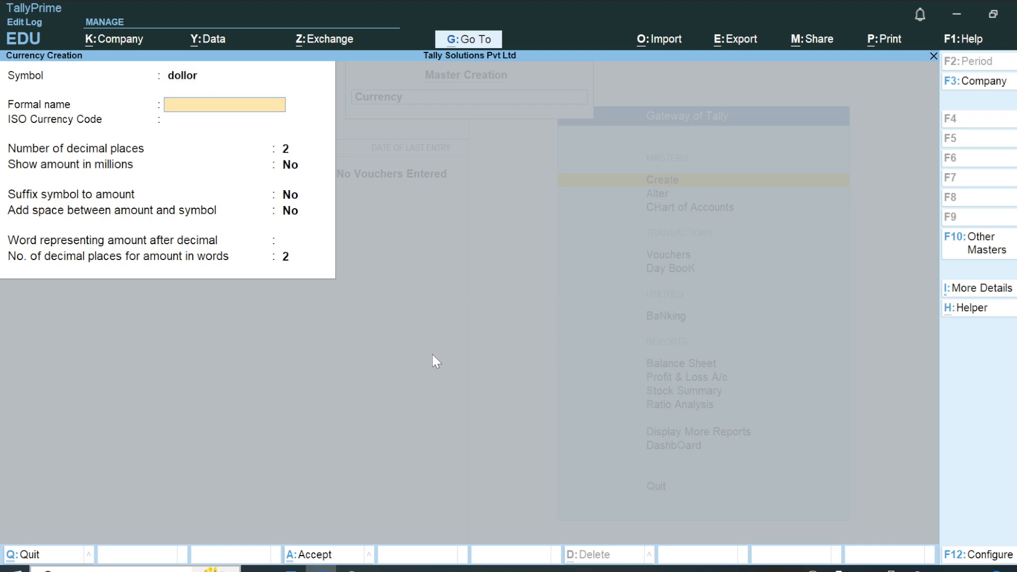
key("BackSpace")
type("D")
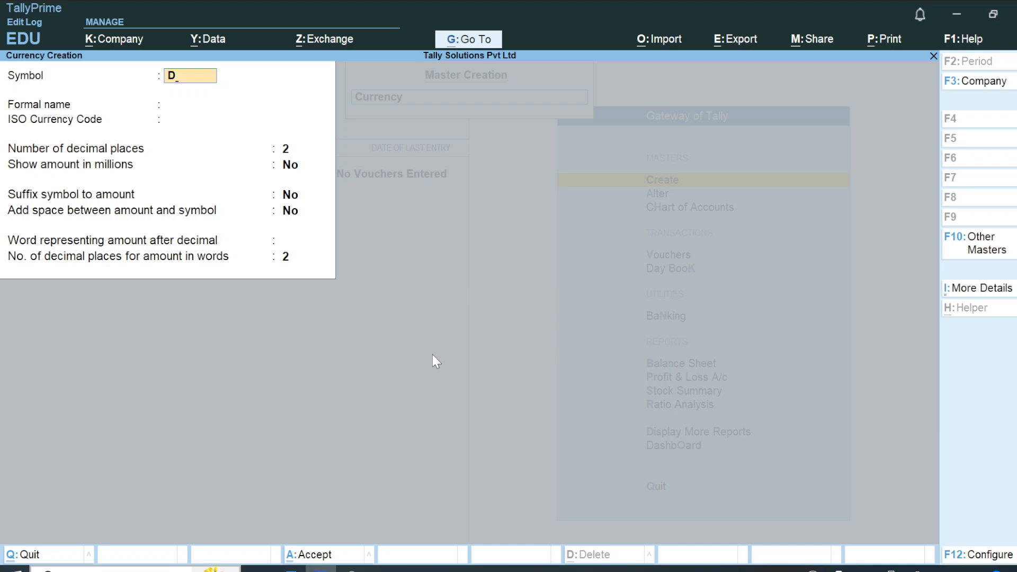
type("ollor")
key("Return")
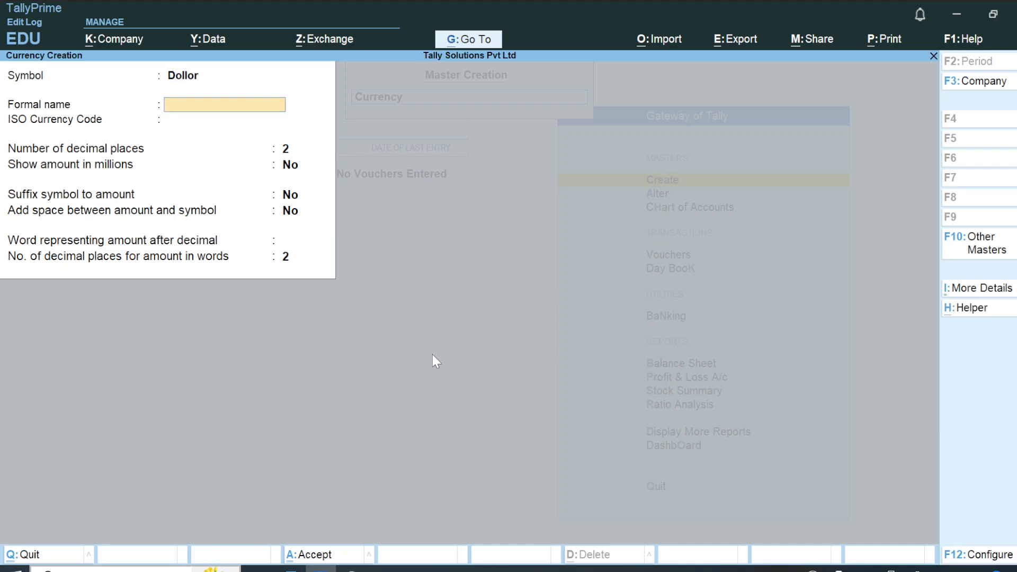
Set the currency's symbol to $, its formal name to Dollor and its ISO currency code to 1234.
key("BackSpace")
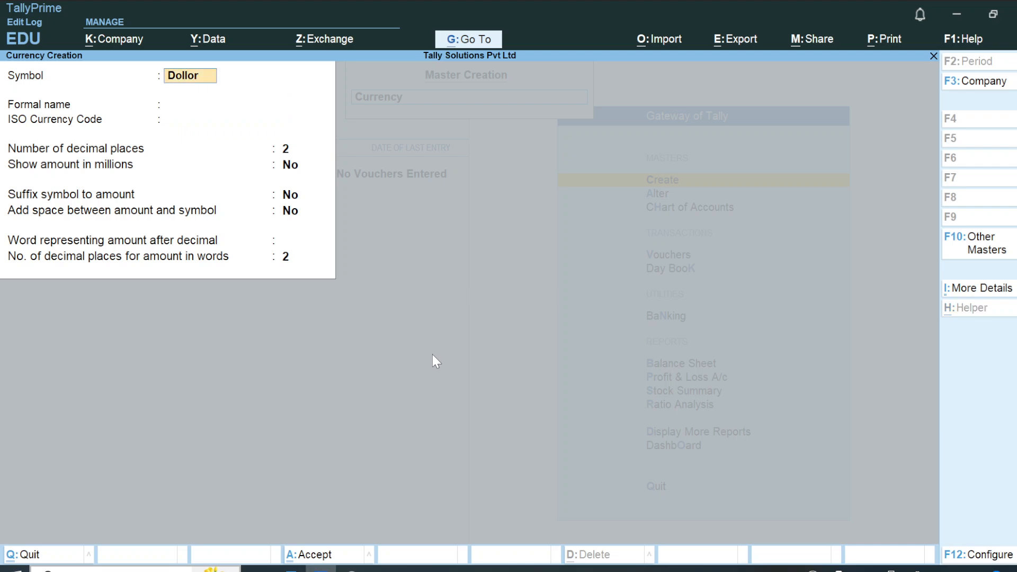
key("BackSpace")
type("$")
key("Return")
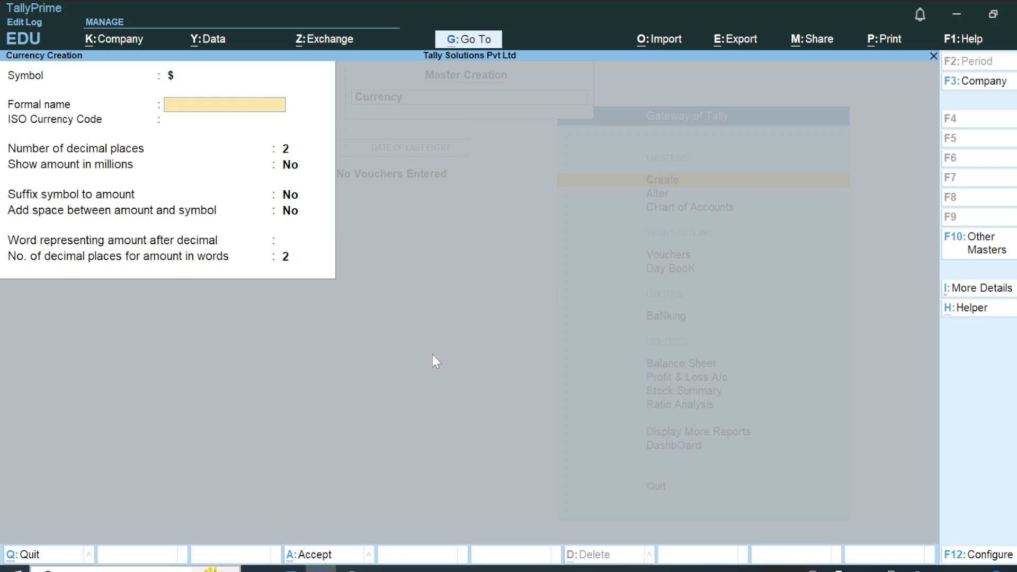
type("Dollor")
key("Return")
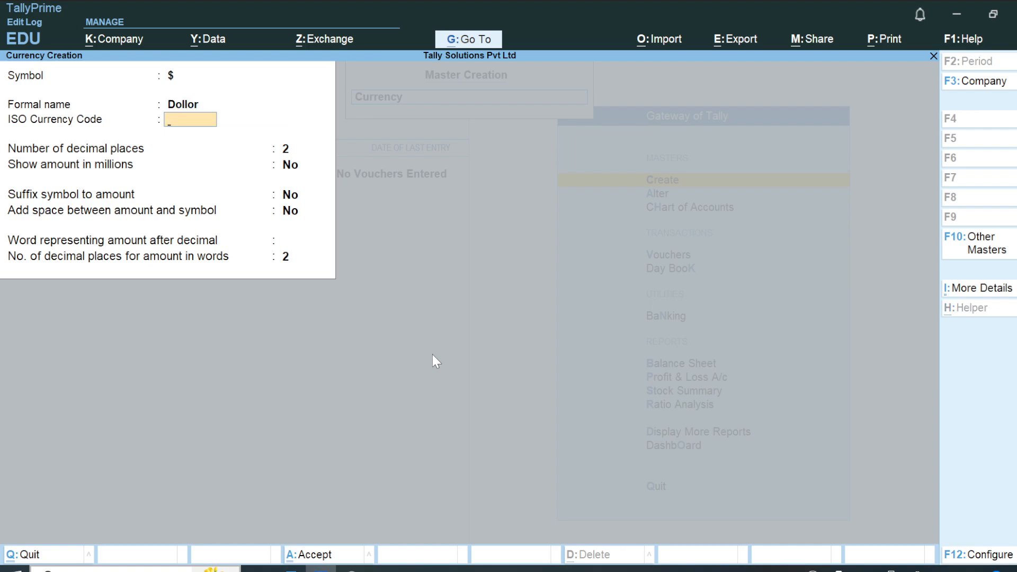
type("1234")
key("Return")
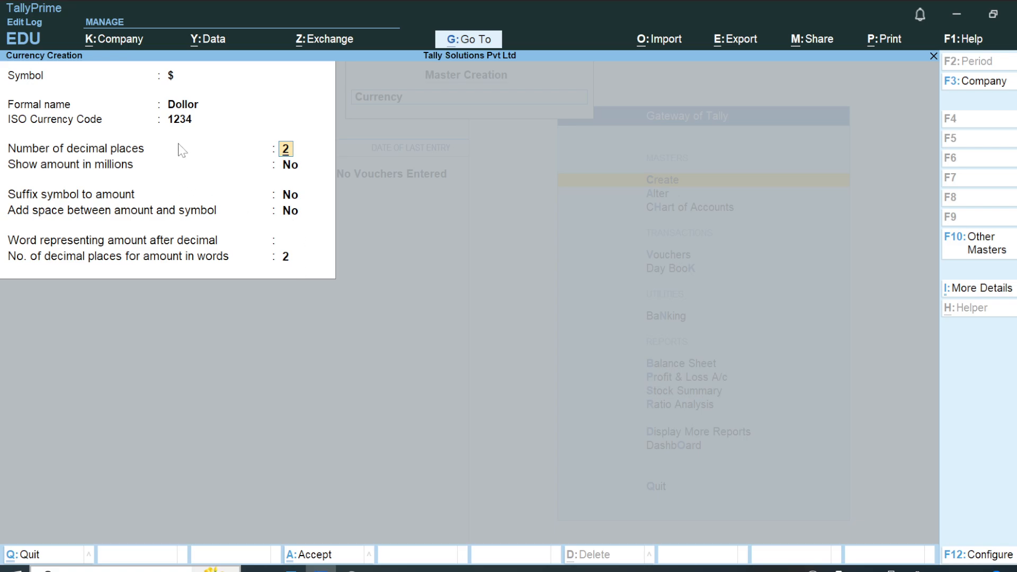
Keep 2 decimal places and No for the display options, leave the decimal word blank, and accept the $ currency.
key("alt+Tab")
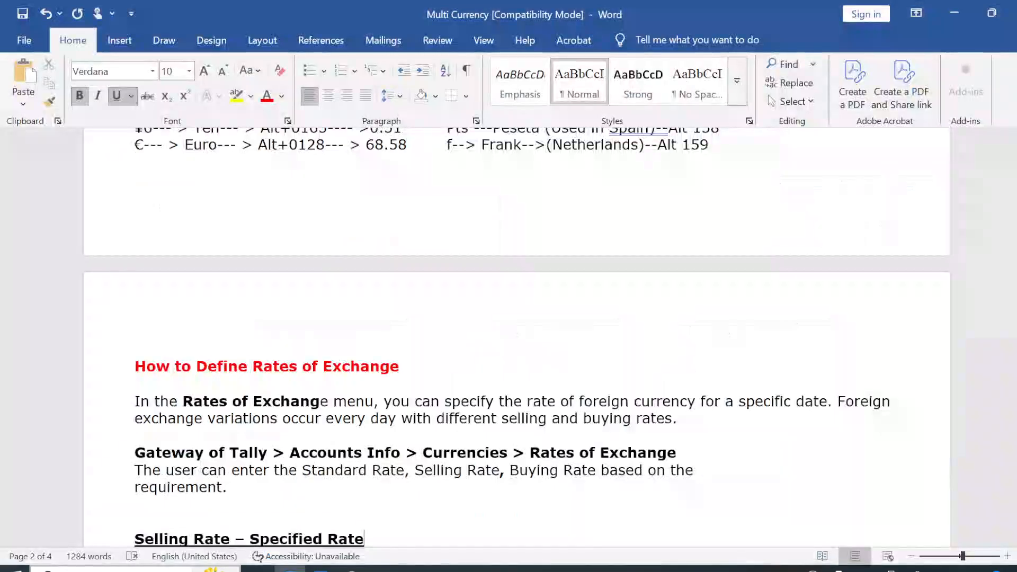
key("alt+Tab")
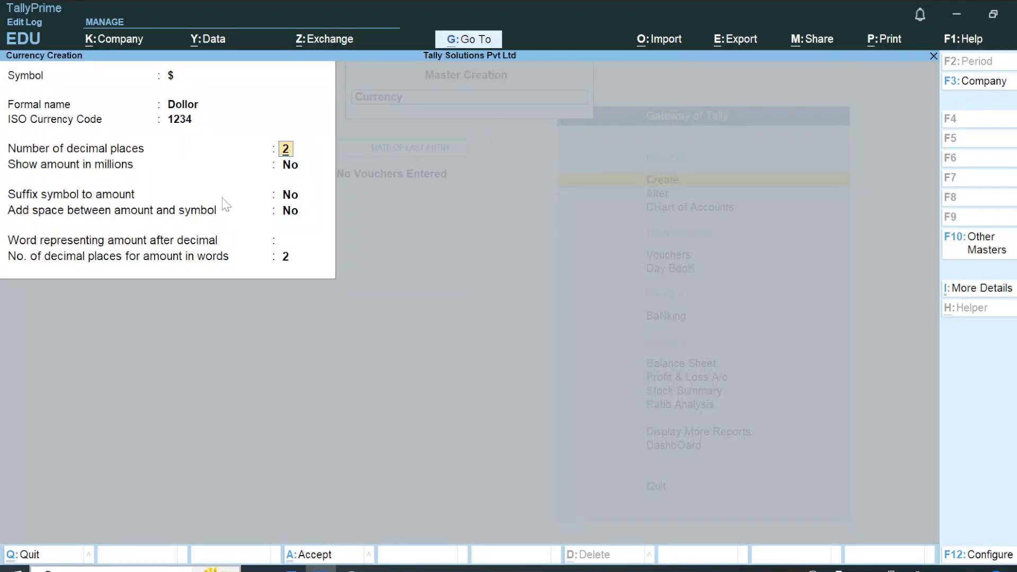
key("Return")
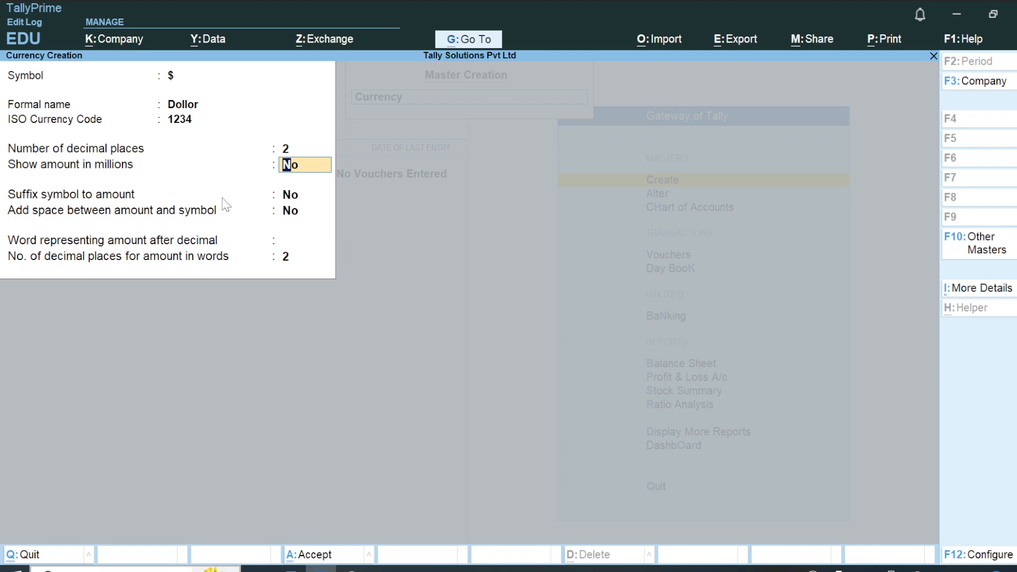
key("Return")
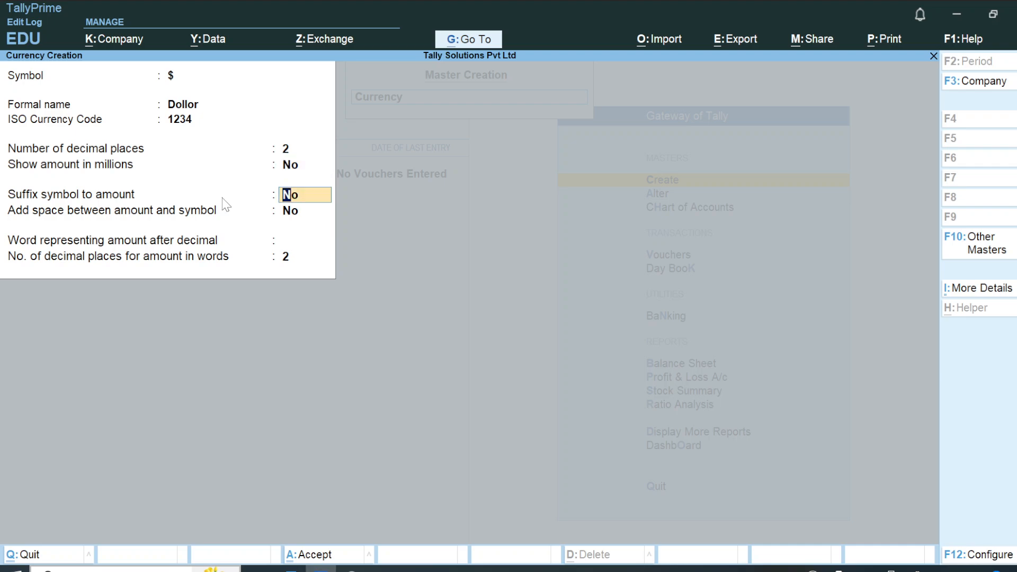
key("Return")
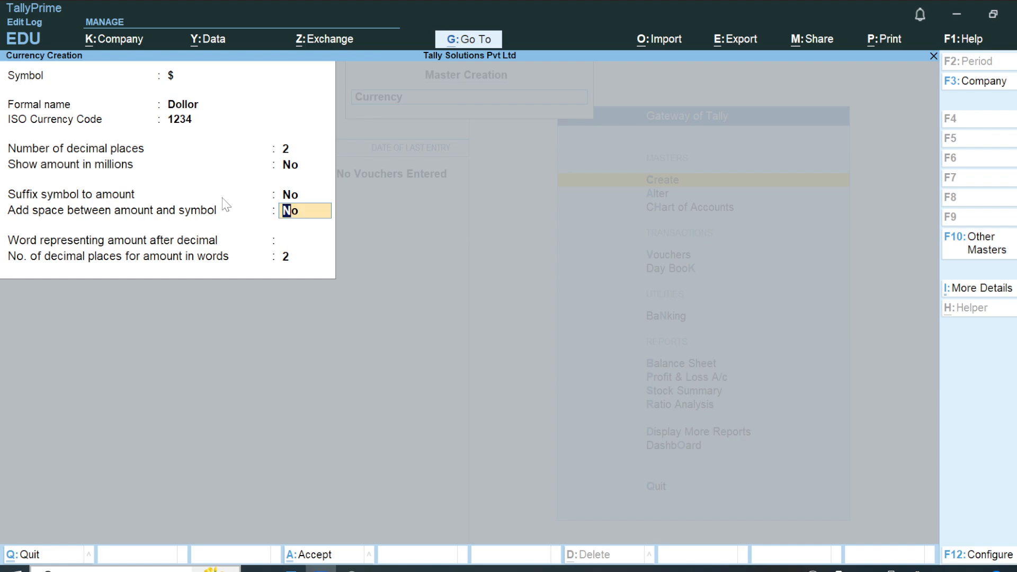
key("Return")
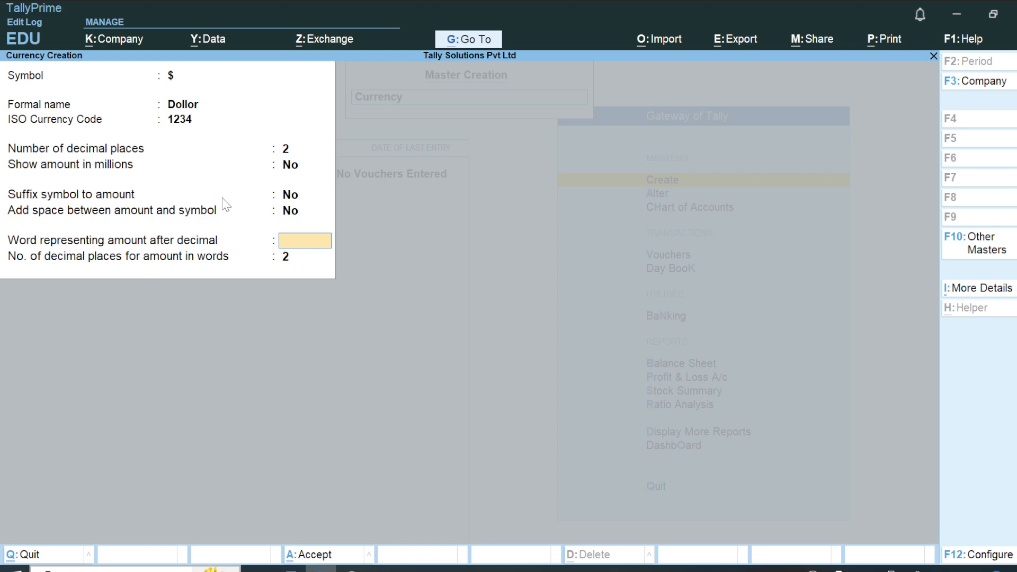
key("Return")
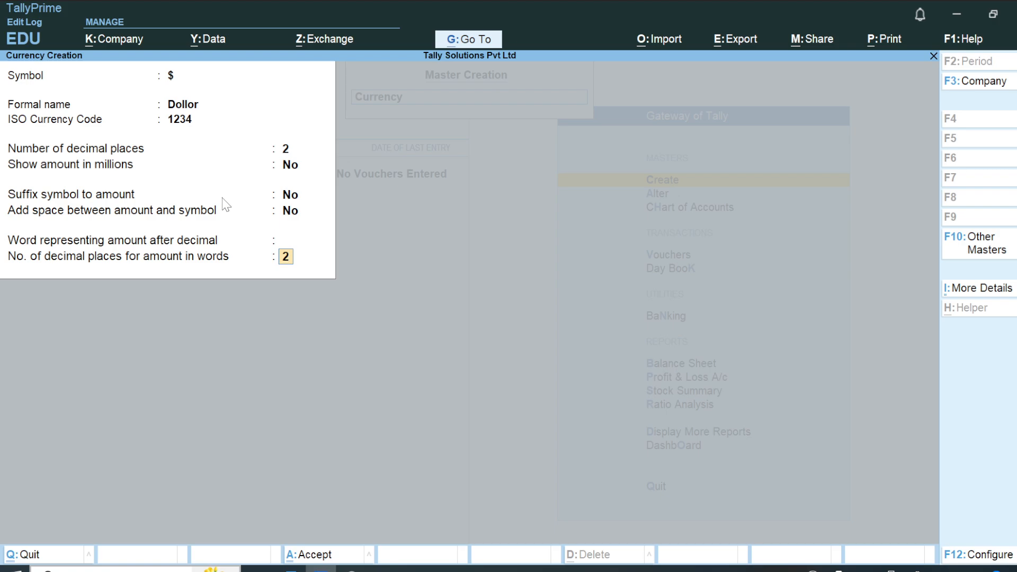
key("Return")
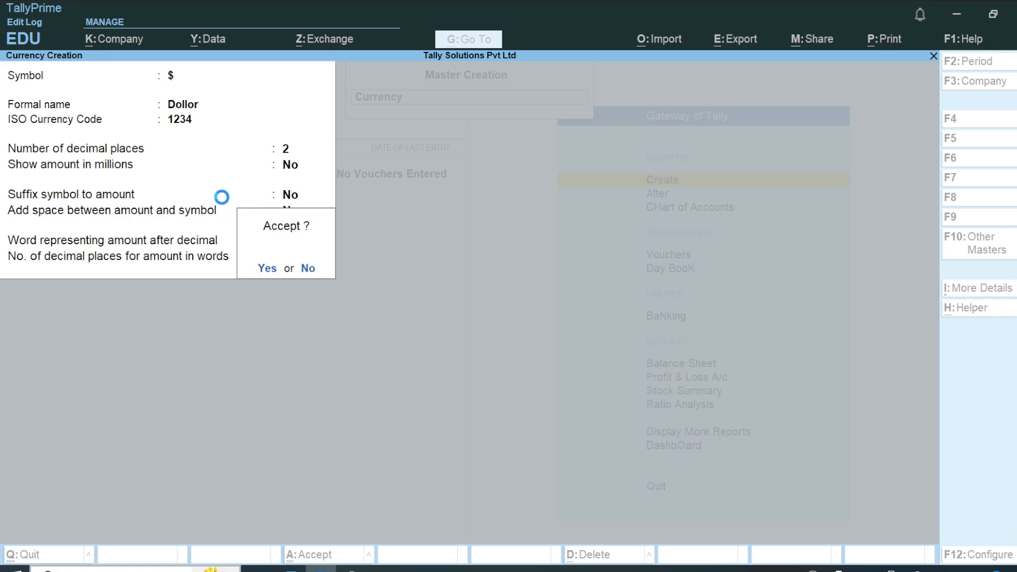
key("Return")
Leave currency creation and open the Rates of Exchange master.
key("alt+Tab")
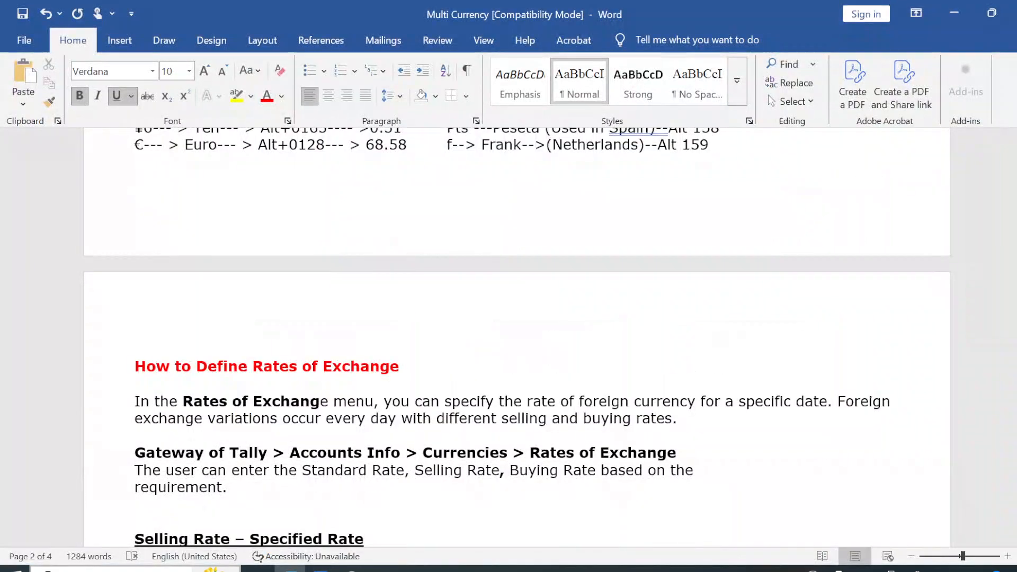
key("alt+Tab")
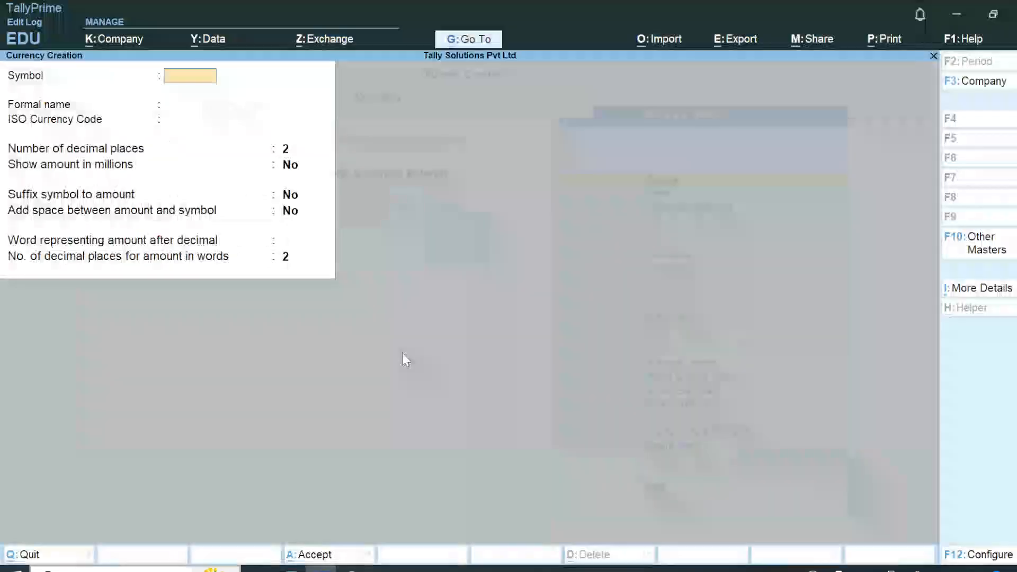
key("Escape")
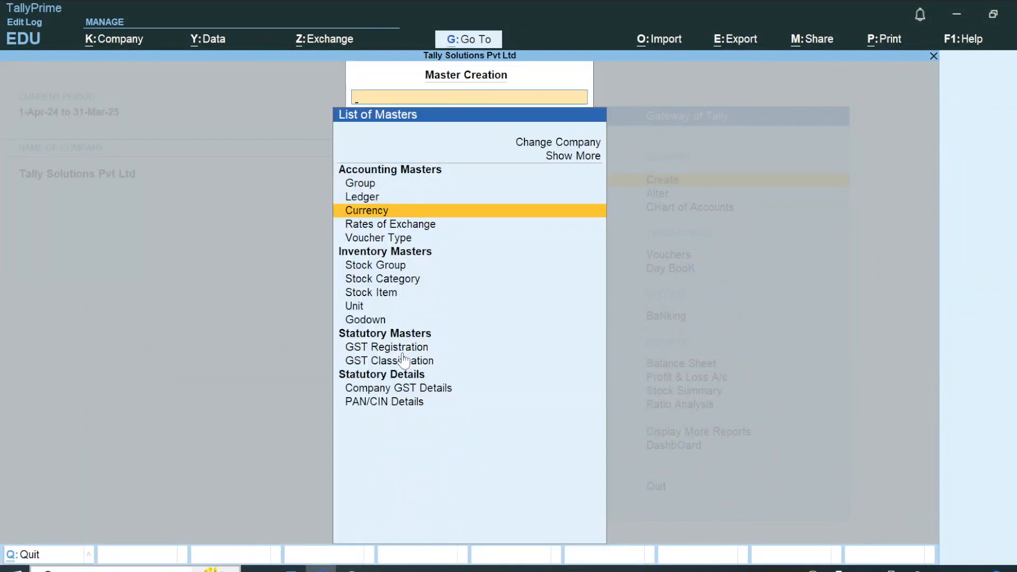
key("Down")
key("Return")
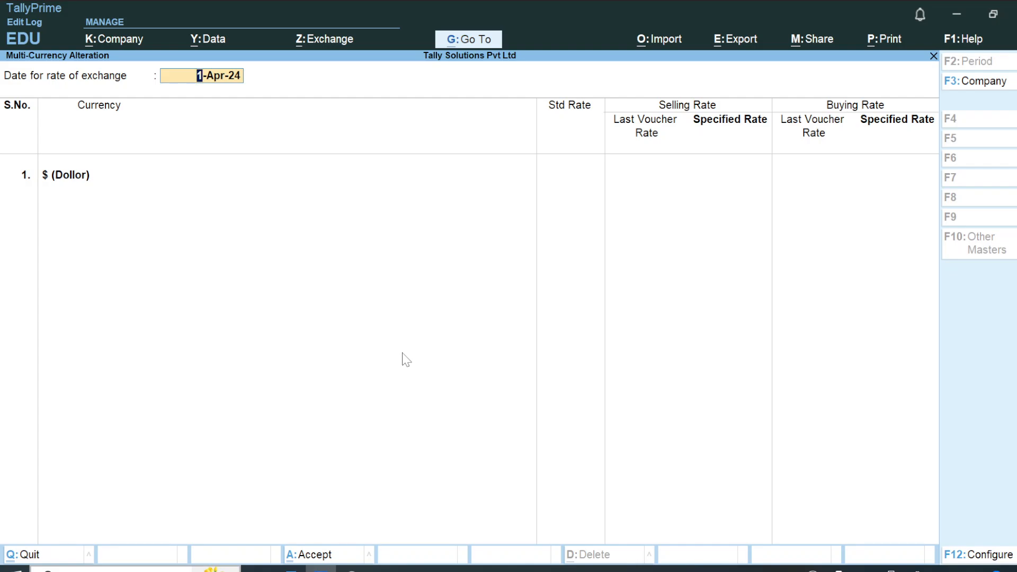
Leave the Rates of Exchange master and reopen it from the Gateway of Tally.
key("Return")
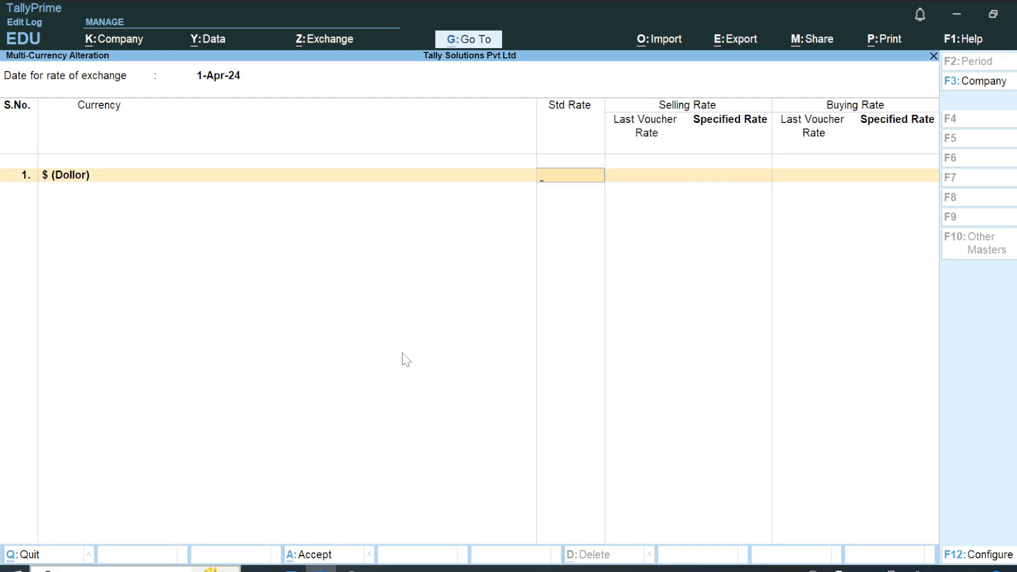
key("alt+Tab")
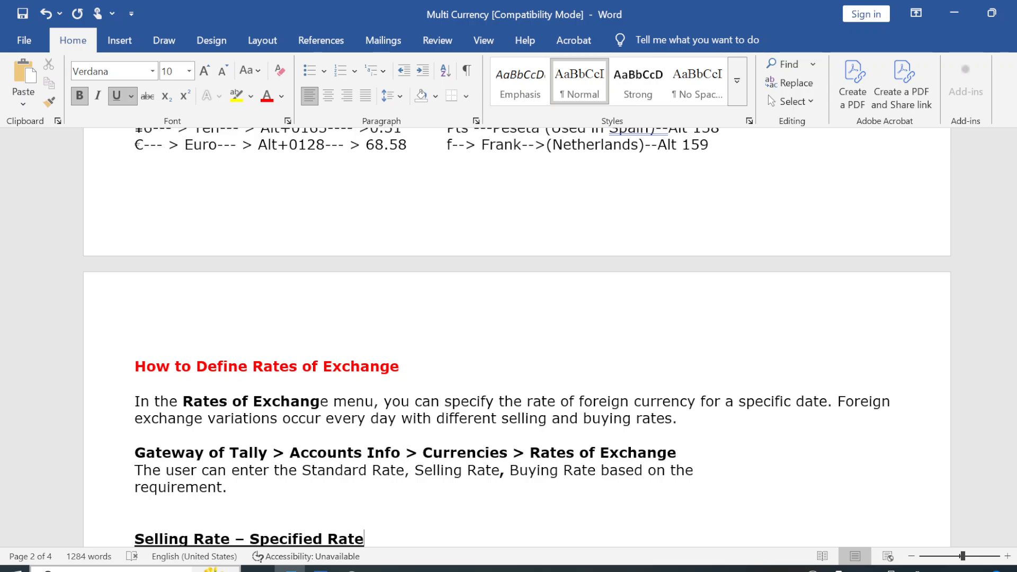
key("alt+Tab")
key("Escape")
key("Escape")
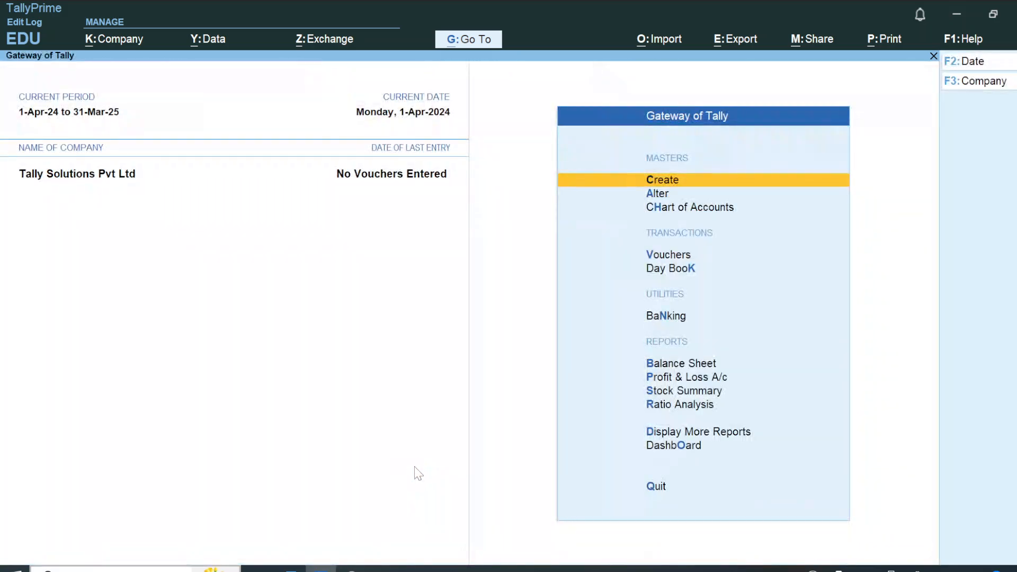
key("Down")
key("Up")
key("Return")
key("Down")
key("Down")
key("Down")
key("Return")
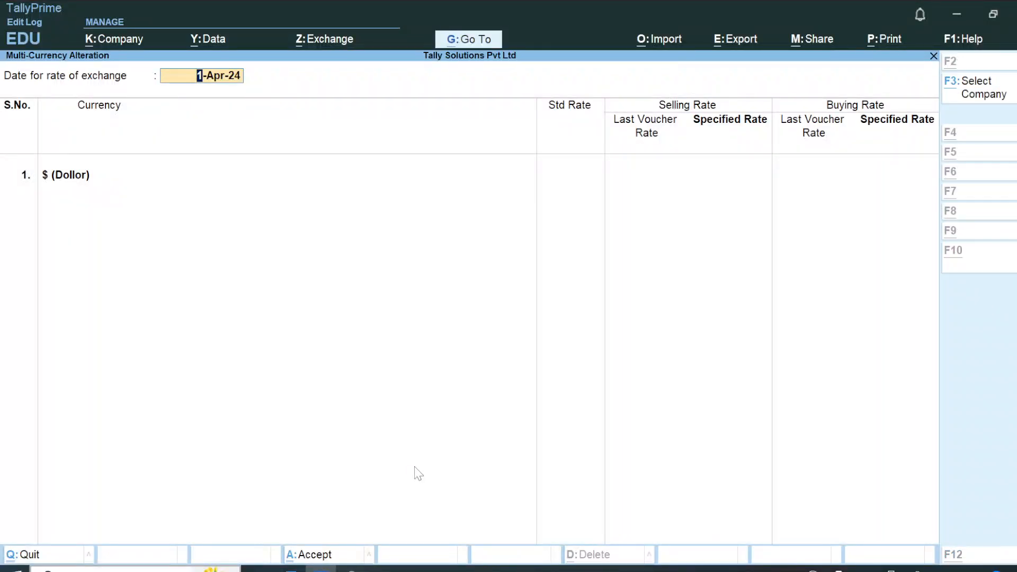
Switch to the Word notes and read the sections on specified selling and buying rates and Unadjusted Forex Gain/Loss.
key("alt+Tab")
scroll(508, 339, "down", 2)
scroll(509, 339, "down", 2)
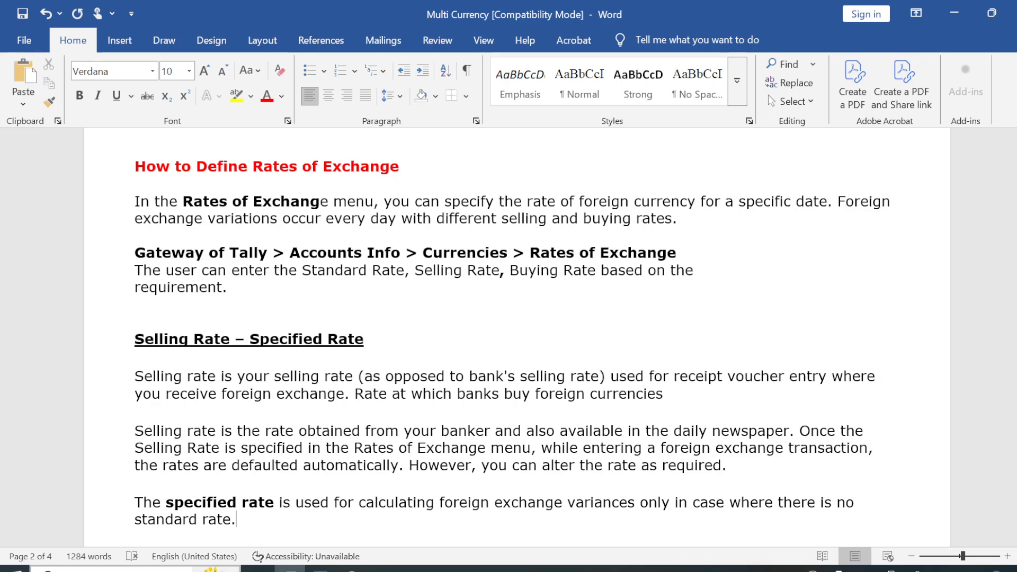
scroll(508, 339, "down", 2)
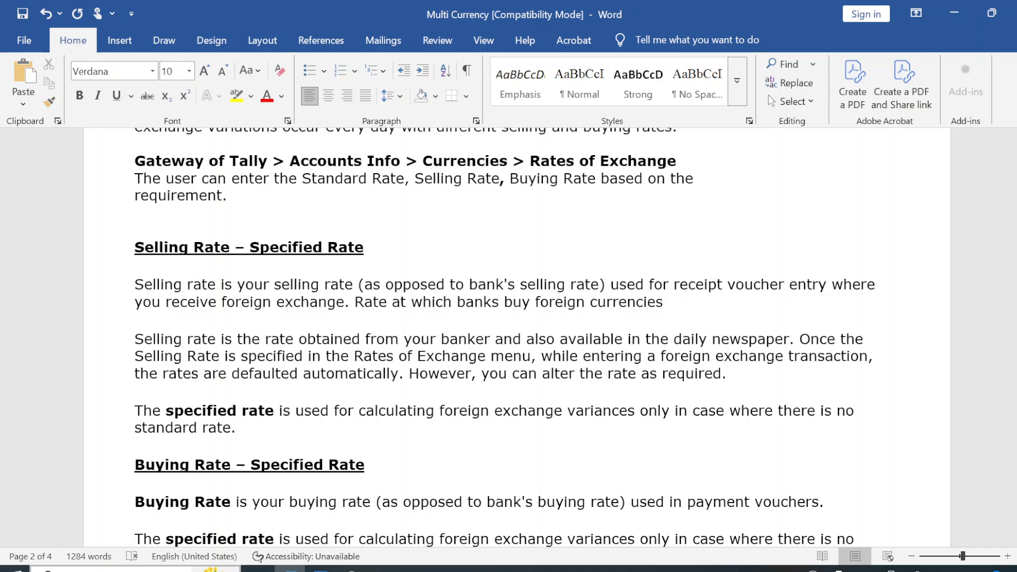
scroll(362, 540, "down", 1)
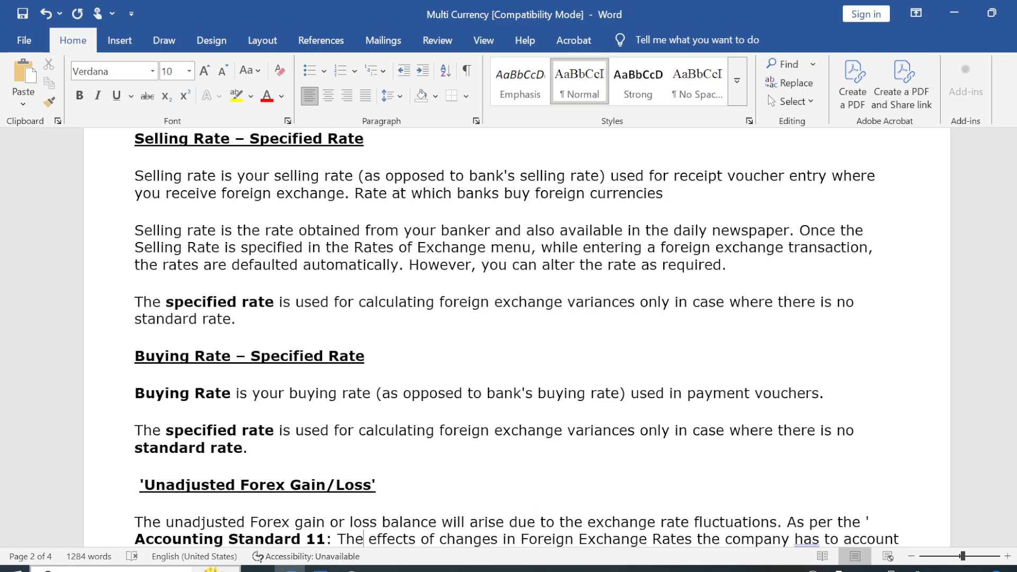
key("Down")
key("Down")
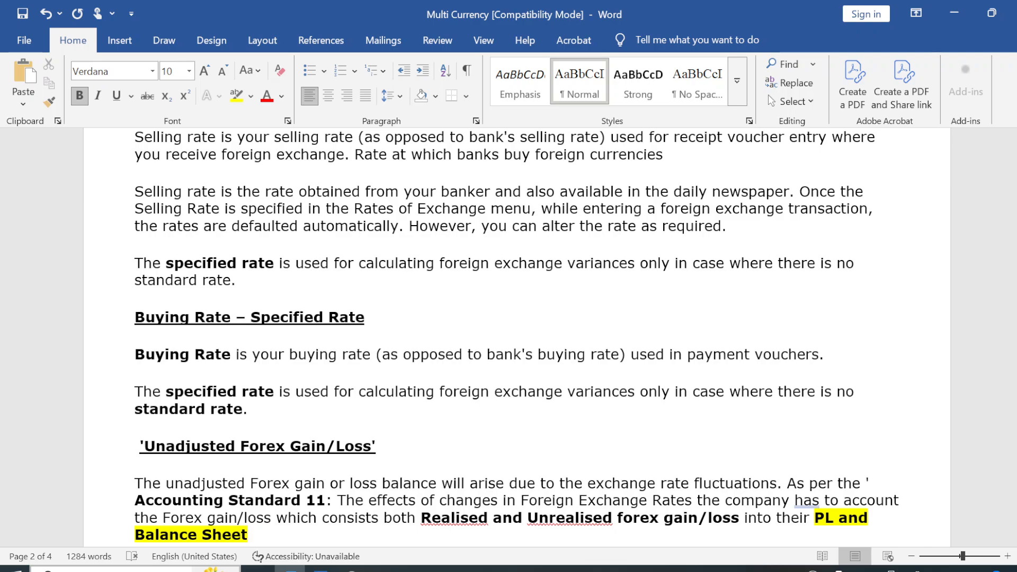
scroll(501, 297, "down", 2)
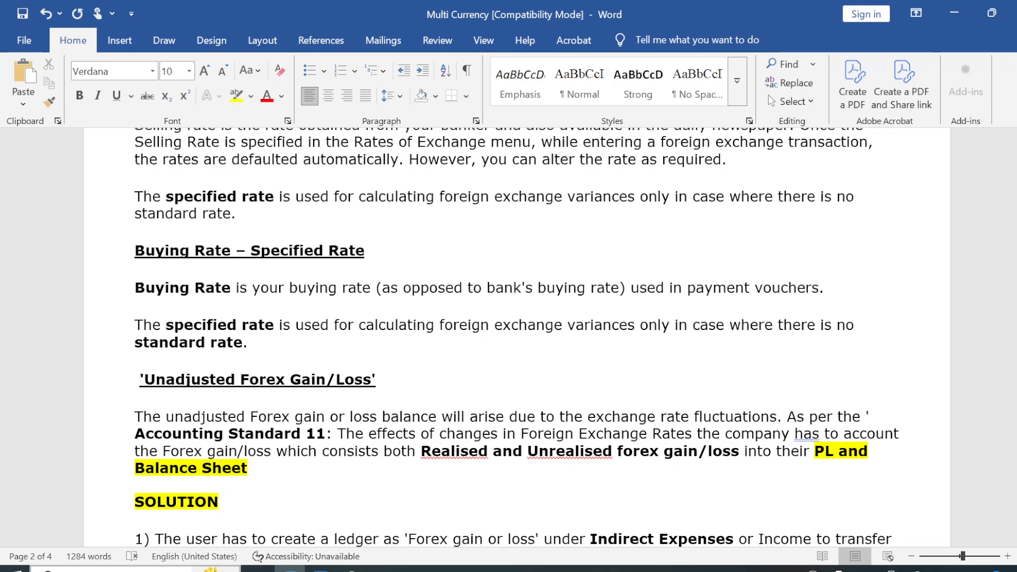
scroll(365, 539, "down", 3)
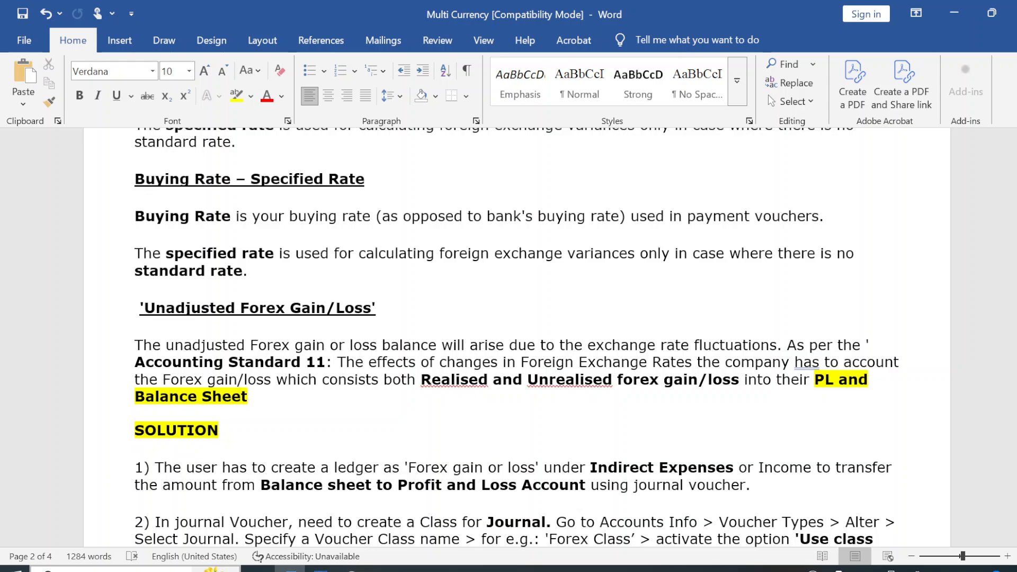
scroll(360, 519, "down", 3)
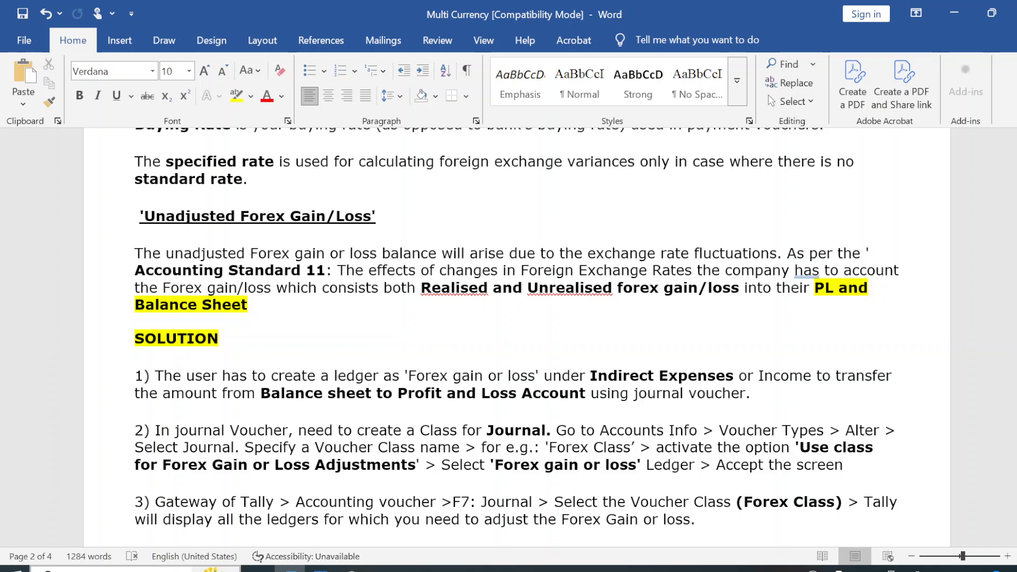
scroll(517, 339, "down", 1)
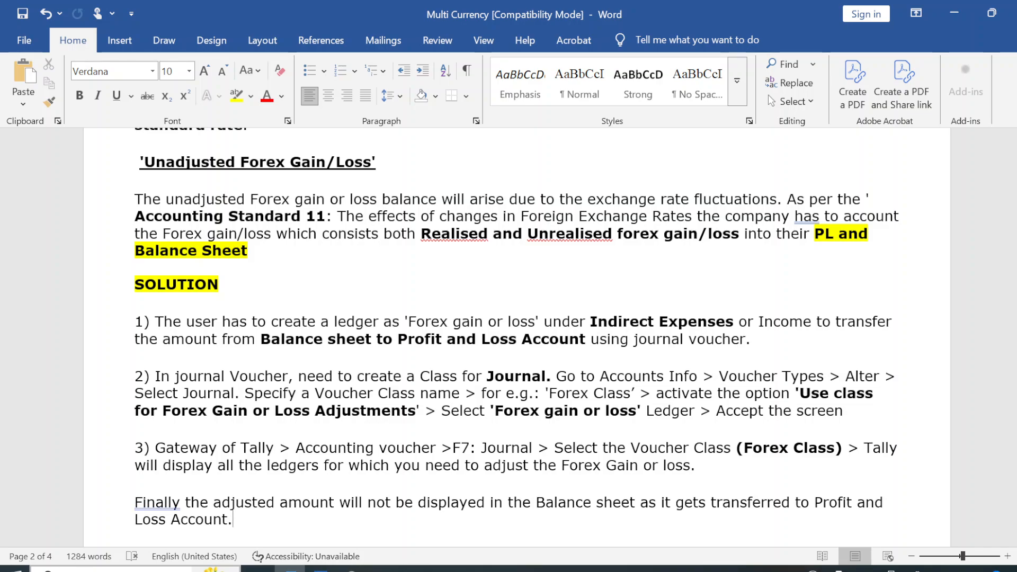
Switch to TallyPrime and set the dollar's specified selling rate to 90 for 1-Apr-24, leaving the standard rate blank.
key("alt+Tab")
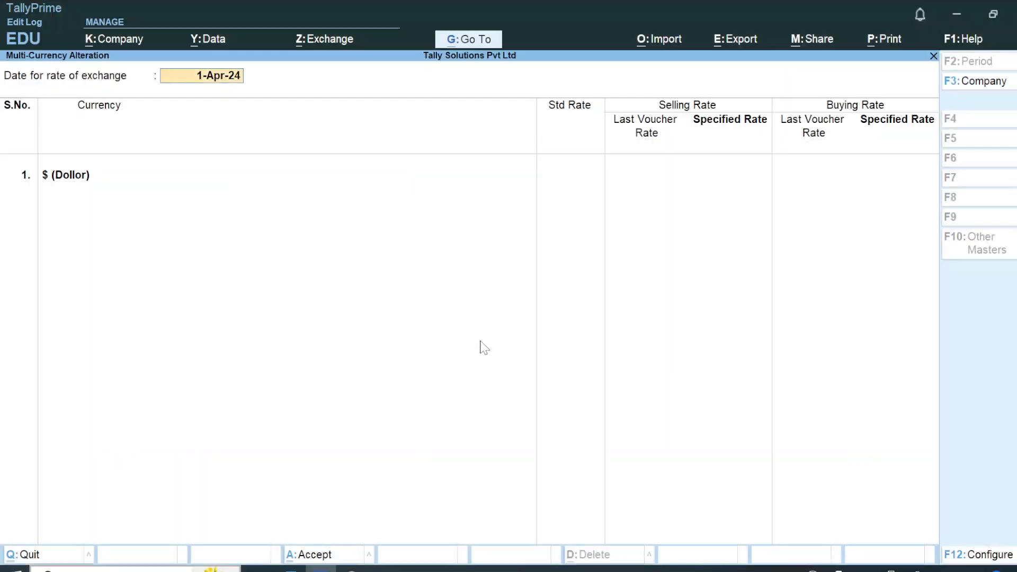
key("Return")
key("Return")
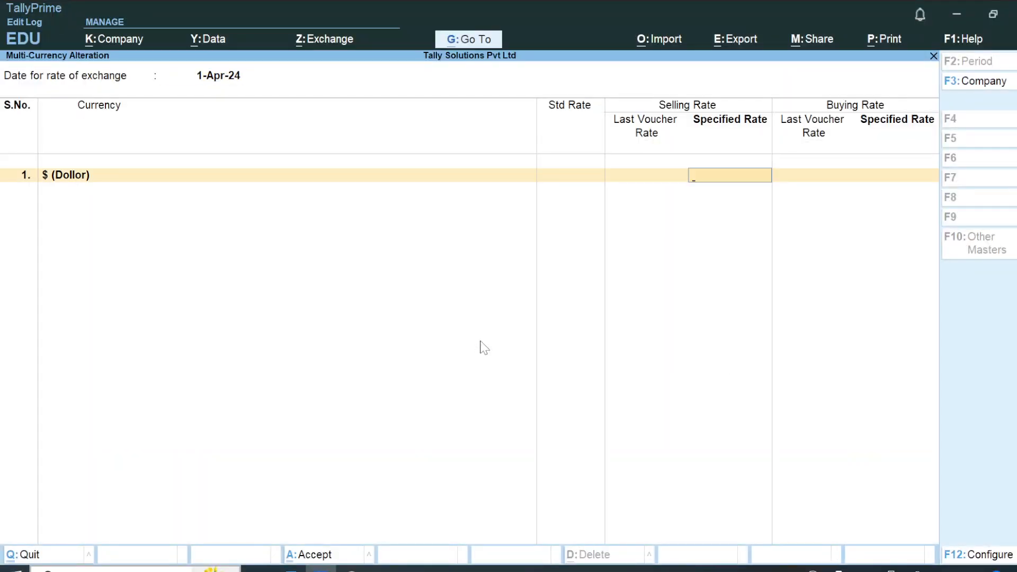
key("BackSpace")
key("Return")
key("BackSpace")
key("Return")
key("BackSpace")
key("Return")
type("90")
key("Return")
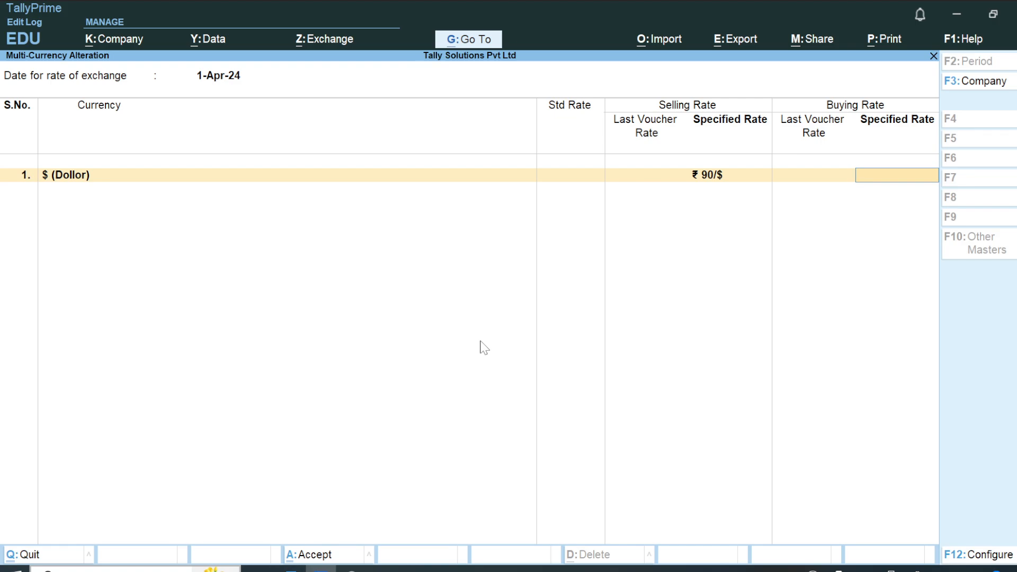
Set the dollar's specified buying rate to 90 and accept the exchange rates.
type("90")
key("Return")
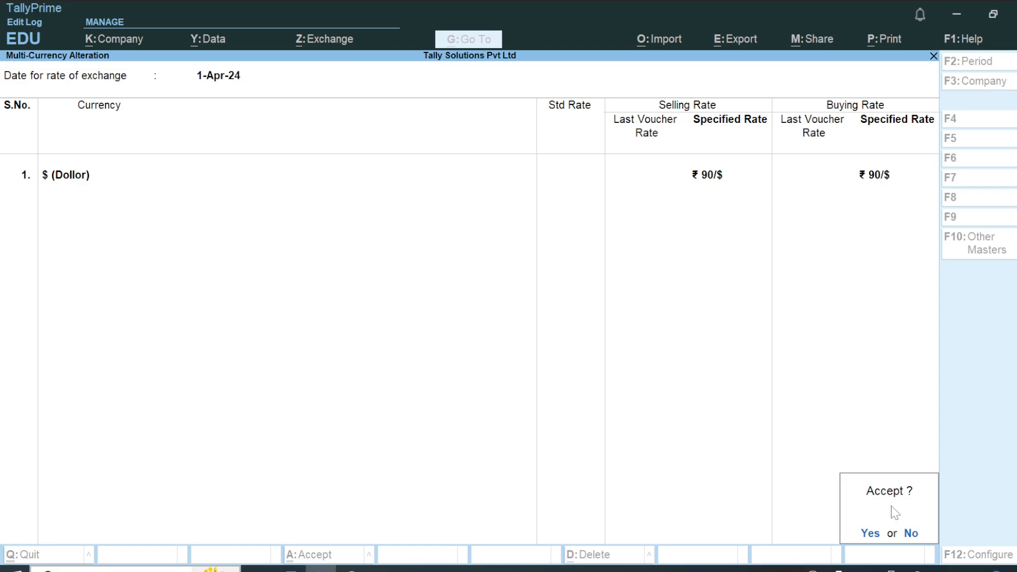
left_click(872, 535)
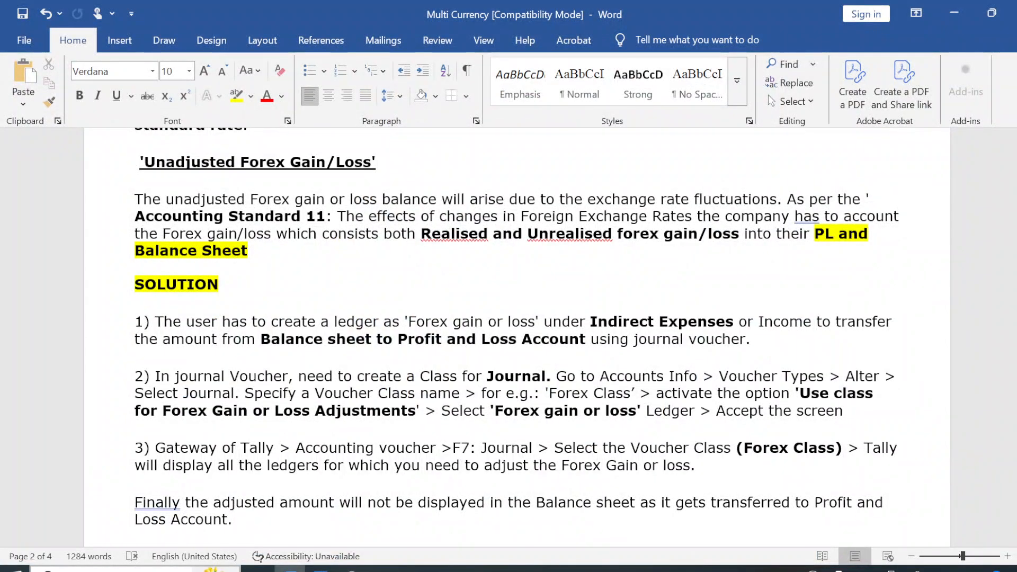
Review the Unadjusted Forex Gain/Loss explanation and its three solution steps in the Word notes.
key("Down")
key("Down")
key("Down")
key("Down")
key("Down")
key("Down")
key("Down")
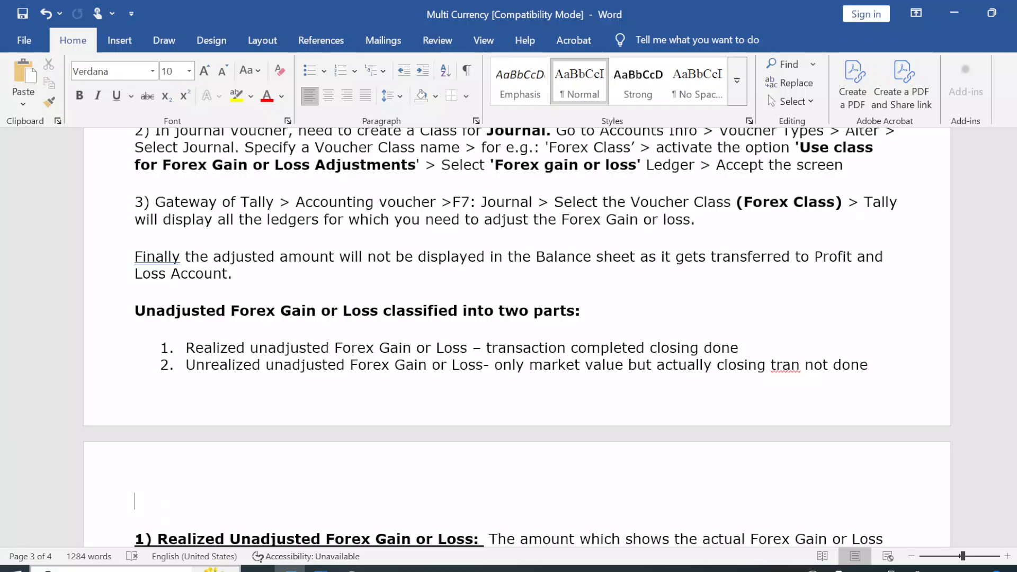
key("Up")
key("Up")
key("Up")
key("Up")
key("Up")
key("Up")
key("Up")
key("Up")
key("Up")
key("Up")
key("Up")
key("Up")
key("Up")
key("Up")
key("Up")
key("Up")
key("Up")
key("Up")
key("Up")
key("Up")
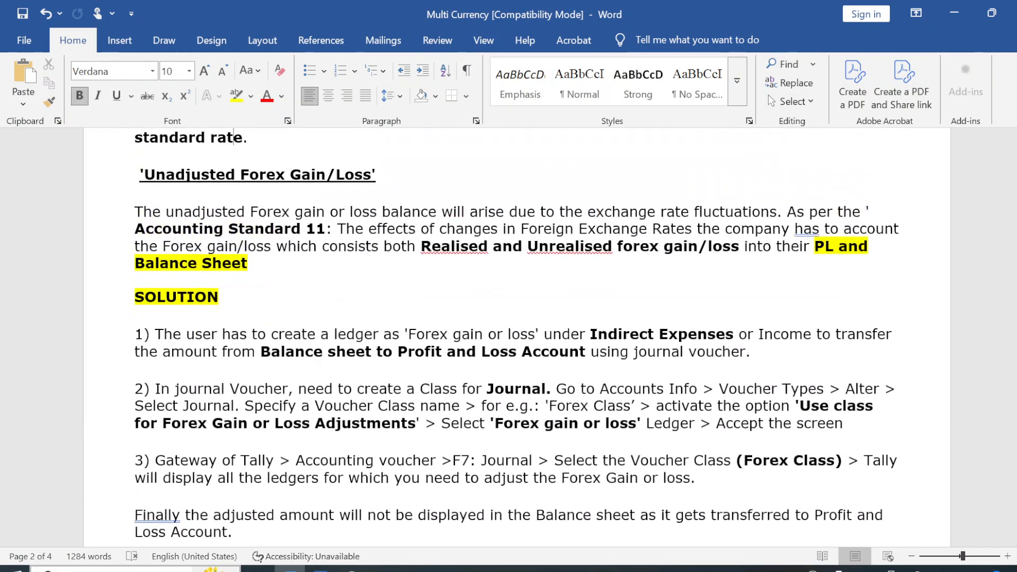
key("Up")
key("Up")
key("Up")
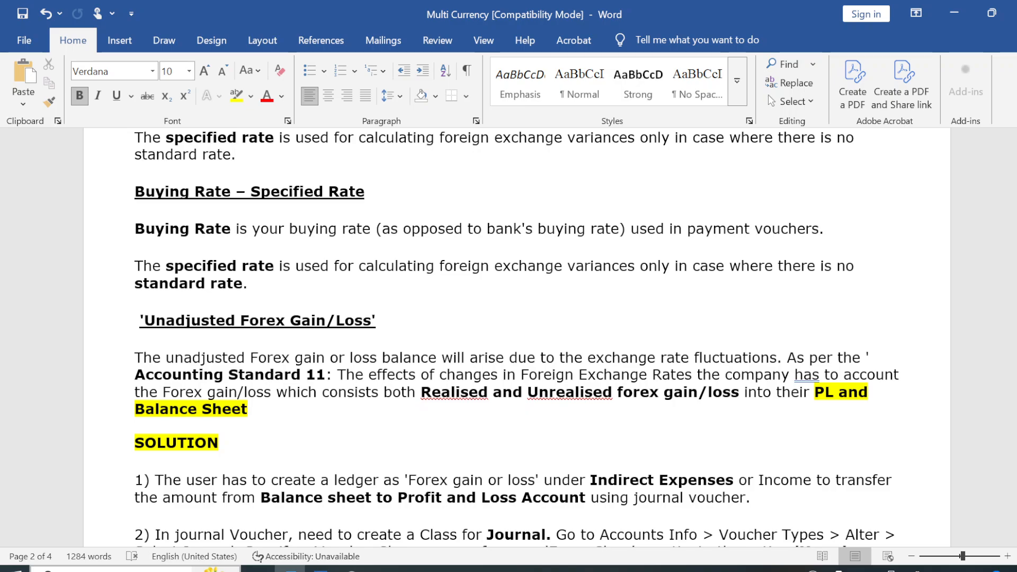
key("Down")
key("Down")
key("Down")
key("Down")
key("Down")
key("Down")
key("Down")
key("Down")
key("Down")
key("Down")
key("Down")
key("Down")
key("Down")
key("Down")
key("Down")
key("Down")
key("Down")
key("Down")
key("Down")
key("Down")
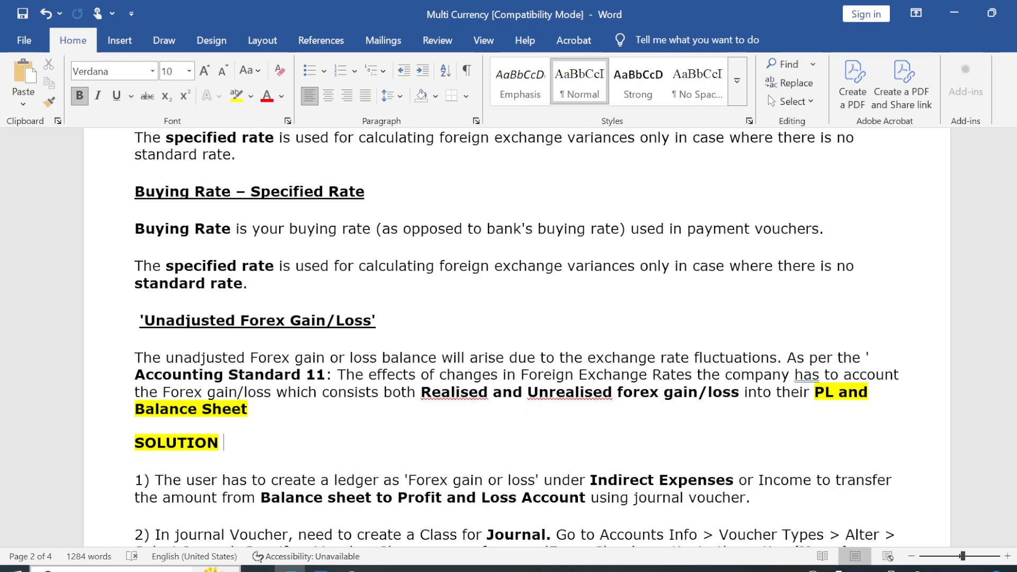
key("Down")
key("Down")
key("Down")
key("Down")
key("Down")
key("Down")
key("Down")
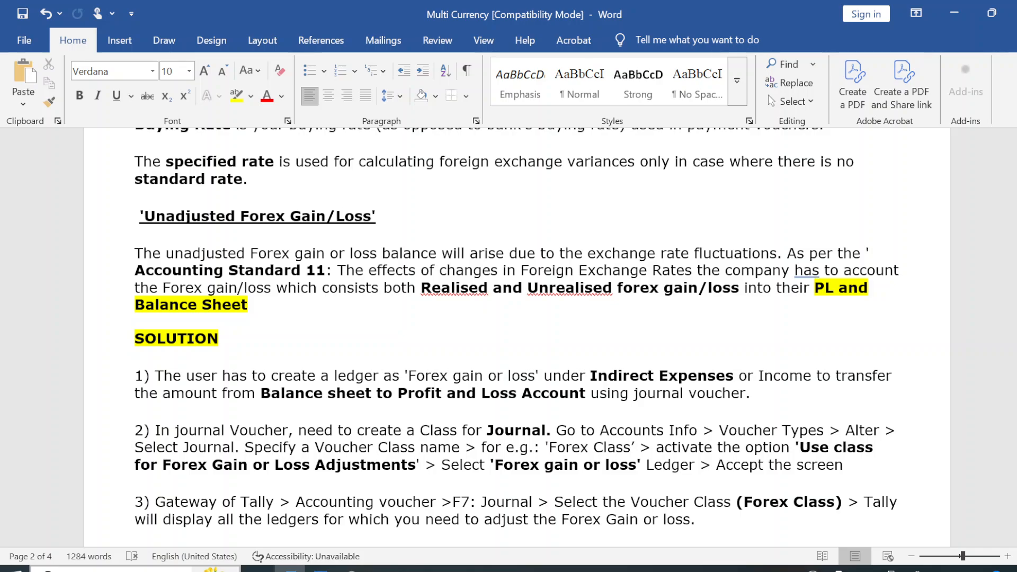
key("alt+Tab")
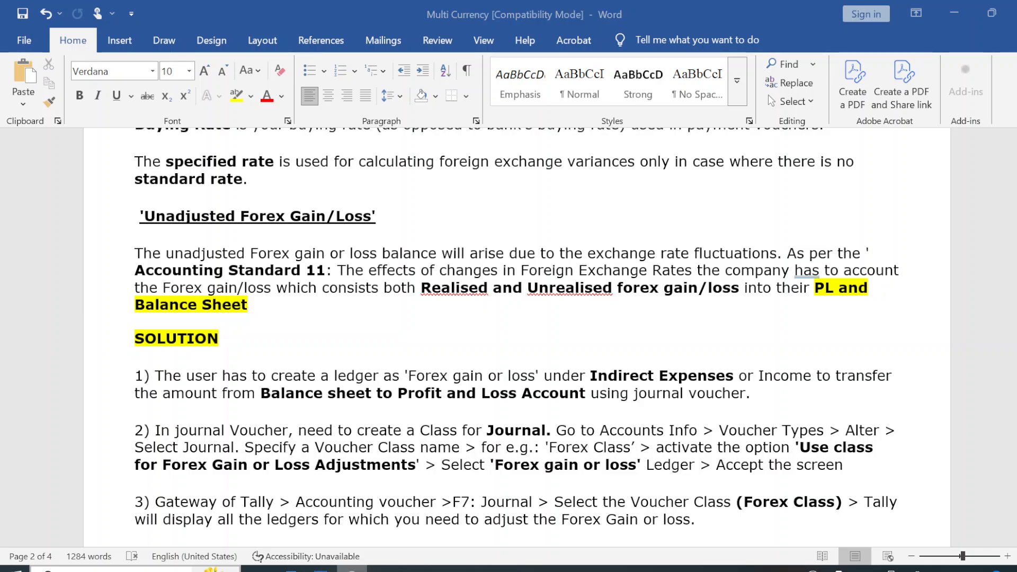
key("alt+Tab")
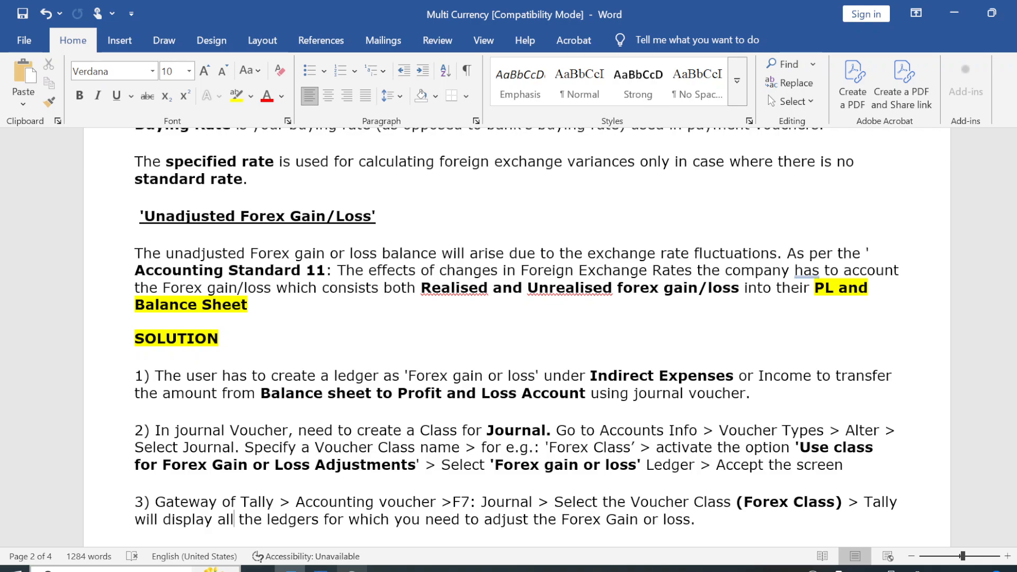
Complete the word "tran" to "transaction" in the notes' list item on unrealized unadjusted forex gain or loss.
key("Down")
key("Down")
key("Down")
key("Down")
key("Down")
key("Down")
key("Down")
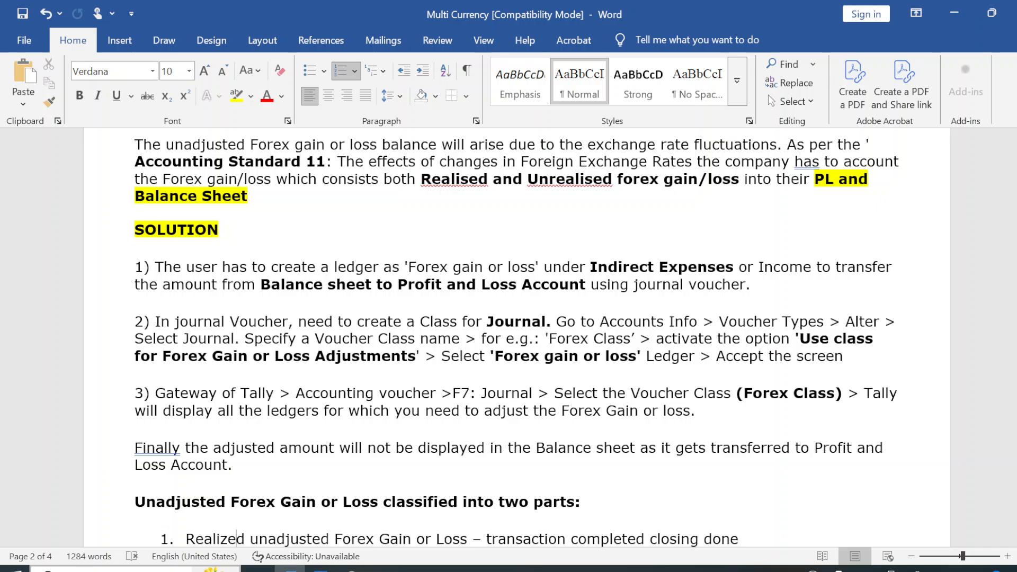
key("Down")
key("Down")
key("Down")
key("Down")
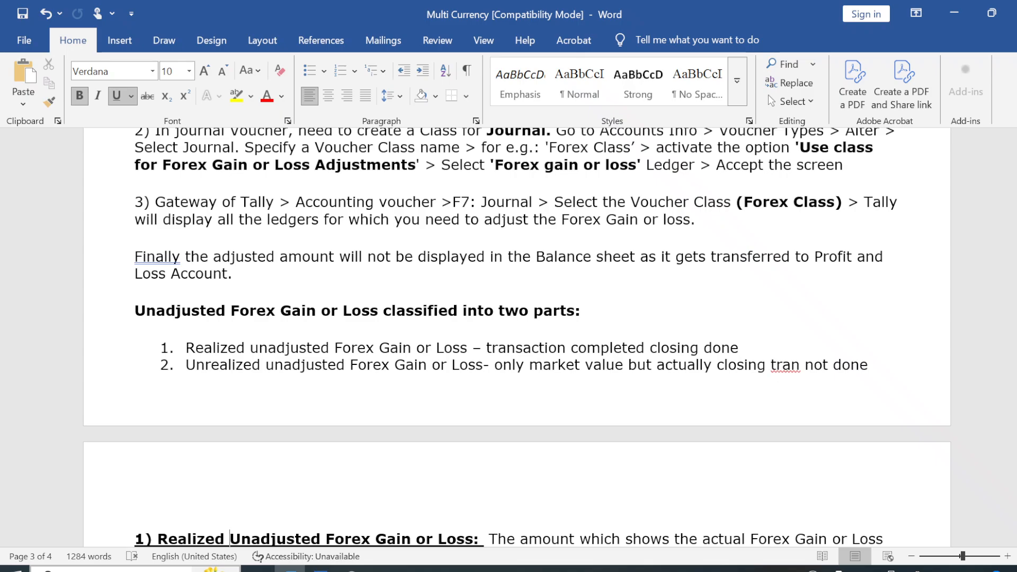
left_click(798, 365)
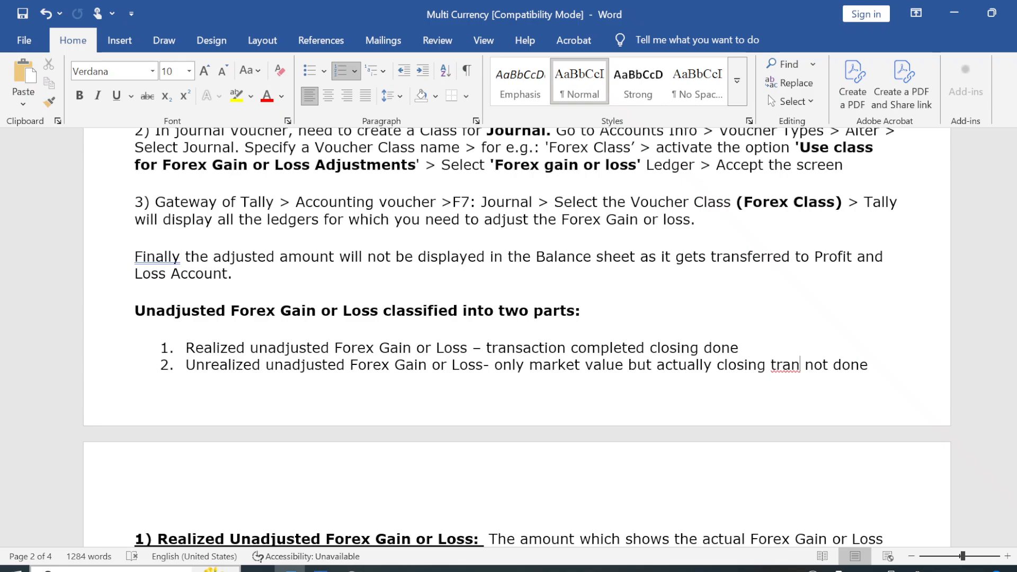
type("saction")
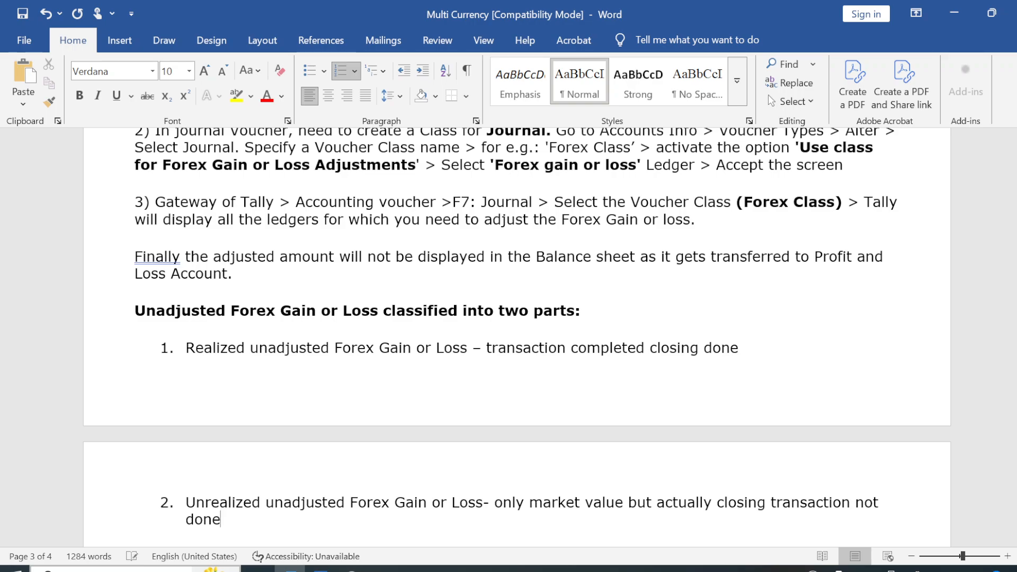
Add "each" after $100 in the purchase line of the practical example on realized forex gain or loss.
key("Down")
key("Down")
key("Down")
key("Down")
key("Down")
key("Down")
key("Down")
key("Down")
key("Down")
key("Down")
key("Down")
key("Down")
key("Down")
key("Down")
key("Down")
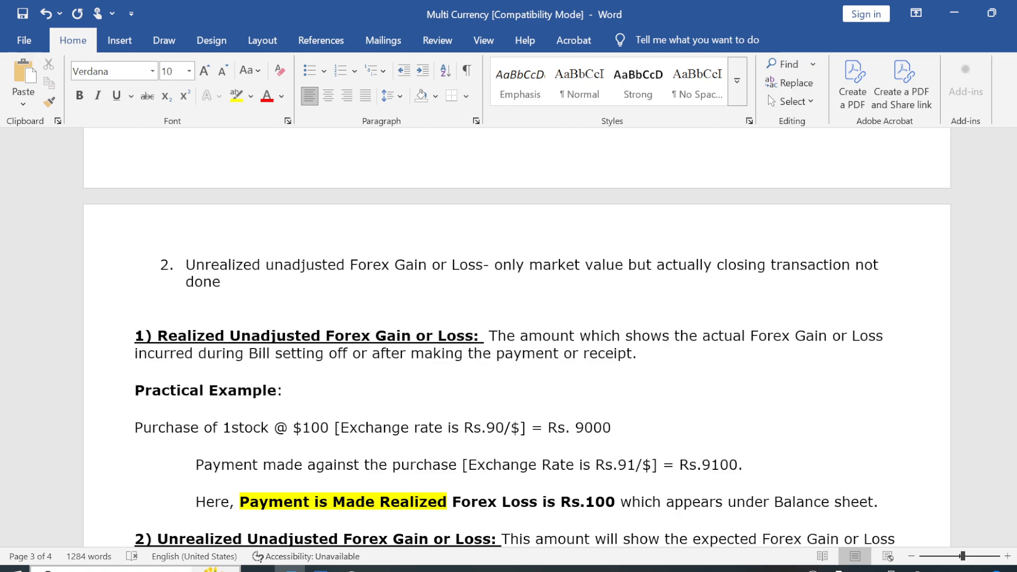
key("Down")
key("Down")
key("Down")
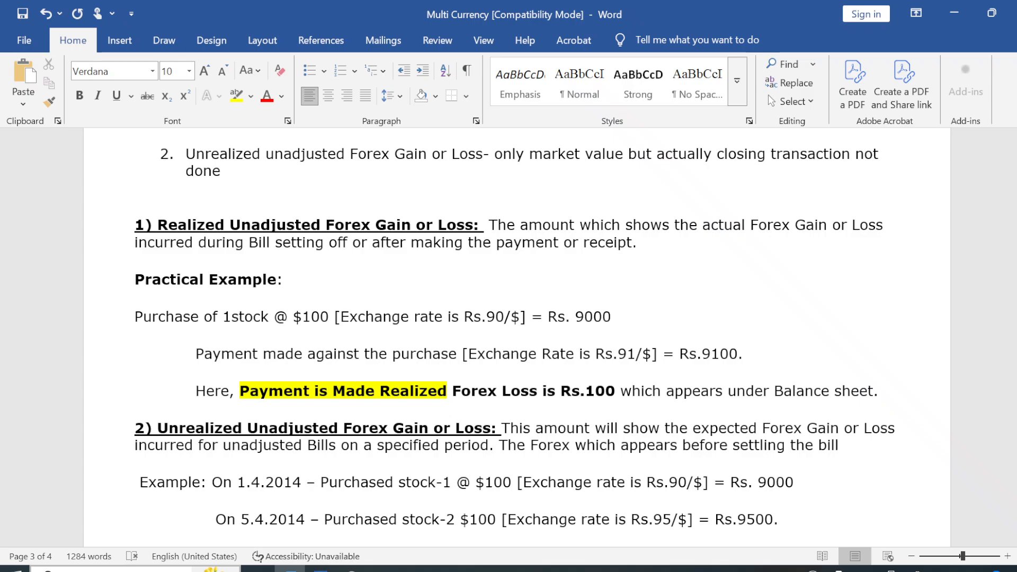
left_click(244, 316)
type("each")
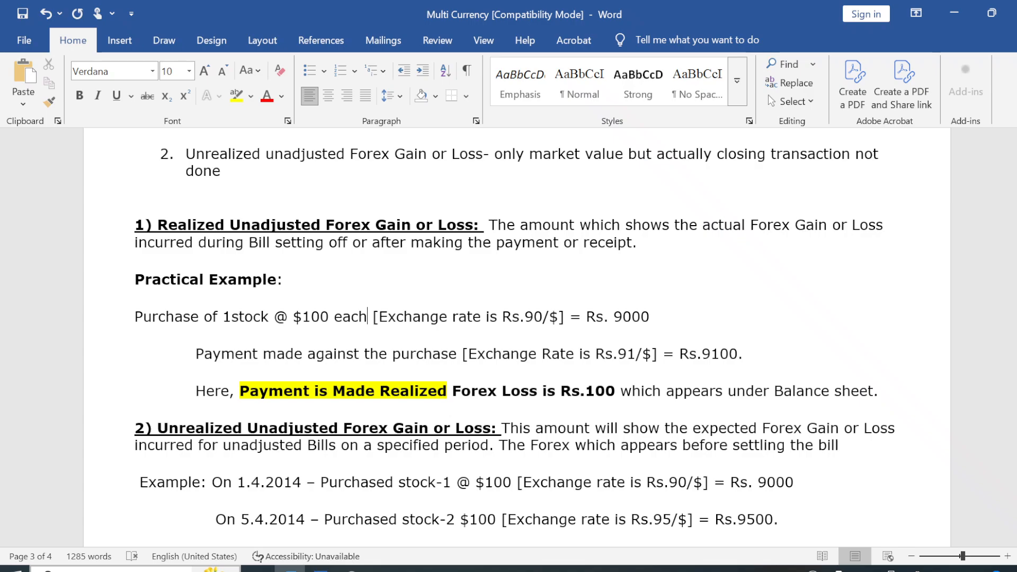
Switch to TallyPrime, open a new Purchase voucher and enter 1 as the supplier invoice number.
left_click(627, 354)
left_click(321, 568)
key("Escape")
key("Escape")
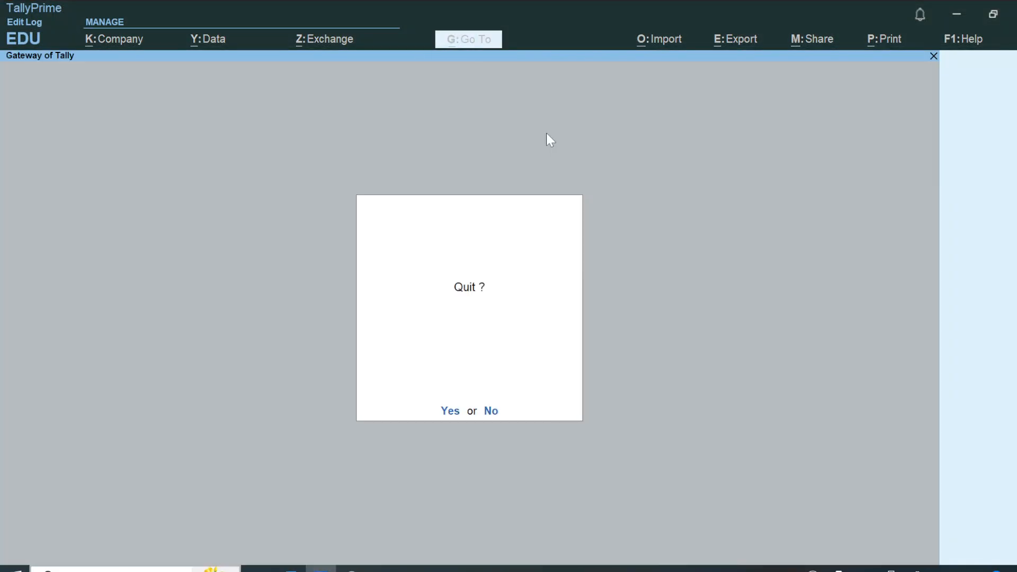
key("Escape")
key("Down")
key("Down")
key("v")
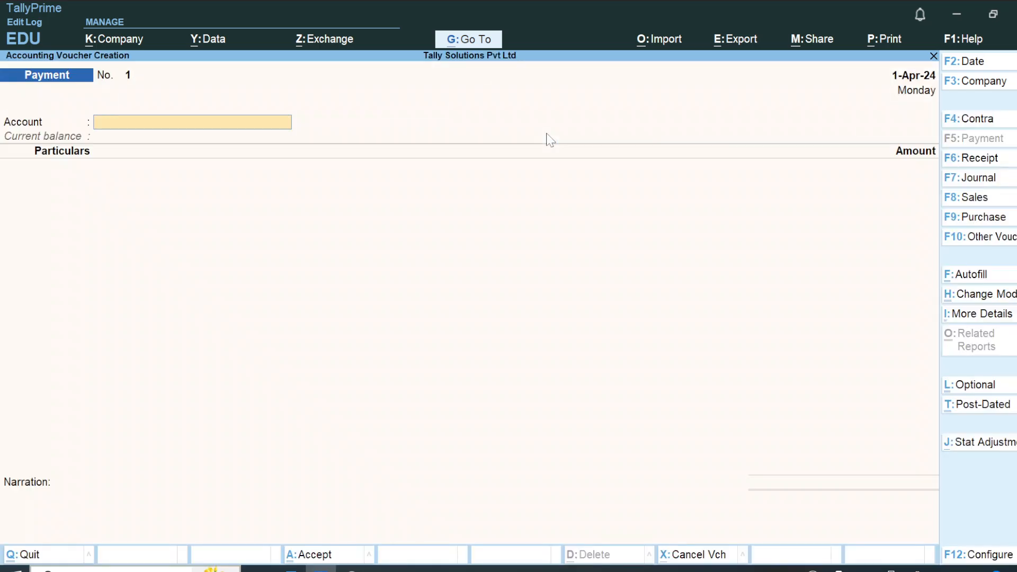
key("F9")
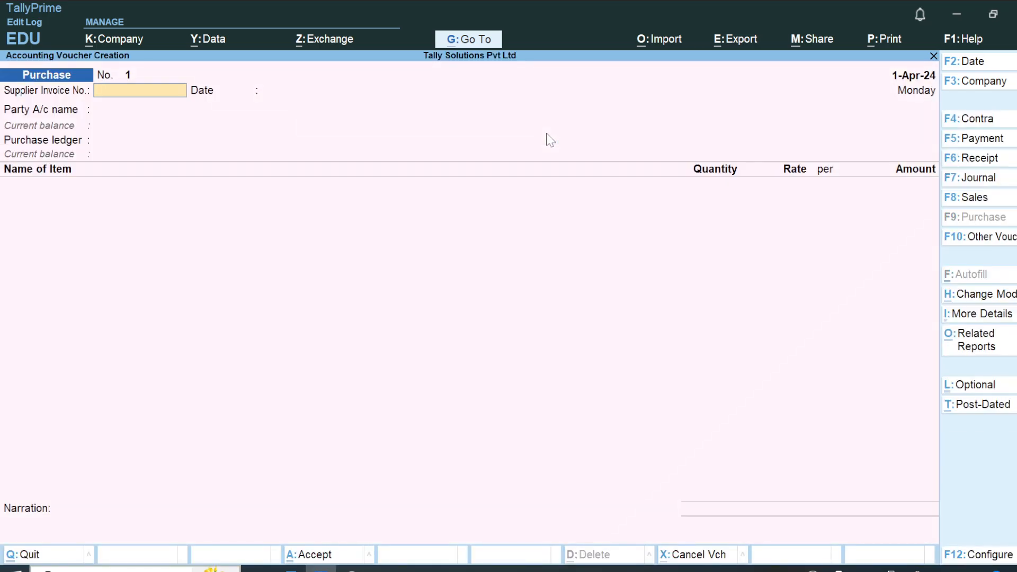
key("Return")
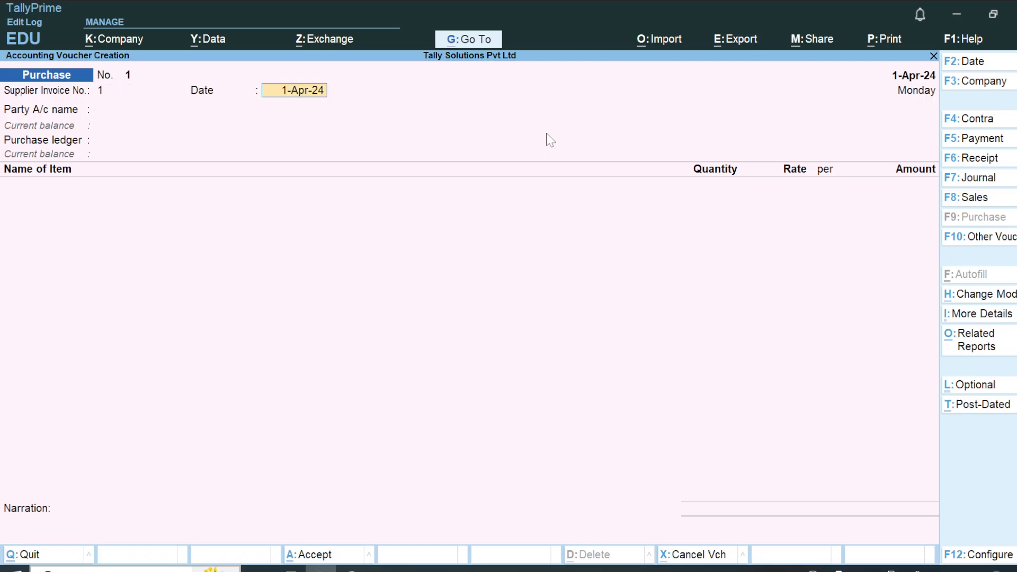
Keep 1-Apr-24 as the supplier invoice date and start a new party ledger with the US supplier's name.
key("Return")
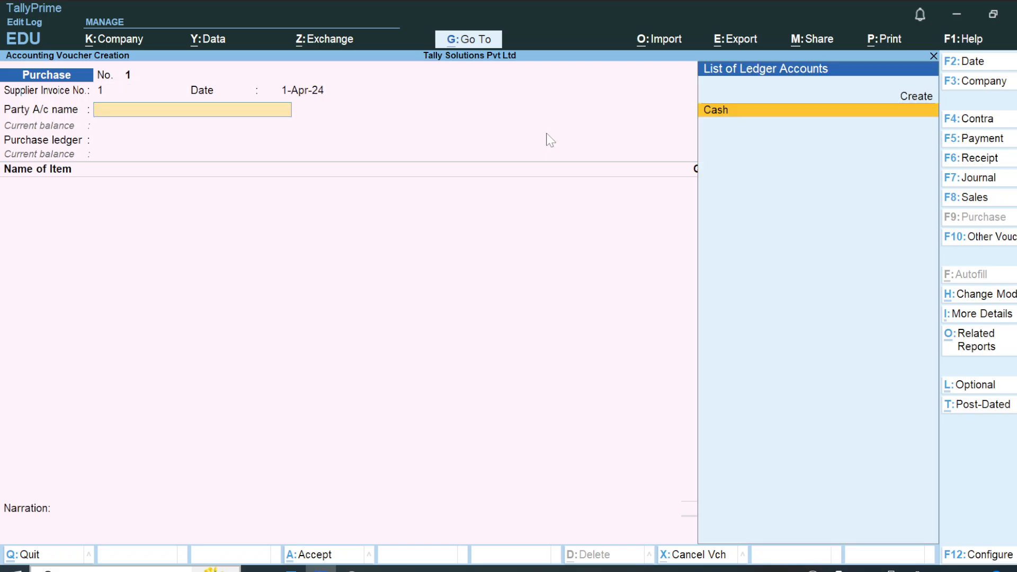
key("alt+Tab")
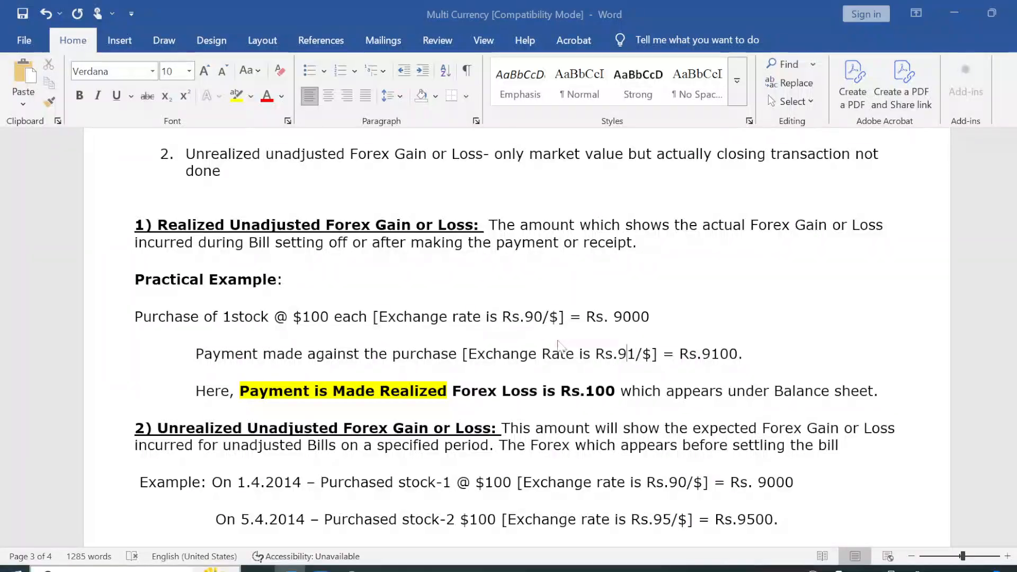
key("alt+Tab")
key("Up")
key("Return")
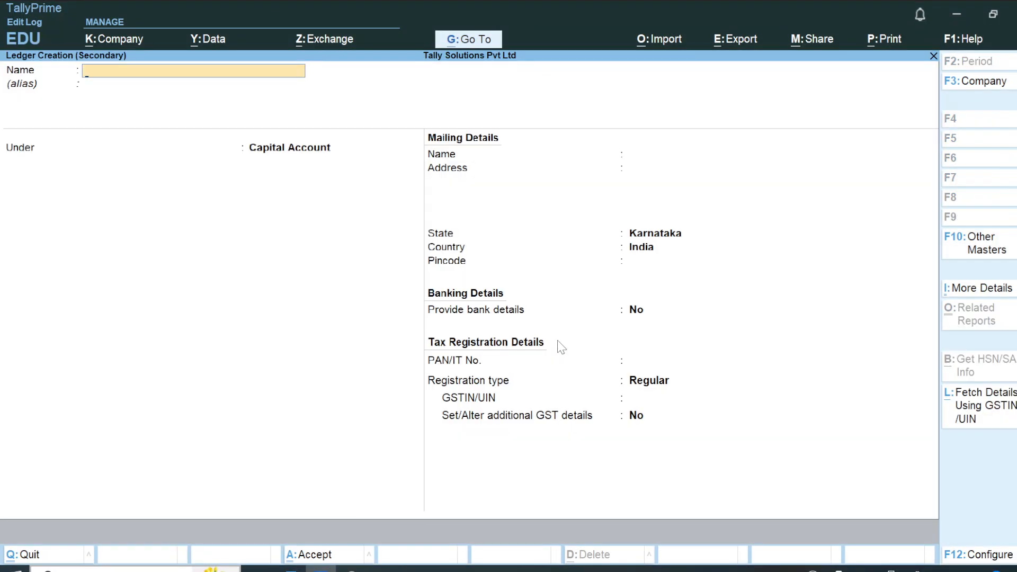
type("Armando USA")
key("Return")
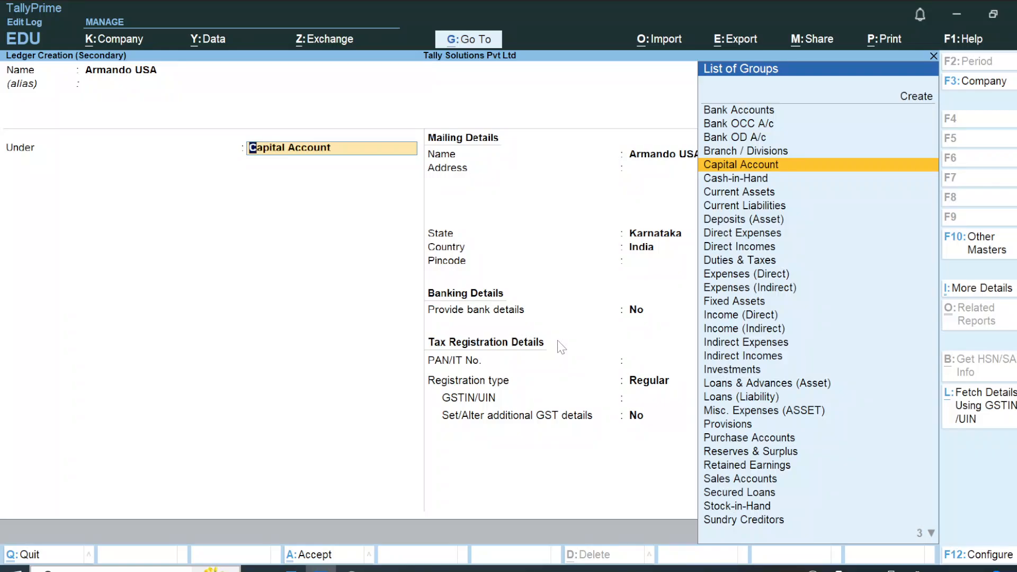
Group the supplier ledger under Sundry Creditors with bill-by-bill balances on, leaving the credit period and address blank.
type("Su")
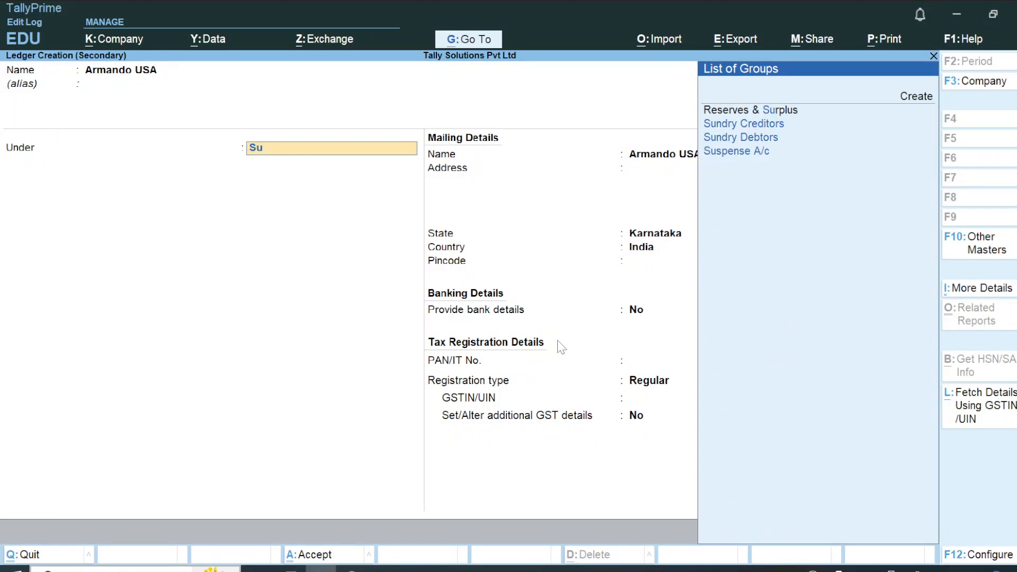
key("Down")
key("Down")
key("Up")
key("Return")
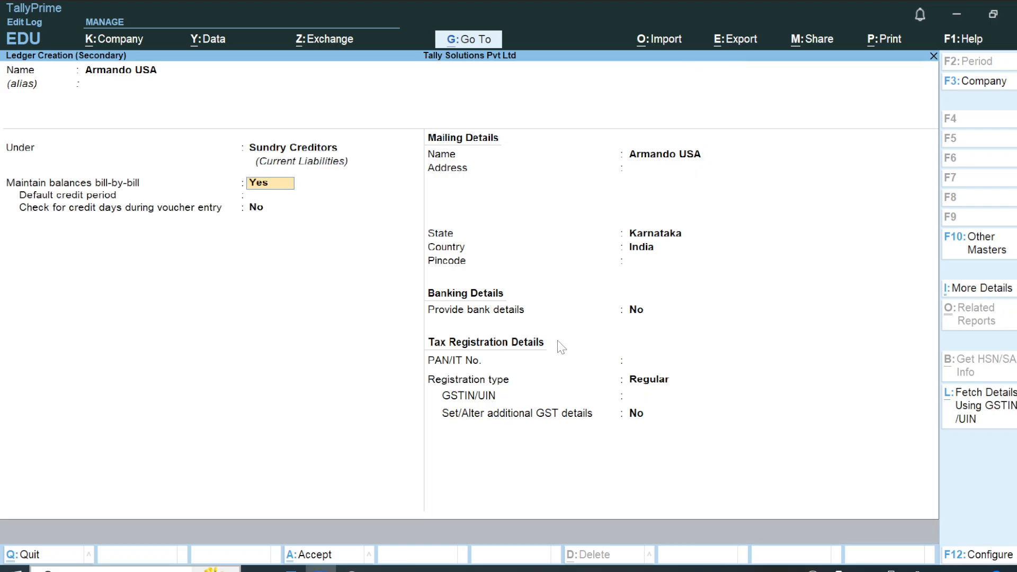
key("Up")
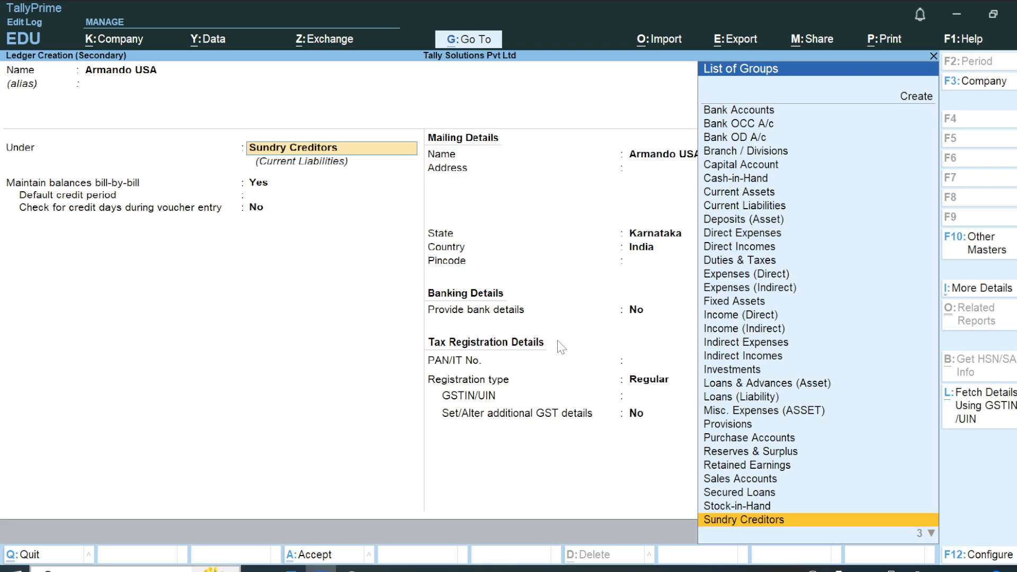
key("Return")
key("Return")
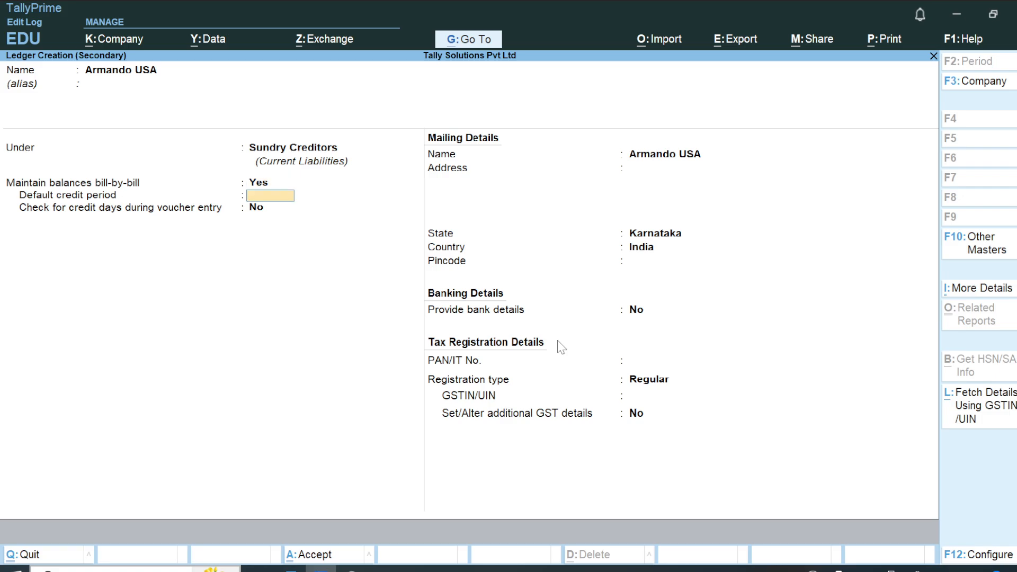
key("Return")
key("Return")
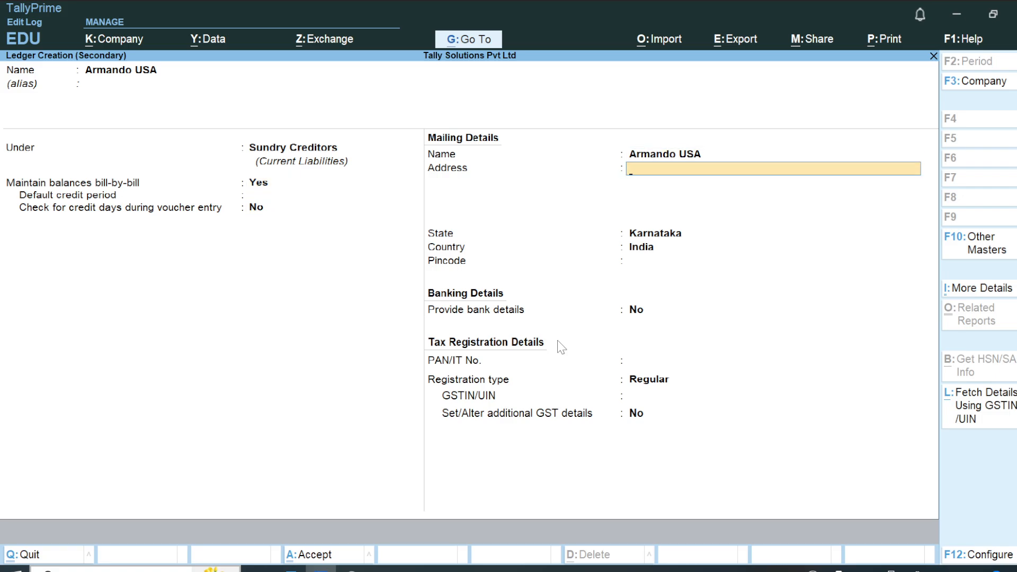
Set the supplier's state to California, United States of America, and leave the pincode blank.
key("Return")
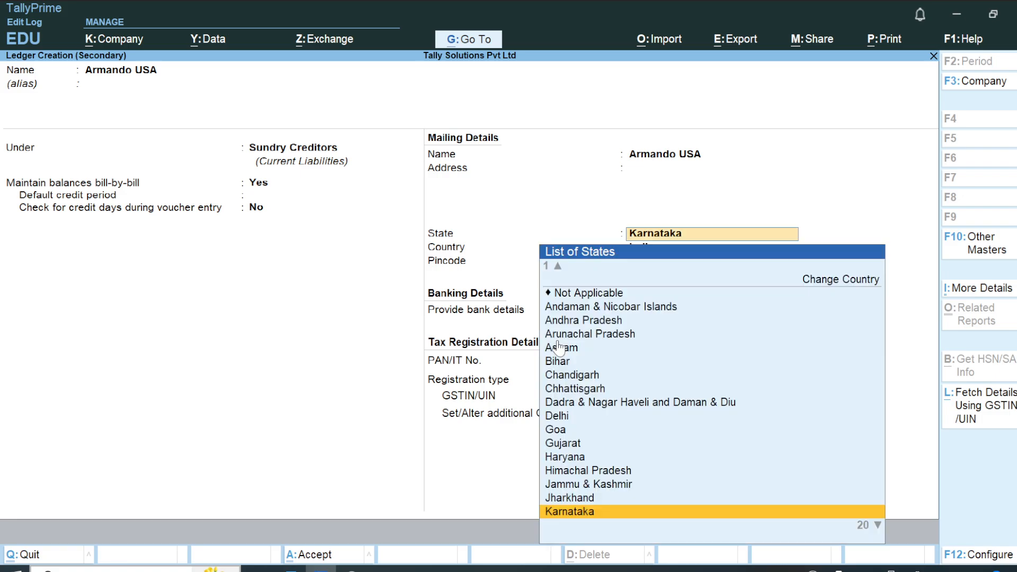
key("Return")
key("BackSpace")
key("BackSpace")
type("Kali")
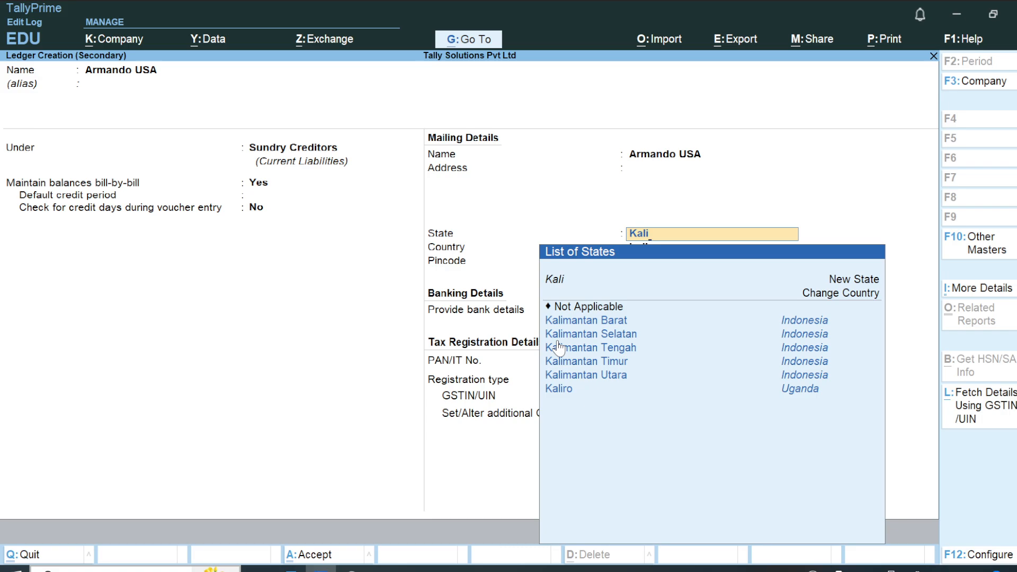
key("BackSpace")
key("BackSpace")
key("BackSpace")
key("BackSpace")
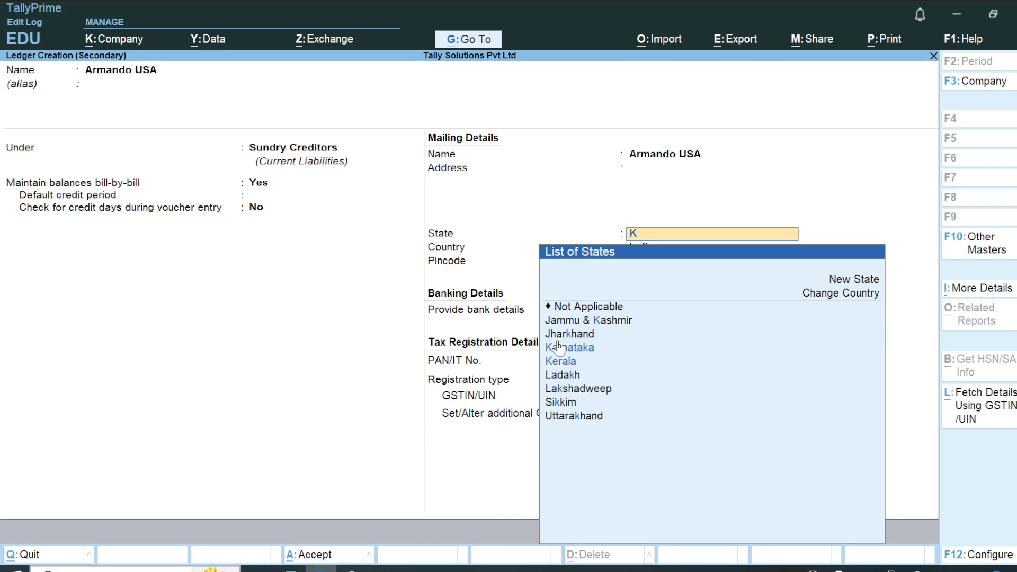
type("Ca")
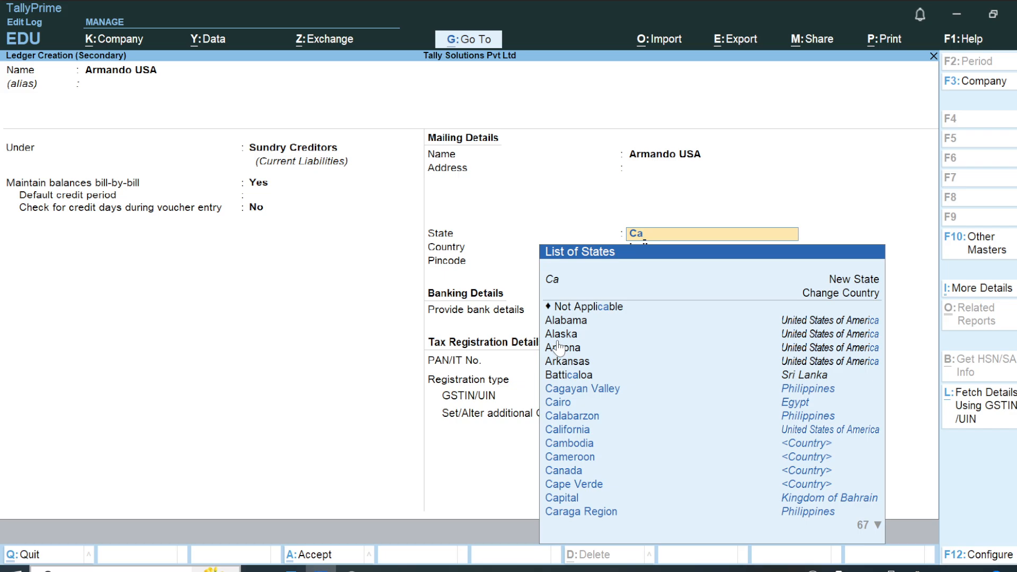
key("Down")
key("Down")
key("Down")
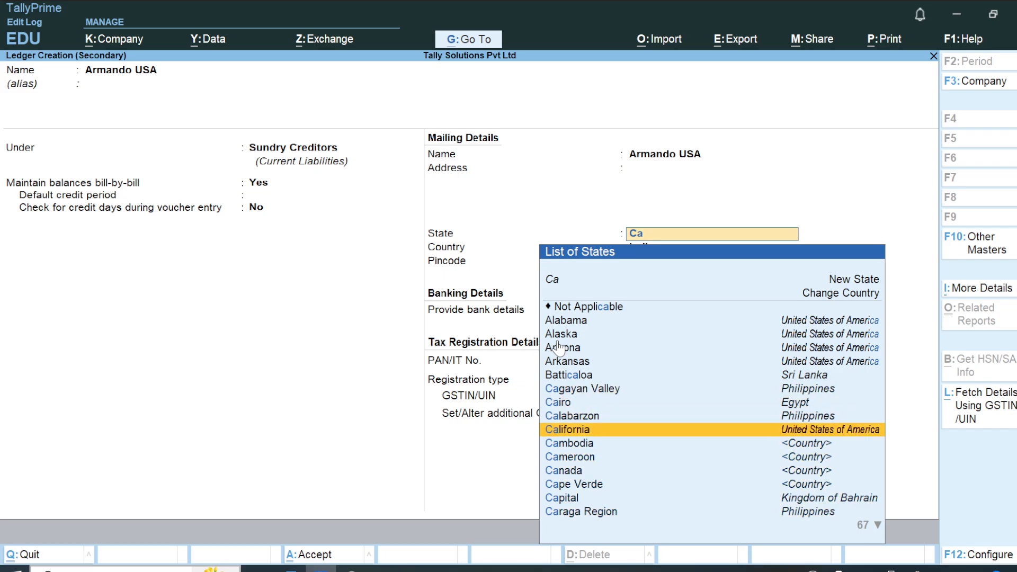
key("Return")
Keep bank details at No and the GST registration type at Unknown, and save the supplier ledger.
key("Return")
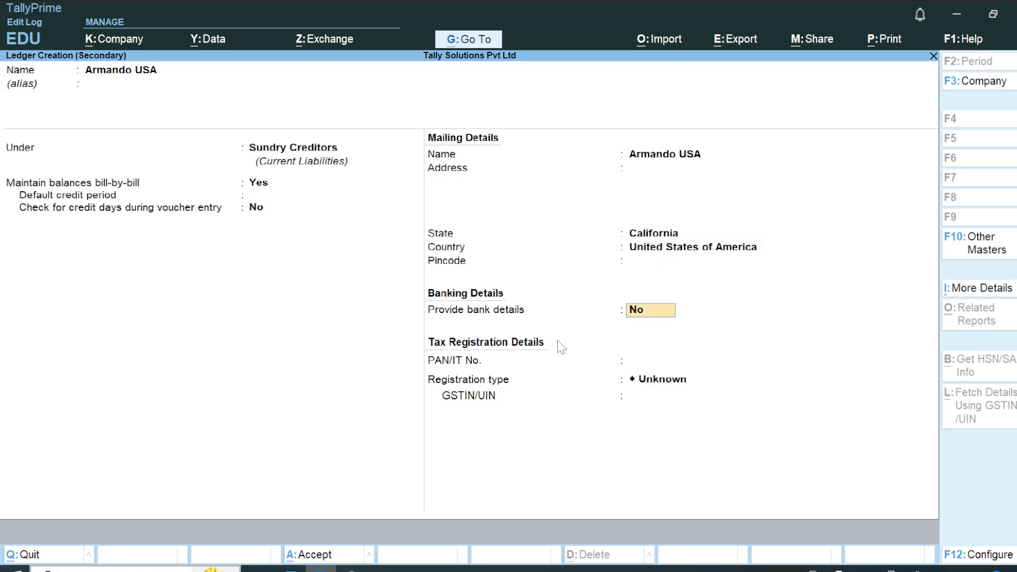
key("Return")
key("Return")
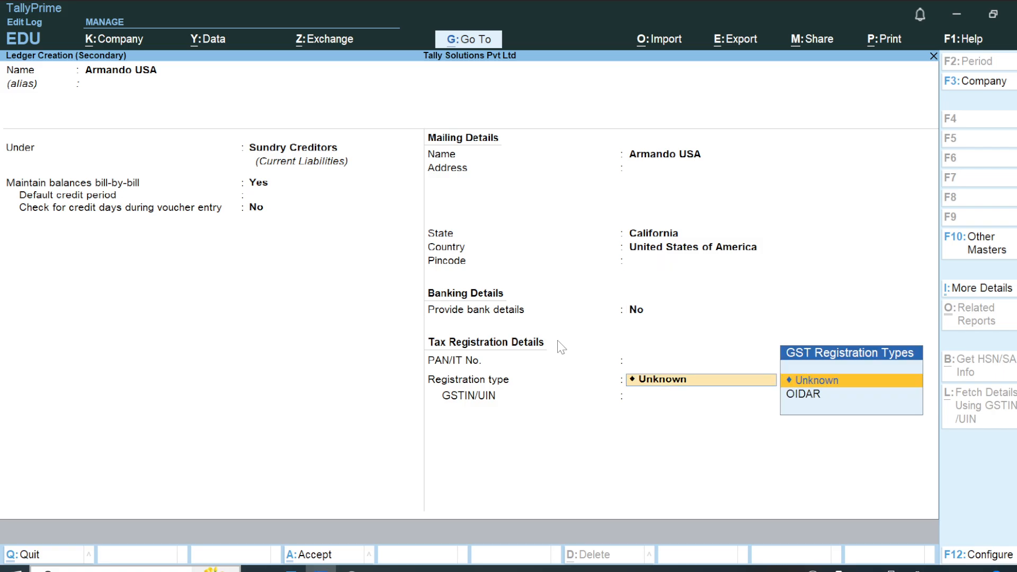
key("Return")
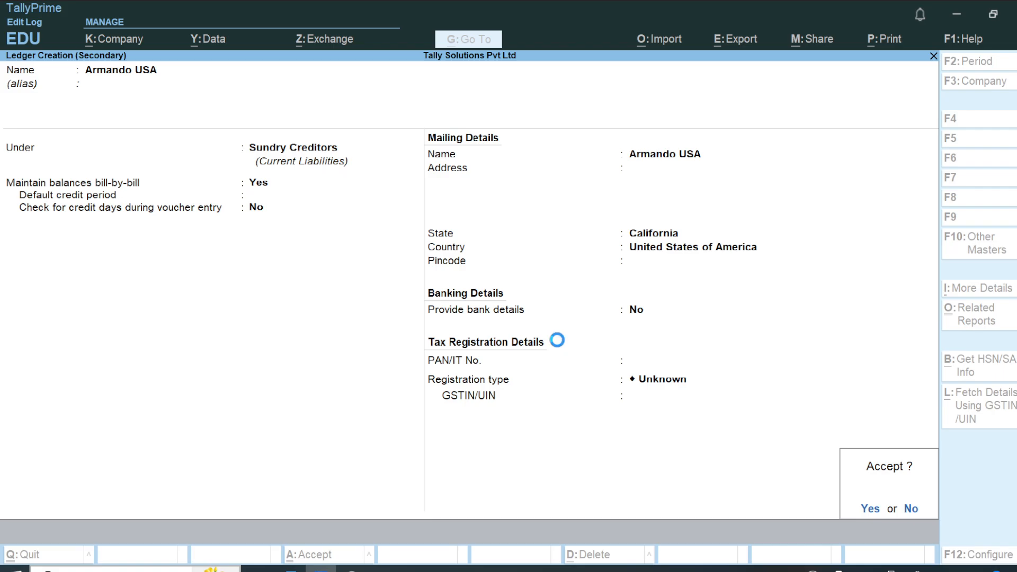
key("Return")
key("Return")
key("Return")
key("Return")
key("Return")
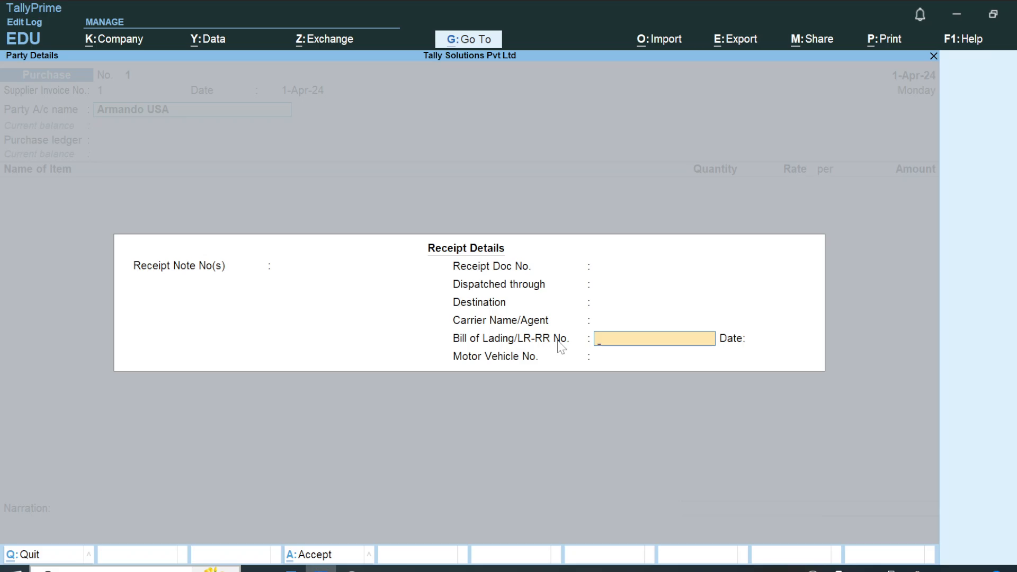
Leave the voucher's receipt details blank and accept the supplier's party details with California as the state.
key("Up")
key("Return")
key("Return")
key("ctrl+a")
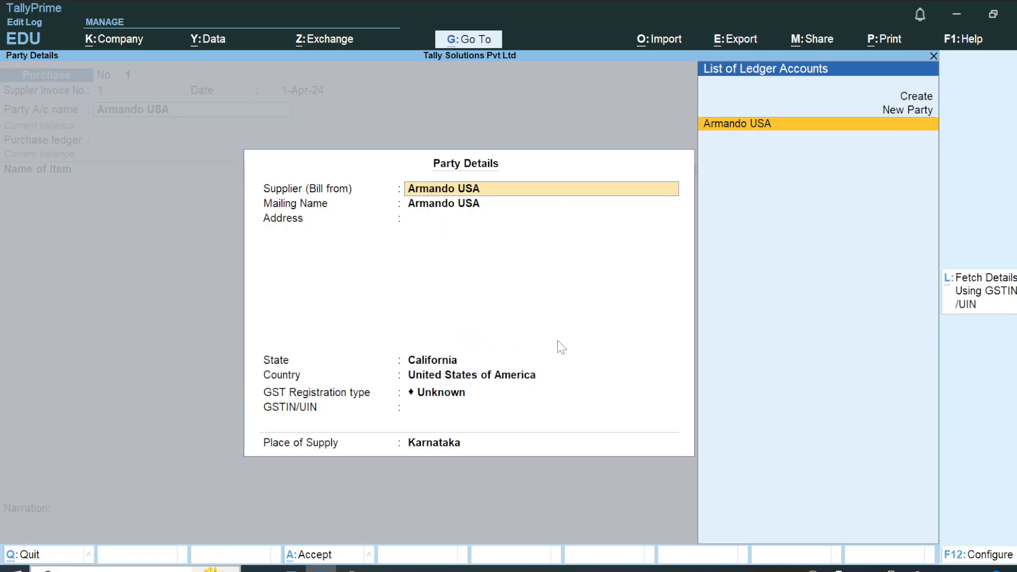
key("Return")
key("Return")
key("Return")
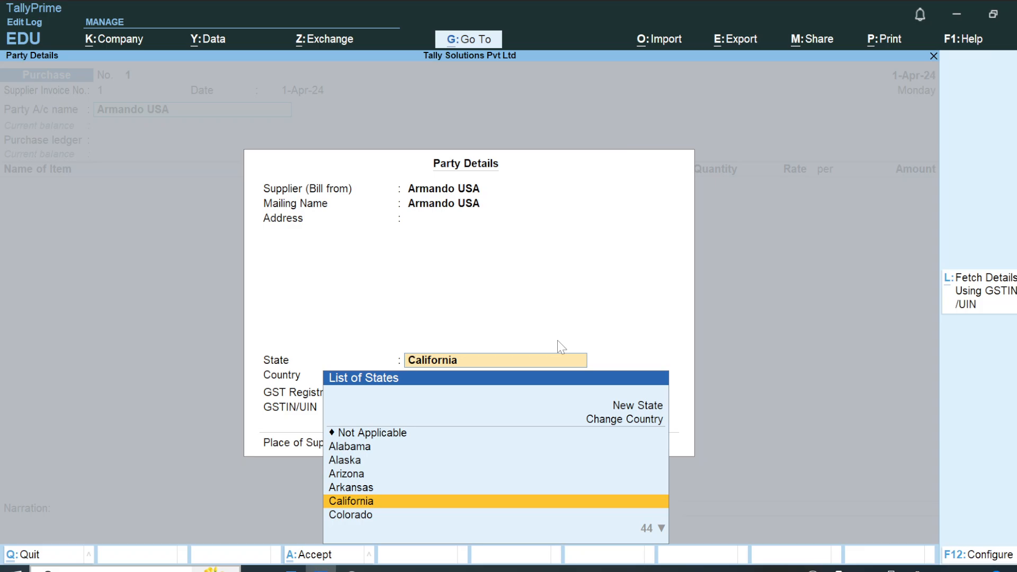
key("Return")
key("ctrl+a")
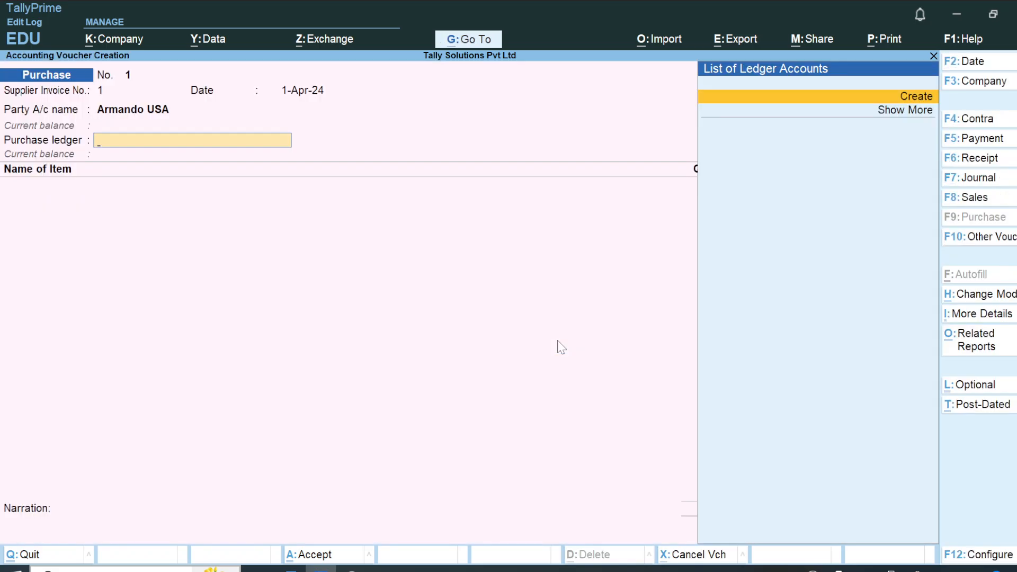
Start a new ledger named Import Purchase for the voucher's purchase ledger.
key("Return")
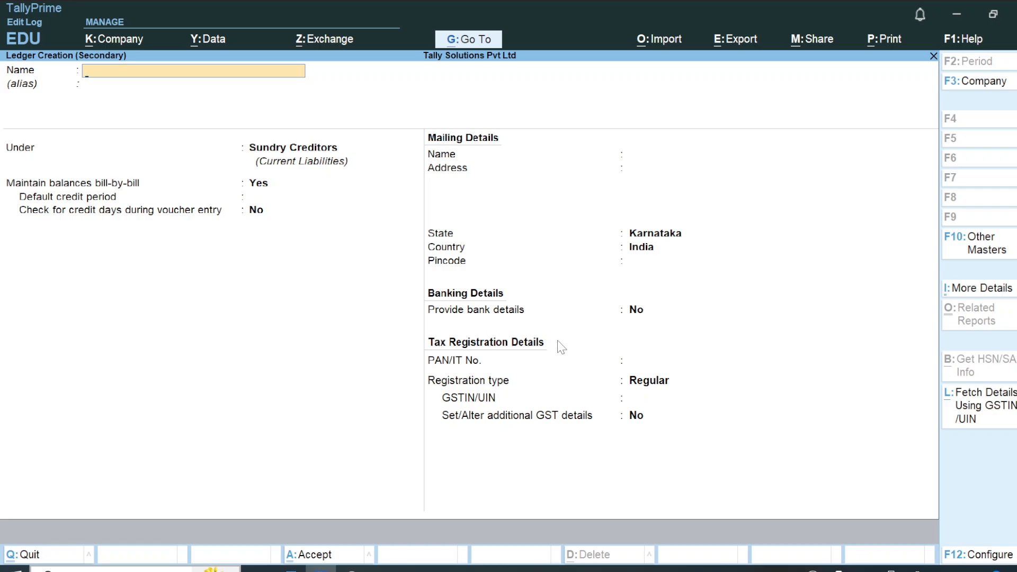
type("Import Purchase")
key("Return")
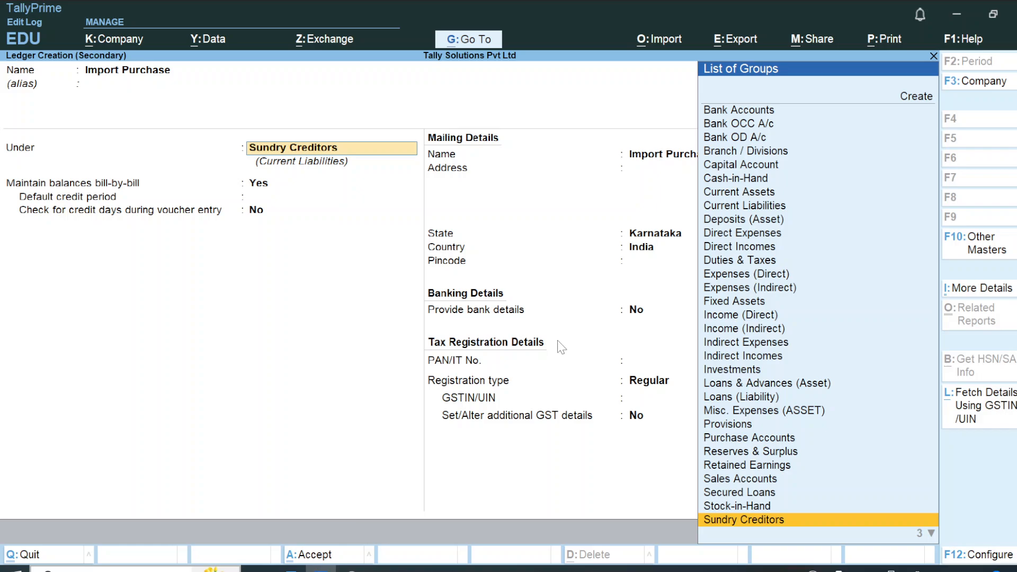
Group the Import Purchase ledger under Purchase Accounts, keep its default GST settings and save it.
type("Sa")
key("BackSpace")
key("BackSpace")
type("Pur")
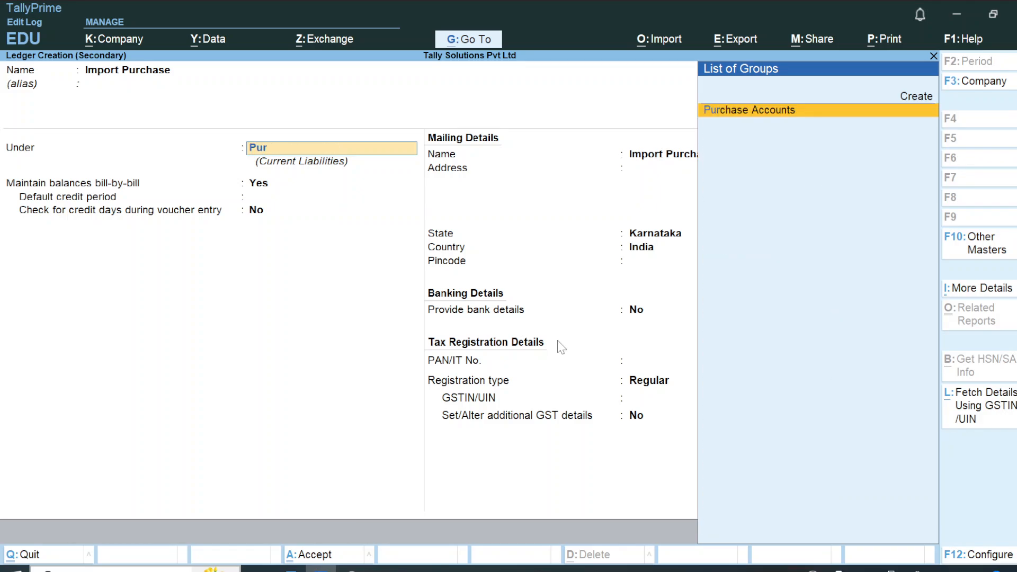
key("Return")
key("Return")
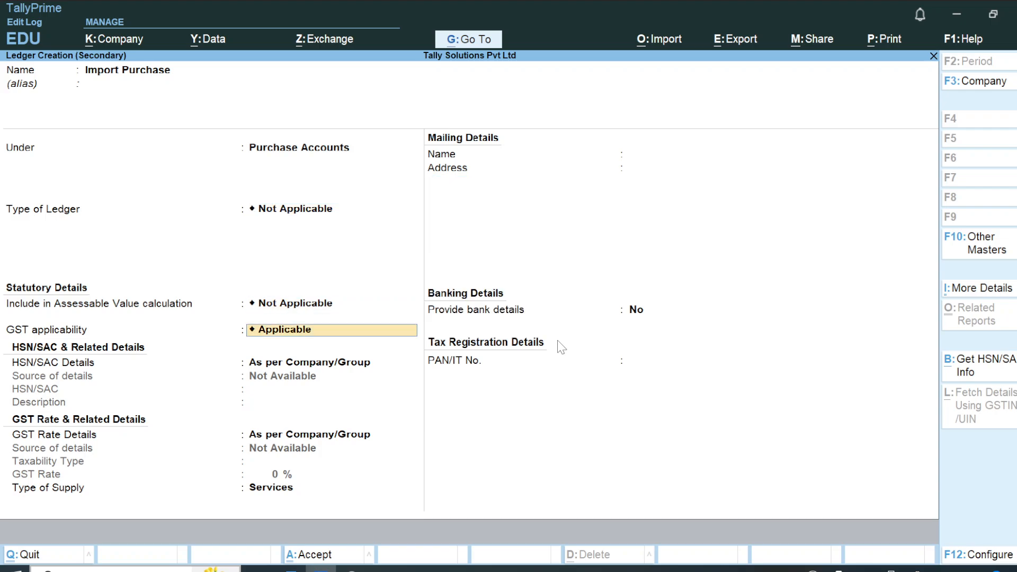
key("Return")
key("Return")
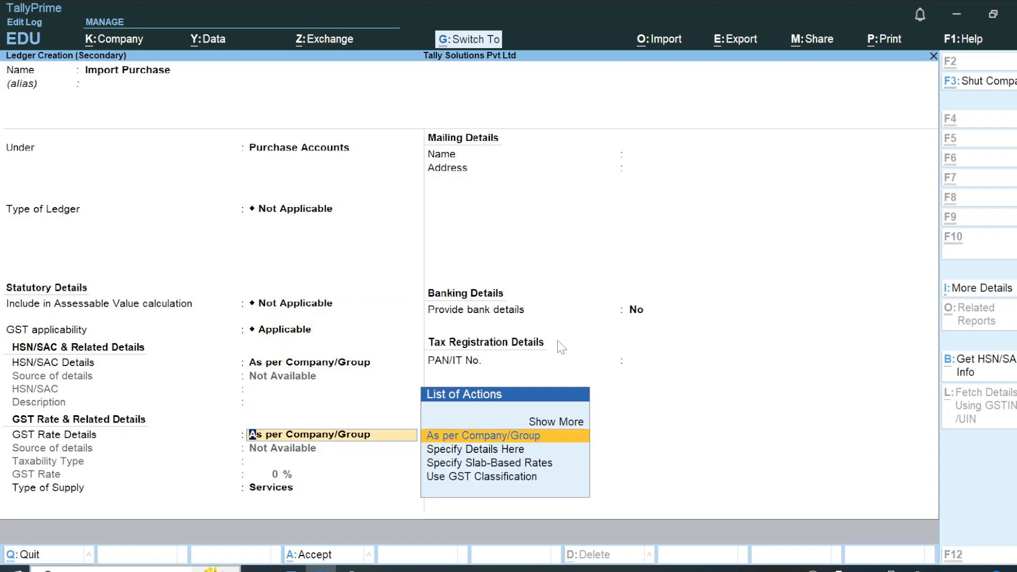
key("ctrl+a")
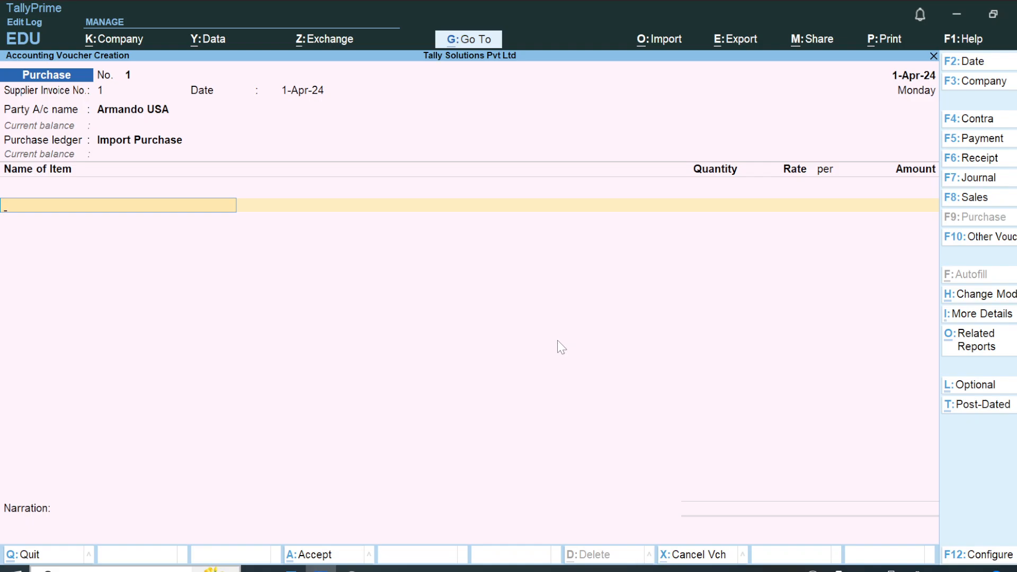
Check the purchase example in the Word notes and start a new stock item named 1stock under Primary.
key("Up")
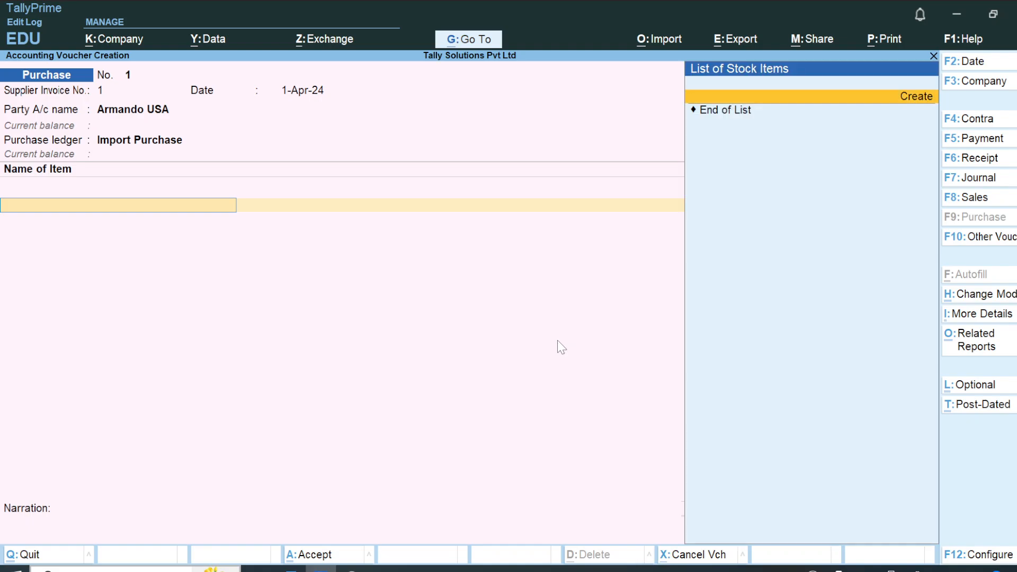
key("alt+Tab")
key("alt+Tab")
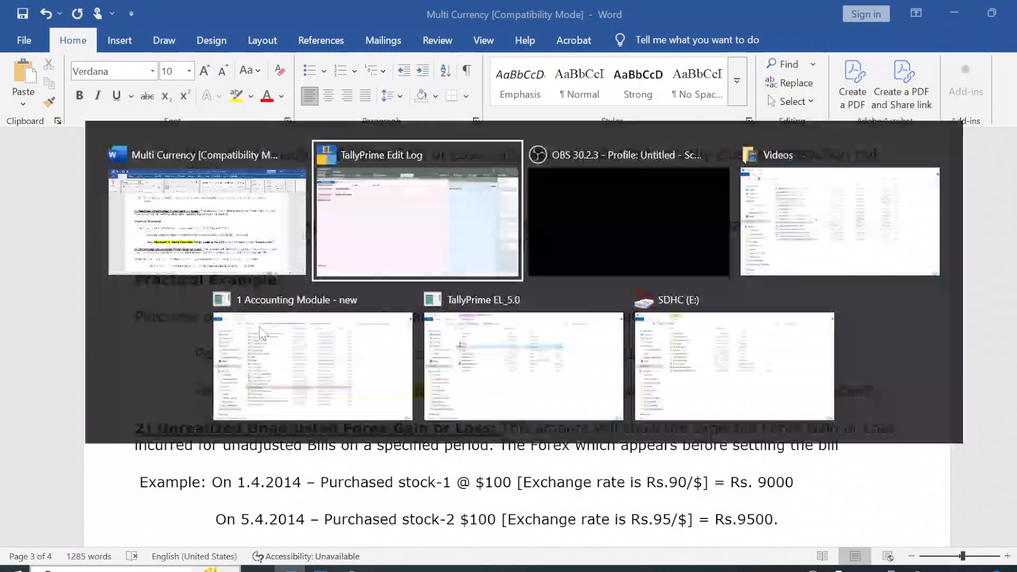
key("Return")
type("1")
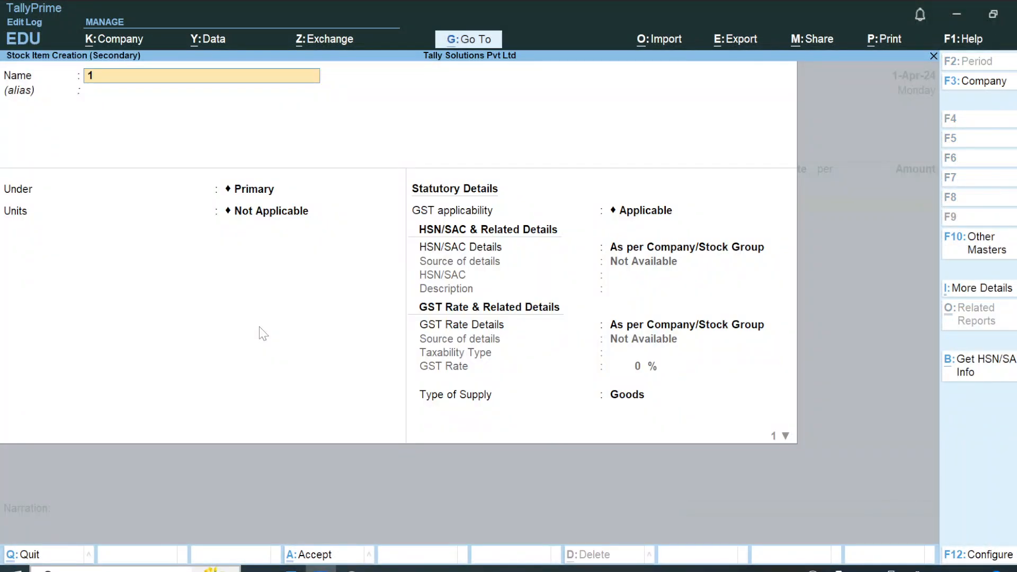
type("stock")
key("Return")
Create the unit nos with formal name Number and UQC NOS-NUMBERS, and assign it to the stock item.
key("Return")
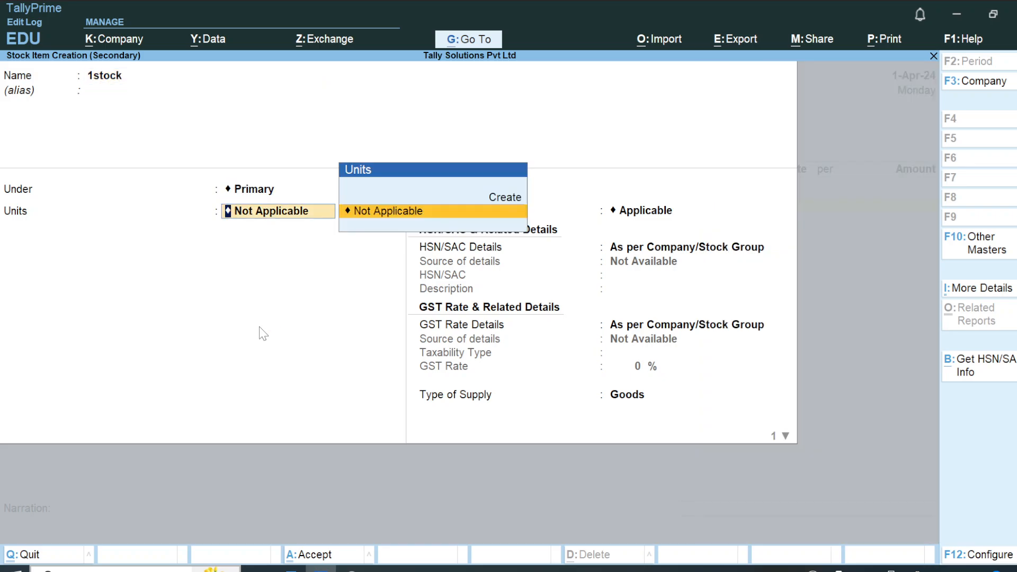
key("Up")
key("Return")
type("nos")
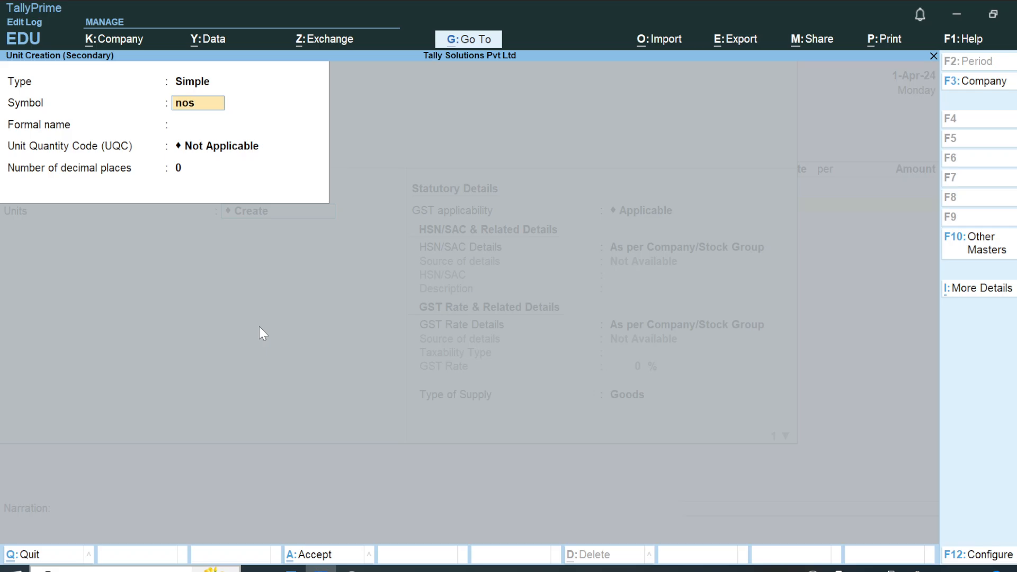
key("Return")
type("Number")
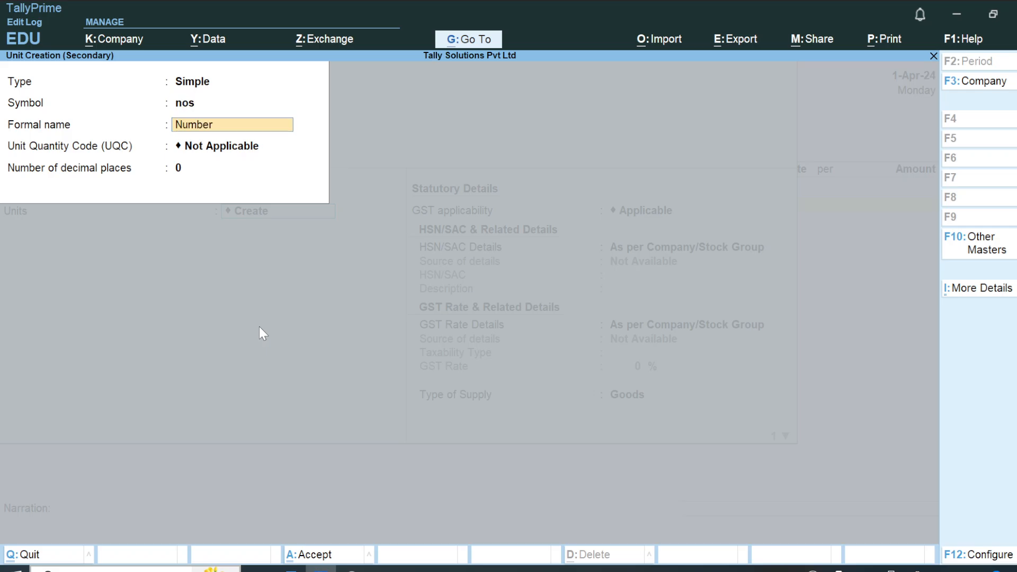
key("Return")
type("nu")
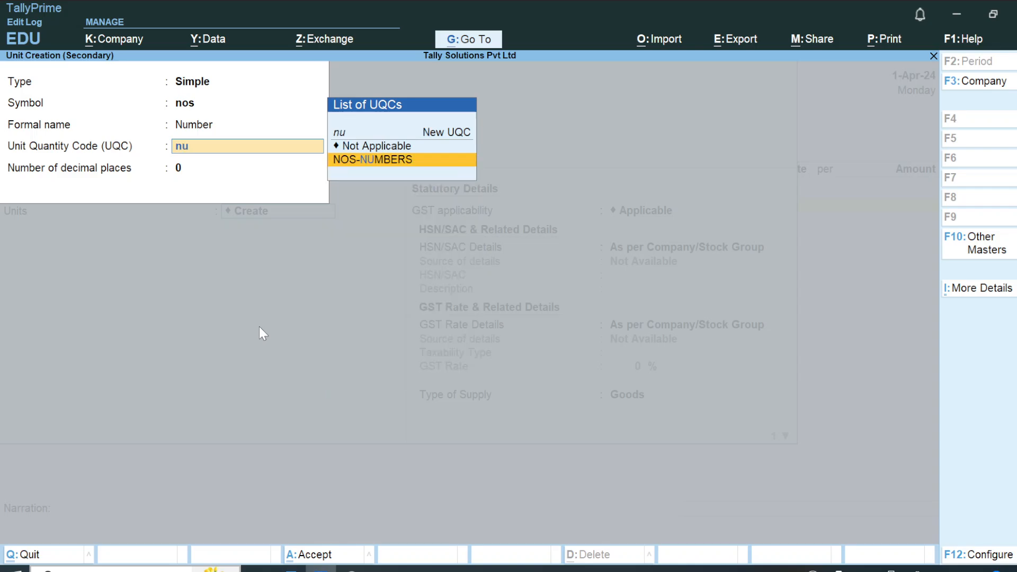
key("Return")
Keep the default GST settings for the 1stock item and save it into the purchase voucher.
key("Return")
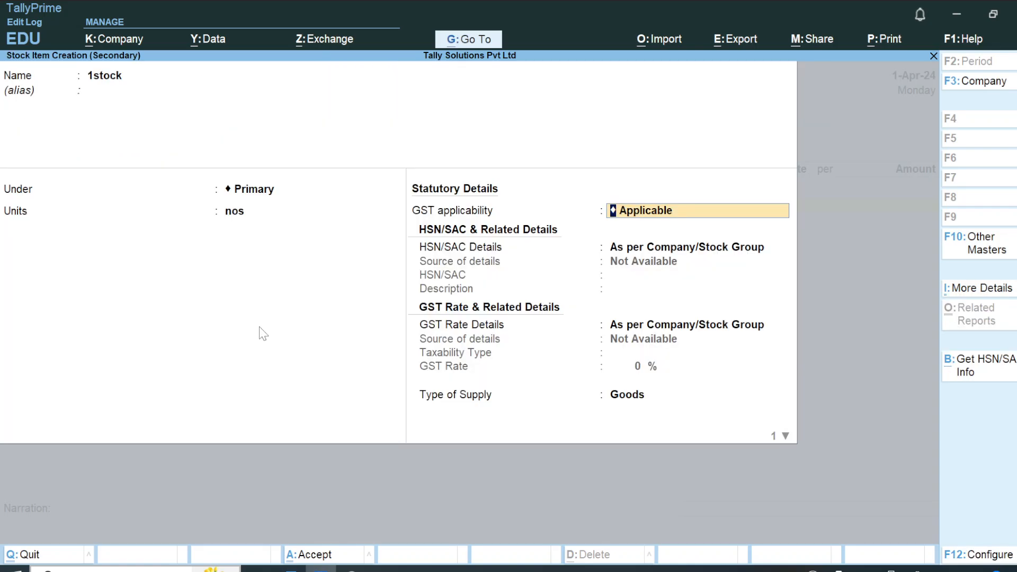
key("Return")
key("Return")
key("Return")
key("Return")
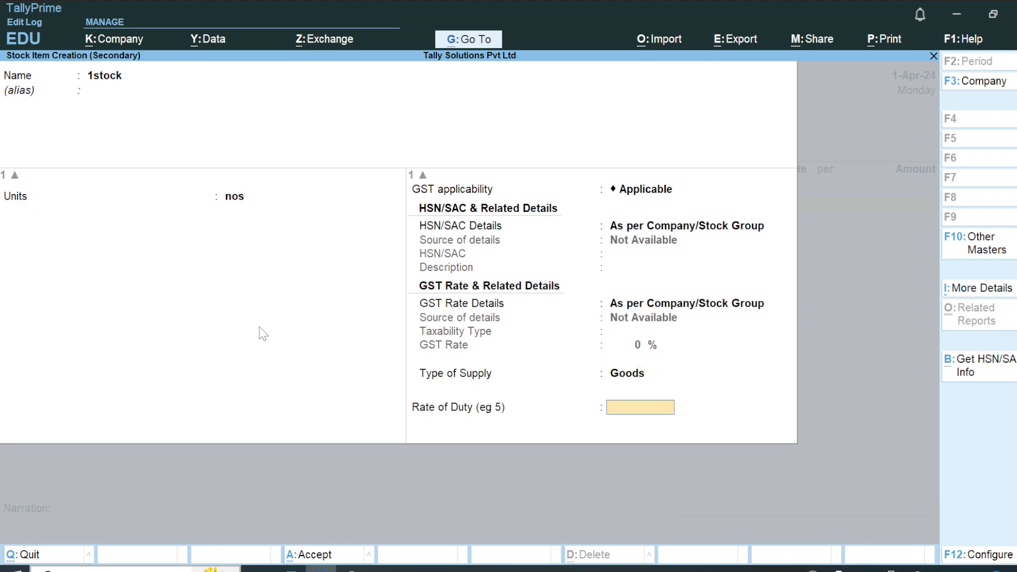
key("Return")
key("Return")
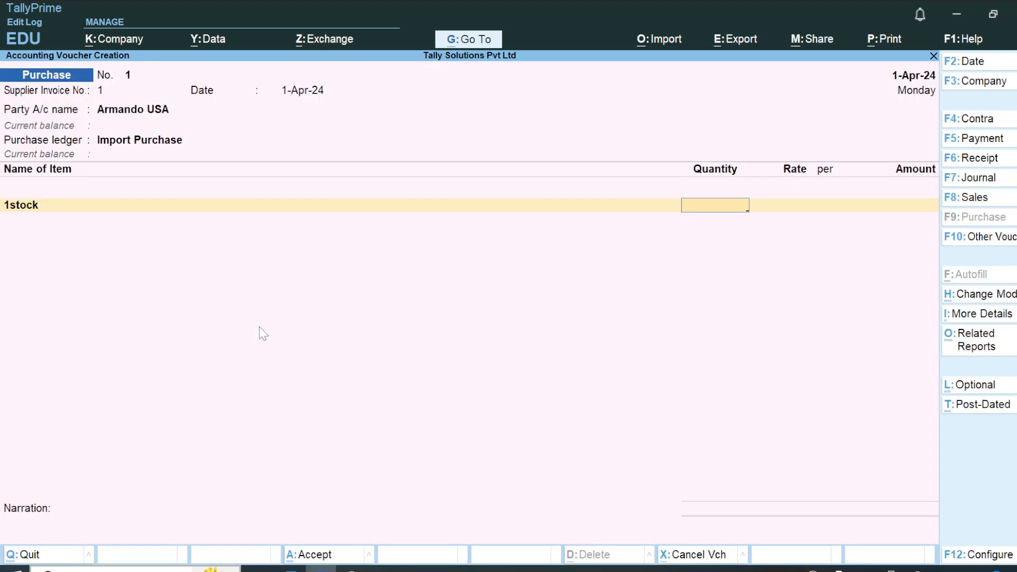
Check the purchase example in the Word notes and set the 1stock quantity to 1 in the TallyPrime voucher.
key("alt+Tab")
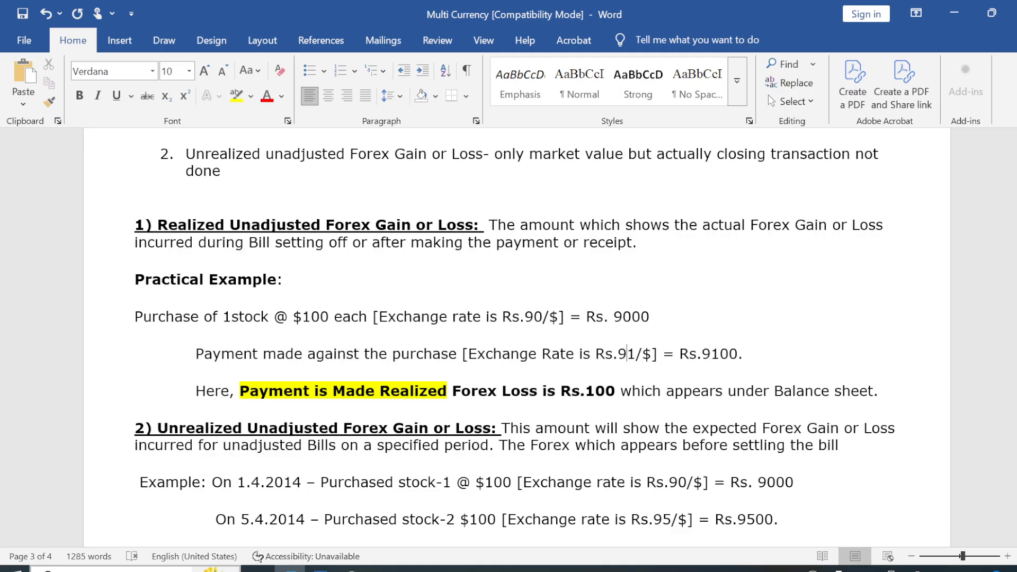
key("alt+Tab")
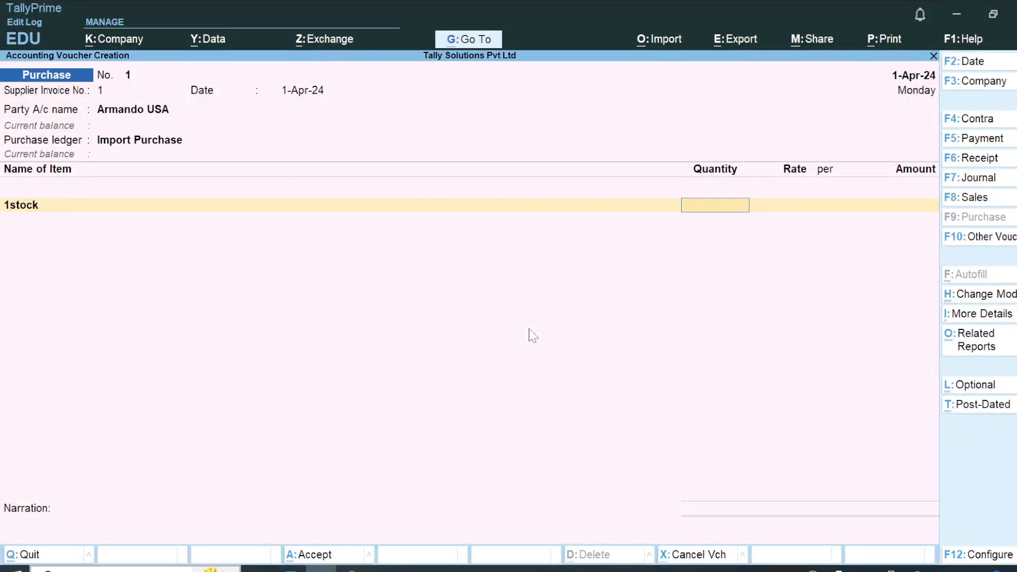
key("alt+Tab")
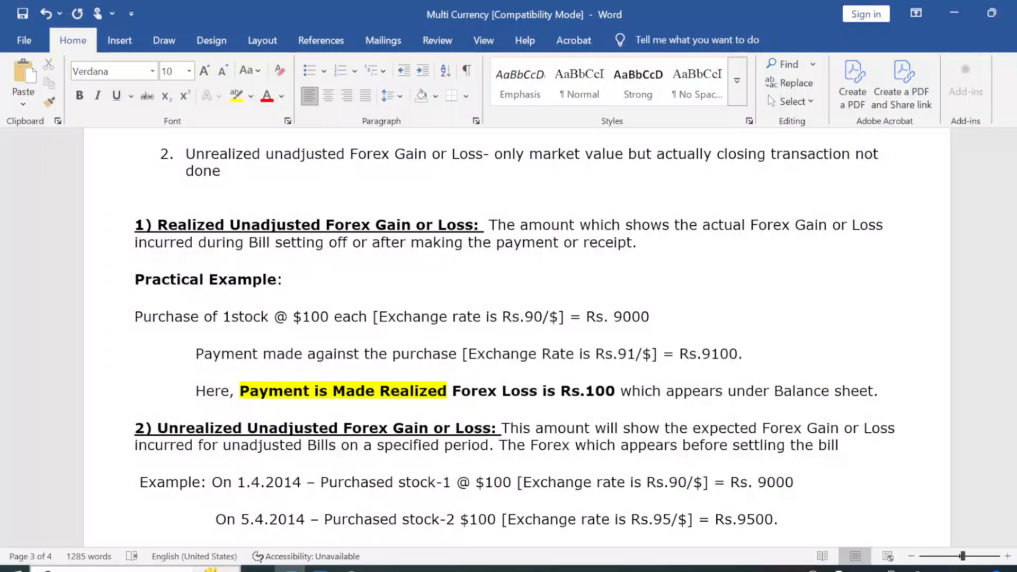
key("alt+Tab")
type("1")
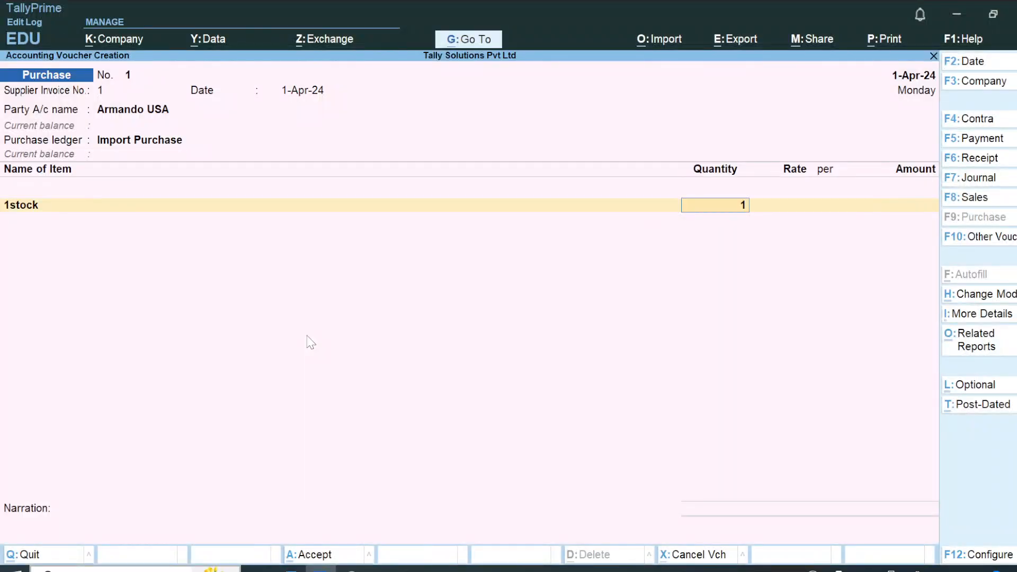
key("Return")
Copy the $100 price from the purchase example in the Word notes and enter it as the item's rate in TallyPrime.
key("alt+Tab")
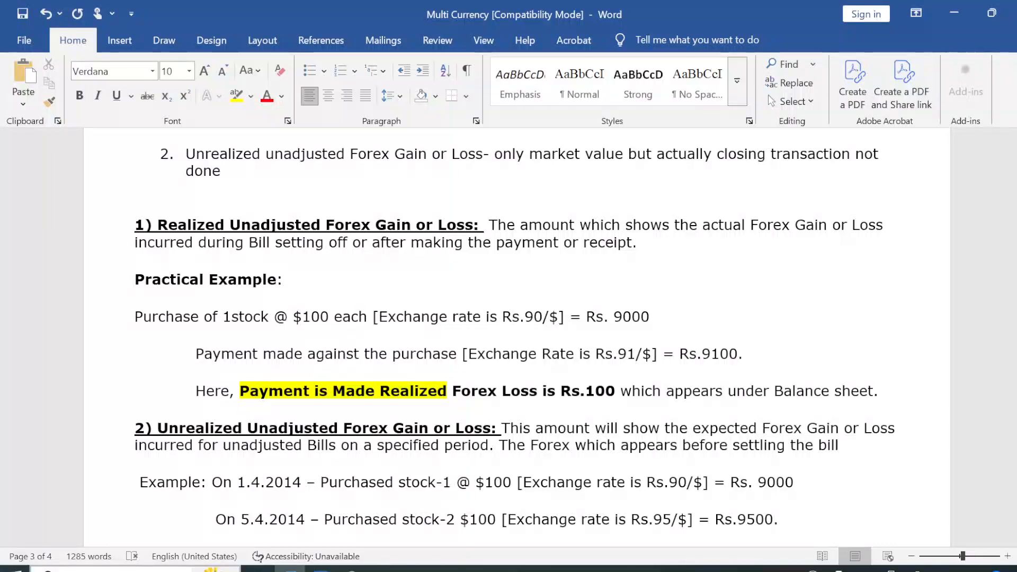
left_click_drag(293, 318, 333, 318)
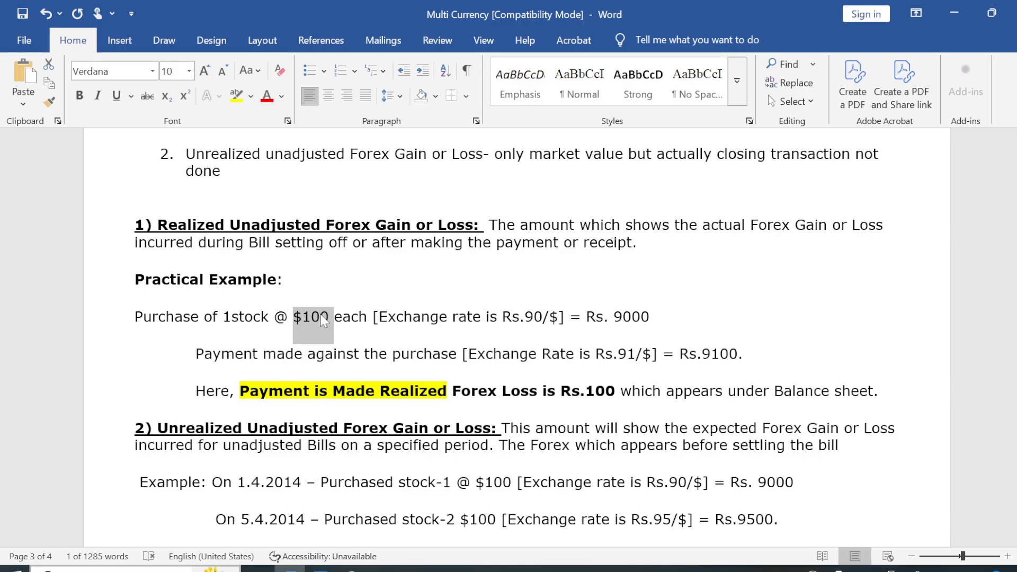
key("ctrl+c")
key("alt+Tab")
key("ctrl+alt+v")
key("Return")
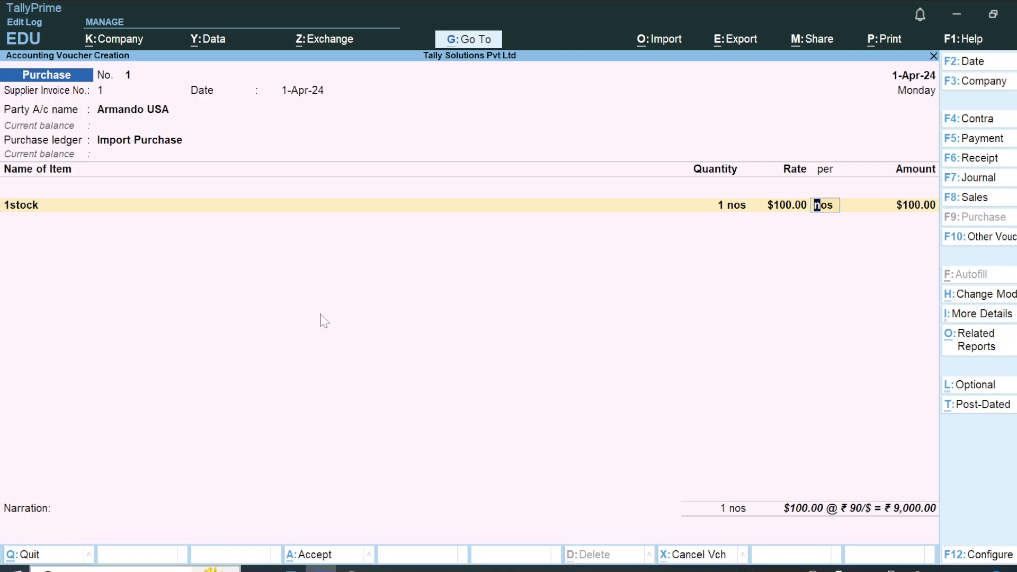
Check the exchange rate against the Word notes and accept ₹ 90/$ for the 1stock line.
key("Return")
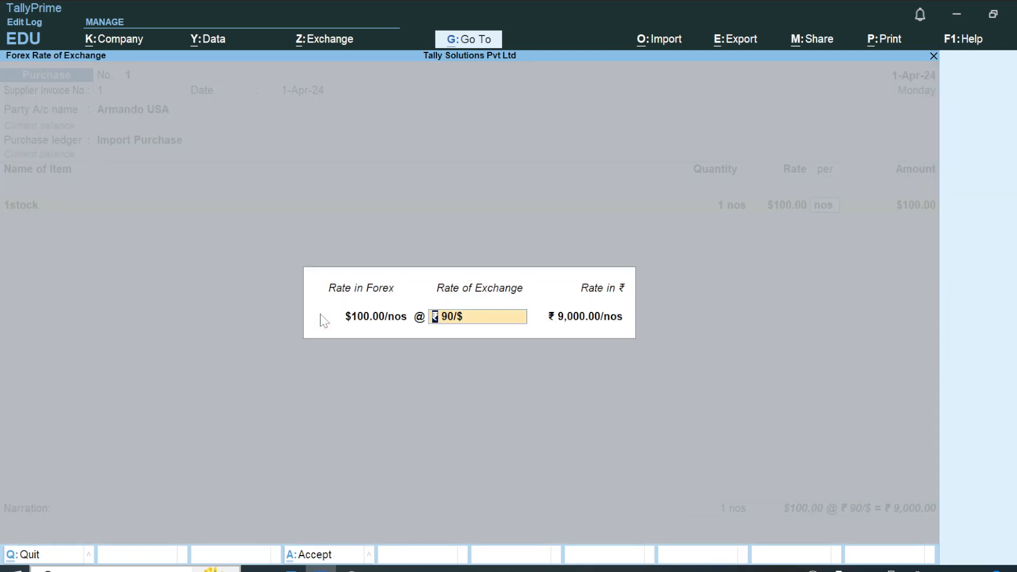
key("alt+Tab")
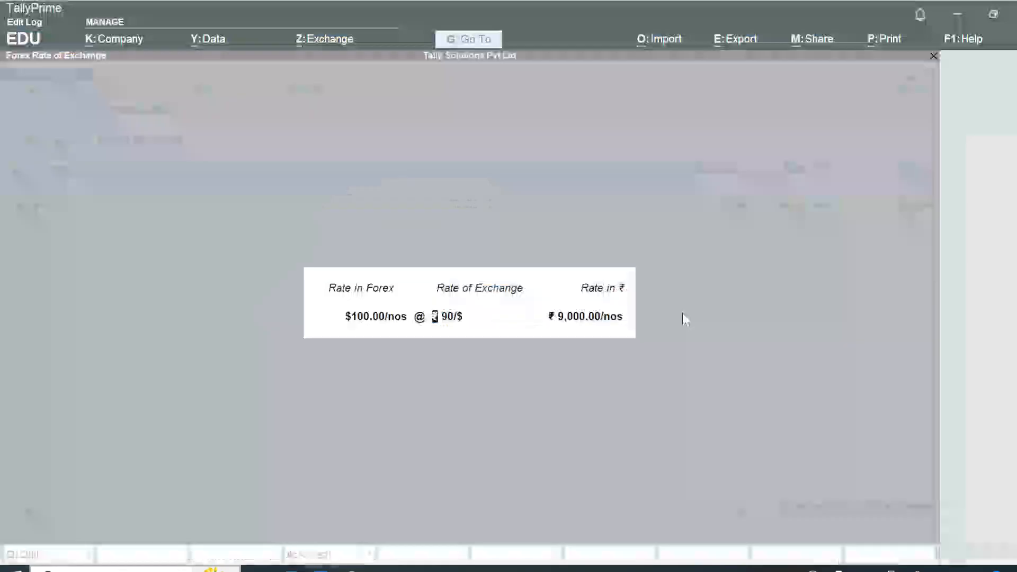
key("alt+Tab")
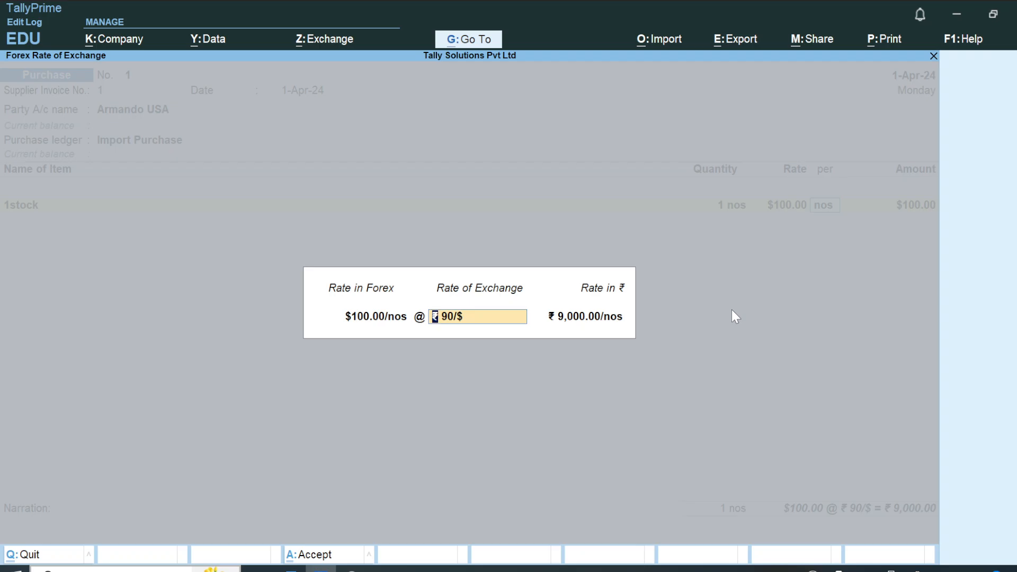
key("Return")
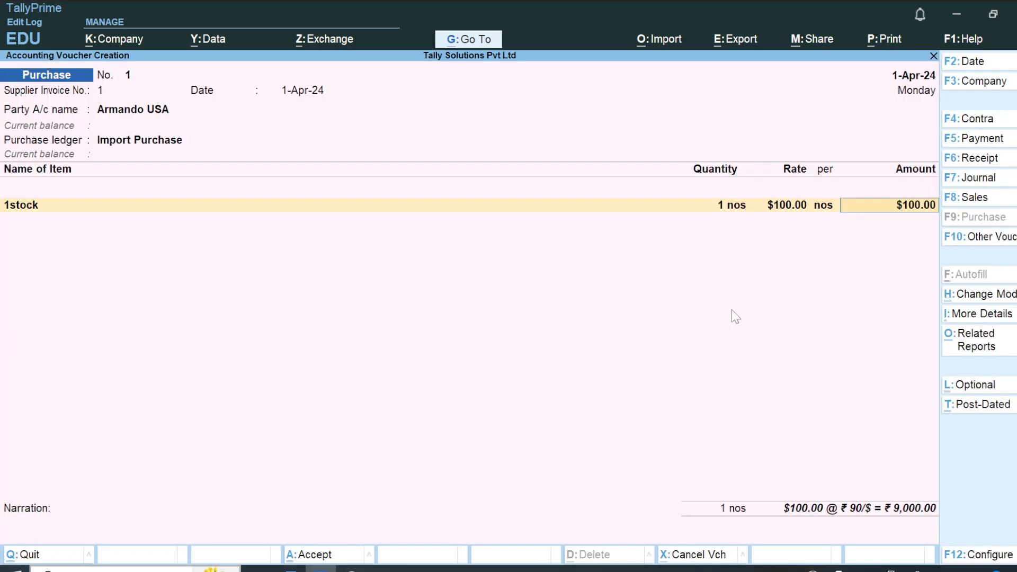
key("BackSpace")
key("Return")
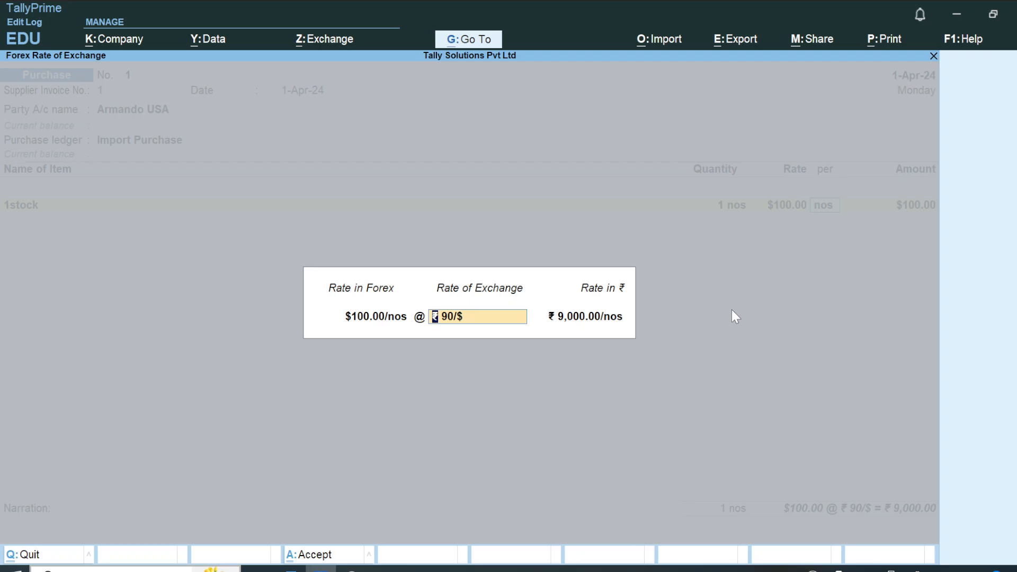
key("Return")
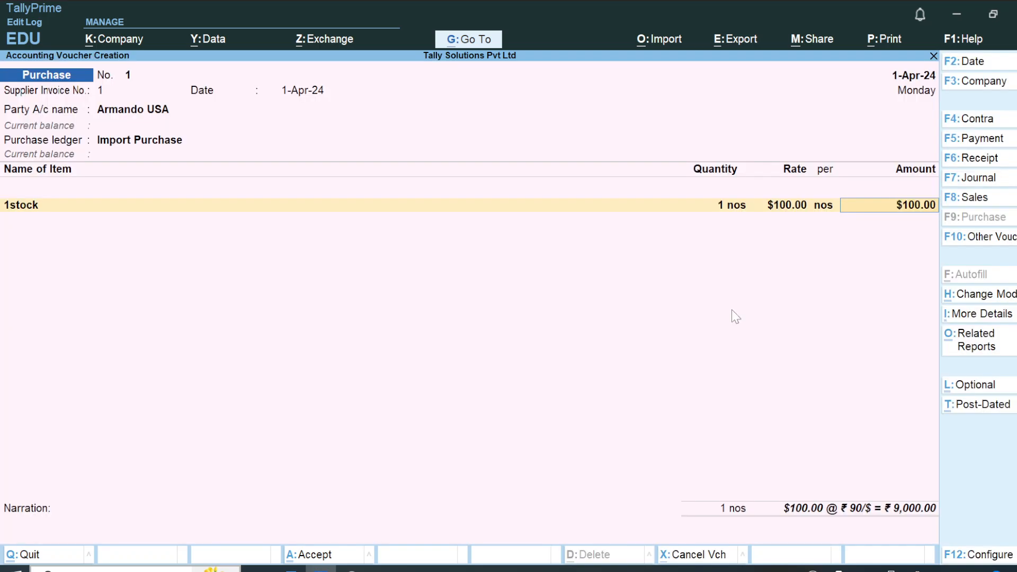
Accept the item amount, allocate $100.00 Cr to New Ref 1 in the supplier's bill-wise details and save the purchase voucher.
key("Return")
key("Return")
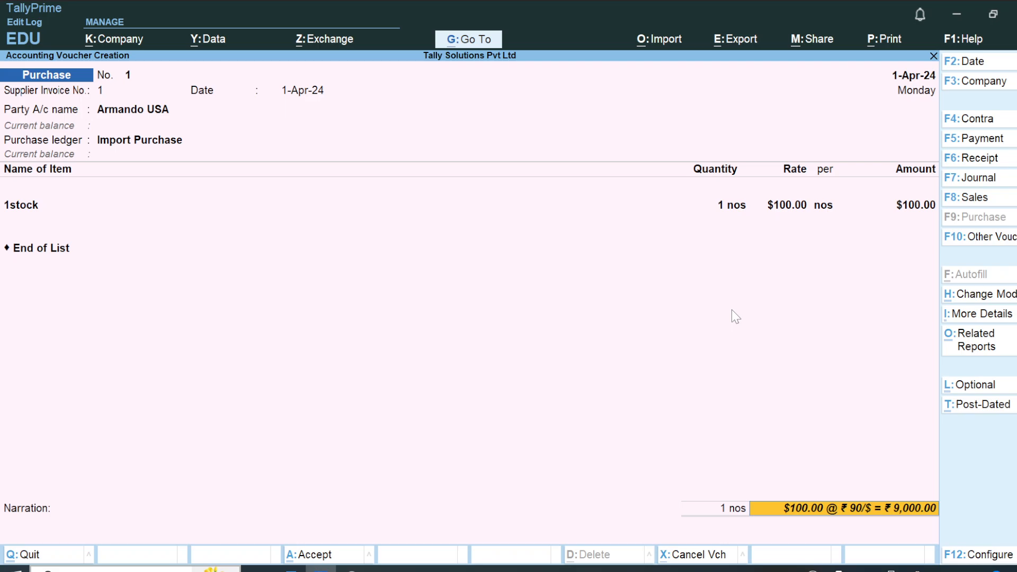
key("Return")
key("Return")
key("Return")
key("Return")
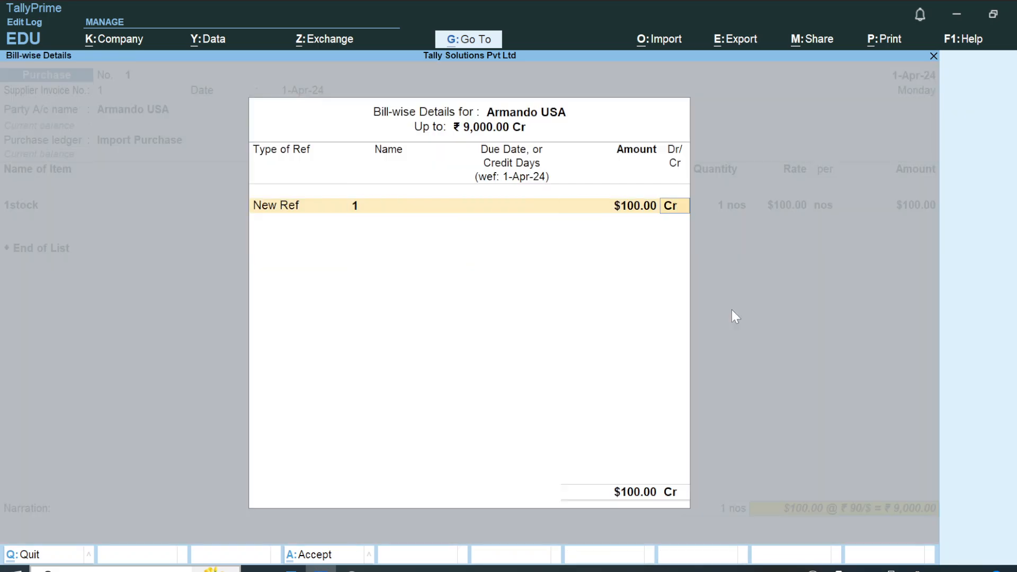
key("Return")
key("Return")
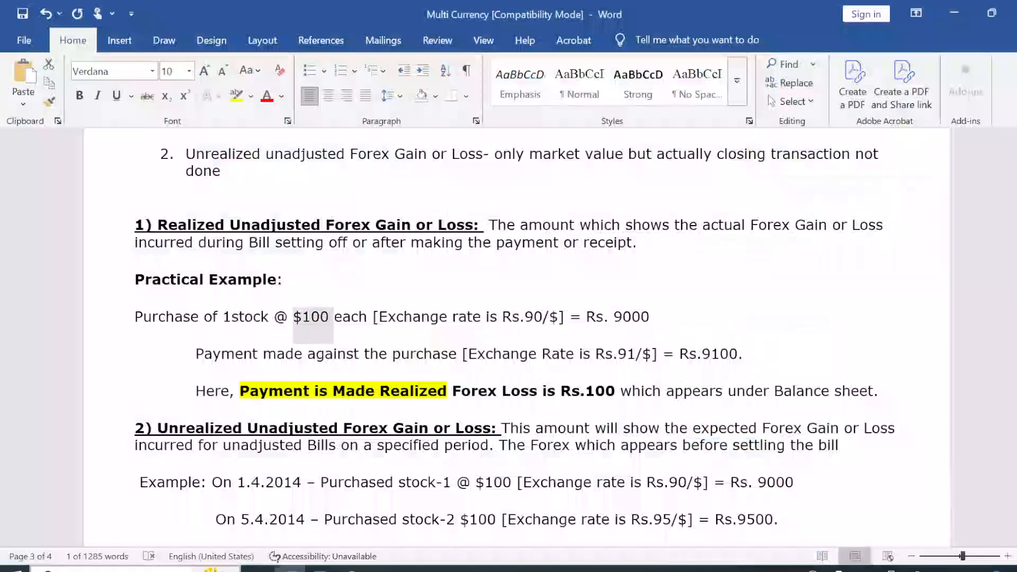
Review the $100 purchase example in the Word notes and return to the Gateway of Tally.
double_click(312, 317)
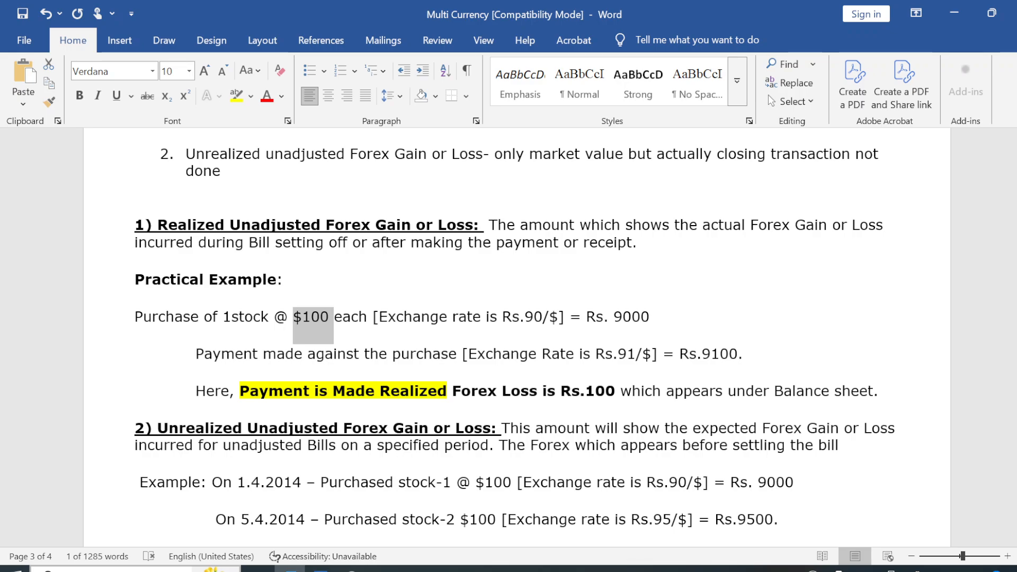
key("alt+Tab")
key("Escape")
key("Escape")
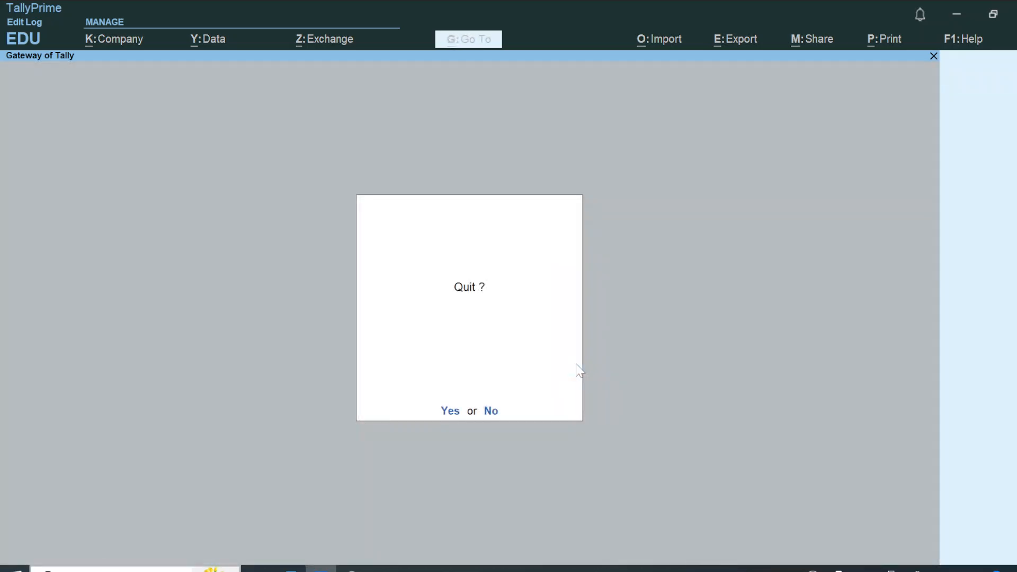
key("Escape")
Open the Profit & Loss A/c report and go to its Purchase Accounts line.
key("Down")
key("Down")
key("Down")
key("Down")
key("Down")
key("Down")
key("Down")
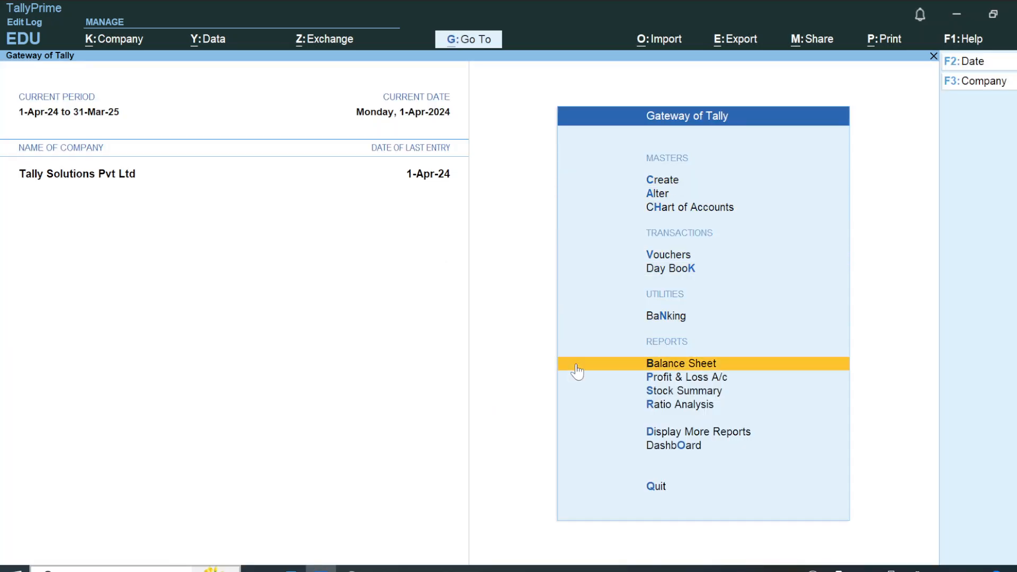
key("Return")
Examine the purchase and stock entries in the detailed Profit & Loss A/c, and close the report.
key("Down")
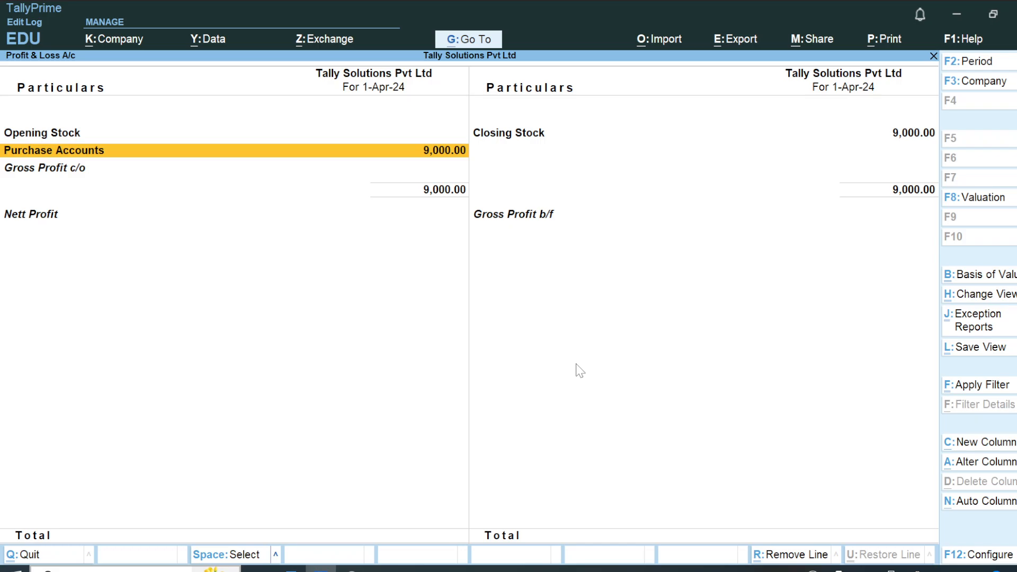
key("Return")
key("Escape")
key("alt+F1")
key("Down")
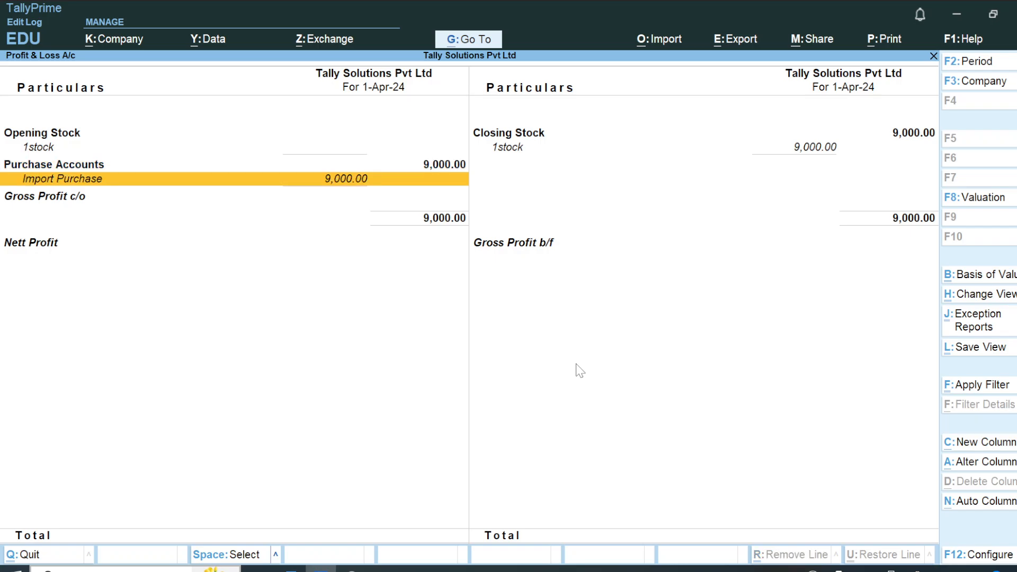
key("Up")
key("Escape")
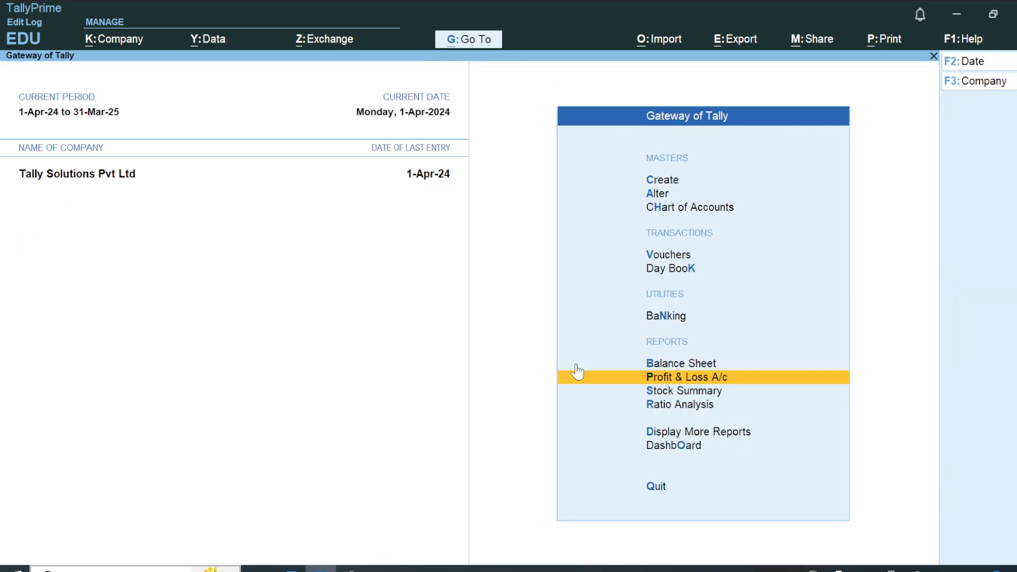
Open the Balance Sheet, examine the group summary of Current Liabilities and return to the Gateway of Tally.
left_click(577, 365)
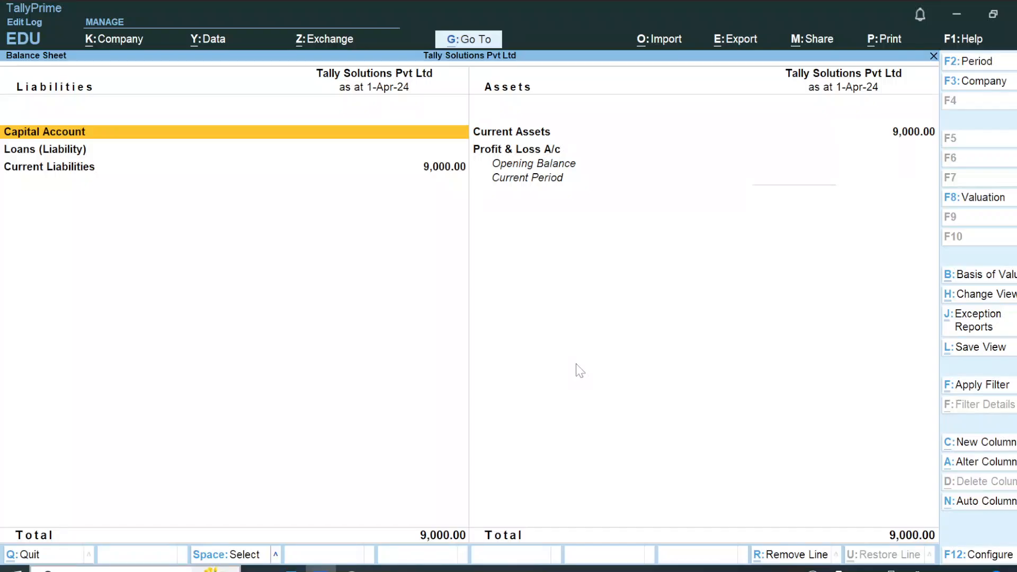
key("Down")
key("Down")
key("Return")
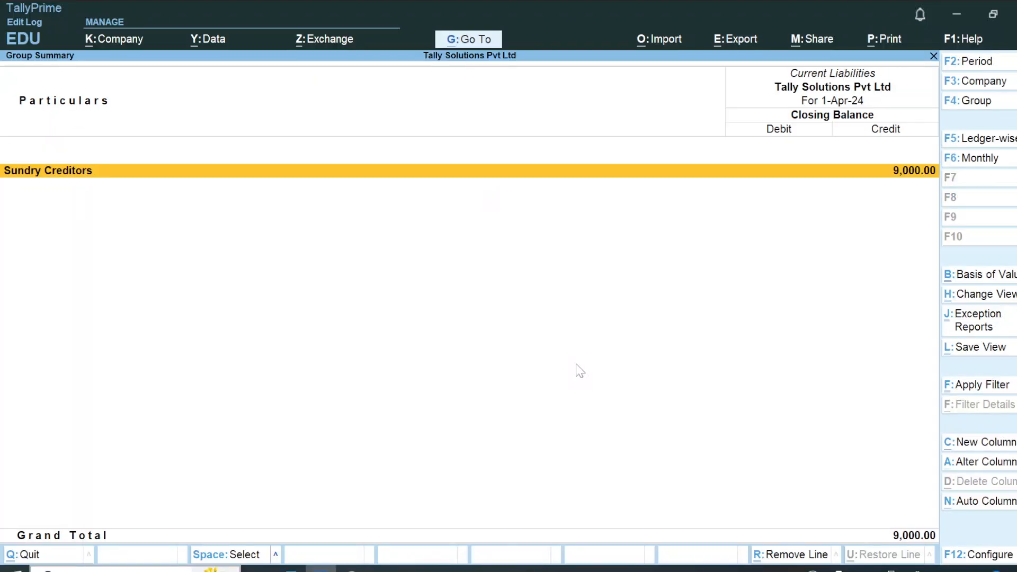
key("Escape")
key("Escape")
key("Escape")
key("Escape")
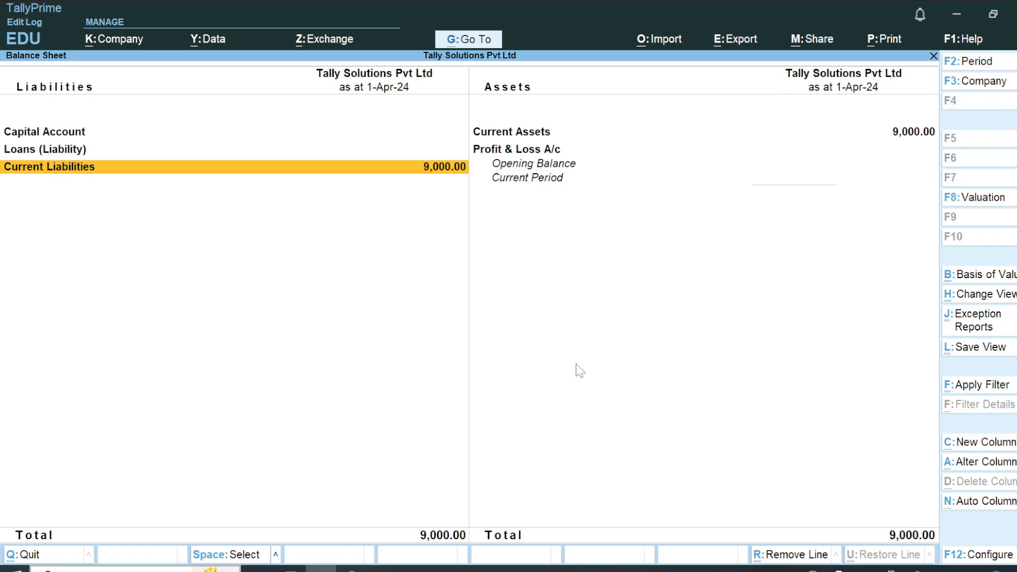
Open the foreign supplier's ledger from the Account Books and compare its purchase entry with the Word notes.
key("Down")
key("Down")
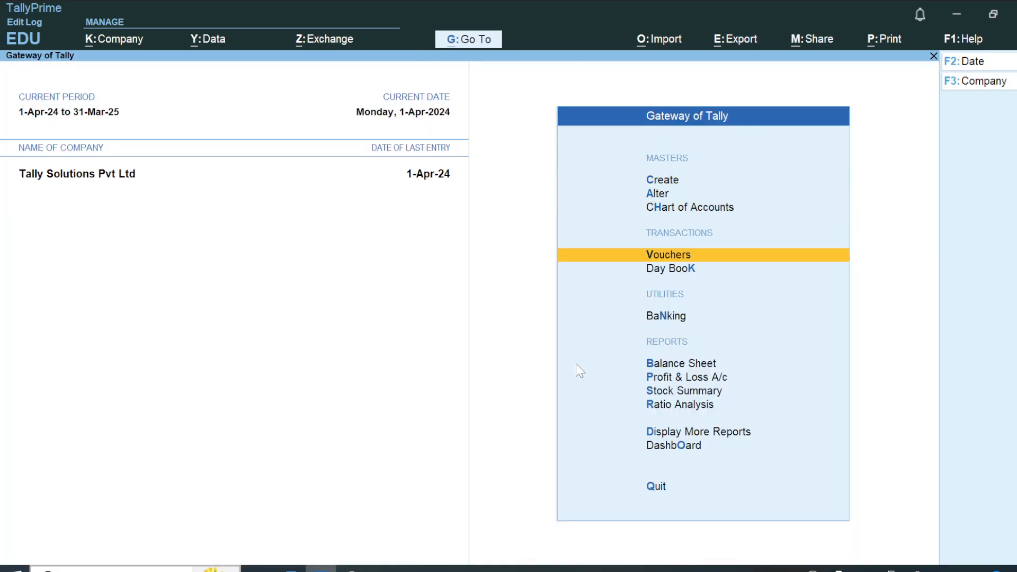
key("Down")
key("d")
key("a")
key("Down")
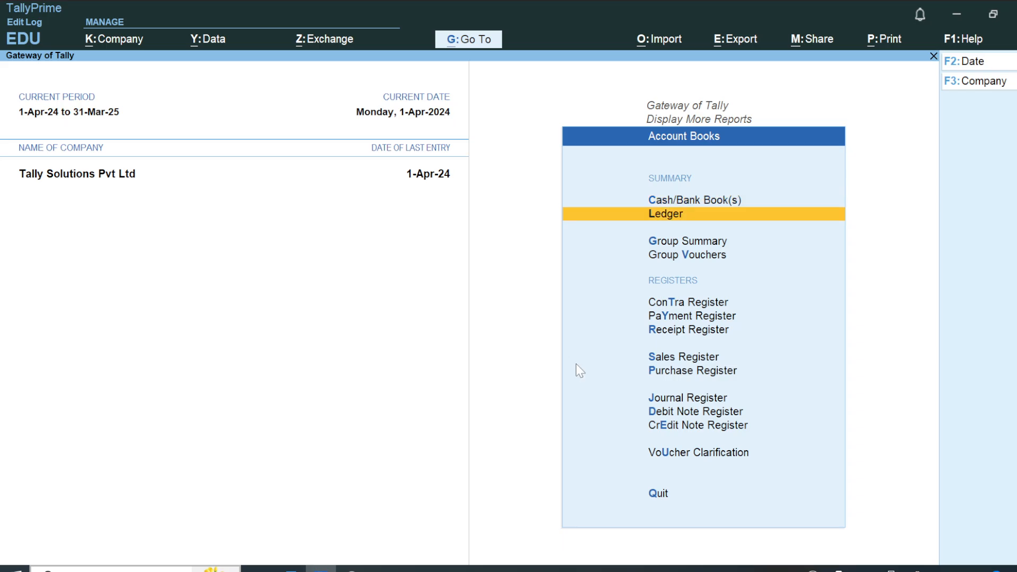
key("Return")
key("Return")
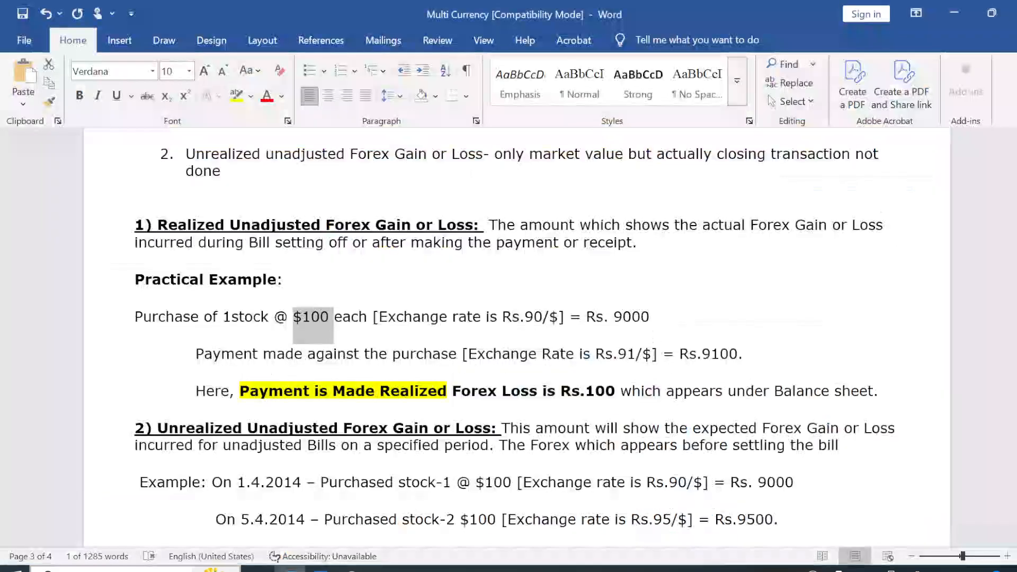
key("alt+Tab")
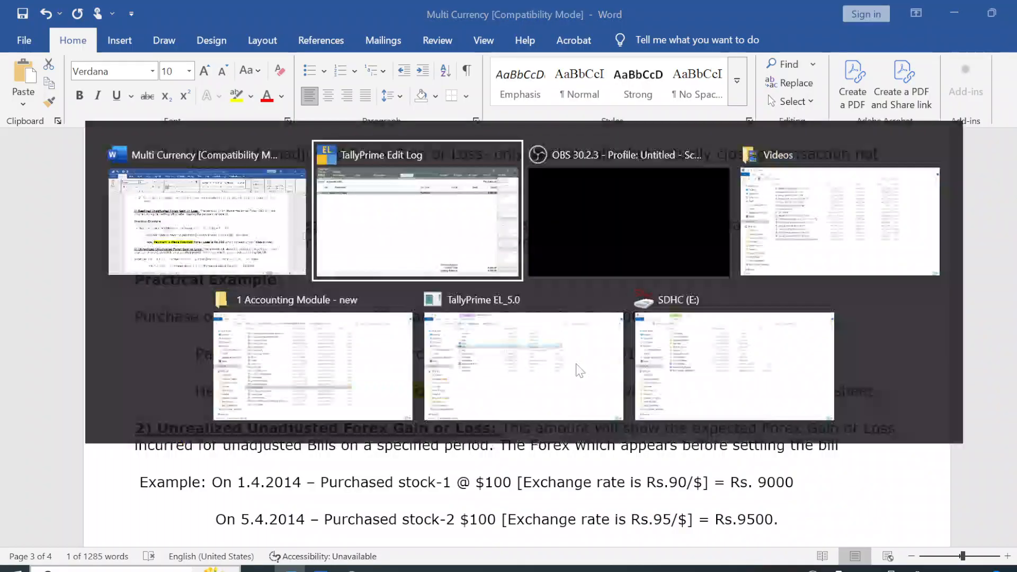
key("Escape")
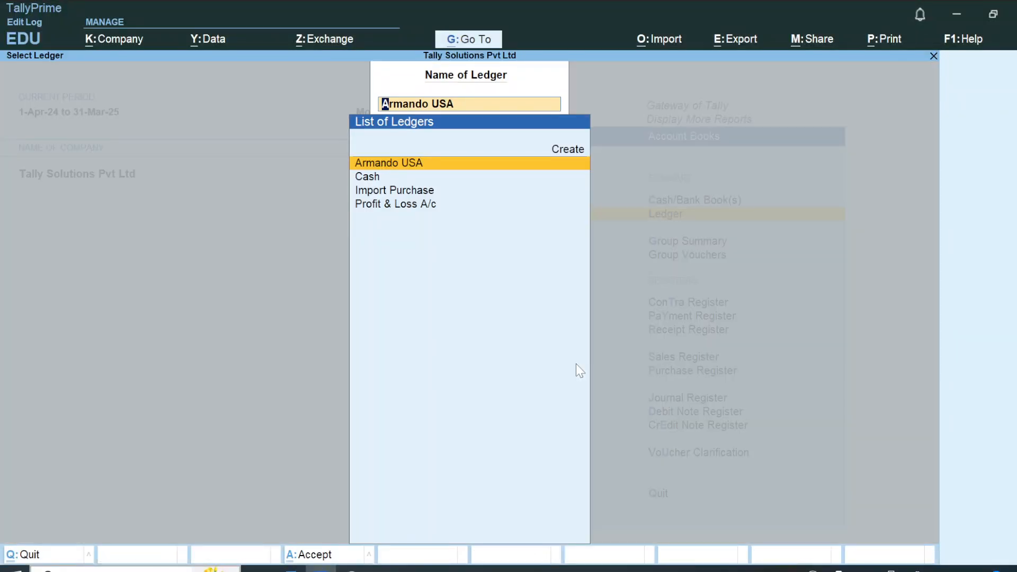
Leave the ledger reports for the Gateway of Tally and check the payment example in the Word notes.
key("Escape")
key("Escape")
key("Escape")
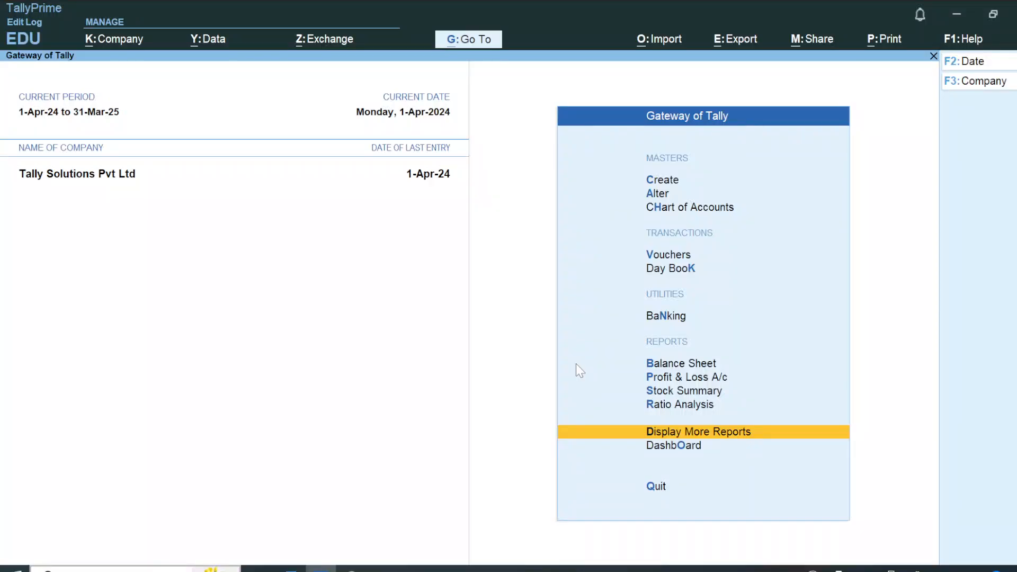
key("Escape")
key("Escape")
key("Down")
key("Down")
key("Down")
key("Down")
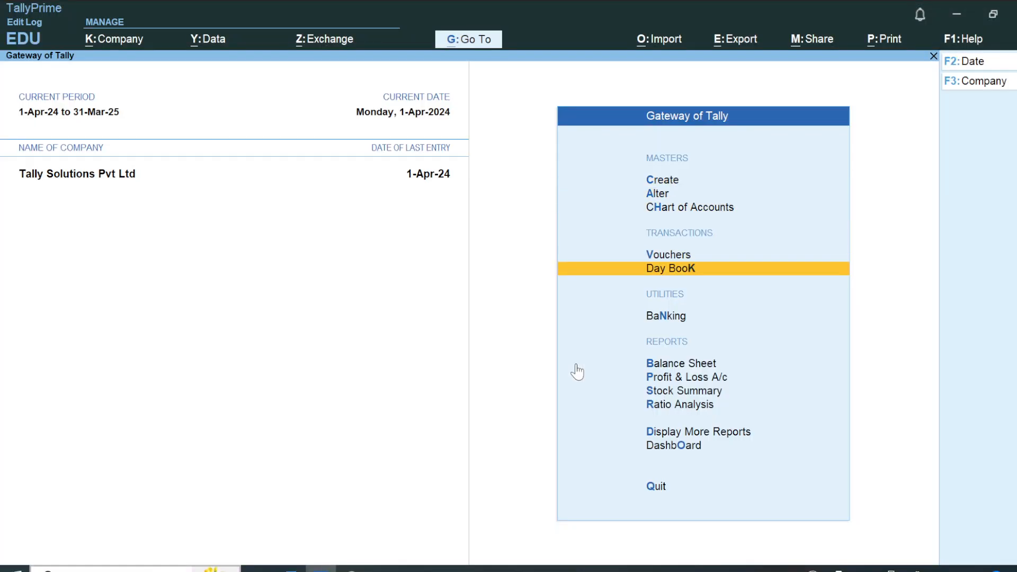
key("Up")
key("alt+Tab")
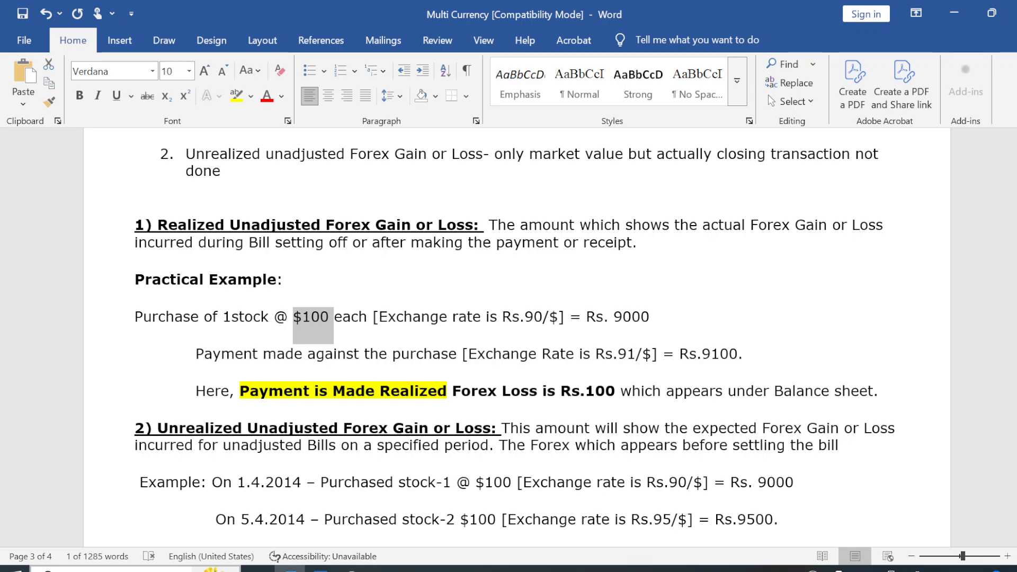
Switch to TallyPrime, open a new payment voucher and start creating a ledger for its account.
key("alt+Tab")
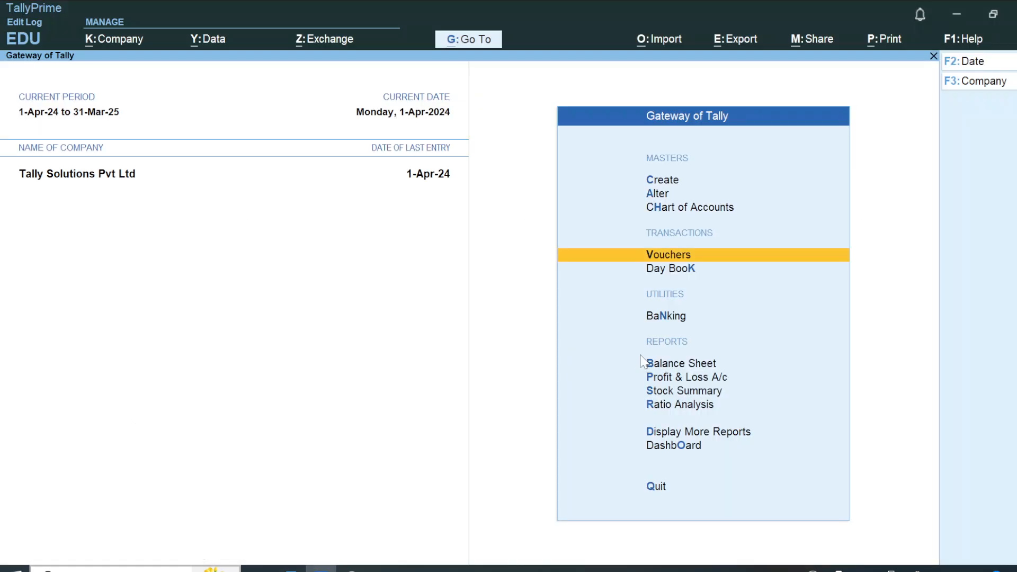
key("Return")
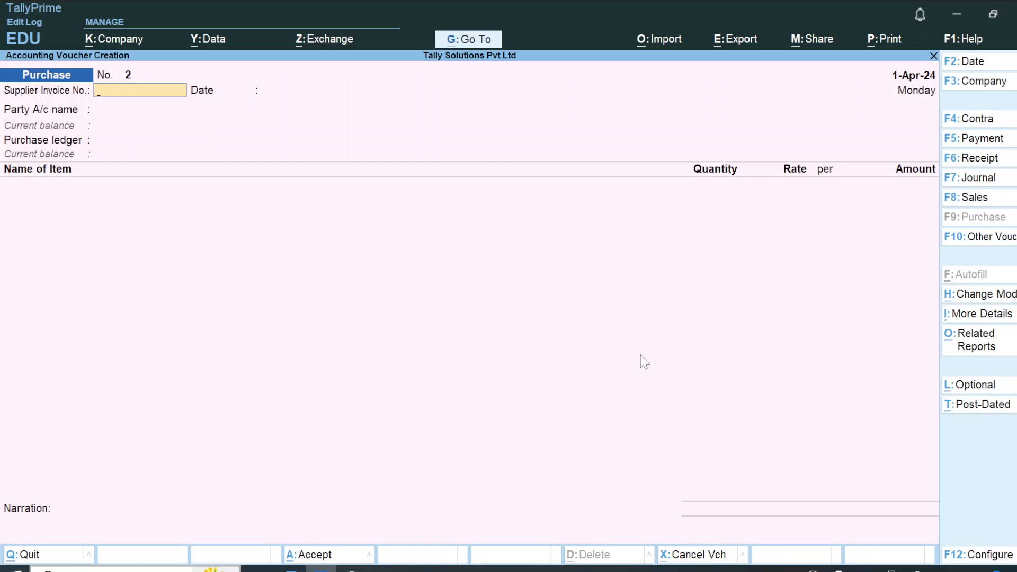
key("F5")
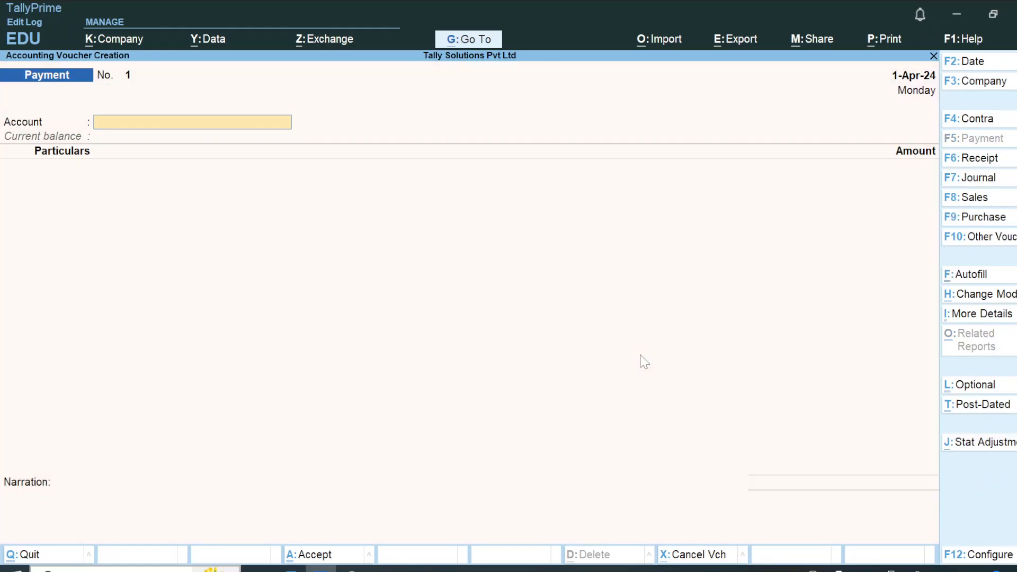
key("Up")
key("Return")
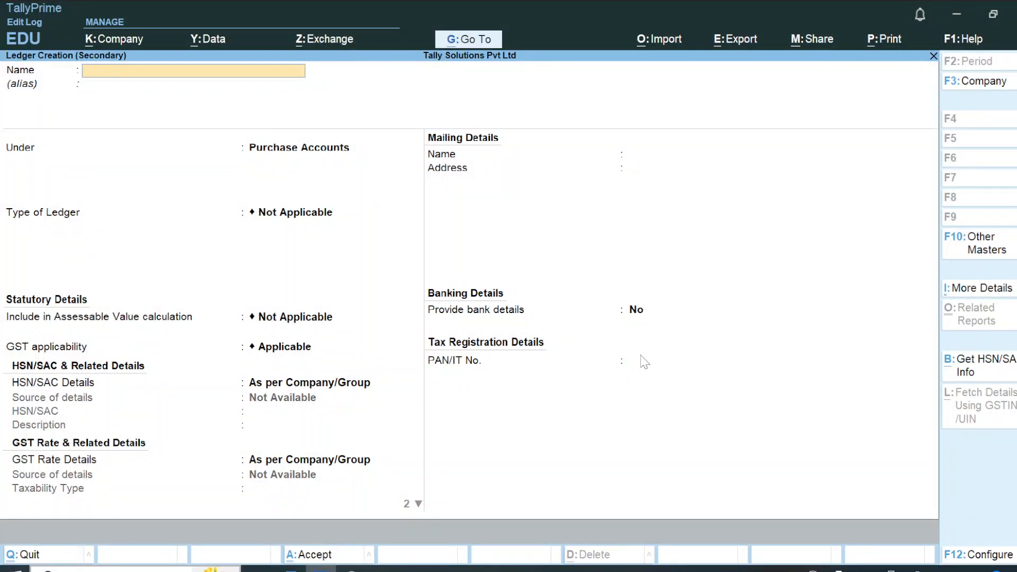
Name the new ledger HDFC BANK INDIA.
type("HDC")
key("BackSpace")
type("FC BANK INDIA")
key("Return")
Place the bank ledger under Bank Accounts, keep its default bank details and save it as the payment account.
type("Ba")
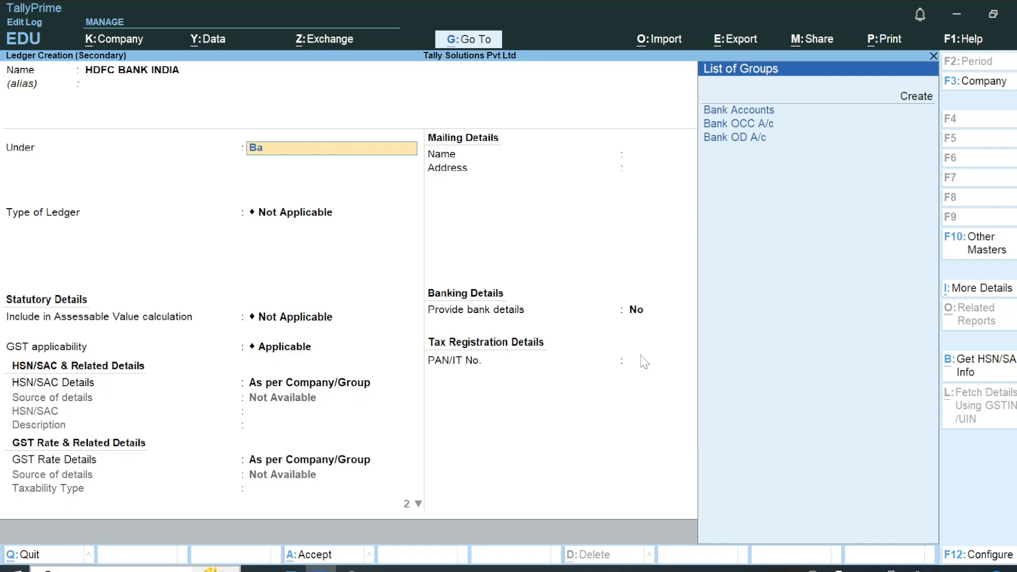
key("Return")
key("Return")
key("Return")
key("Return")
key("Return")
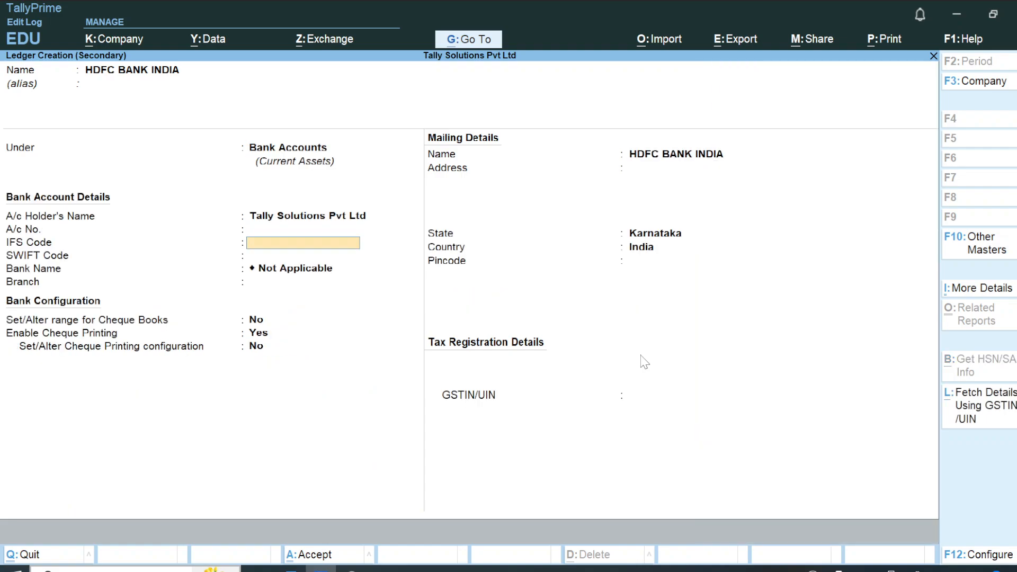
key("Return")
key("Return")
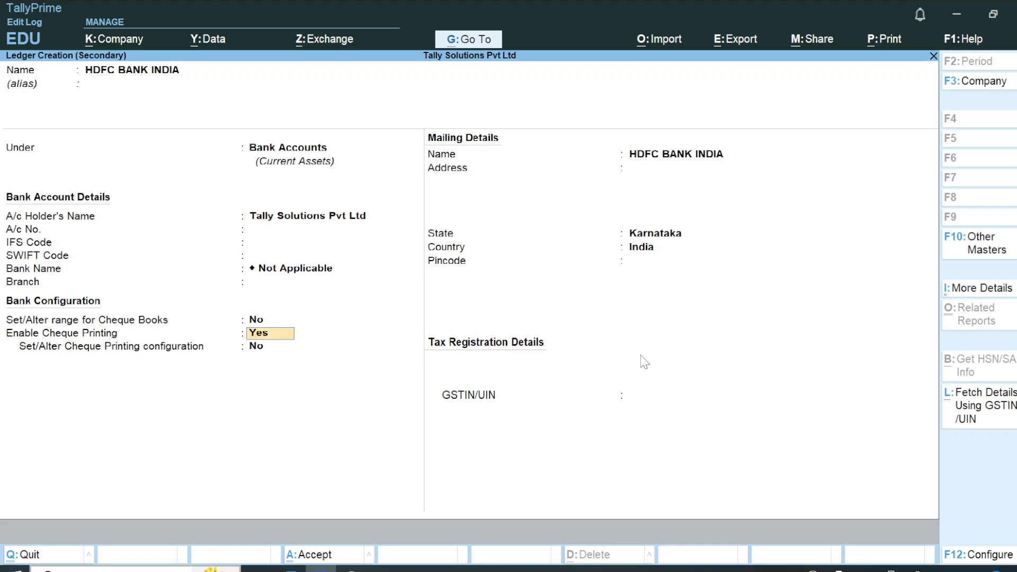
key("ctrl")
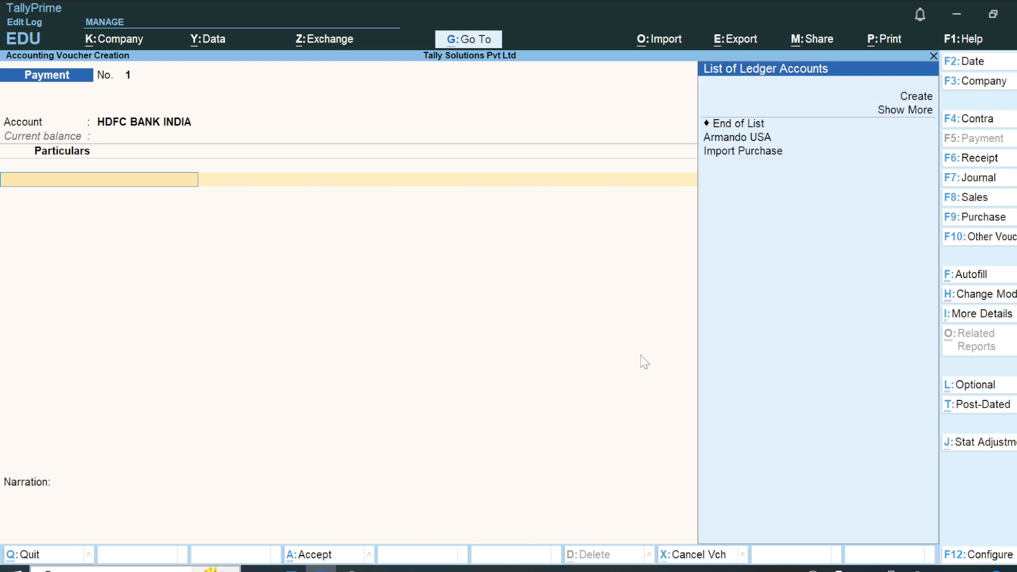
Choose the foreign supplier's ledger as the party being paid in the payment voucher.
key("Down")
key("Down")
key("Down")
key("Down")
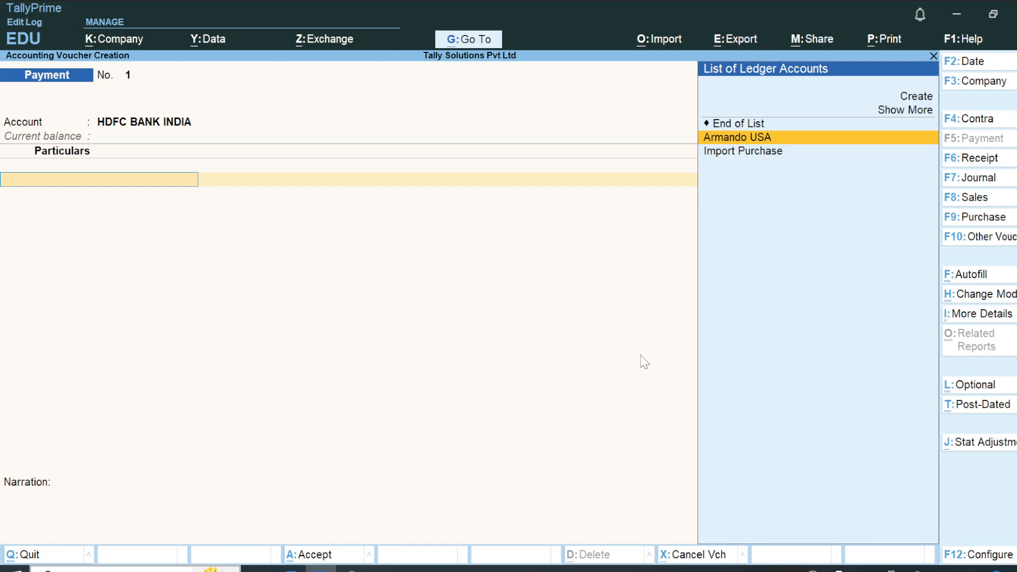
key("Return")
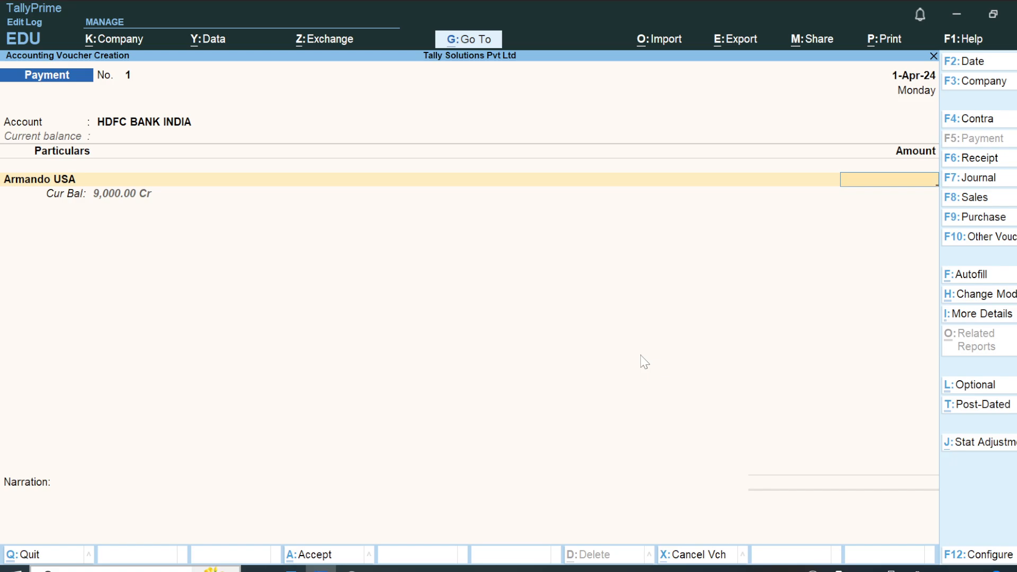
Enter a supplier payment of 9,000, allocate it against pending bill 1 and pass through the cheque bank allocation.
type("9000")
key("Return")
key("Return")
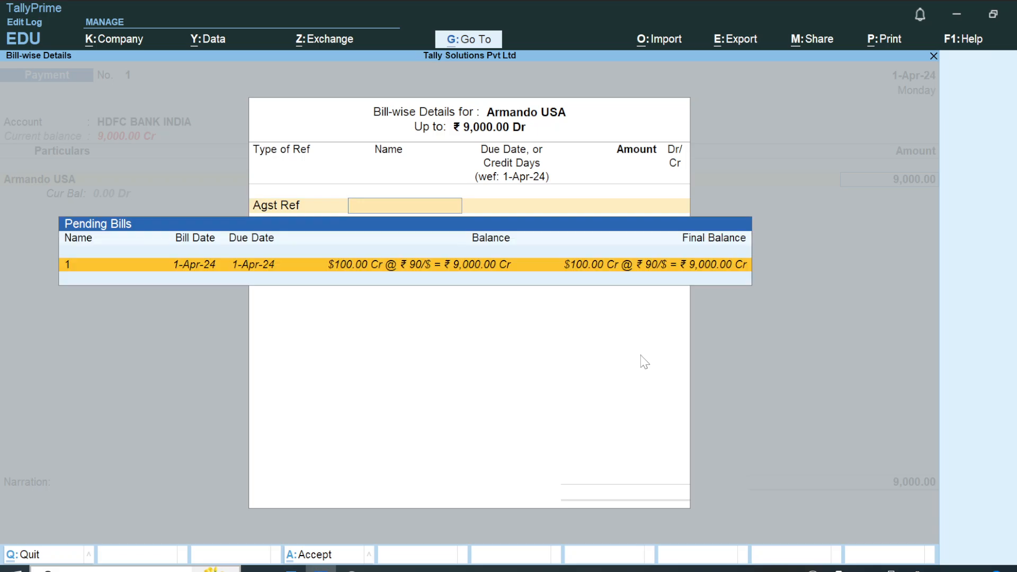
key("Return")
key("Return")
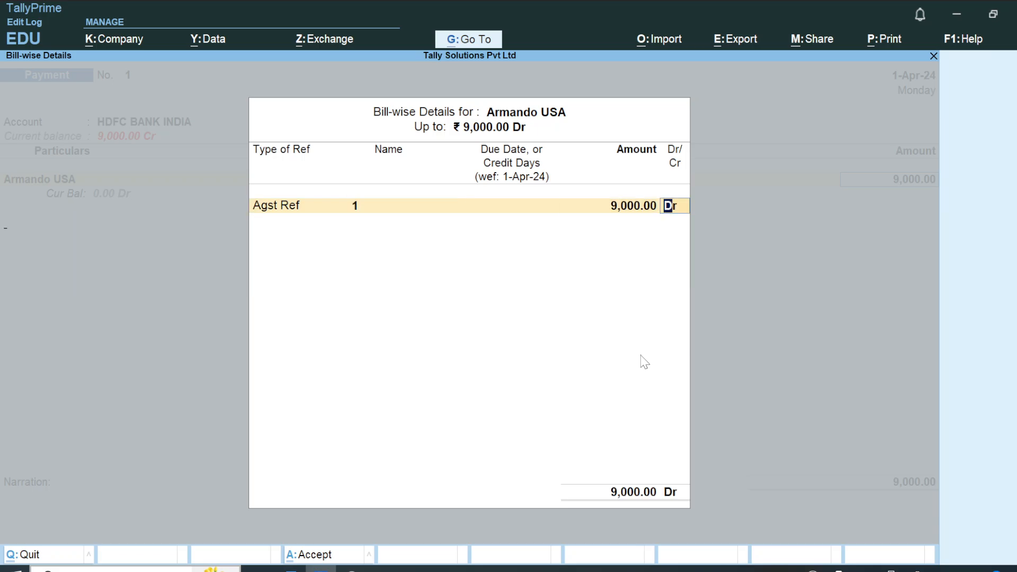
key("Return")
key("Return")
key("Return")
key("Return")
key("Return")
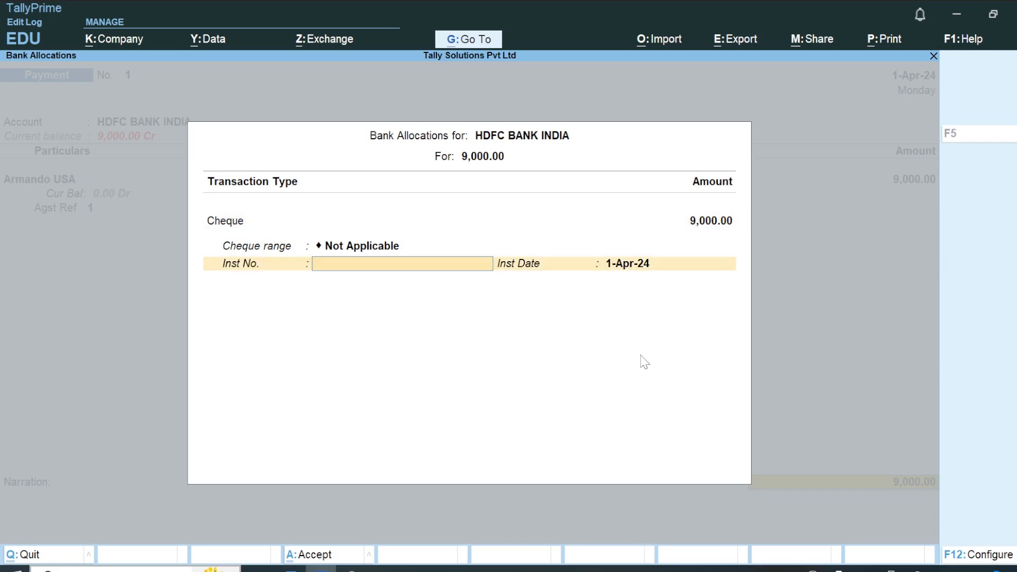
key("Return")
Go back through the payment voucher's entries to the supplier's amount.
key("Up")
key("BackSpace")
key("BackSpace")
key("BackSpace")
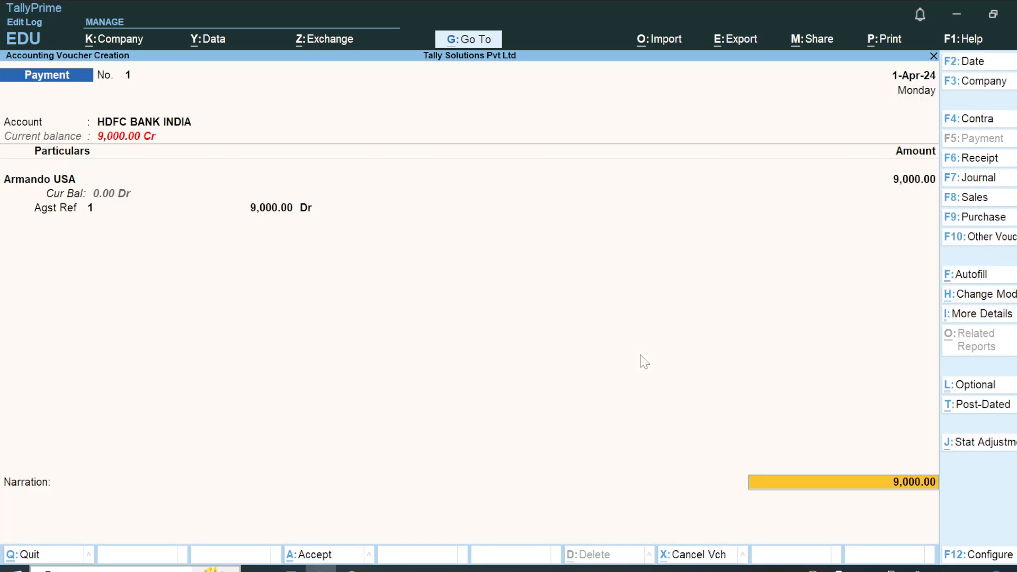
key("BackSpace")
key("BackSpace")
key("BackSpace")
key("BackSpace")
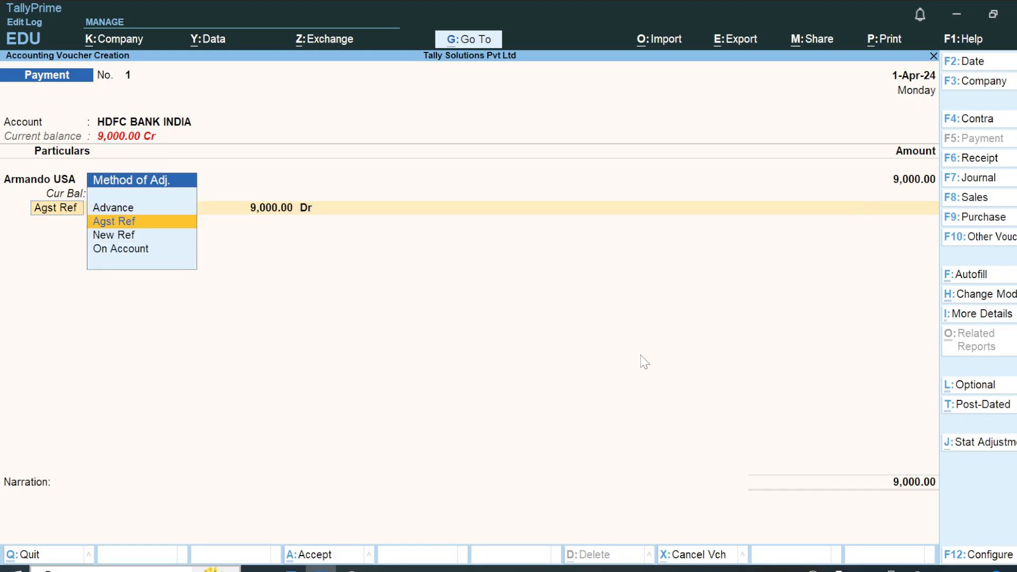
key("BackSpace")
key("BackSpace")
key("Return")
Check the payment example in the Word notes and set the supplier's payment to $100 at an exchange rate of ₹91/$.
key("alt+Tab")
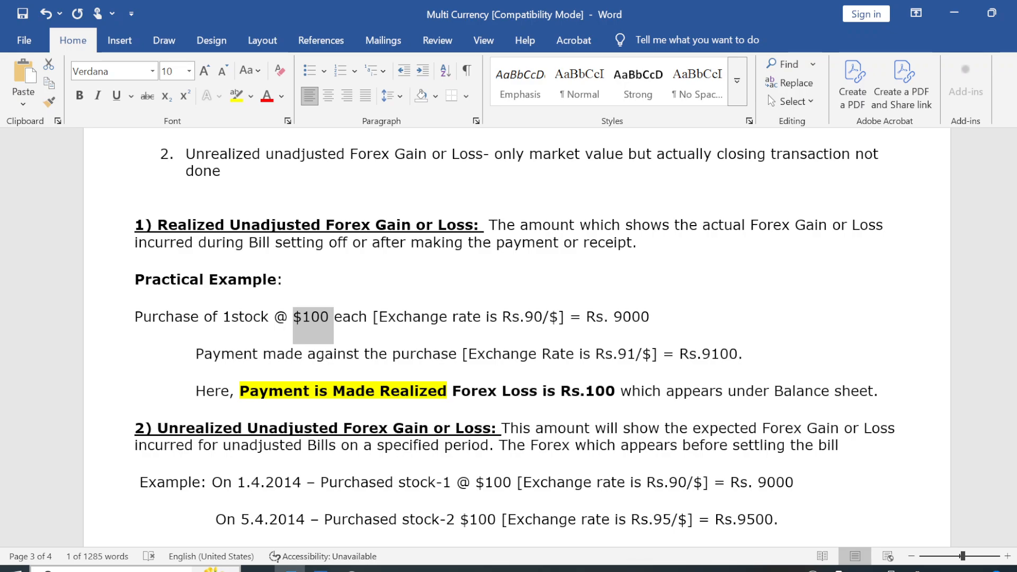
key("alt+Tab")
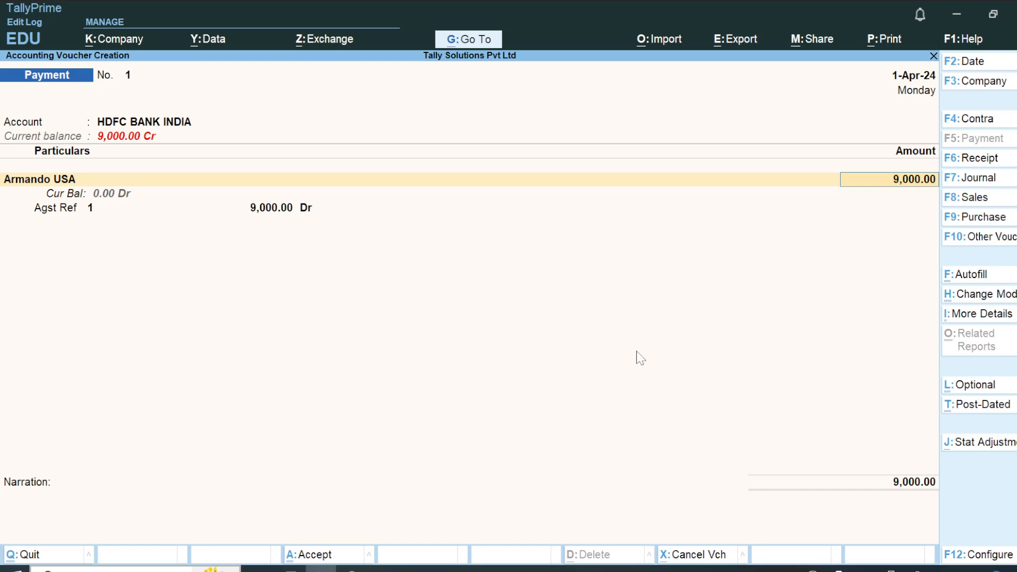
type("$100")
key("Return")
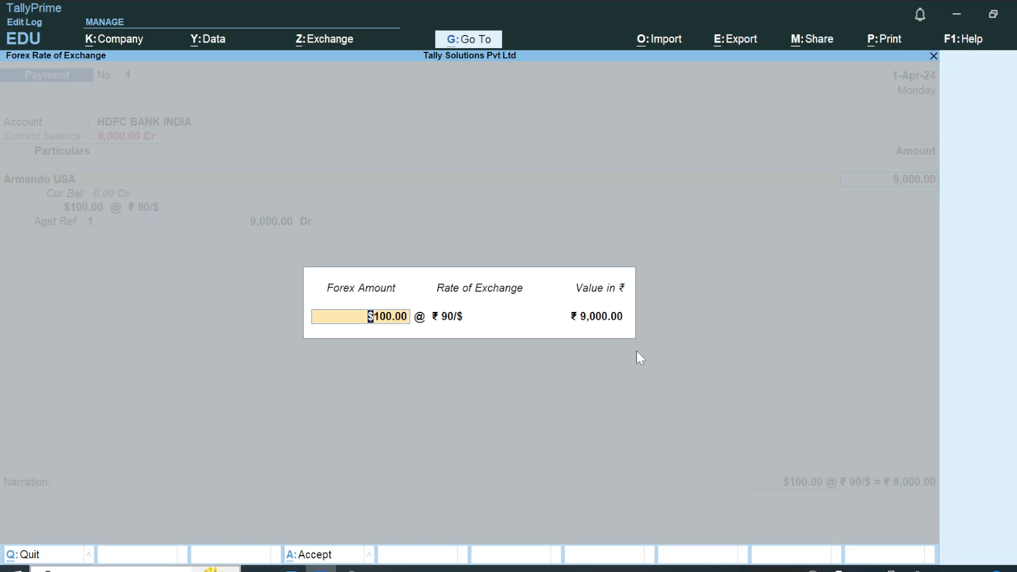
key("Return")
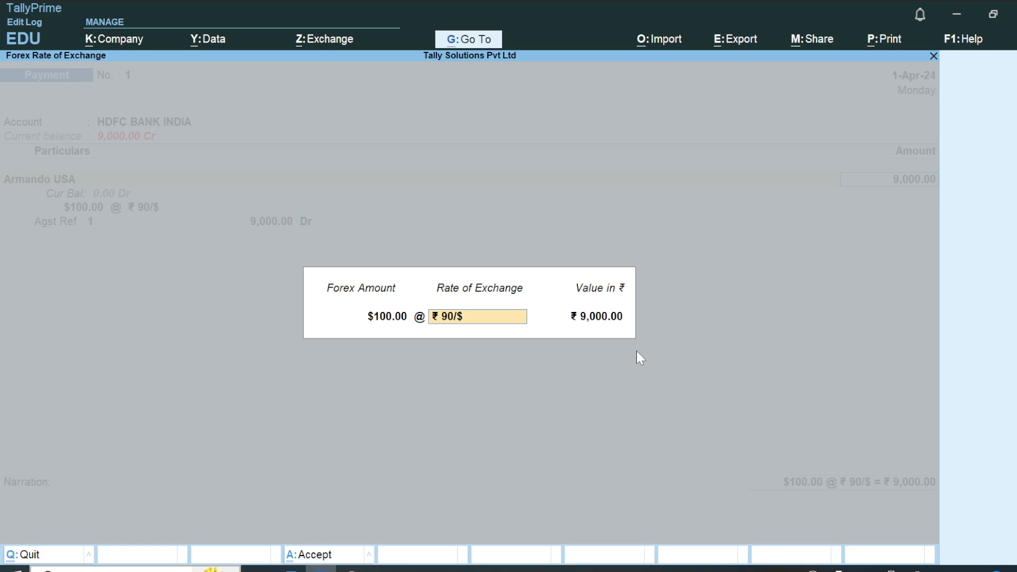
key("Right")
key("Right")
key("Right")
type("1")
key("Return")
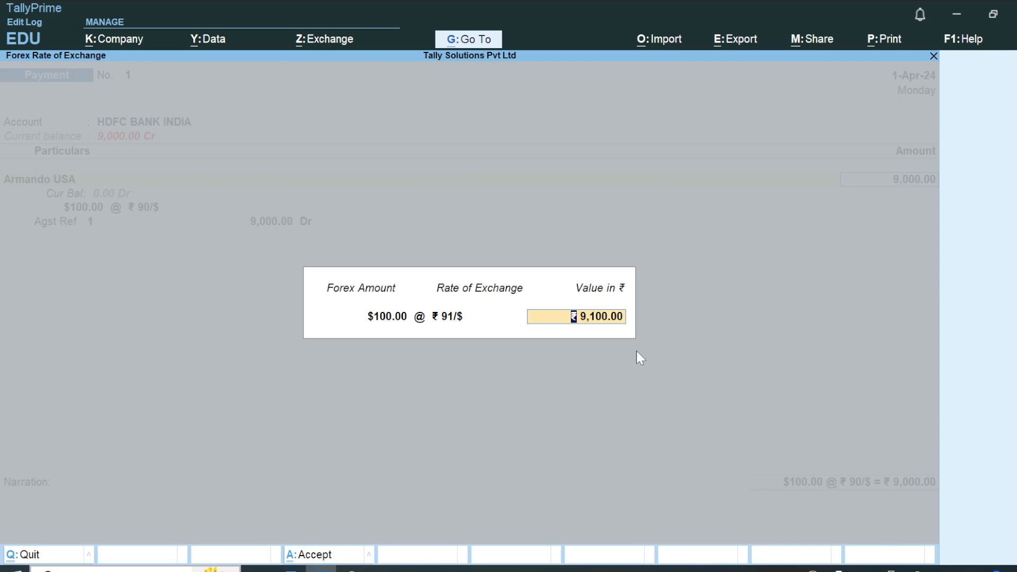
Accept the converted rupee value and set the amount allocated against bill 1 to 9,100.
key("Return")
key("Return")
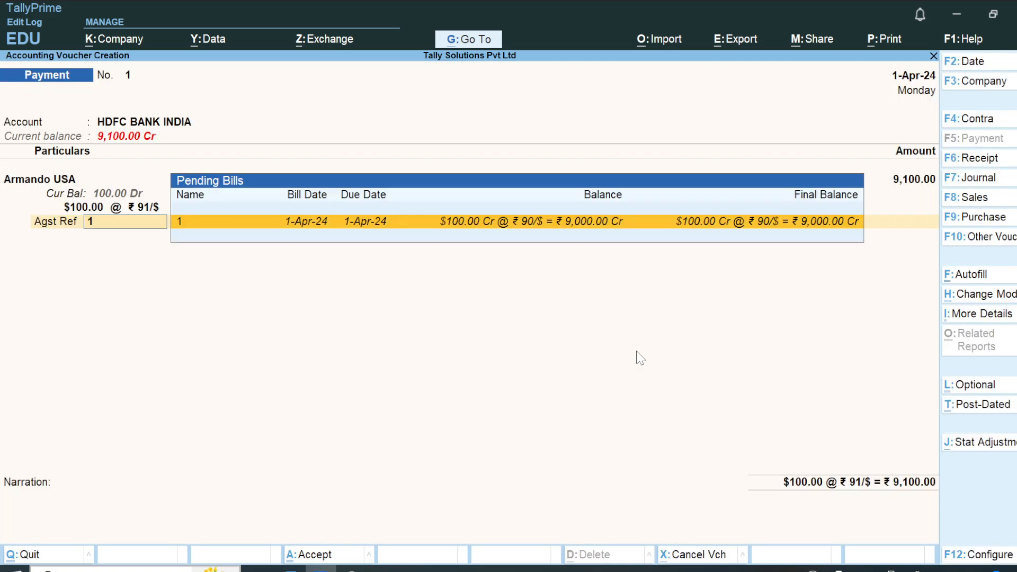
key("Return")
key("Return")
key("Return")
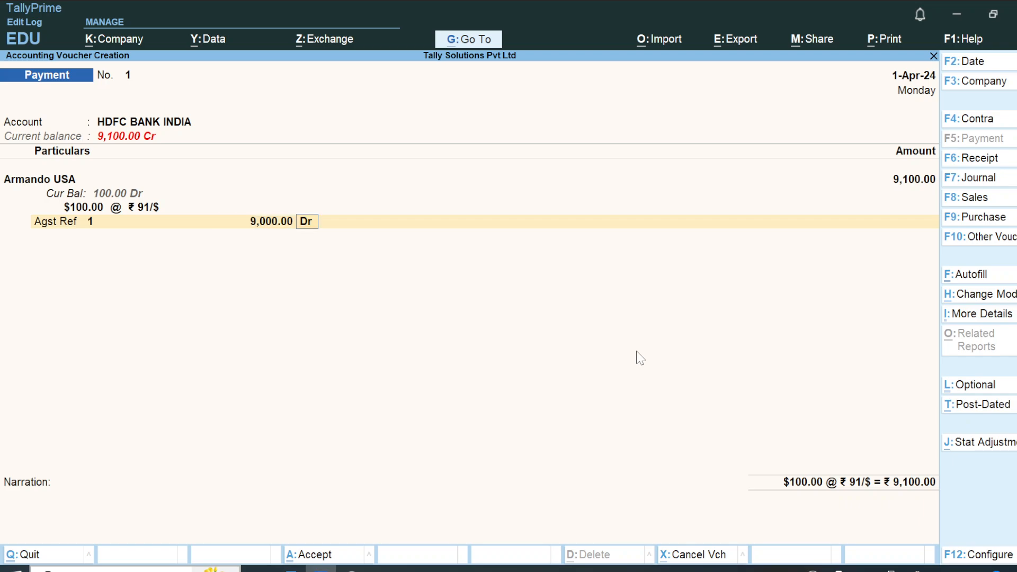
key("Return")
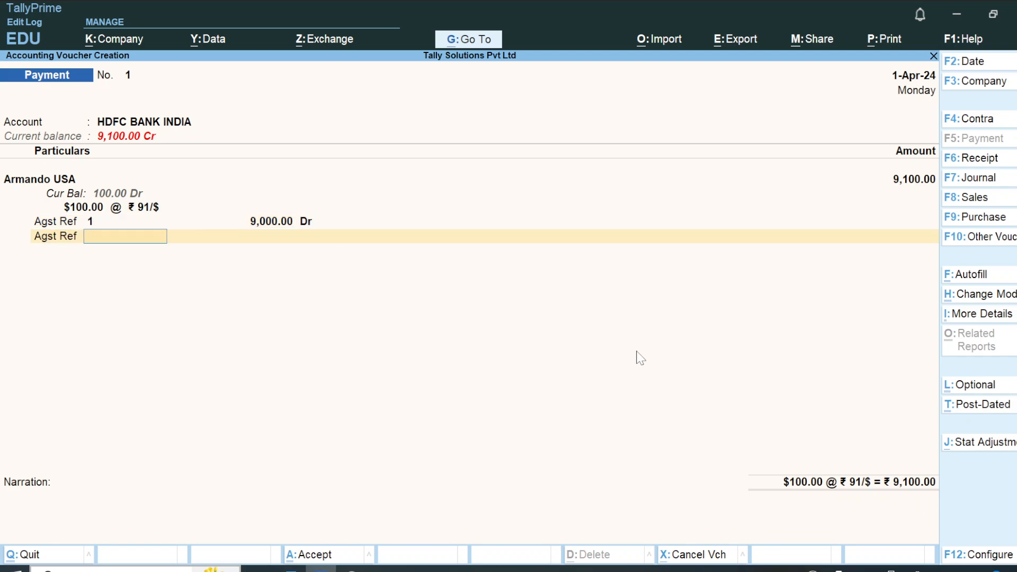
key("BackSpace")
key("BackSpace")
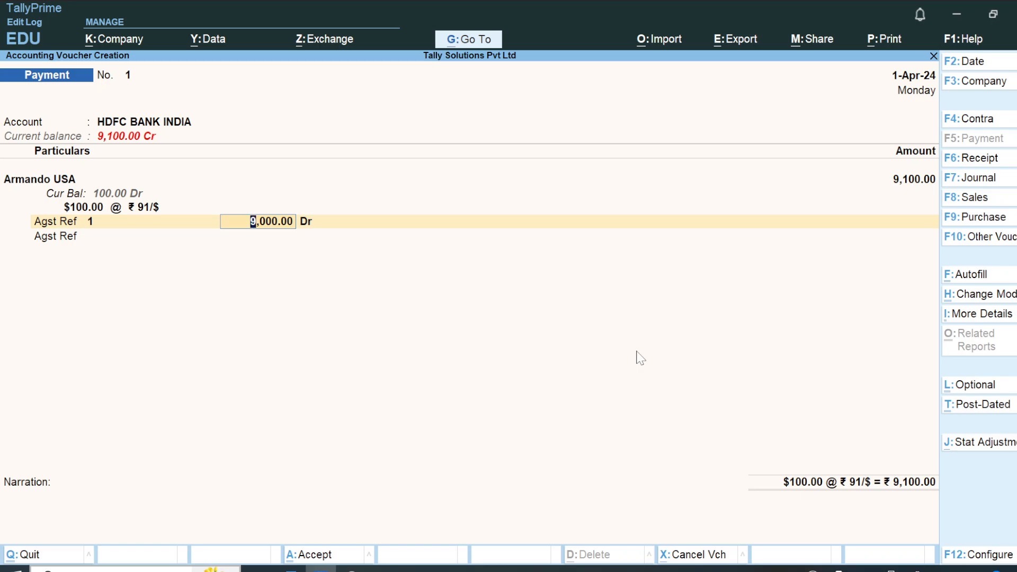
type("9,10")
type("0")
key("Return")
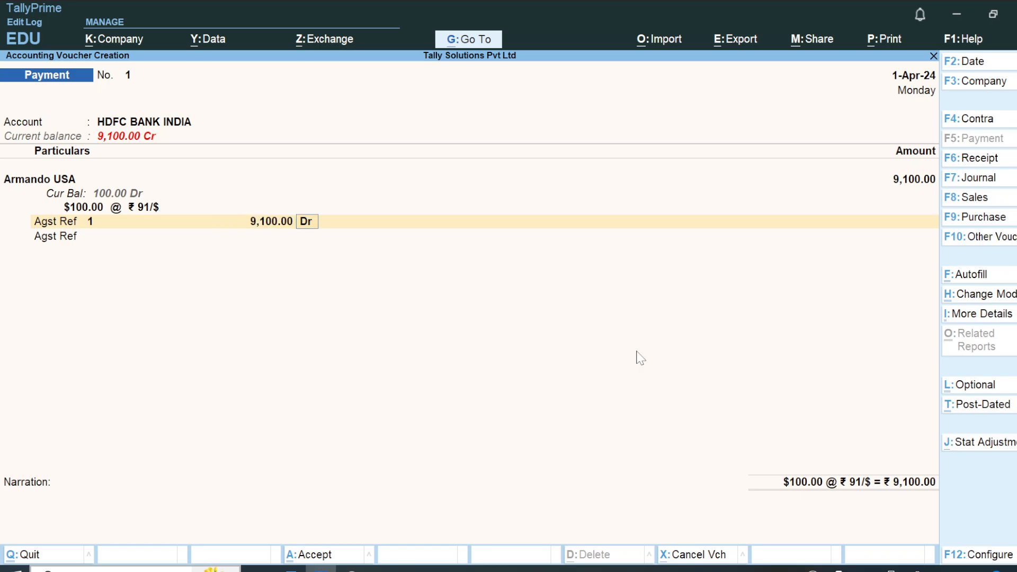
Finish the bill allocation and accept the $100 cheque allocation for HDFC BANK INDIA.
key("Return")
key("Return")
key("Return")
key("Return")
key("Return")
key("Return")
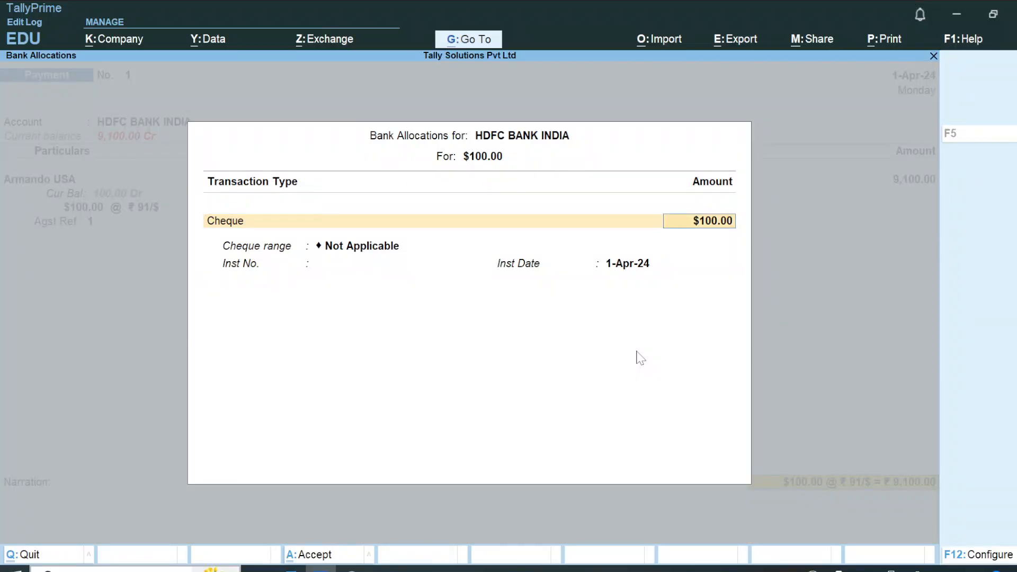
key("Escape")
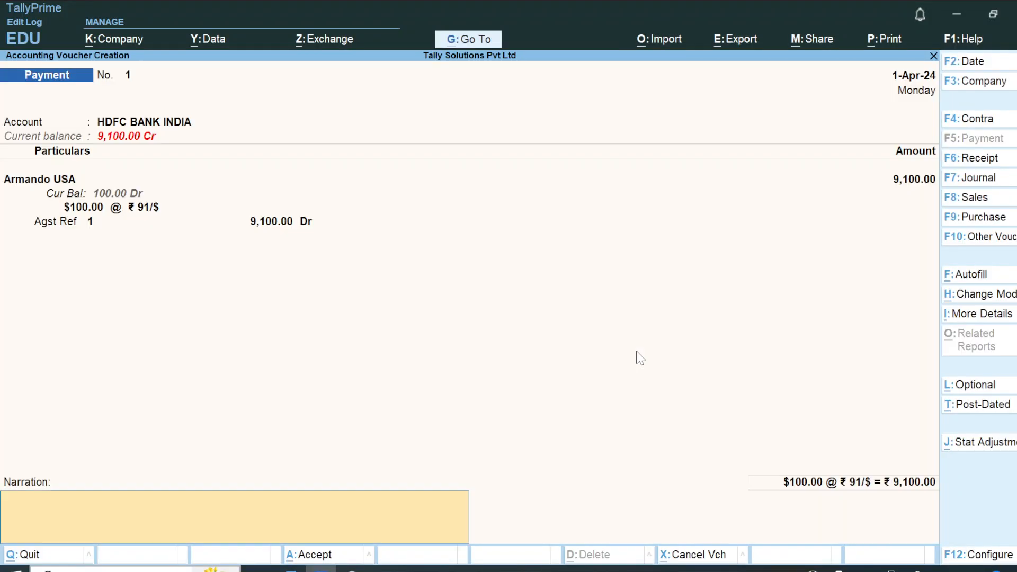
Enter the narration "payment made against import" and save the payment voucher.
type("pay")
type("ment pay")
key("BackSpace")
key("BackSpace")
key("BackSpace")
key("BackSpace")
type("maid")
key("BackSpace")
key("BackSpace")
key("BackSpace")
key("BackSpace")
key("BackSpace")
type("made afains")
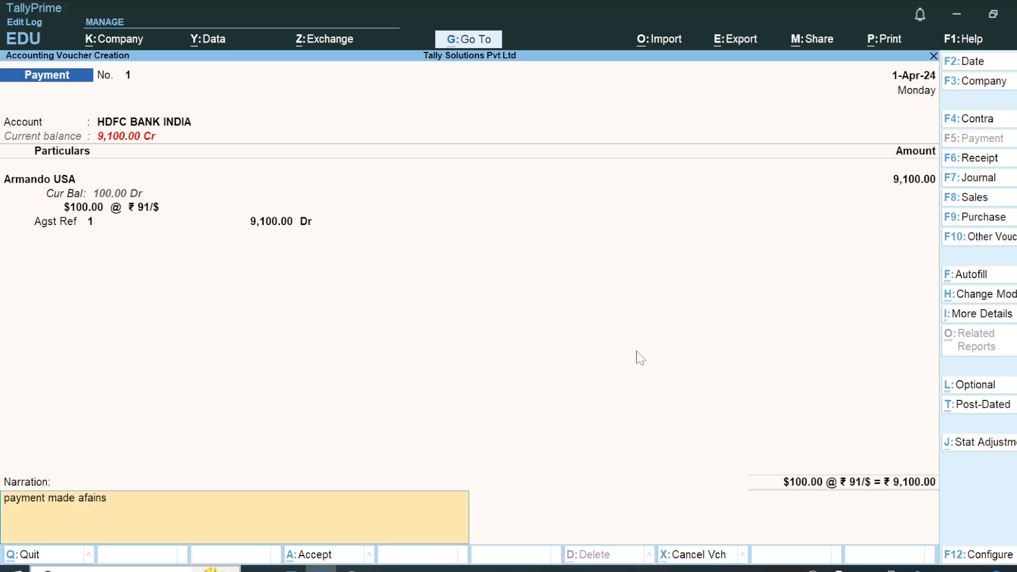
key("BackSpace")
key("BackSpace")
key("BackSpace")
type("gains")
type("t sales")
key("BackSpace")
key("BackSpace")
key("BackSpace")
key("BackSpace")
key("BackSpace")
type("impor")
key("Return")
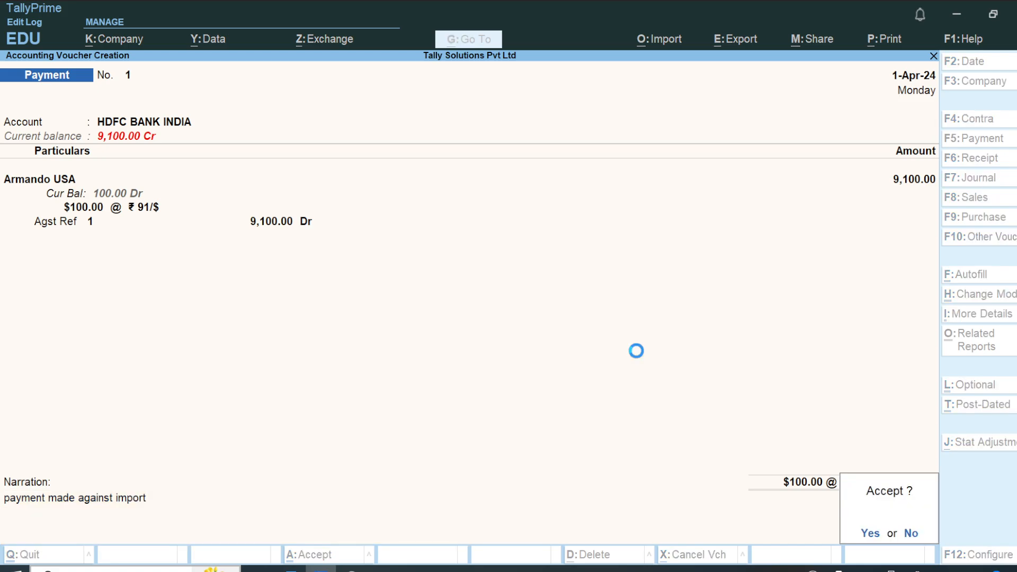
key("Return")
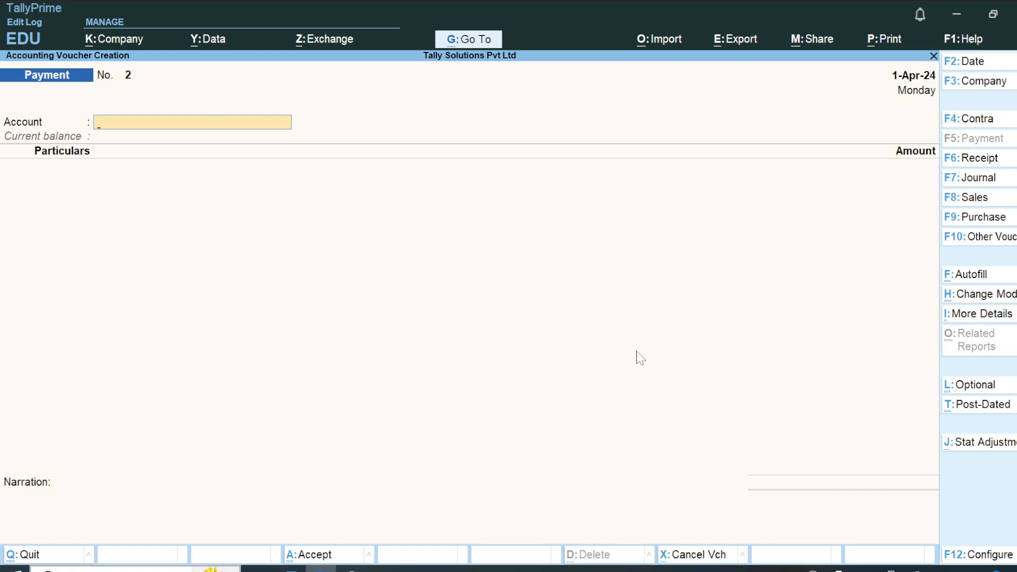
Leave voucher entry and return to the Gateway of Tally.
key("alt+Tab")
key("alt+Tab")
key("Escape")
key("Escape")
key("Escape")
key("Up")
key("Up")
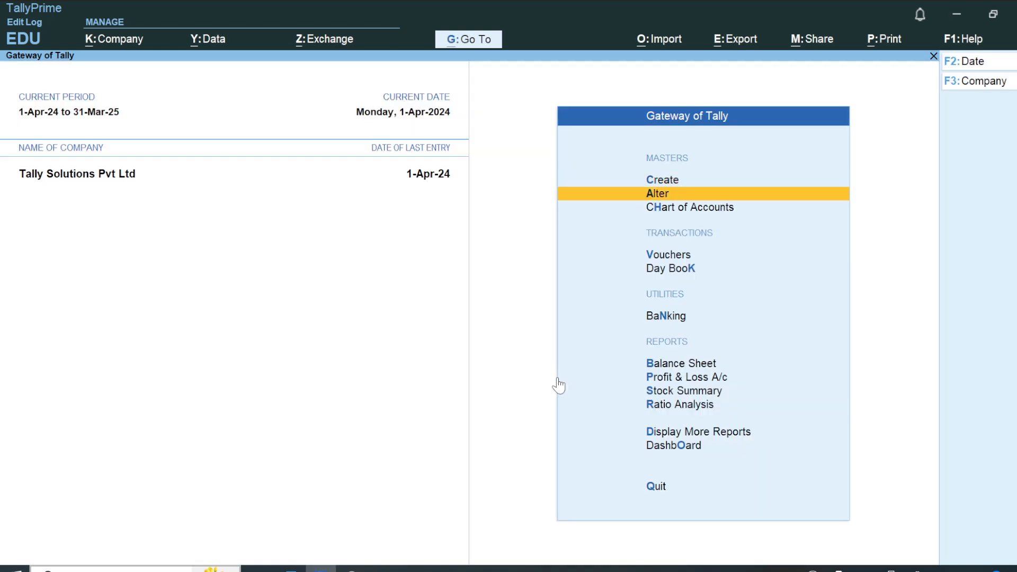
Open the foreign supplier's ledger from the Account Books and examine the purchase, payment and Unadjusted Forex Gain/Loss lines.
key("Down")
key("Down")
key("Down")
key("Down")
key("Down")
key("Down")
key("Down")
key("Down")
key("Down")
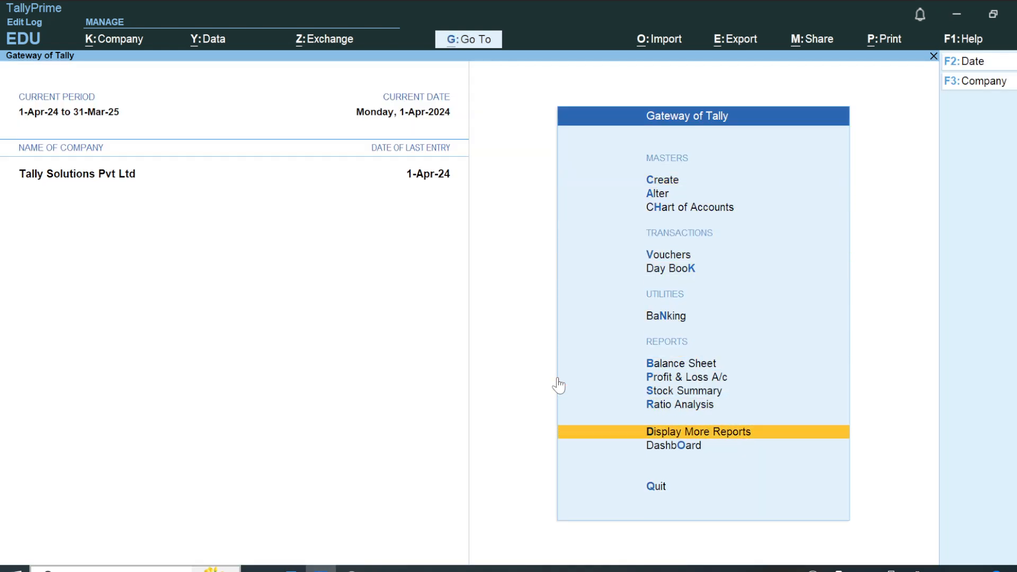
key("Return")
key("Down")
key("Down")
key("Down")
key("Down")
key("Return")
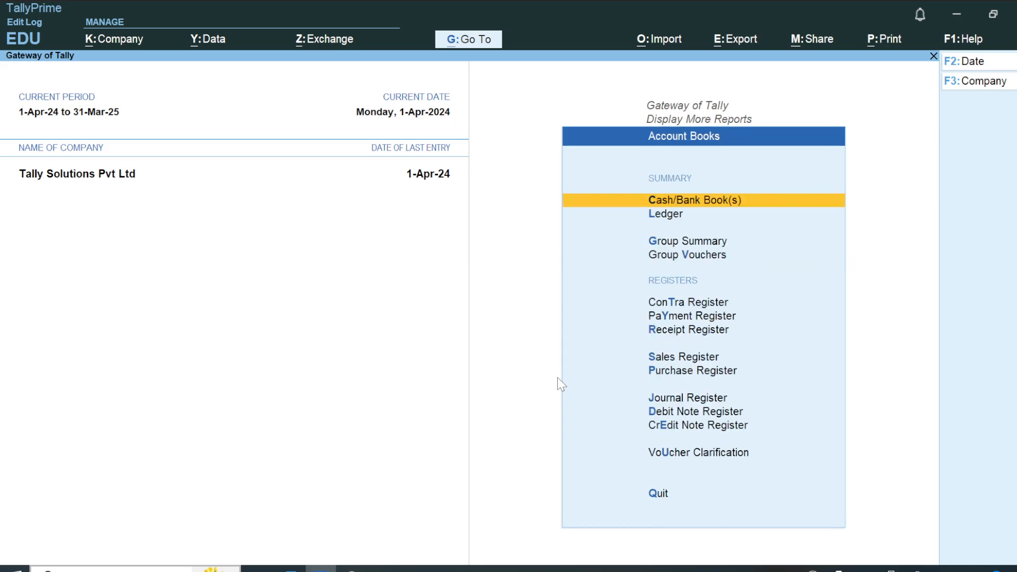
key("Down")
key("Return")
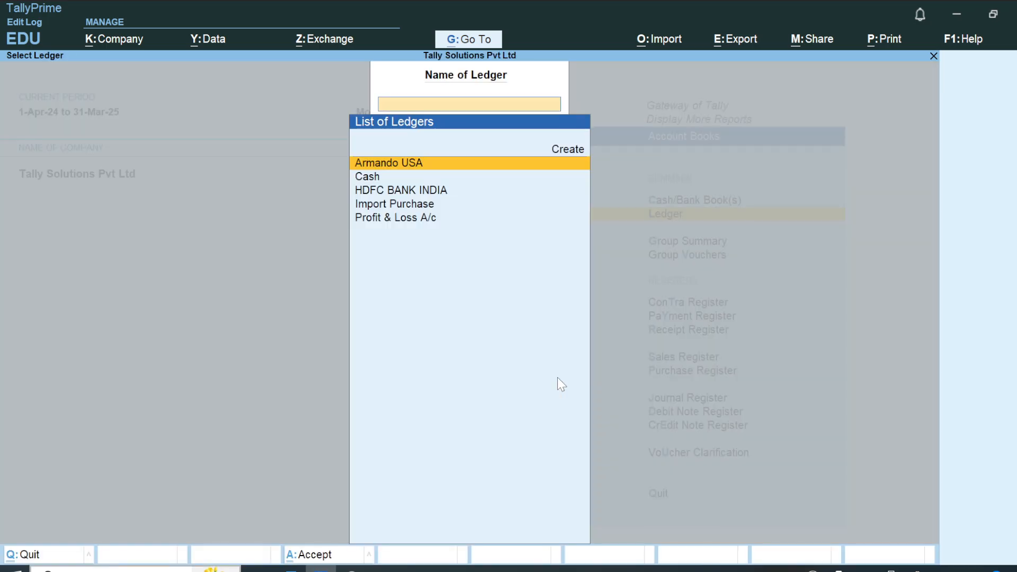
key("Return")
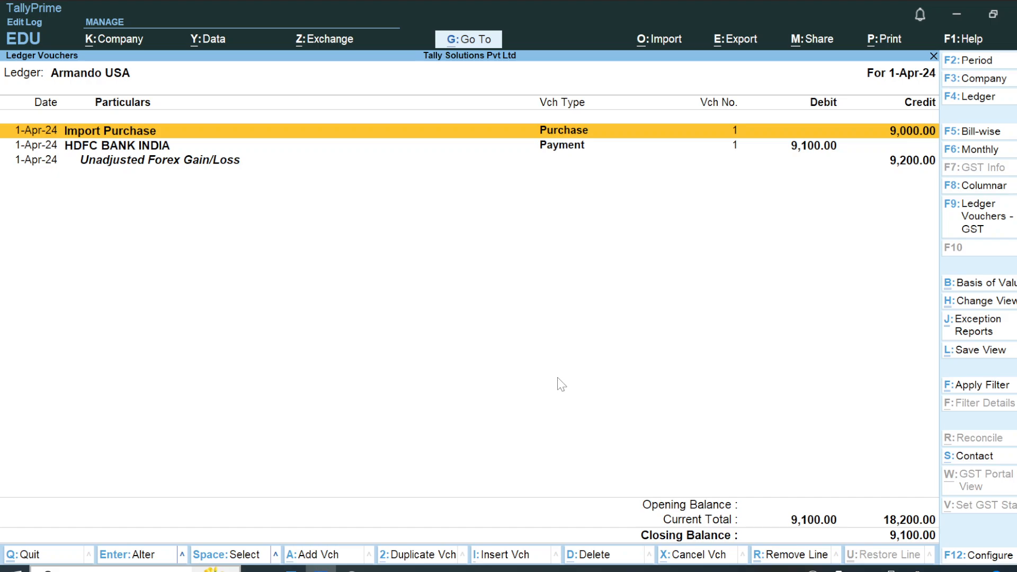
key("Down")
key("Down")
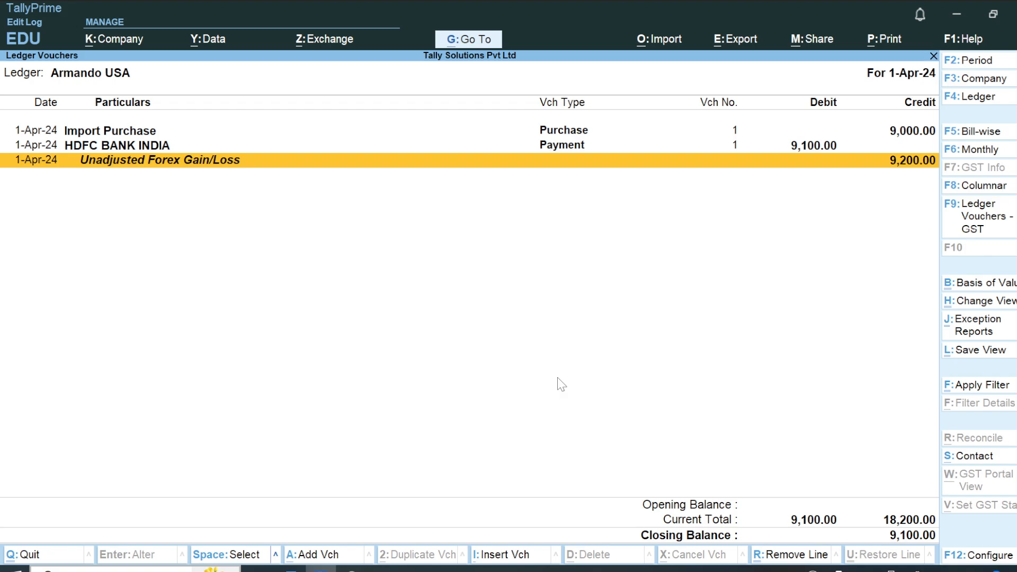
Close the supplier's ledger and the report menus, back to the Gateway of Tally.
key("Escape")
key("Escape")
key("Escape")
key("Escape")
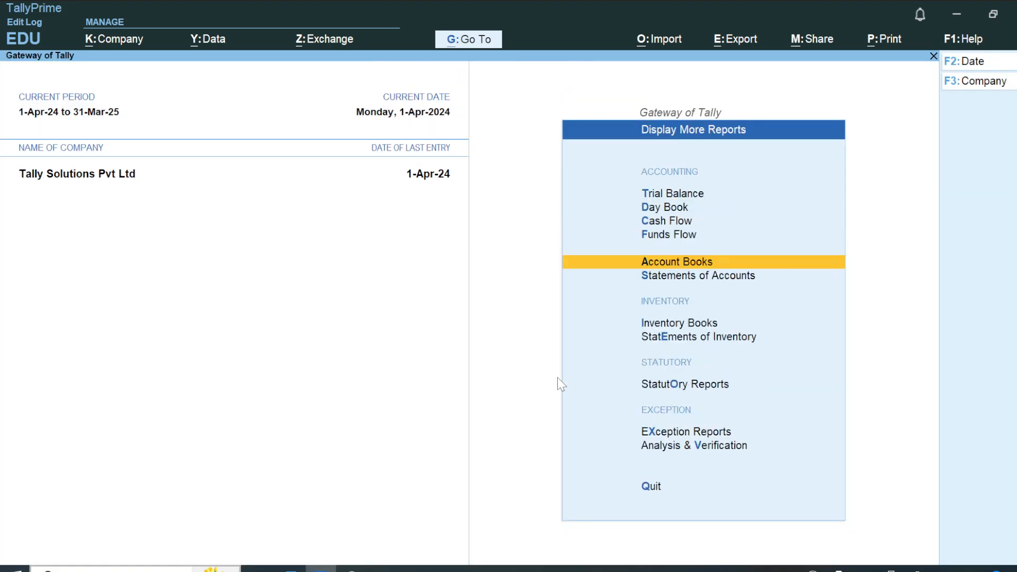
key("Escape")
key("Escape")
Open the Balance Sheet and select the Unadjusted Forex Gain/Loss line among the assets.
key("Down")
key("Down")
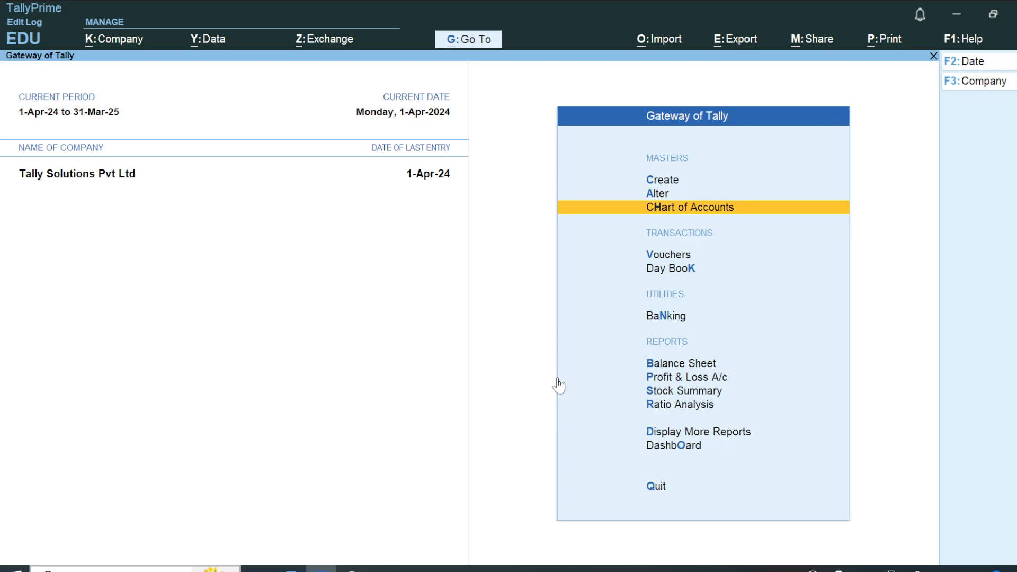
key("b")
key("Right")
key("Down")
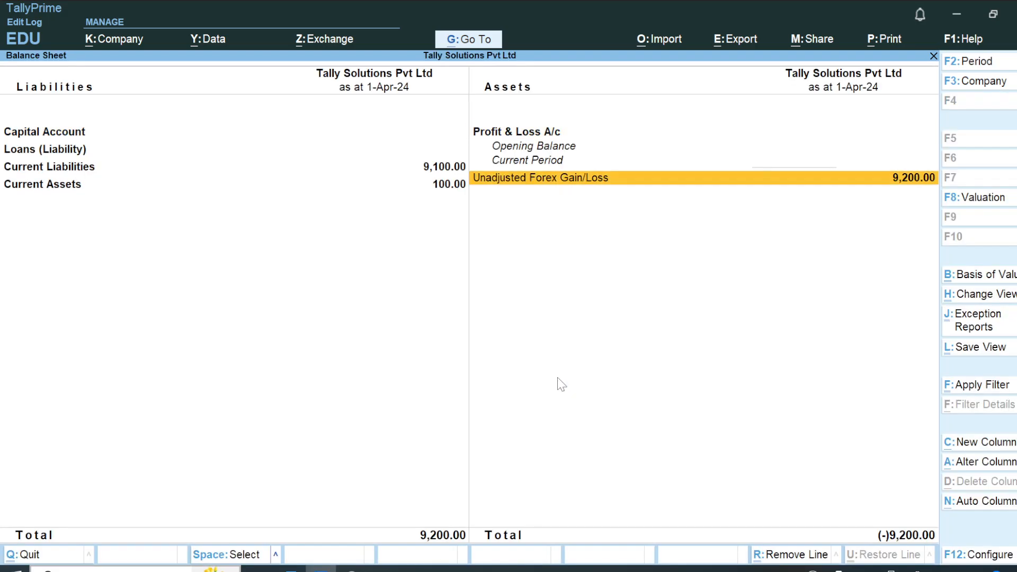
key("space")
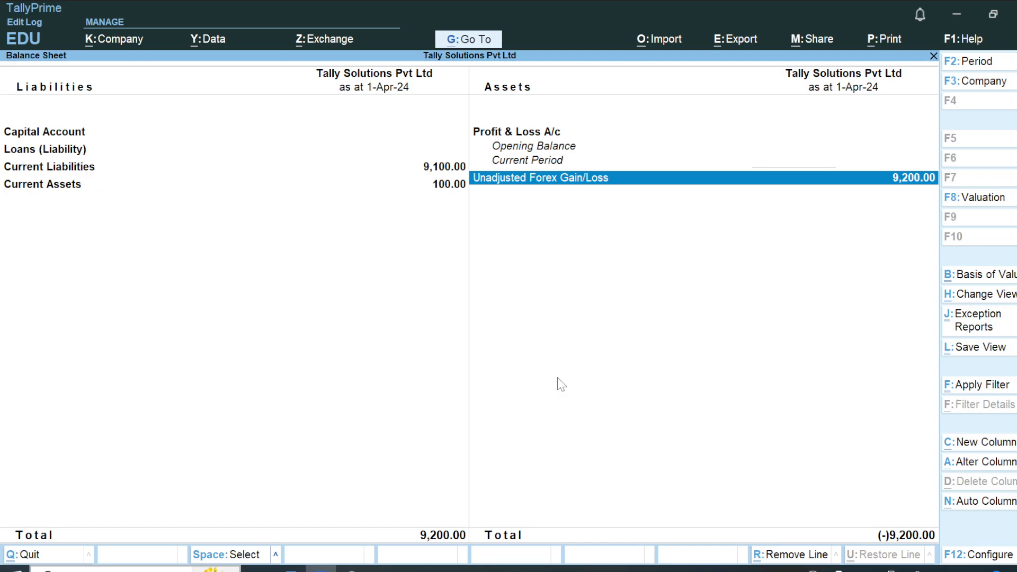
Switch to the Multi Currency Word notes and review the realized and unrealized forex examples back up to the SOLUTION section.
key("alt+Tab")
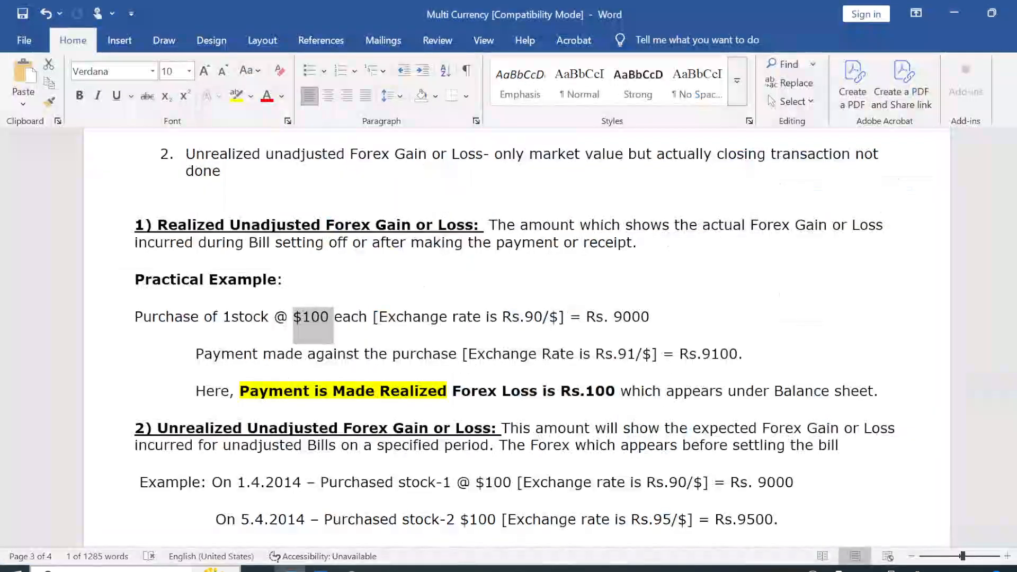
key("Down")
key("Down")
key("Down")
key("Down")
key("Down")
key("Down")
key("Down")
key("Down")
key("Down")
key("Down")
key("Down")
key("Down")
key("Down")
key("Down")
key("Down")
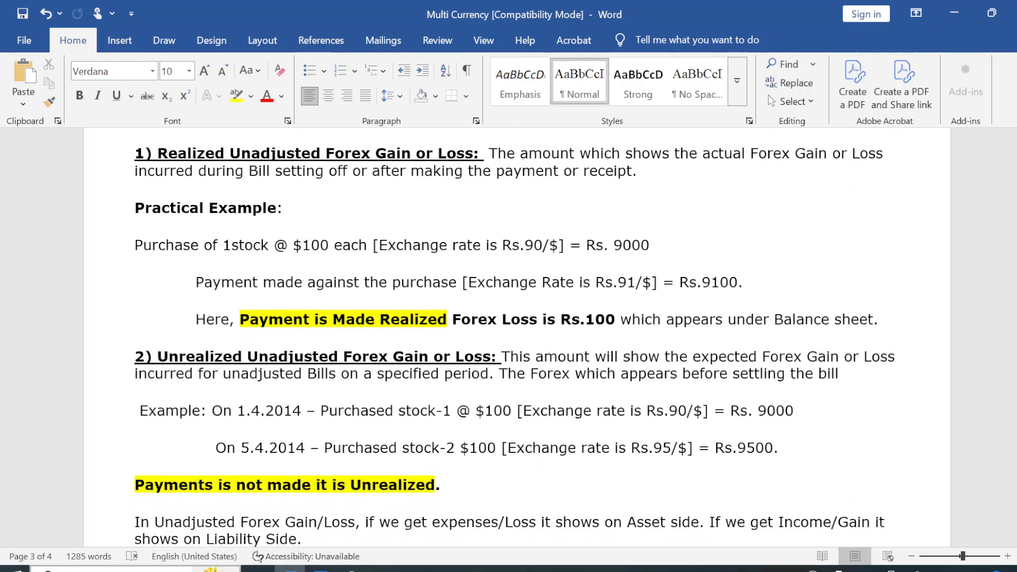
key("Up")
key("Up")
key("Up")
key("Up")
key("Up")
key("Up")
key("Up")
key("Up")
key("Up")
key("Up")
key("Up")
key("Up")
key("Up")
key("Up")
key("Up")
key("Up")
key("Up")
key("Up")
key("Up")
key("Up")
key("Up")
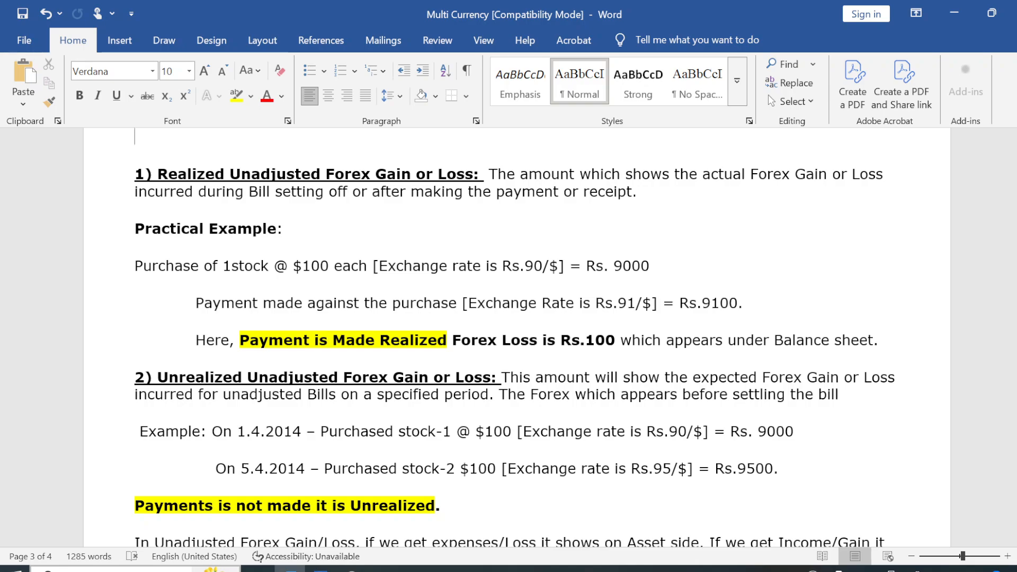
key("Up")
key("Up")
key("Up")
key("Up")
key("Up")
key("Up")
key("Up")
key("Up")
key("Up")
key("Up")
key("Up")
key("Up")
key("Up")
key("Up")
key("Up")
key("Up")
key("Up")
key("Up")
key("Up")
key("Up")
key("Up")
key("Up")
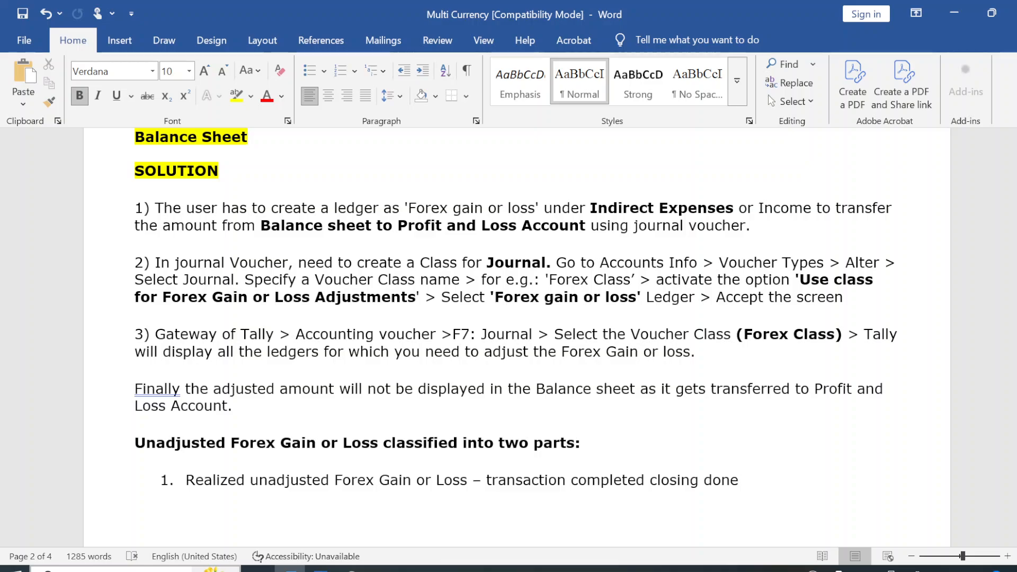
Insert two blank lines above the SOLUTION heading in the notes.
left_click(121, 193)
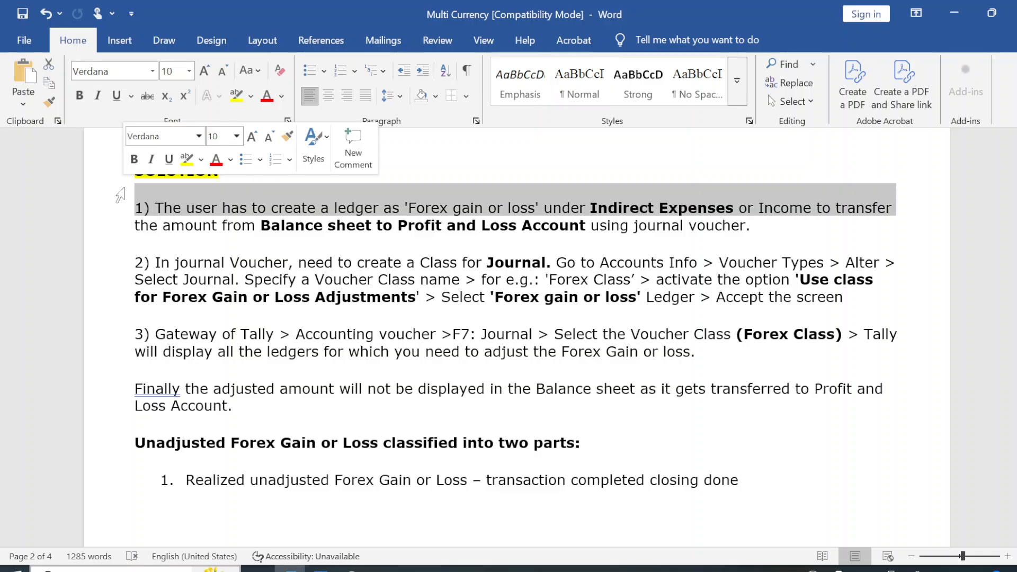
key("Up")
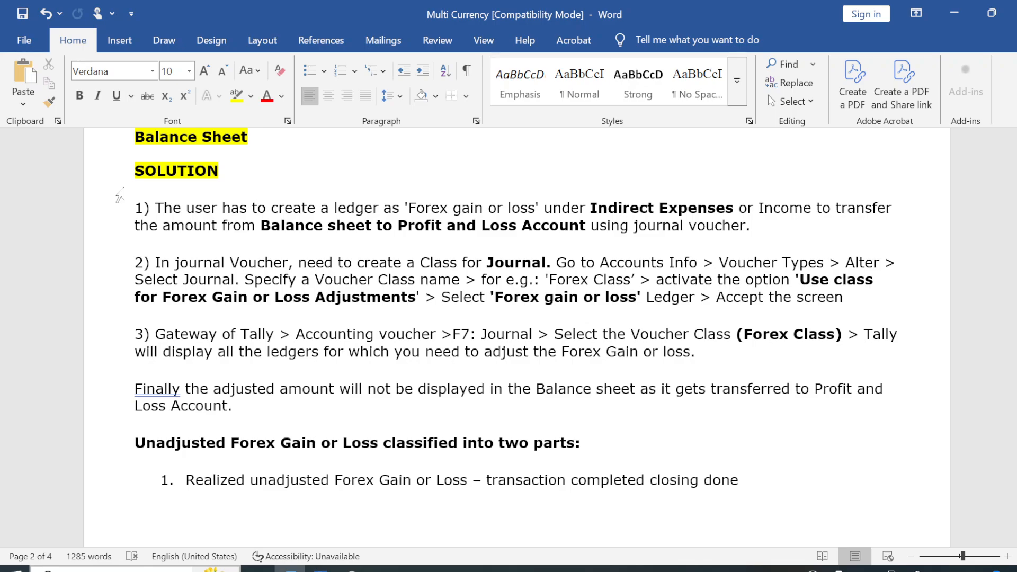
key("Return")
key("Return")
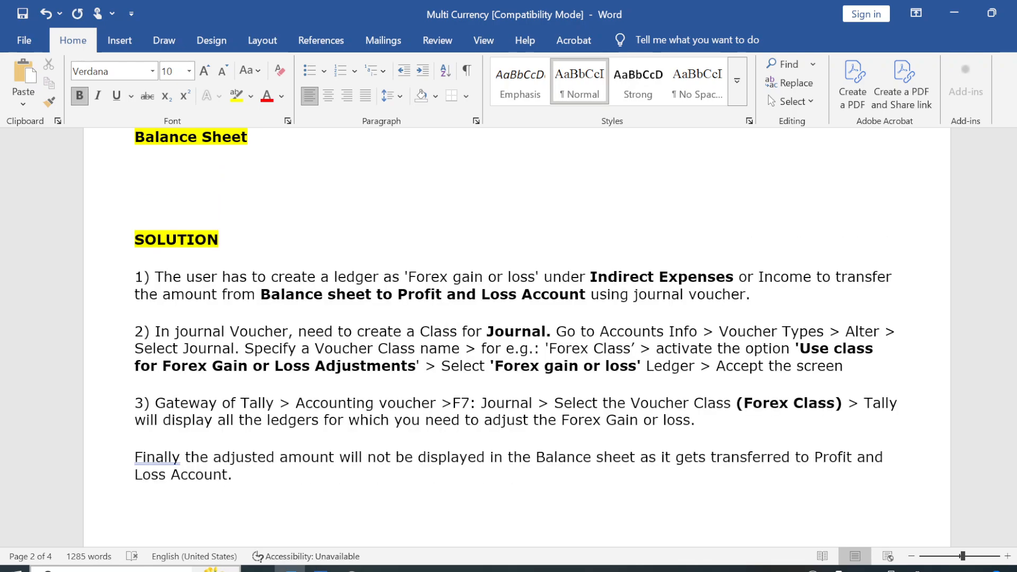
Read the three solution points on the forex ledger, the Journal voucher class and the adjustment voucher, along with the examples.
key("Down")
key("Down")
key("Down")
key("Down")
key("Down")
key("Down")
key("Down")
key("Down")
key("Down")
key("Down")
key("Down")
key("Down")
key("Down")
key("Down")
key("Down")
key("Down")
key("Down")
key("Down")
key("Down")
key("Down")
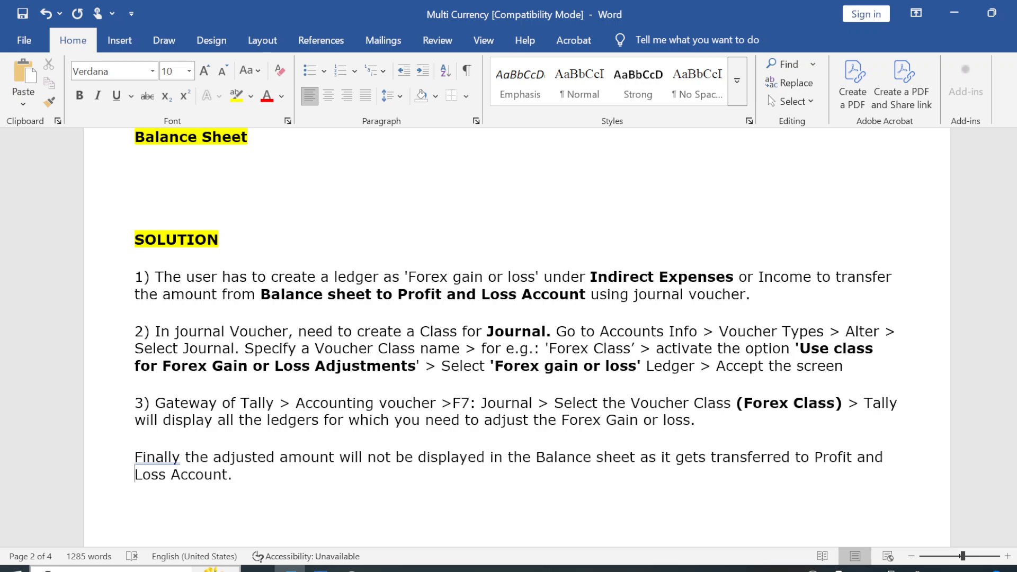
key("Down")
key("Down")
key("Down")
key("Down")
key("Down")
key("Down")
key("Down")
key("Down")
key("Down")
key("Down")
key("Down")
key("Down")
key("Down")
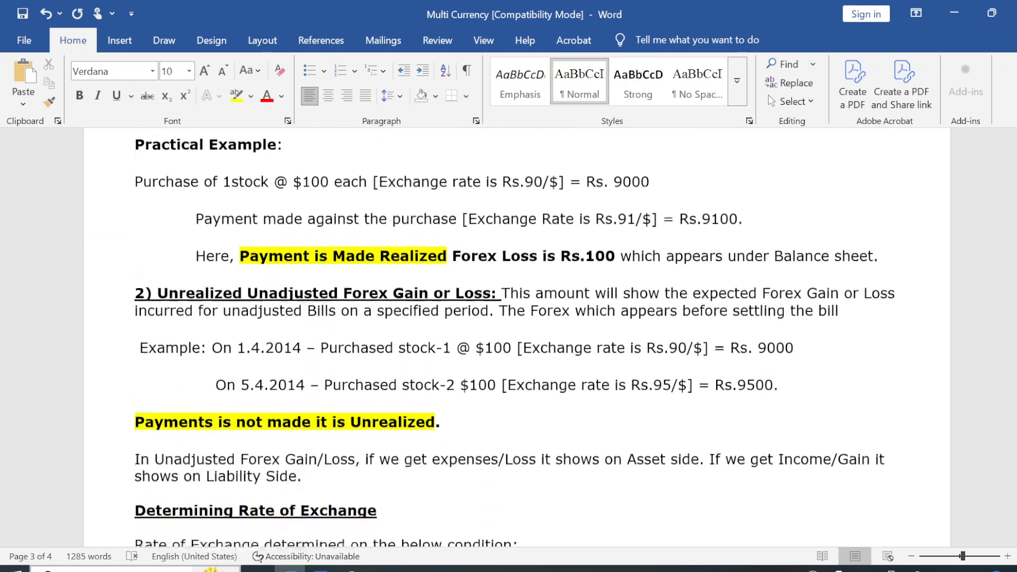
key("Up")
key("Up")
key("Up")
key("Up")
key("Up")
key("Up")
key("Up")
key("Up")
key("Up")
key("Up")
key("Up")
key("Up")
key("Up")
key("Up")
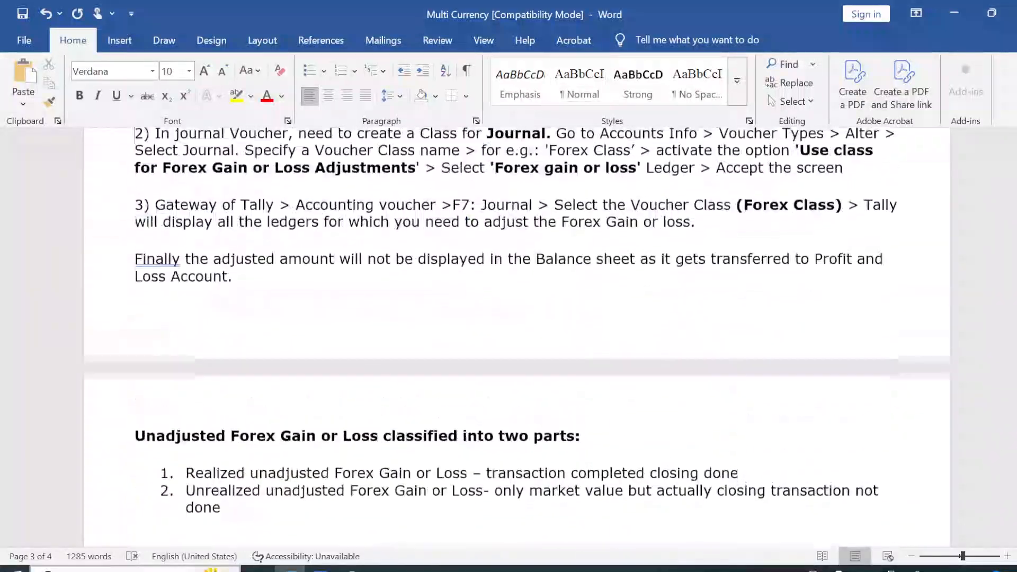
key("Up")
key("Up")
key("Up")
key("Up")
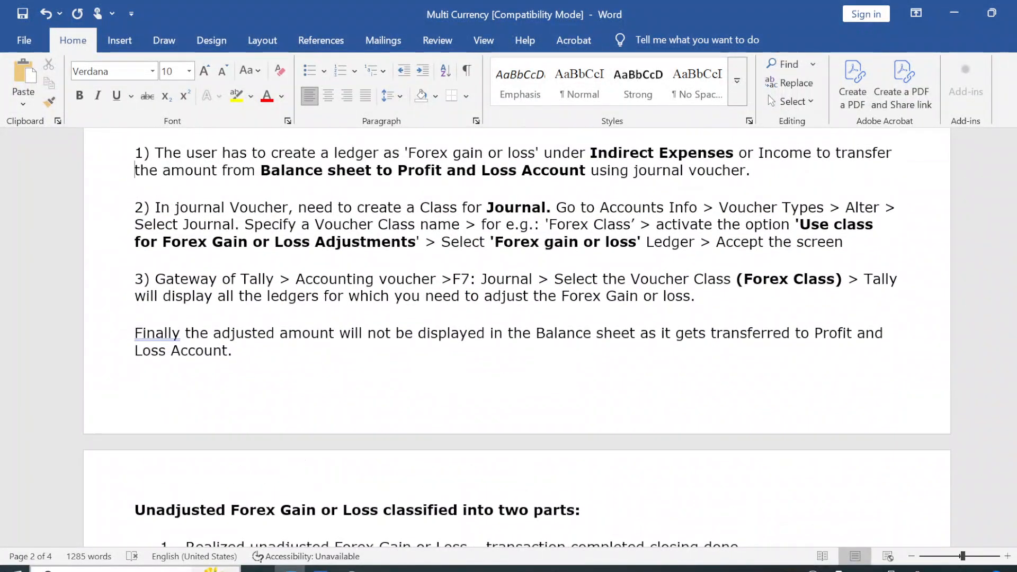
key("Down")
key("Down")
key("Down")
key("Down")
key("Down")
key("Down")
key("Down")
key("Down")
key("Down")
key("Down")
key("Down")
key("Down")
key("Down")
key("Down")
key("Down")
key("Down")
key("Down")
key("Down")
key("Down")
key("Down")
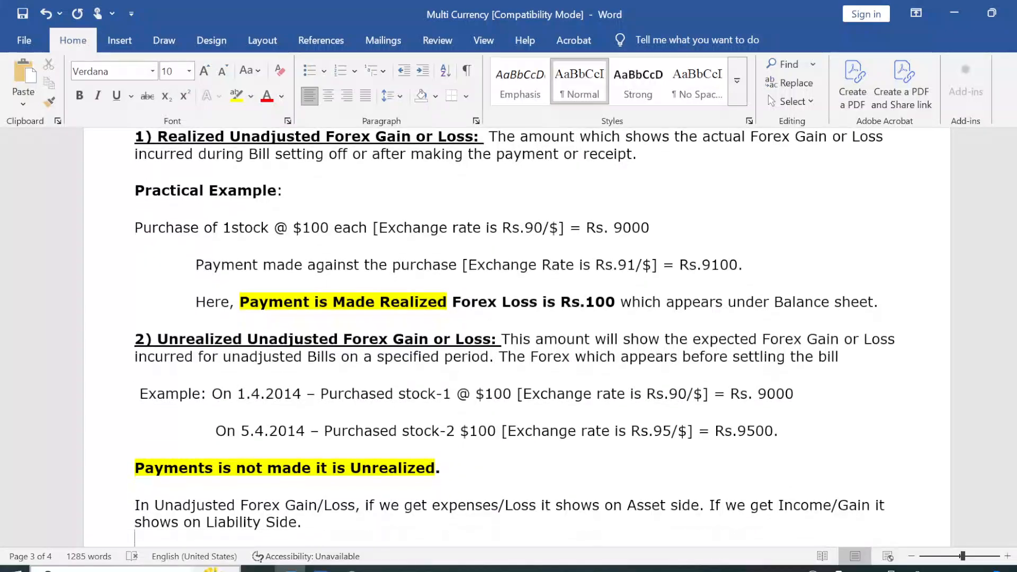
key("Up")
key("Up")
key("Up")
key("Up")
key("Up")
key("Up")
key("Up")
key("Up")
key("Up")
key("Up")
key("Up")
key("Up")
key("Up")
key("Up")
key("Up")
key("Up")
key("Up")
key("Up")
key("Up")
key("Up")
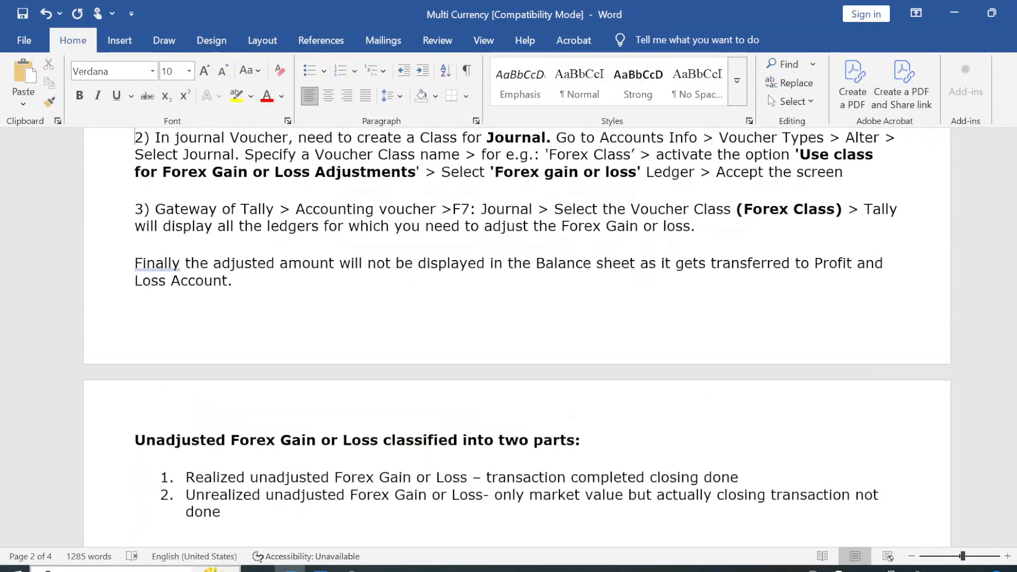
key("Up")
key("Up")
key("Down")
key("Down")
key("Down")
key("Down")
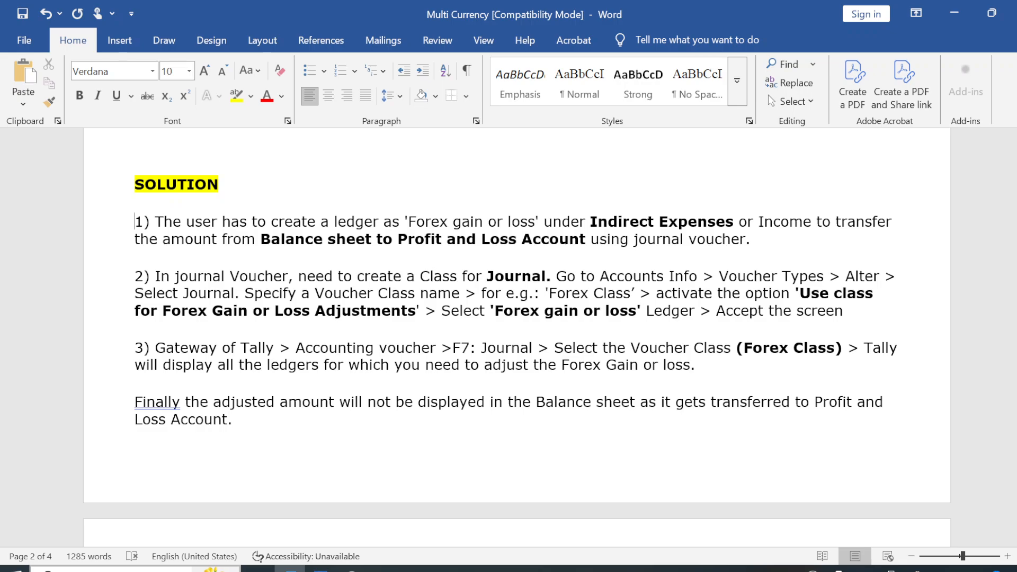
Switch back to TallyPrime and close the Balance Sheet, returning to the Gateway of Tally.
key("alt+Tab")
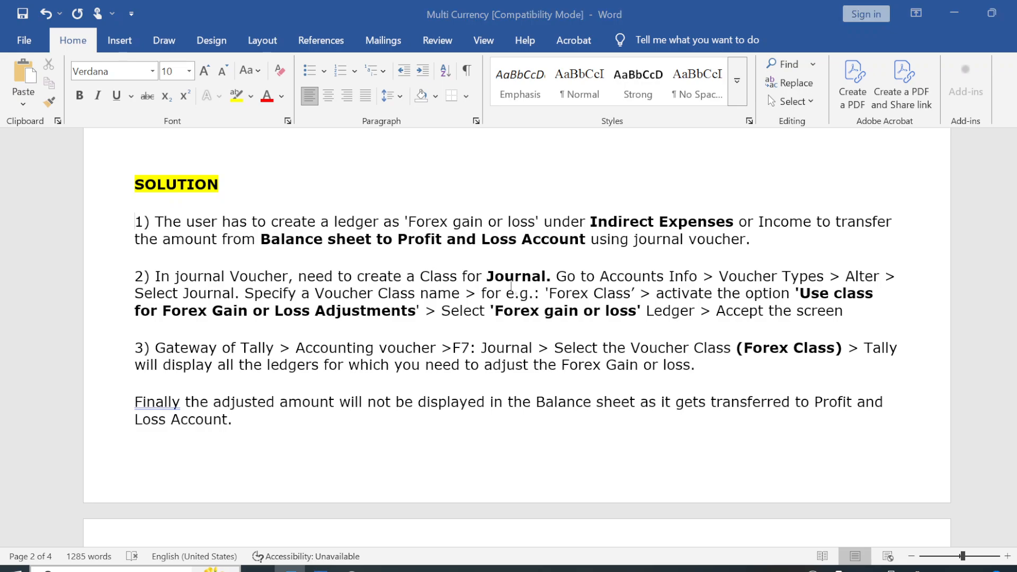
key("Escape")
key("c")
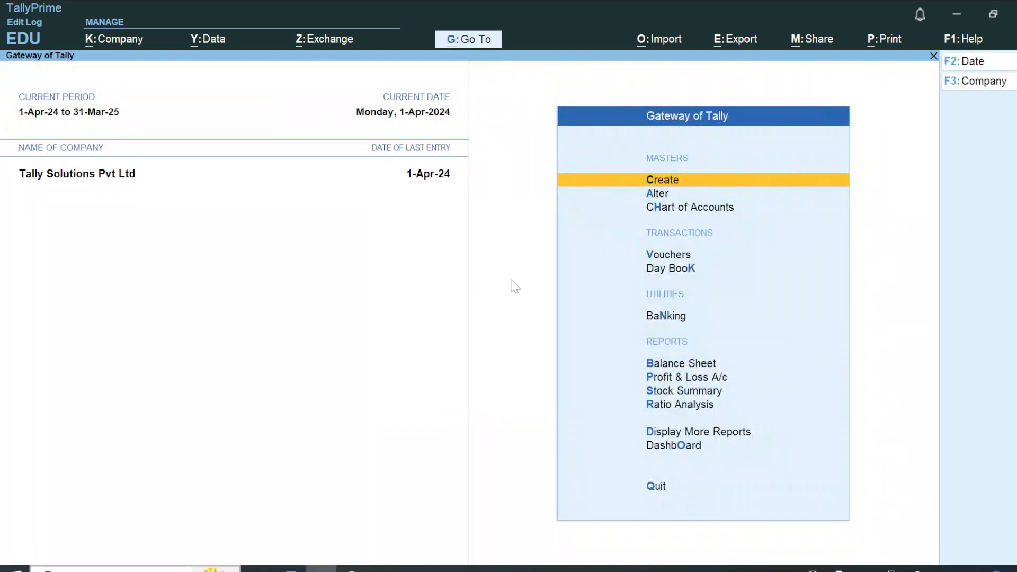
key("Return")
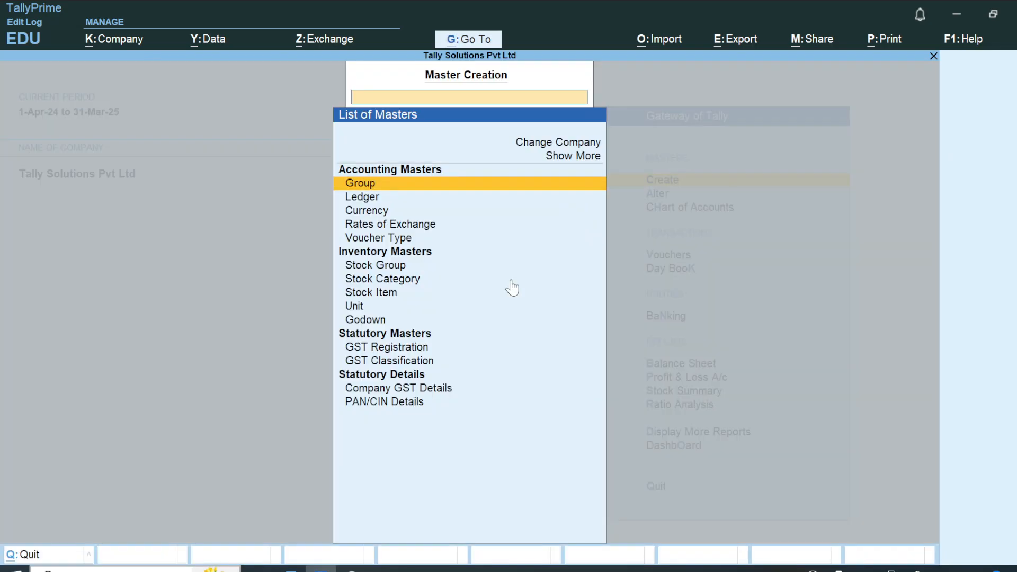
key("Down")
key("Down")
key("Down")
key("Down")
key("Return")
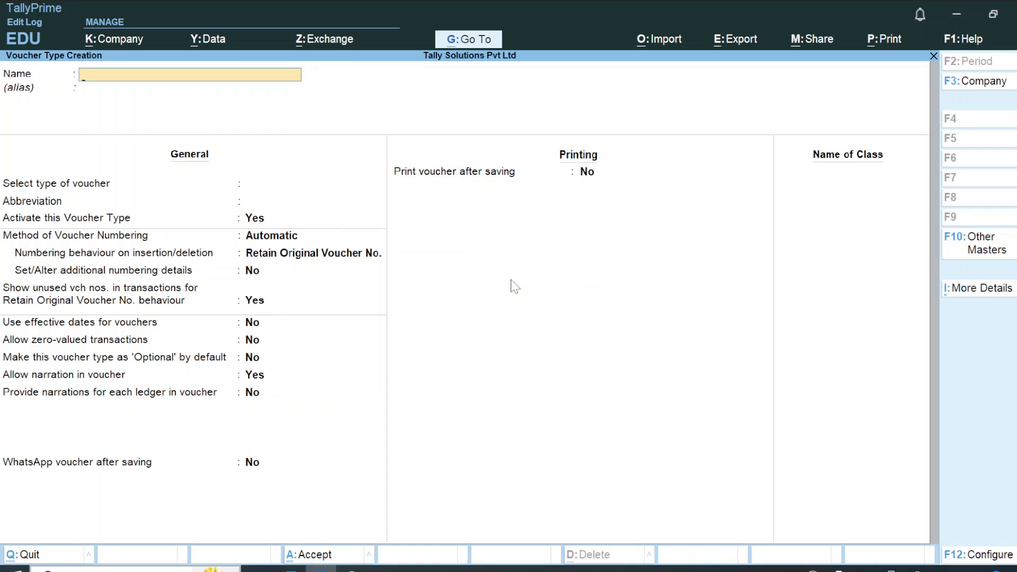
key("Escape")
key("Escape")
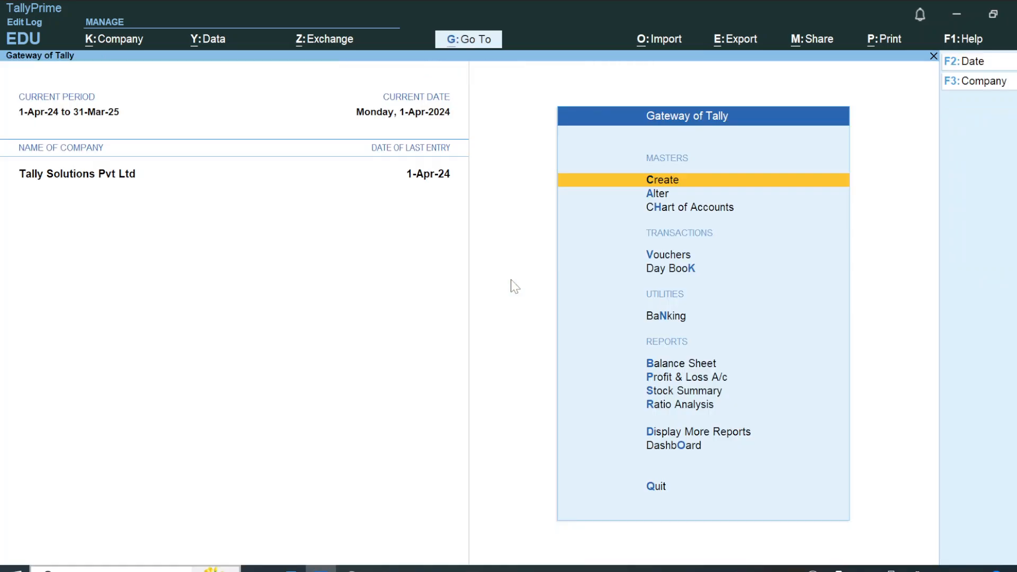
key("Escape")
key("n")
Open the Journal voucher type for alteration from the list of voucher types.
key("Down")
key("Return")
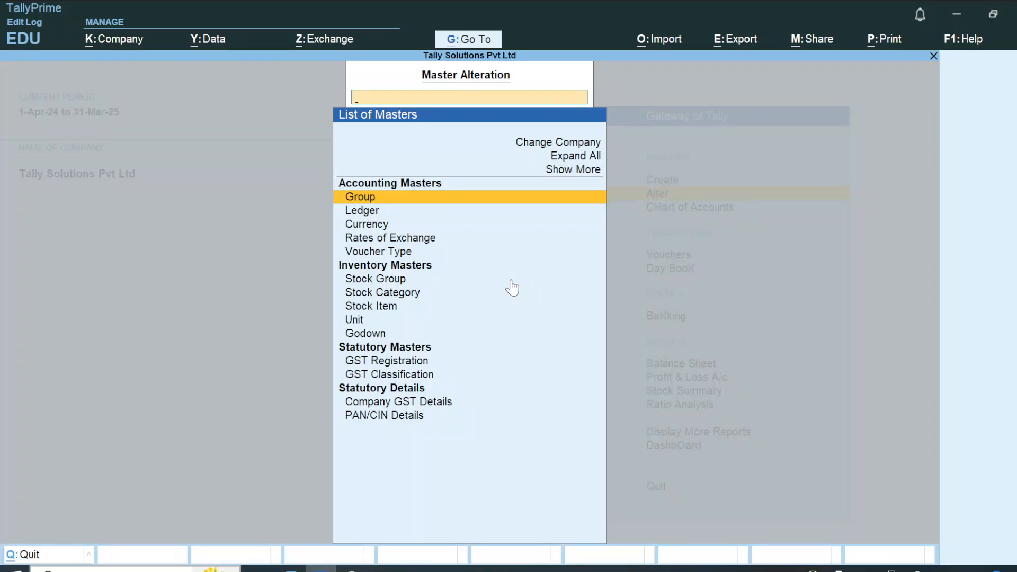
key("Down")
key("Down")
key("Down")
key("Down")
key("Return")
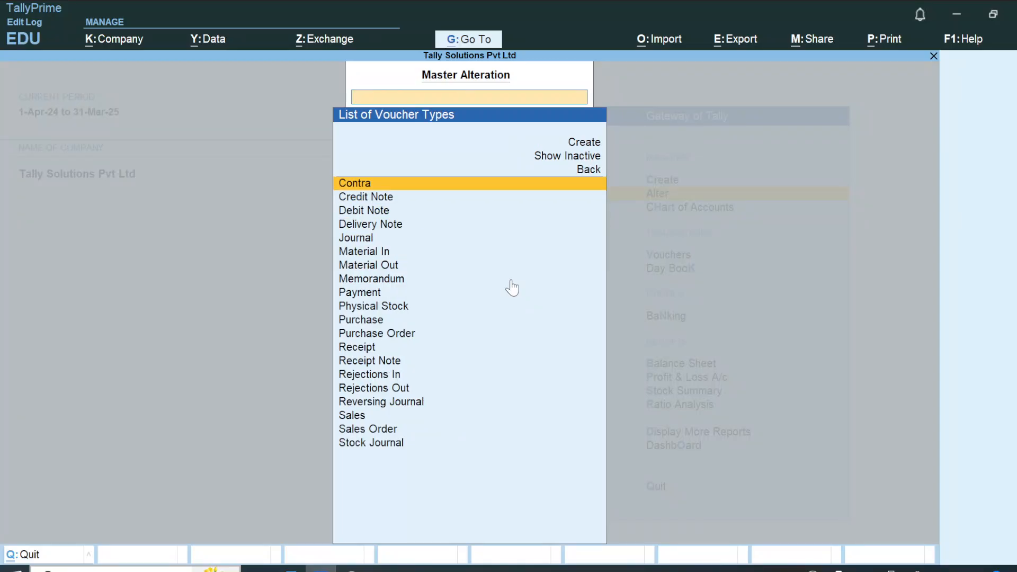
type("Jou")
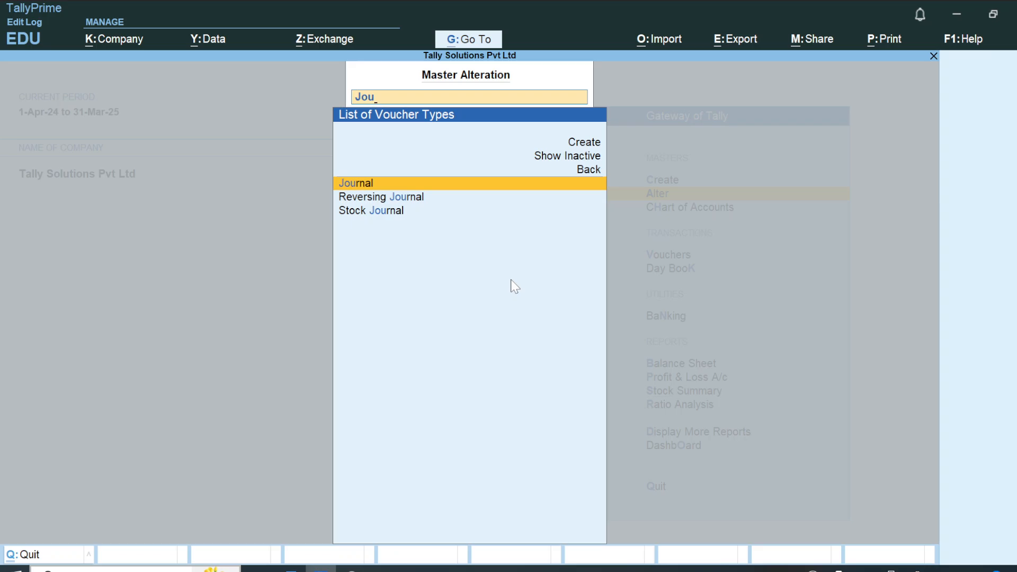
key("Return")
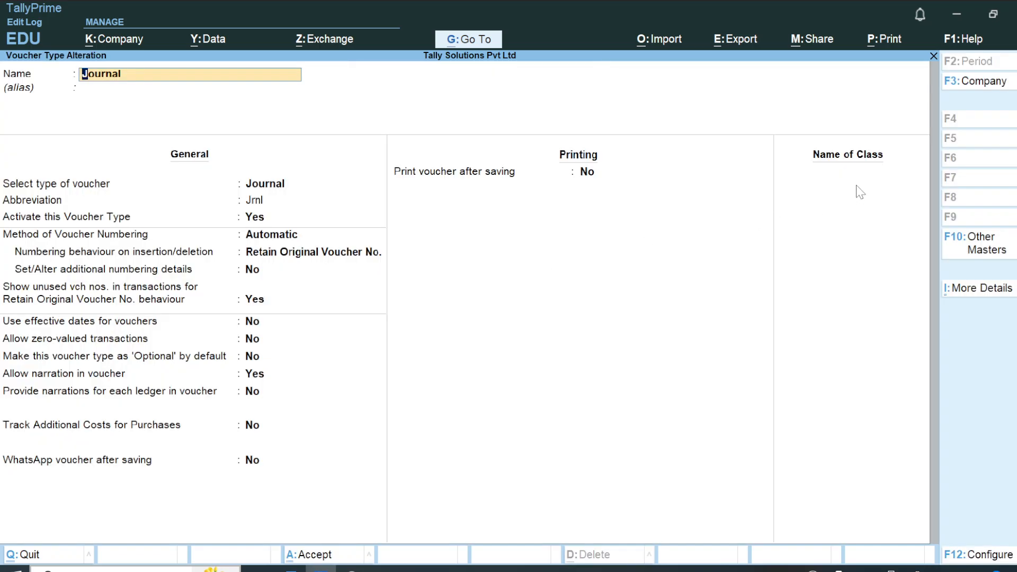
Copy the class name 'Forex Class from point 2 of the Word notes into the Journal voucher type's Name of Class.
left_click(856, 186)
key("alt+Tab")
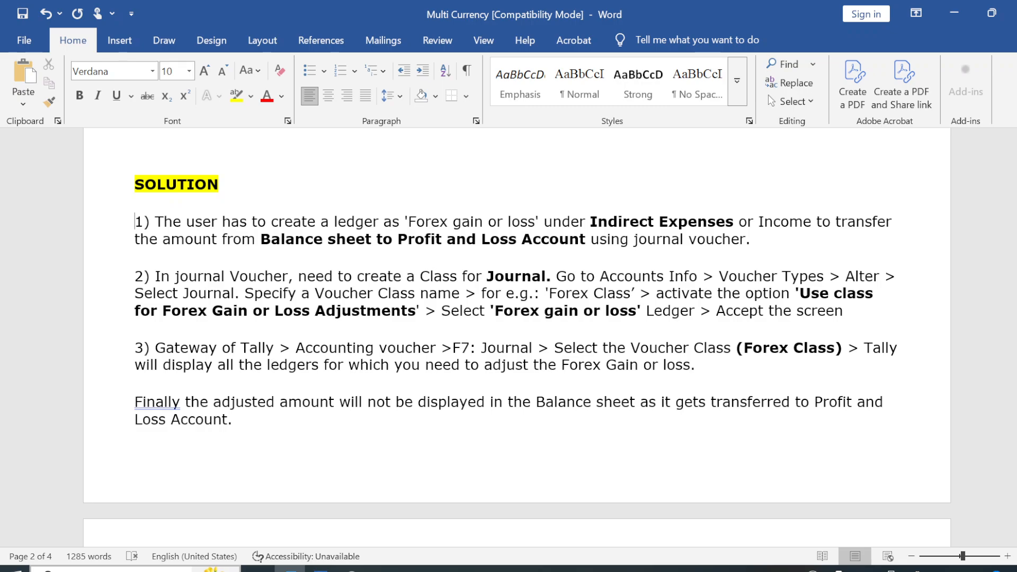
left_click_drag(549, 293, 630, 294)
key("ctrl+c")
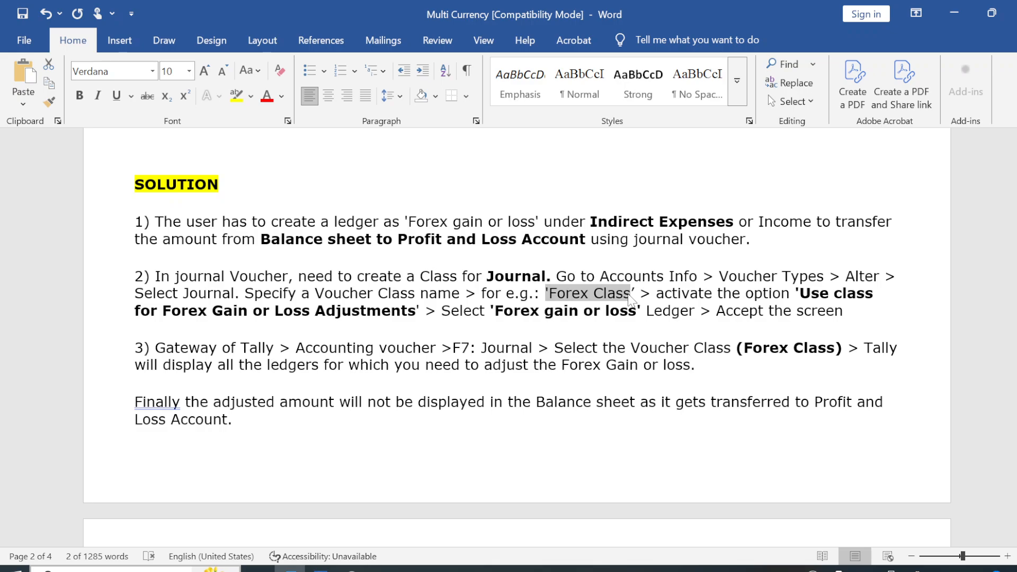
key("alt+Tab")
key("ctrl+v")
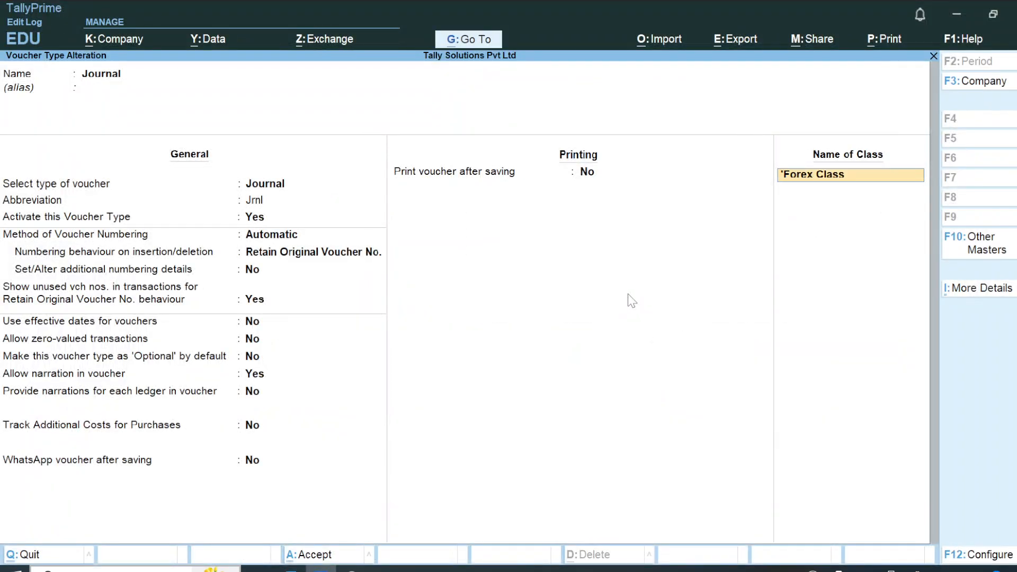
Open the new class's settings and set Use Class for Forex Gain/Loss Adjustments to Yes.
key("Return")
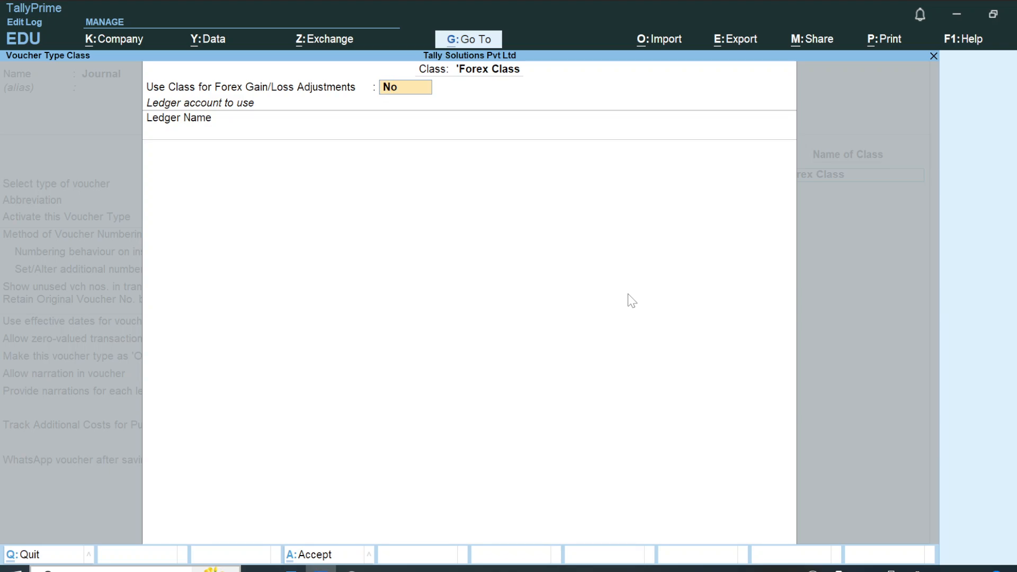
type("y")
key("Return")
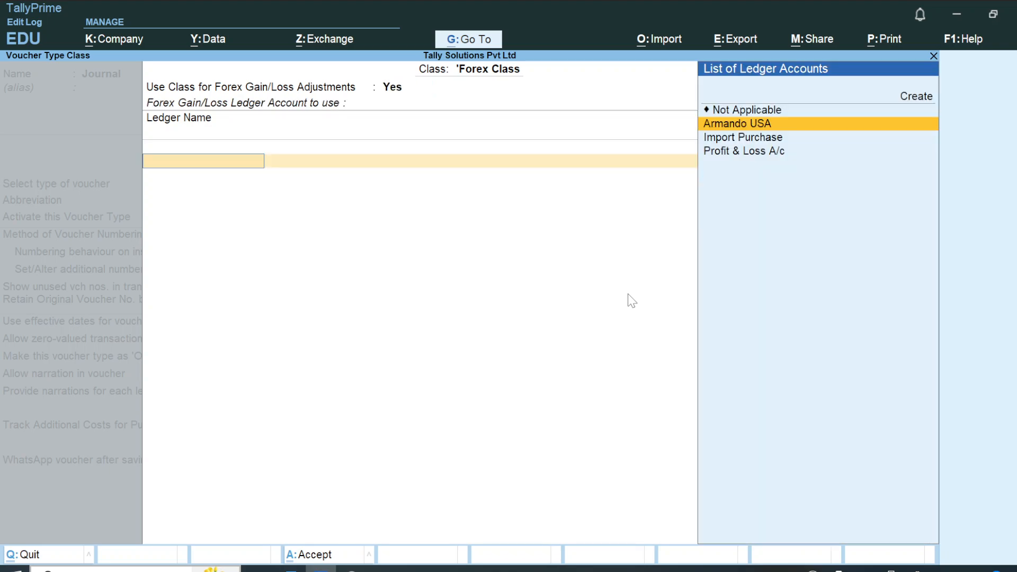
Check the notes briefly, then start a new ledger for the class's forex gain/loss account and name it Forex Loss.
key("alt+Tab")
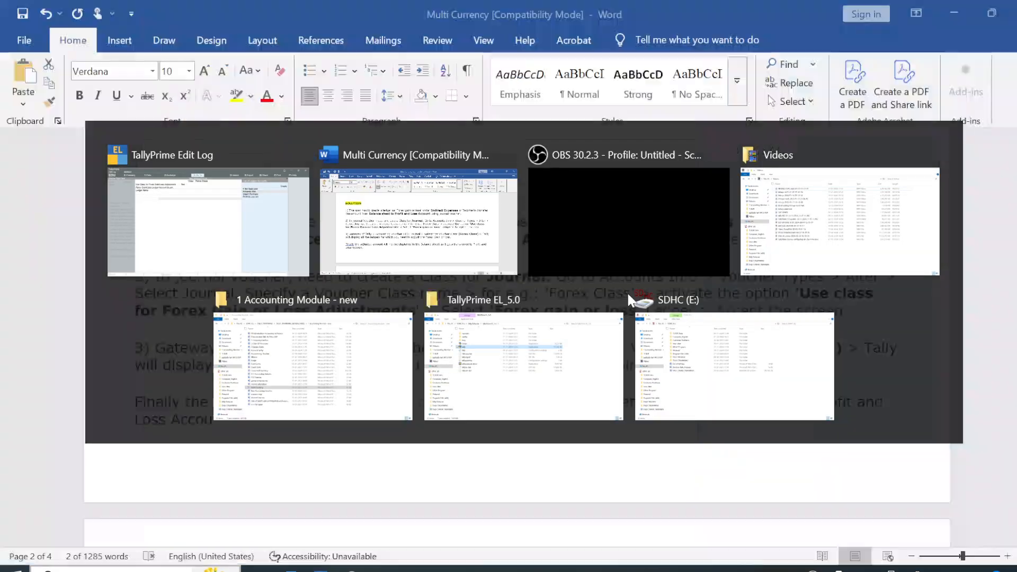
key("alt+Tab")
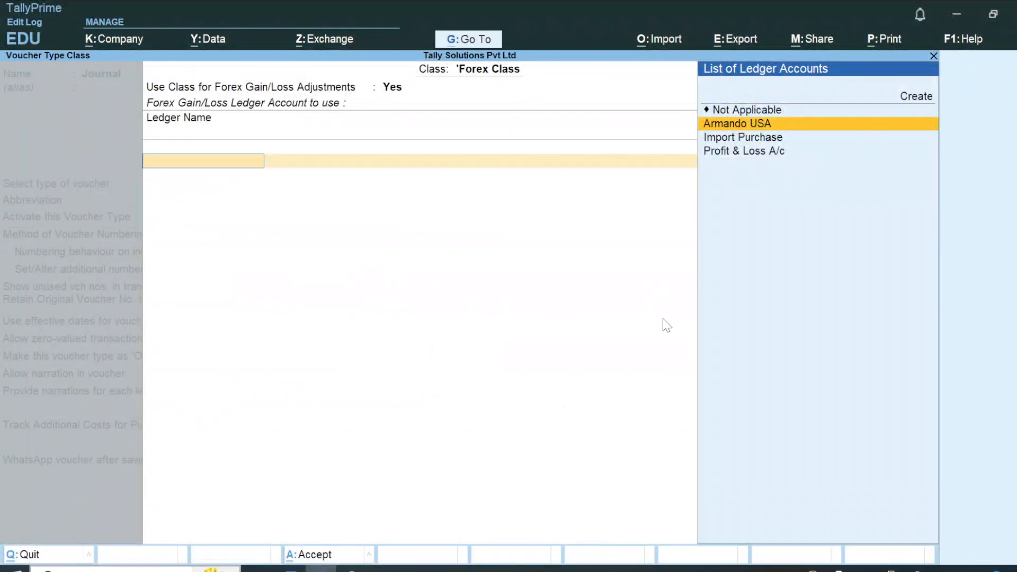
key("Up")
key("Up")
key("Return")
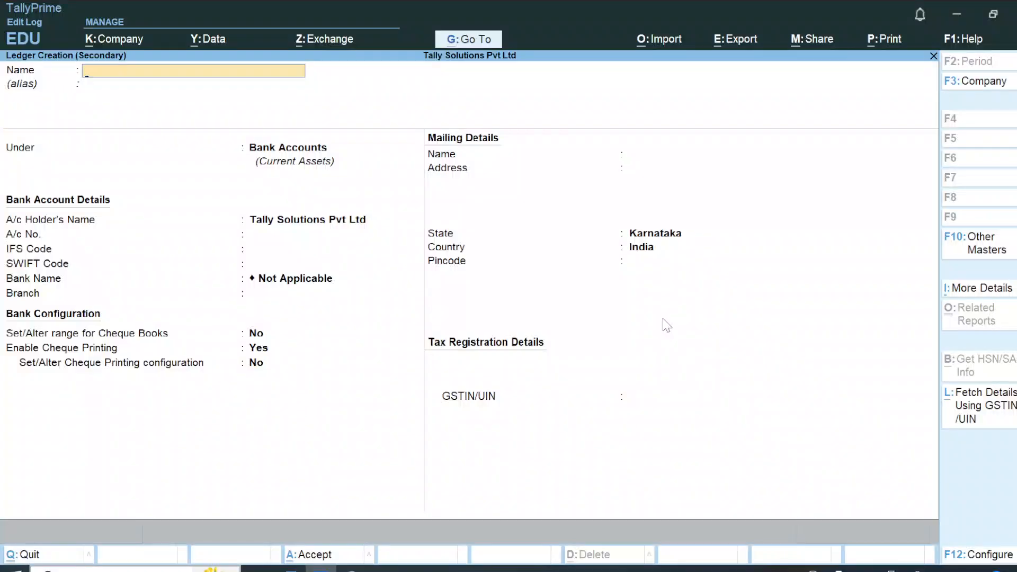
type("Fo")
type("rex")
type(" Lo")
type("dd")
key("BackSpace")
key("BackSpace")
type("ss")
key("Return")
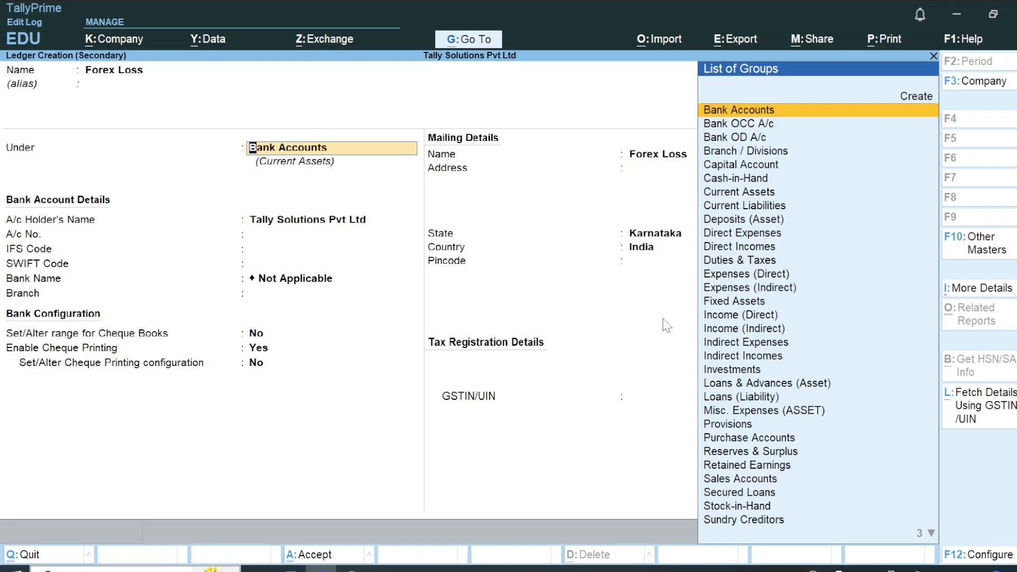
Place the Forex Loss ledger under Indirect Expenses and save it with its remaining default settings.
type("In")
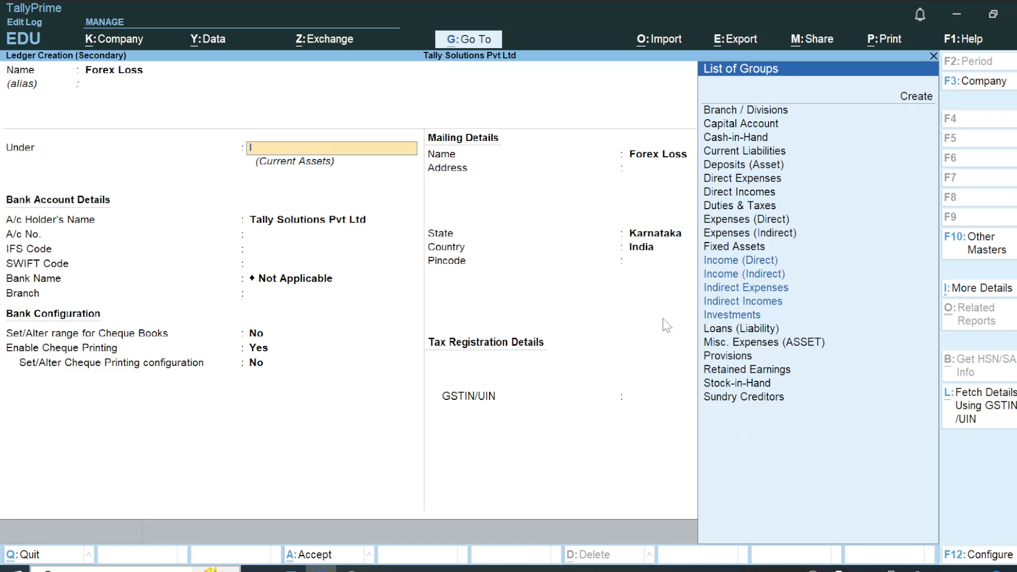
key("Down")
key("Down")
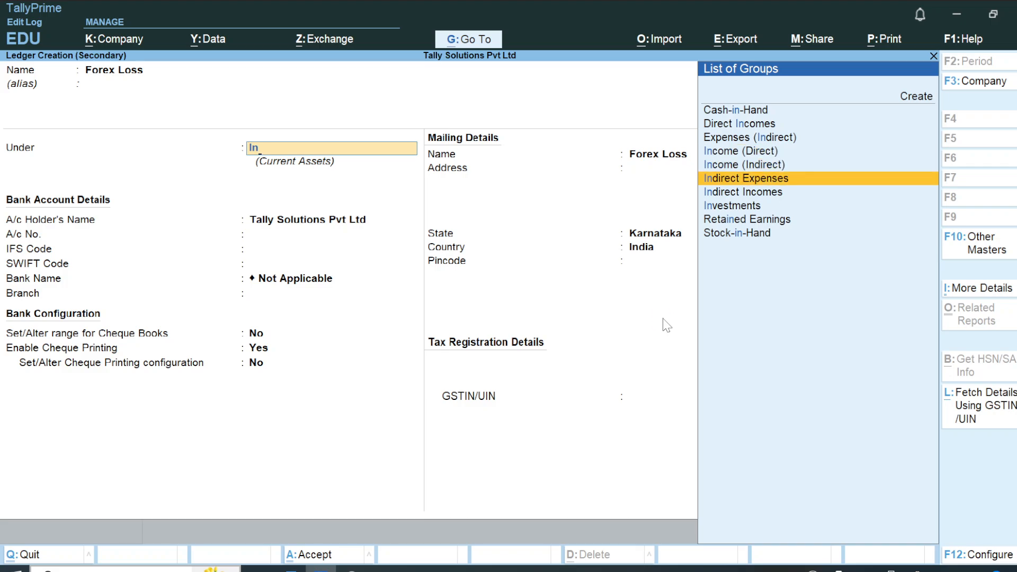
key("Return")
key("Return")
key("Return")
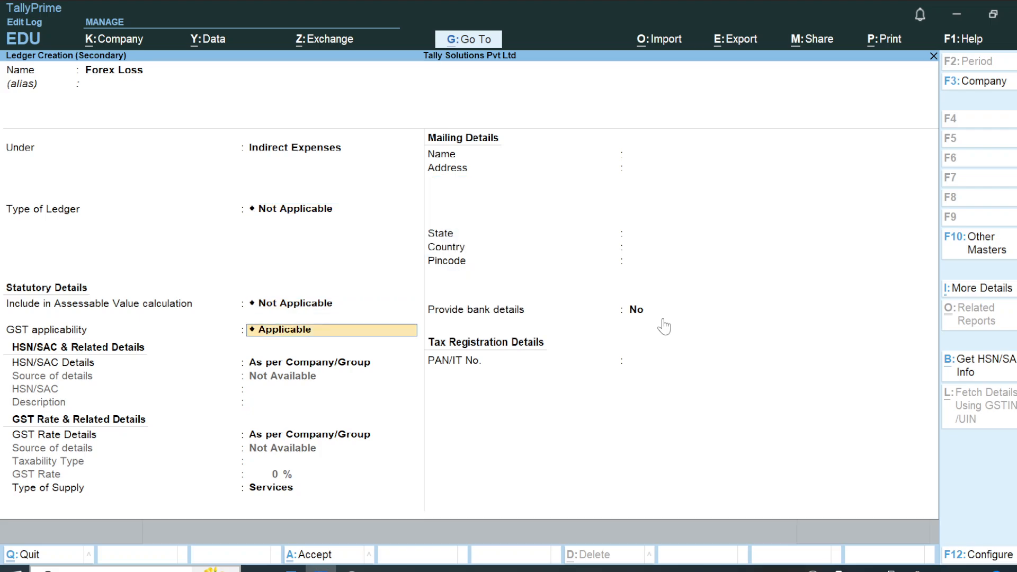
key("ctrl")
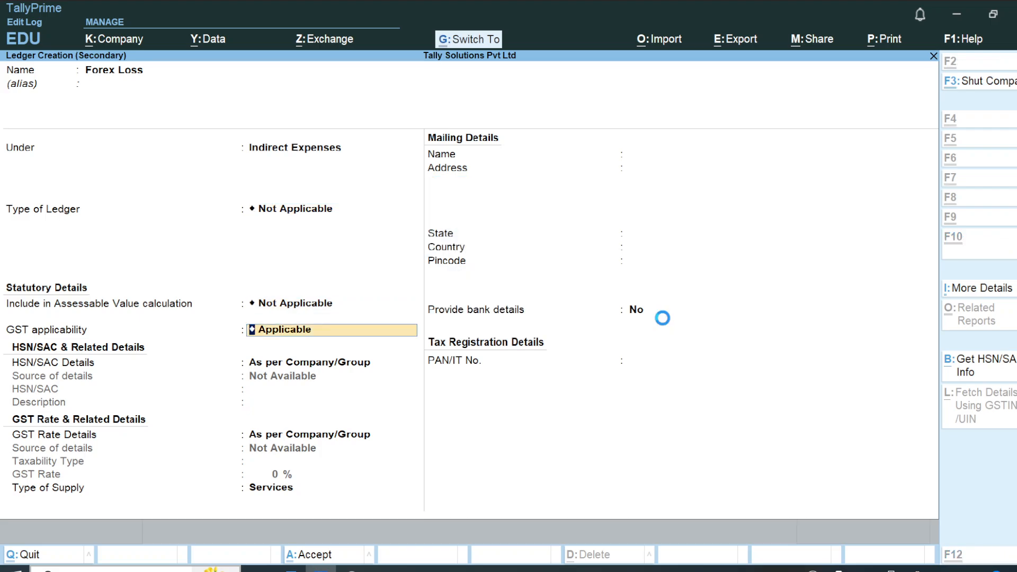
key("ctrl+a")
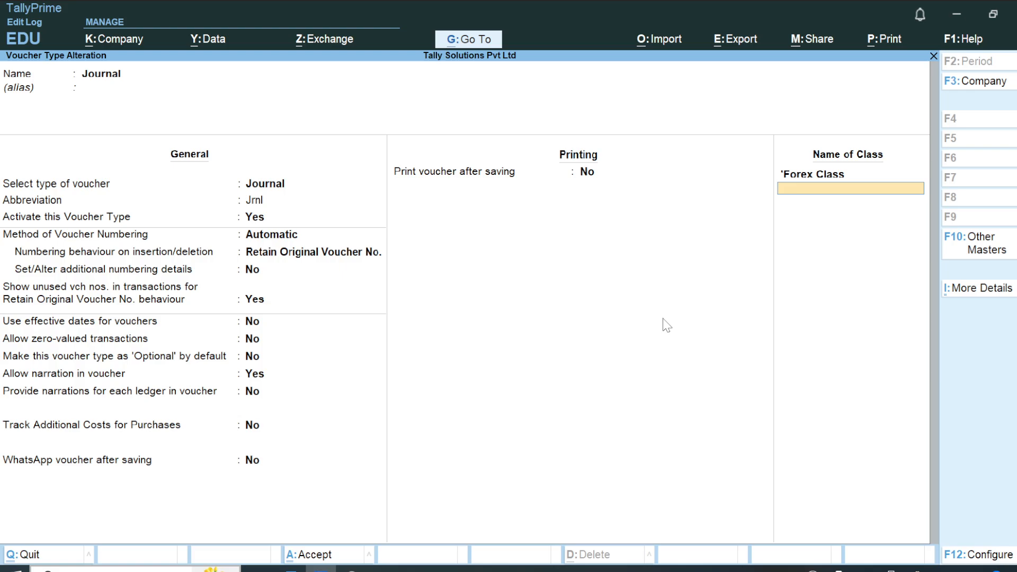
Remove the leading apostrophe so the Journal class is named Forex Class, and reopen its forex gain/loss ledger selection.
key("Up")
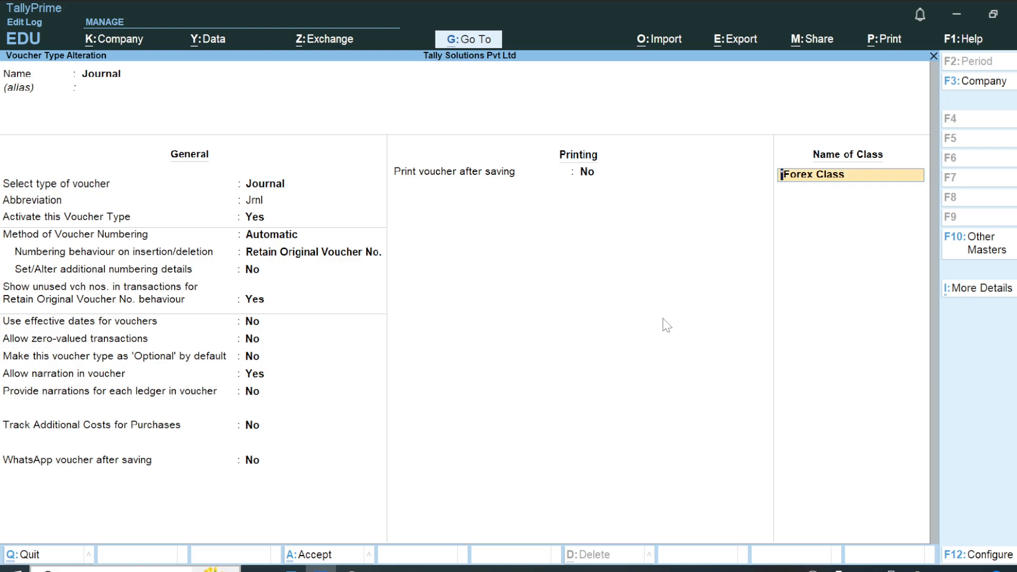
key("ctrl")
key("ctrl")
key("Return")
key("Return")
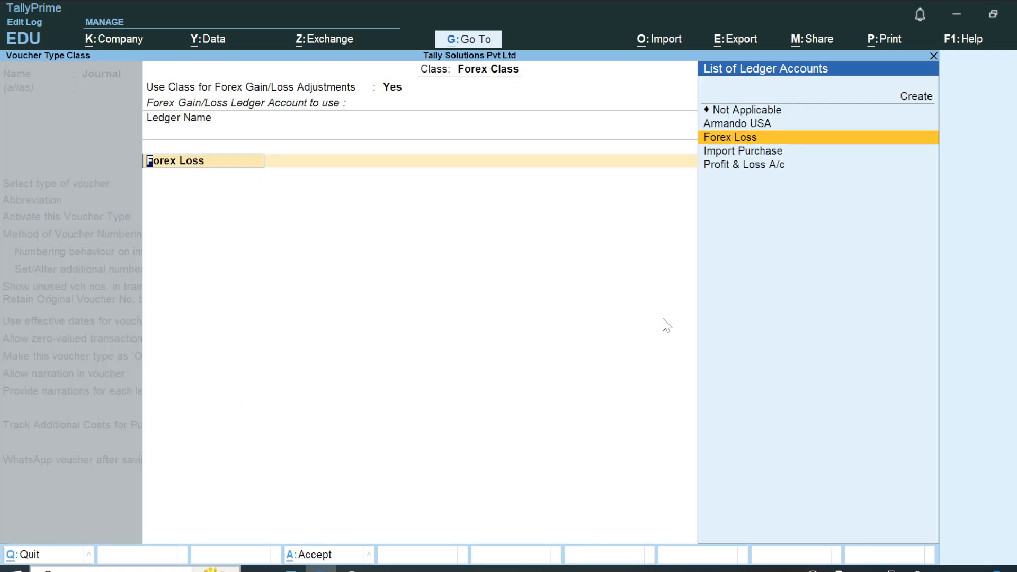
Start another new ledger from the class's ledger selection and name it Forex Income.
key("Up")
key("Up")
key("Up")
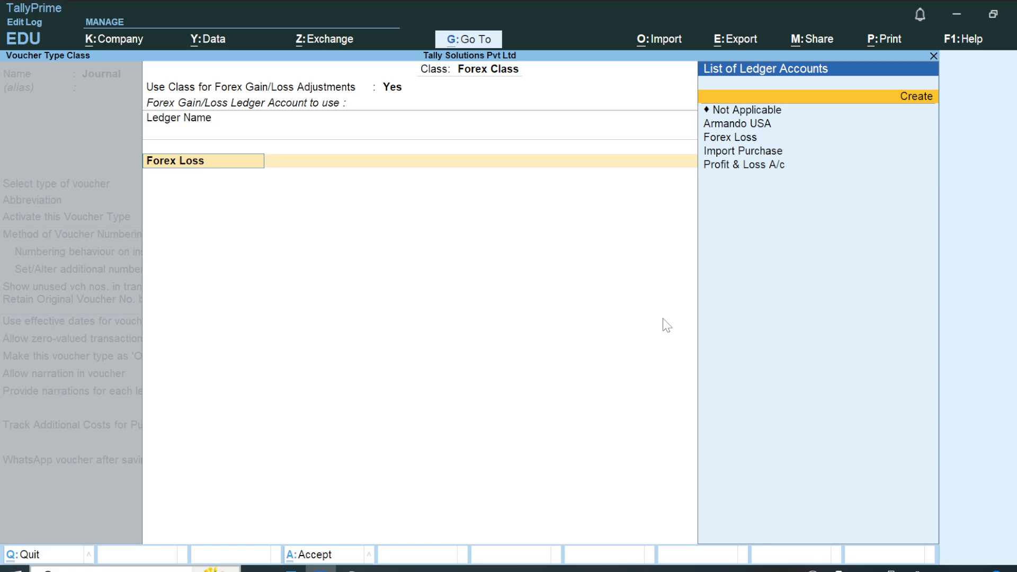
key("Return")
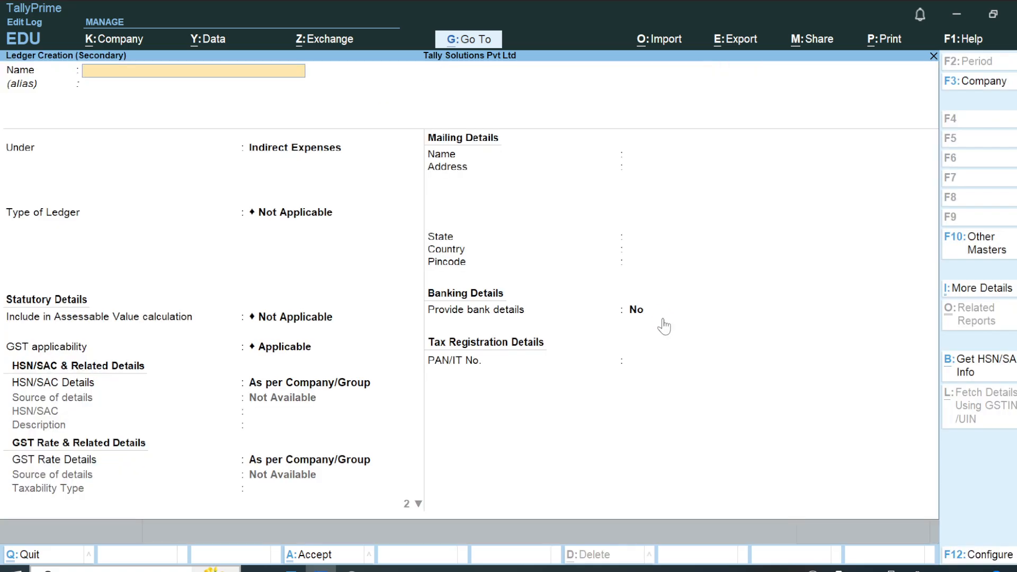
type("Forex income")
key("Return")
Place the Forex Income ledger under Indirect Incomes and save it.
key("Down")
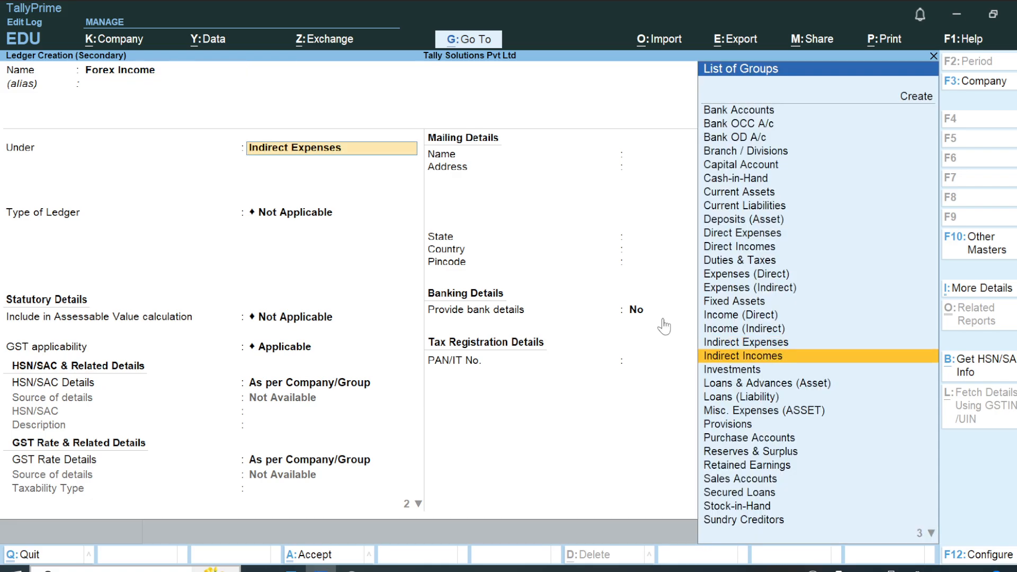
key("Return")
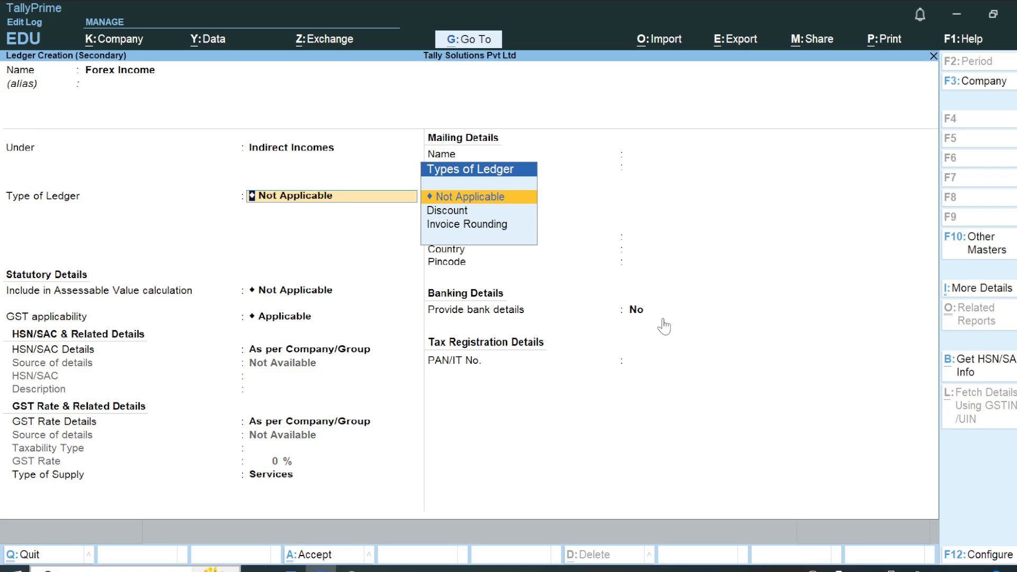
key("ctrl")
key("ctrl+a")
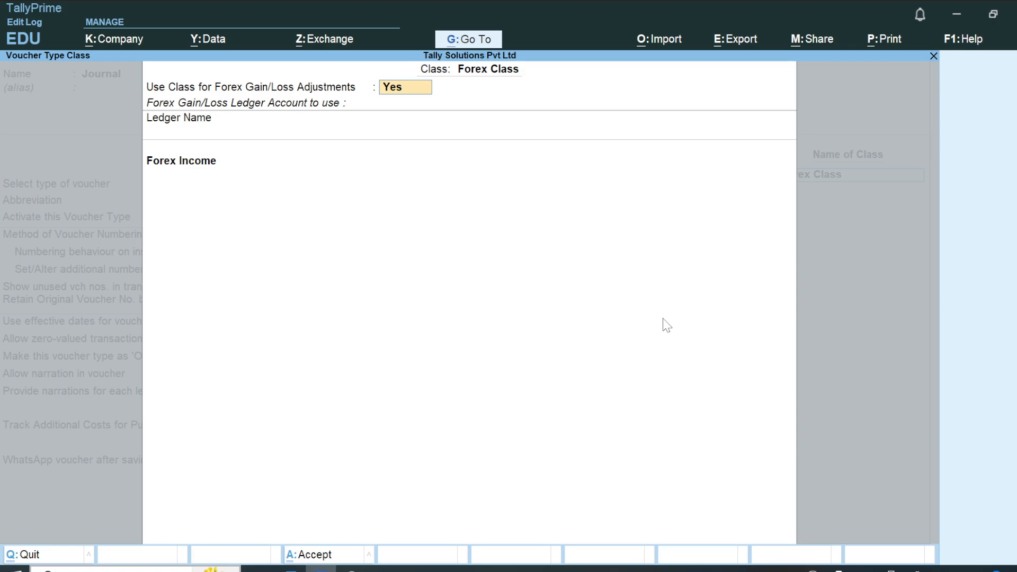
Accept the Forex Class settings with Forex Income as its ledger and save the Journal voucher type.
key("Return")
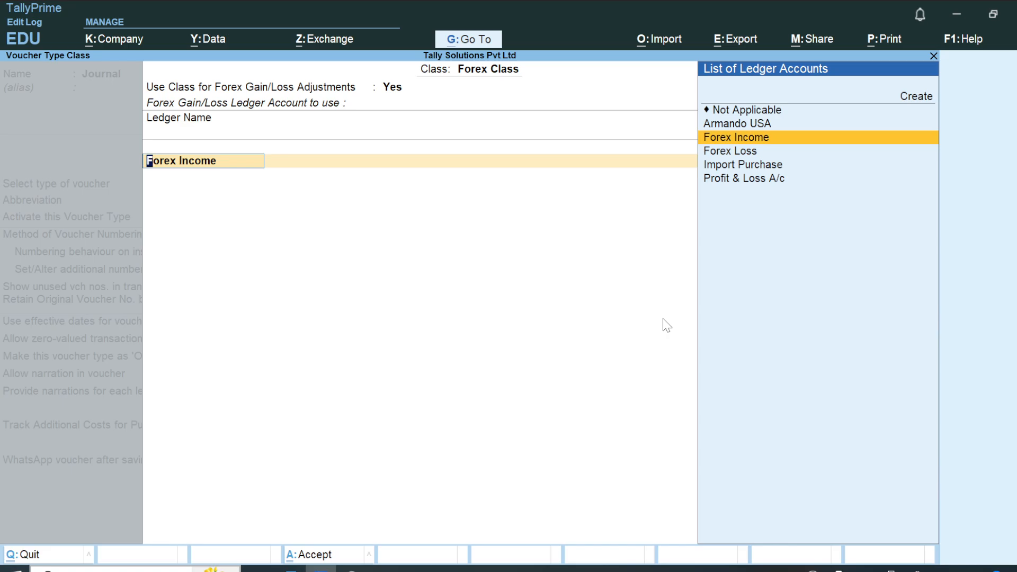
key("ctrl+a")
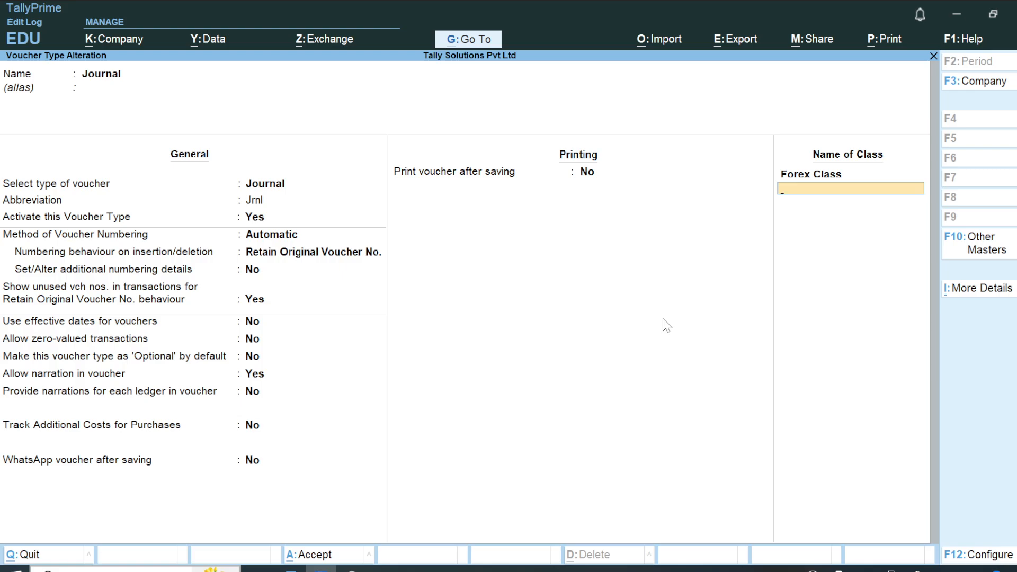
key("ctrl+a")
key("Return")
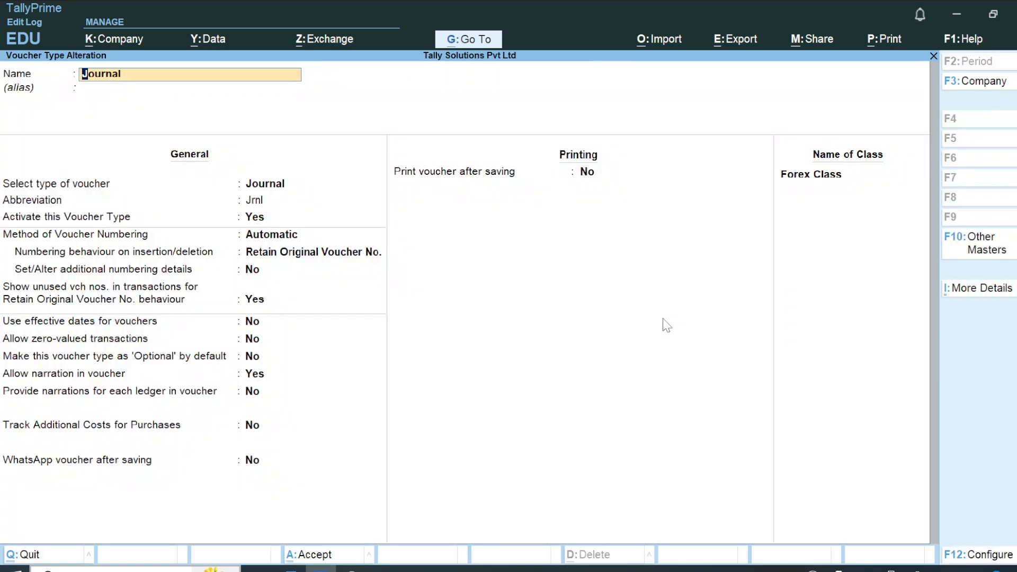
key("Return")
key("Return")
key("Return")
key("Return")
key("Return")
key("Return")
key("Return")
key("Return")
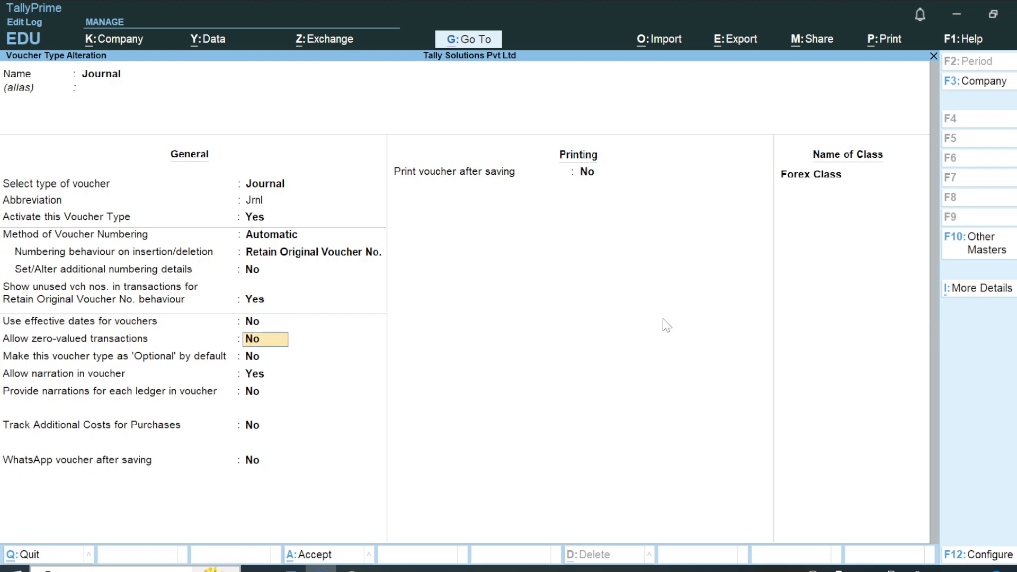
left_click(342, 557)
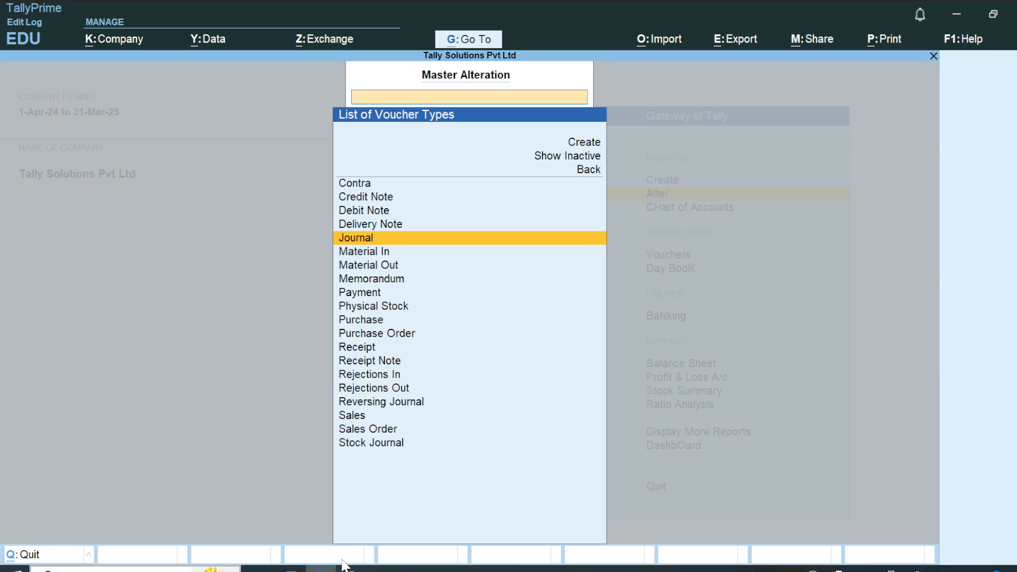
Check the notes briefly, leave the voucher type list and open voucher entry from the Gateway of Tally.
key("alt+Tab")
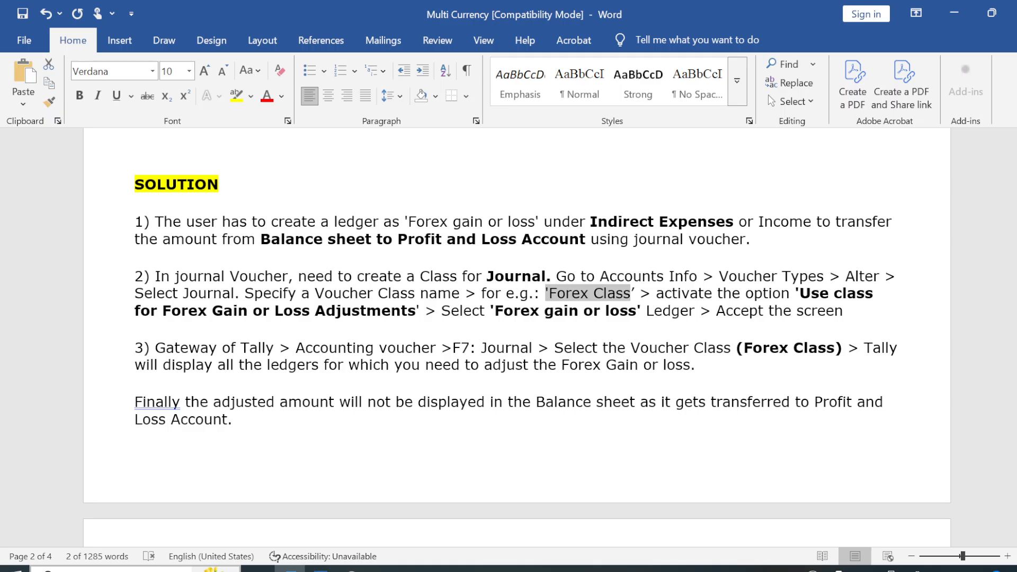
key("alt+Tab")
key("Escape")
key("Escape")
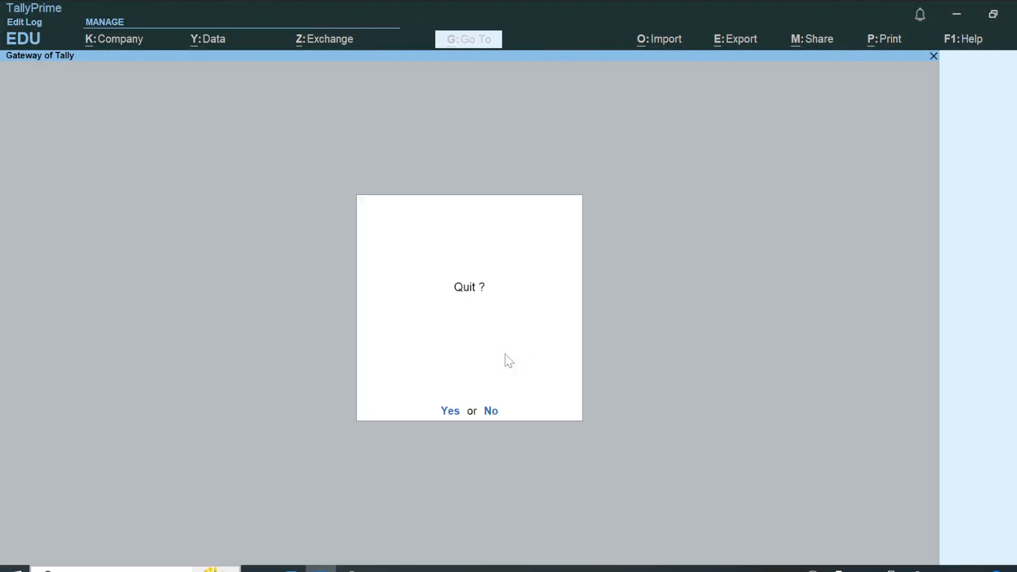
key("Escape")
key("Down")
key("Down")
key("Down")
key("Up")
key("Return")
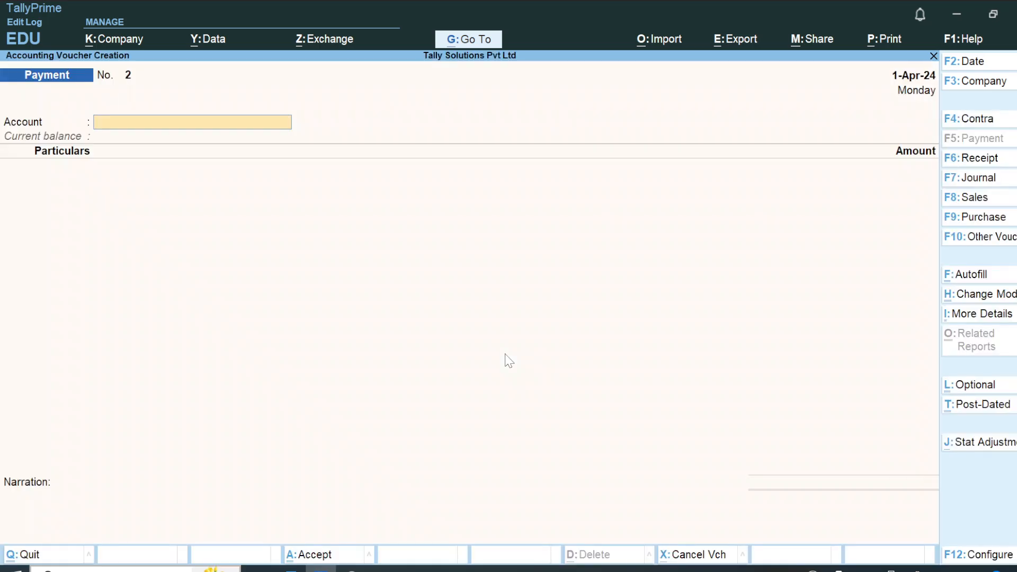
In the Word notes, delete the word Accounting before voucher in point 3.
key("alt+Tab")
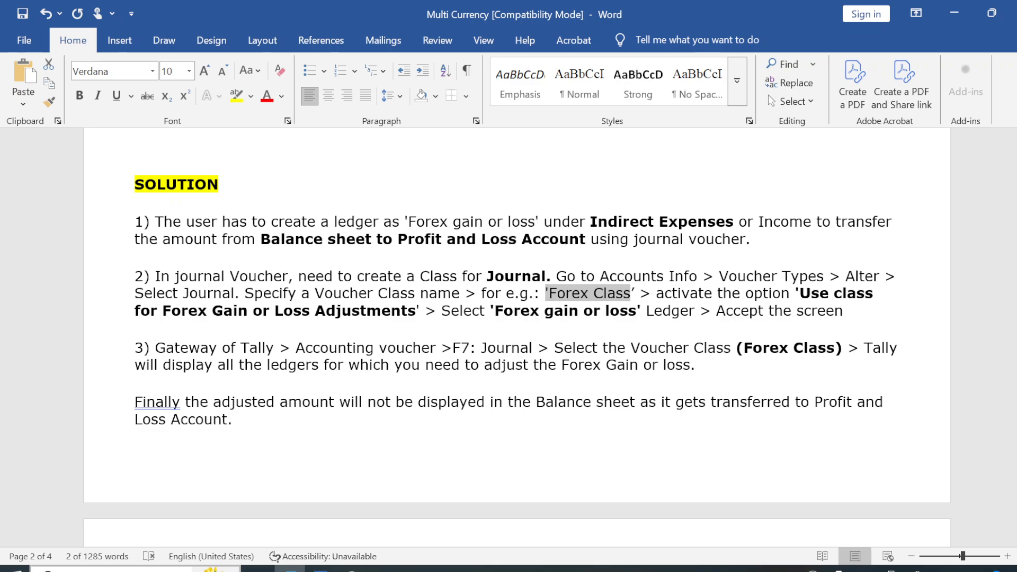
left_click(375, 348)
key("BackSpace")
key("BackSpace")
key("BackSpace")
key("BackSpace")
key("BackSpace")
key("BackSpace")
key("BackSpace")
key("BackSpace")
key("BackSpace")
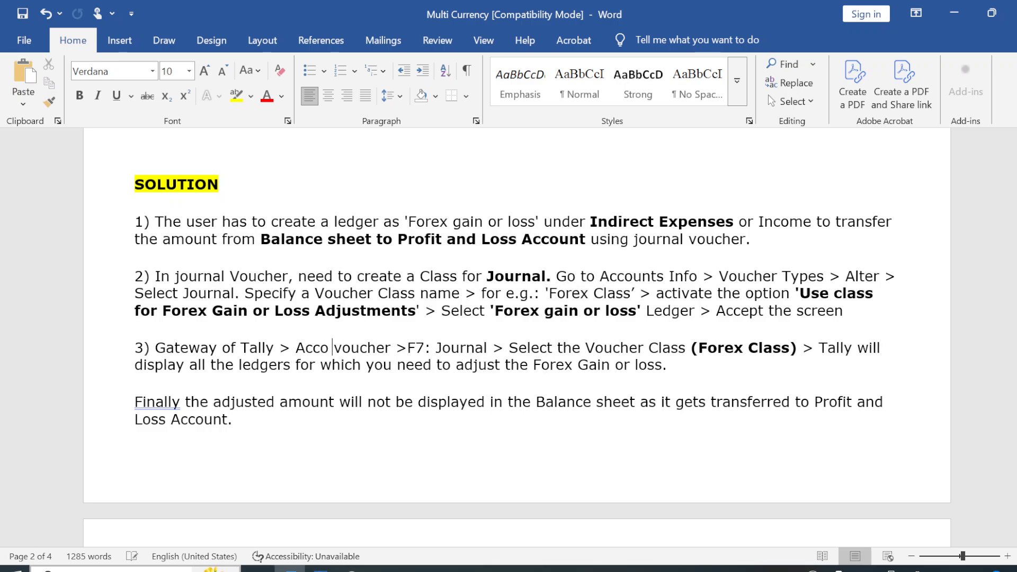
key("BackSpace")
key("BackSpace")
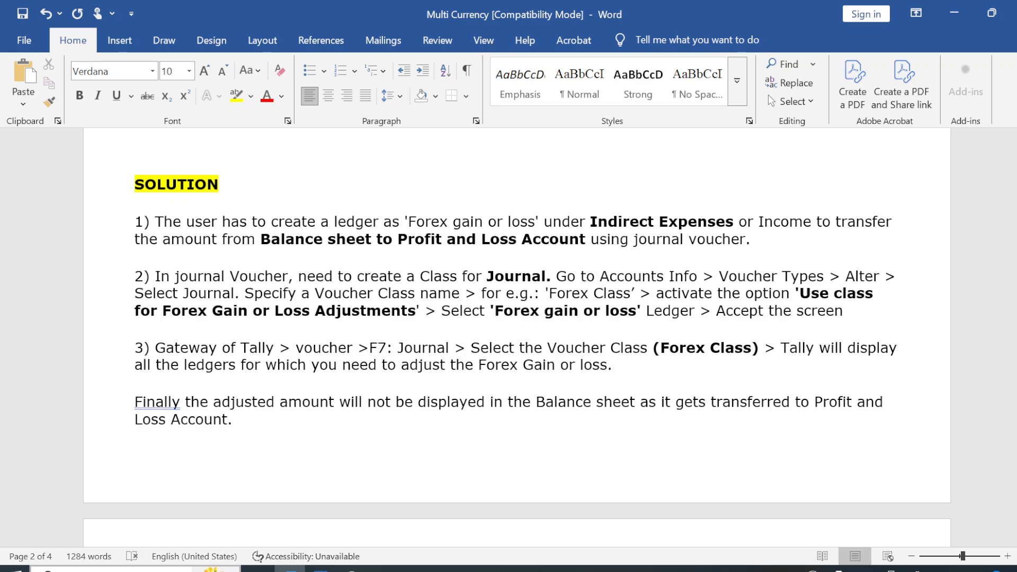
Start a Journal voucher in TallyPrime with the voucher class Forex Class and Forex Loss as the account, consulting the notes for point 3.
key("alt+Tab")
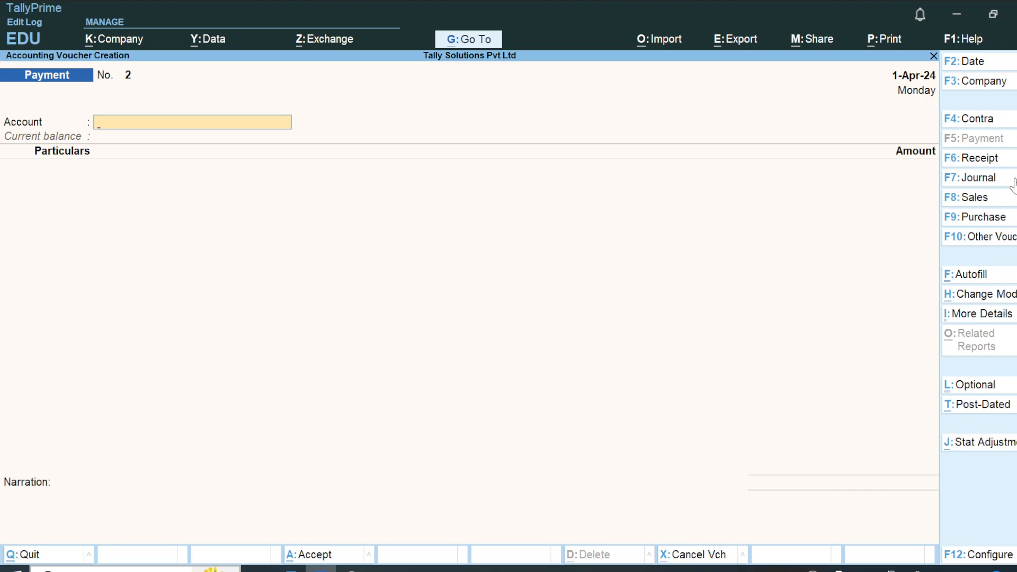
left_click(1012, 182)
key("alt+Tab")
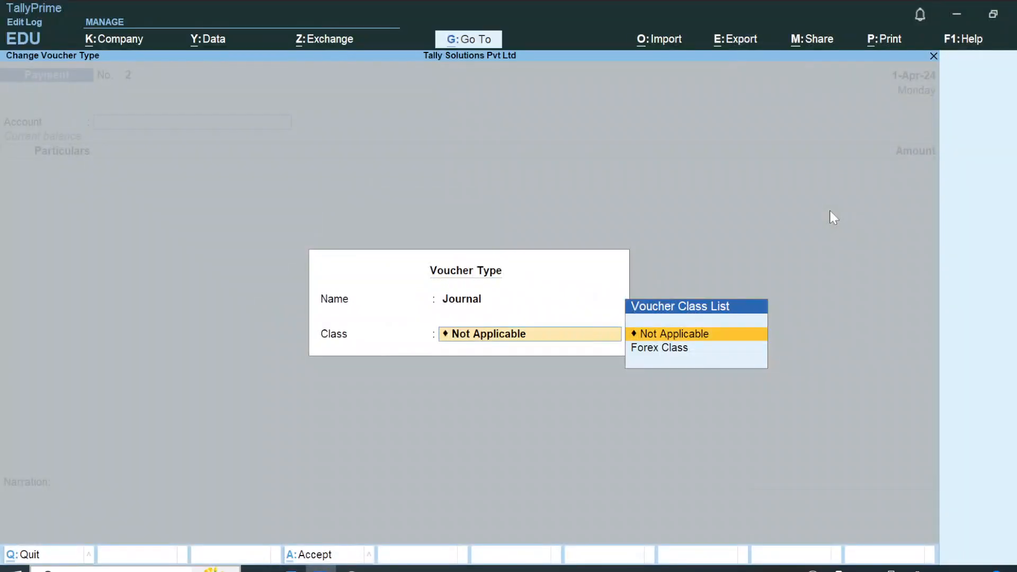
key("Down")
key("Return")
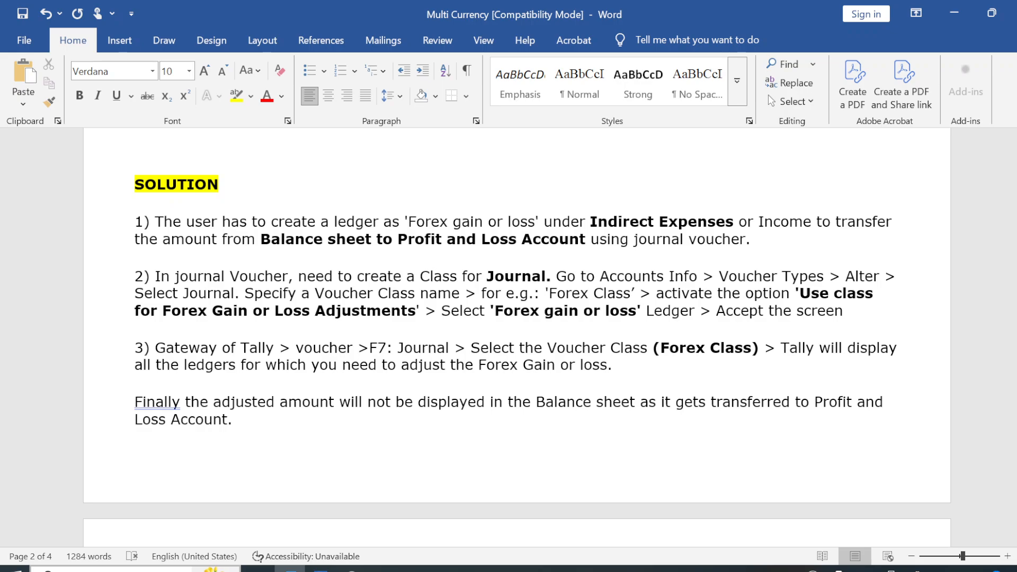
left_click(233, 419)
key("alt+Tab")
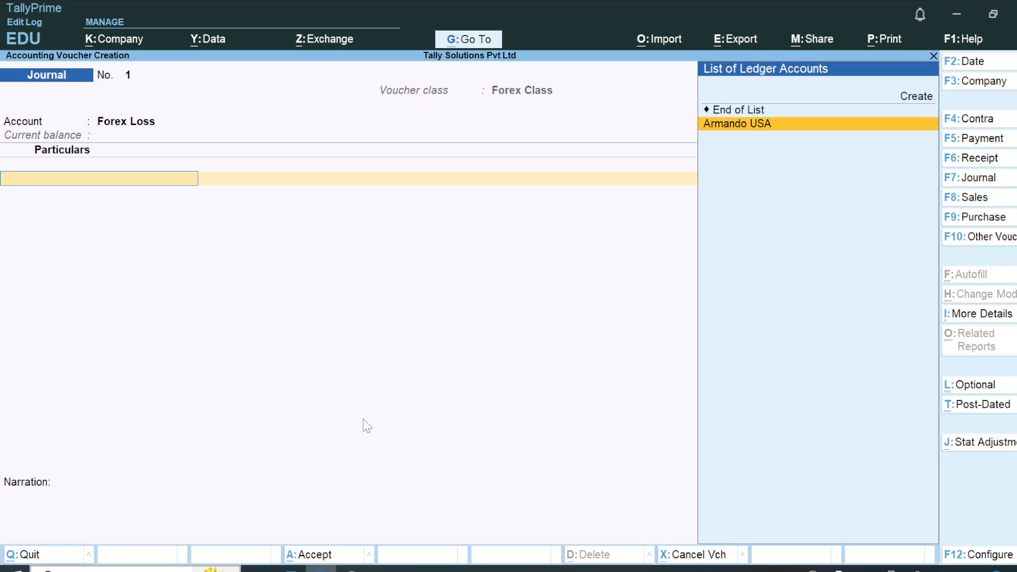
Add the USA supplier's ledger to the journal and adjust its pending bill 1 for 9,200.00 Cr.
key("Return")
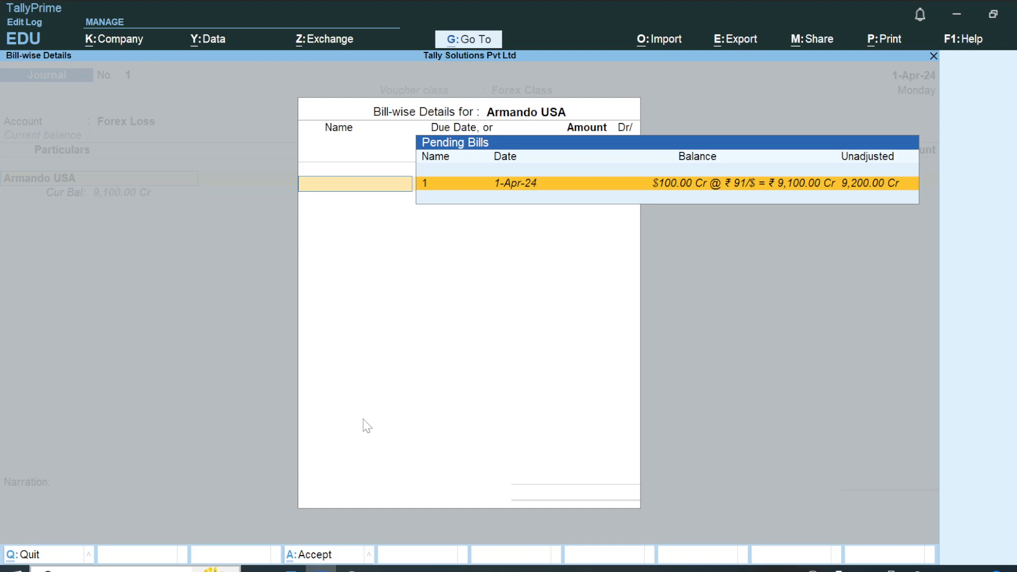
type("1")
key("Return")
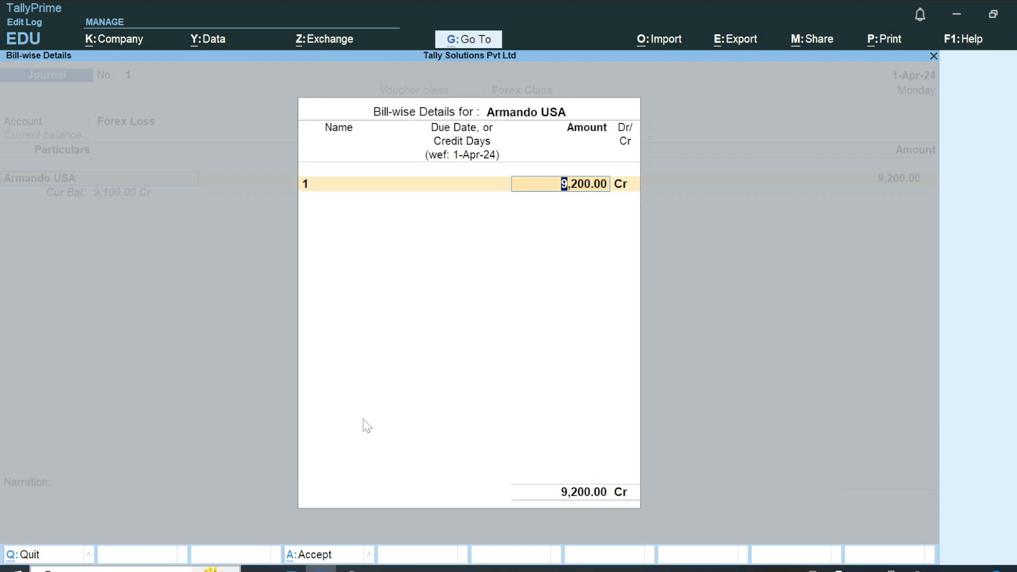
key("Return")
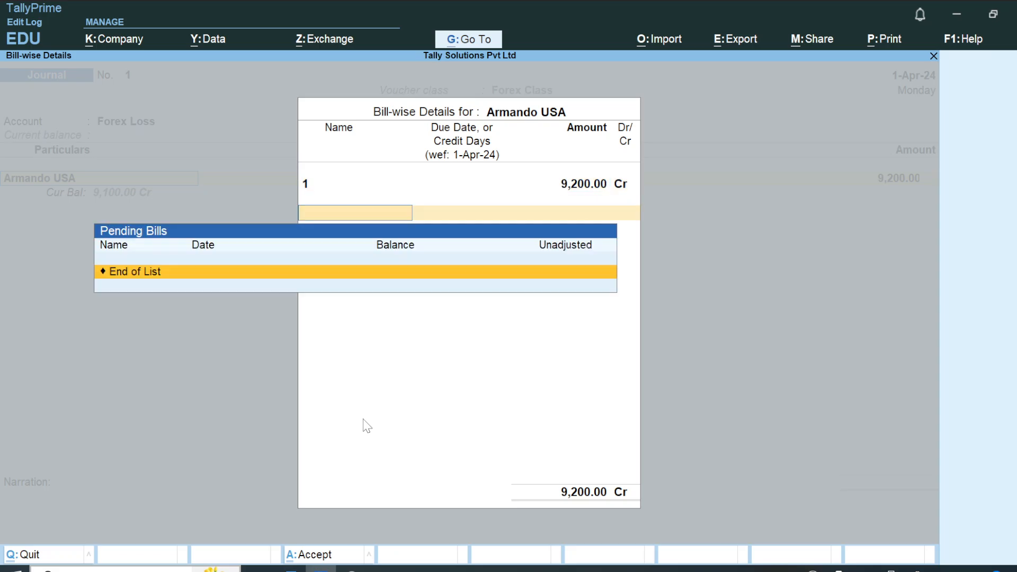
key("Return")
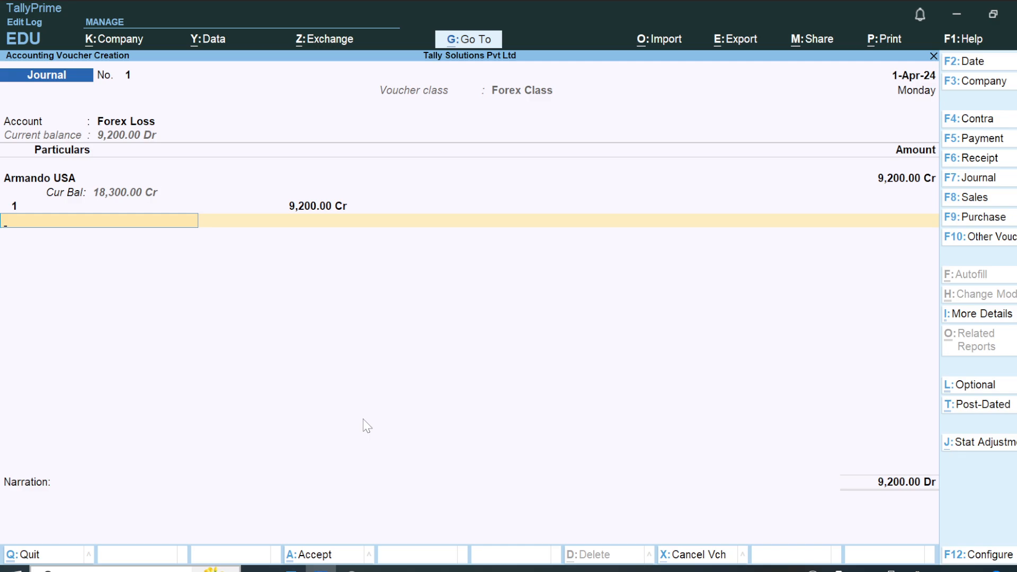
Go through the supplier line again, save the Journal voucher without a narration and return to the Gateway of Tally.
key("Up")
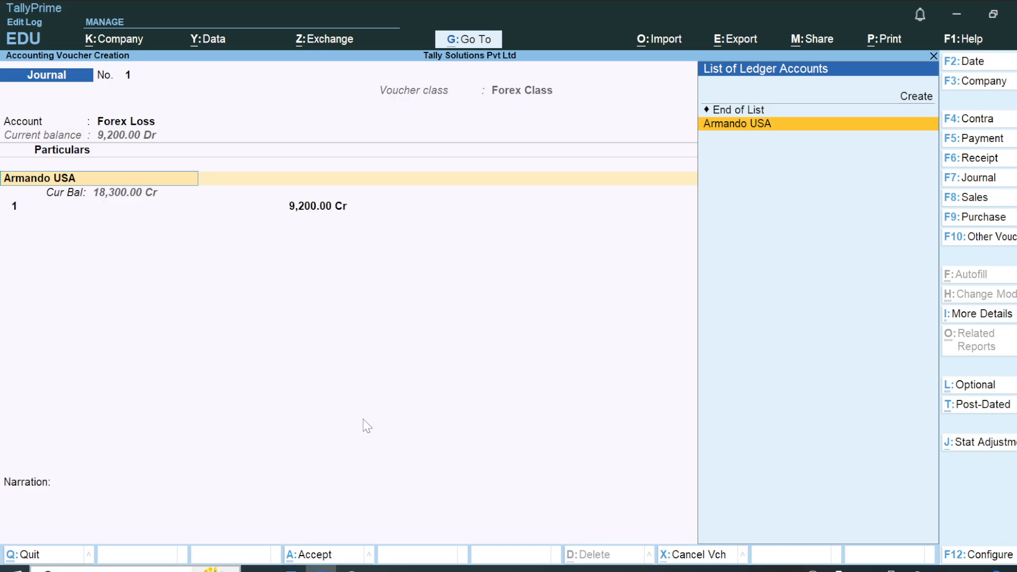
key("Return")
key("Return")
key("Return")
key("Return")
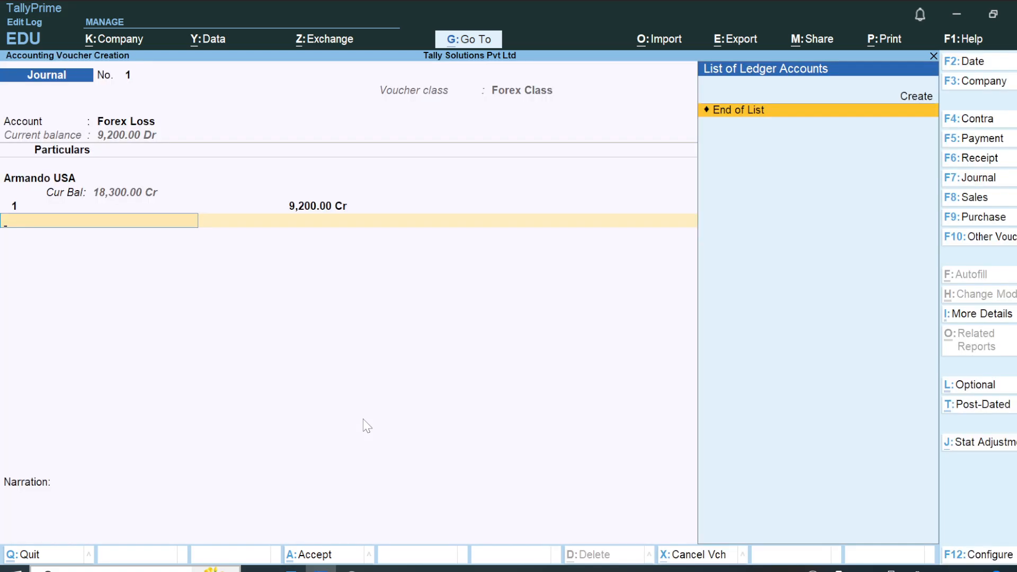
key("Return")
key("Return")
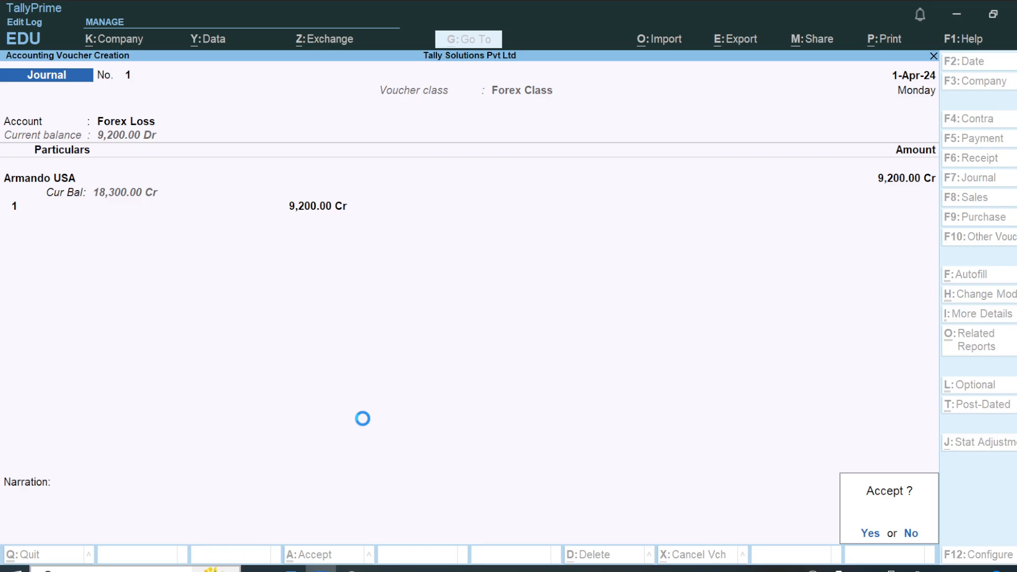
key("Return")
key("Escape")
Open the Balance Sheet in detailed form and go through the liabilities down to Closing Stock.
key("Return")
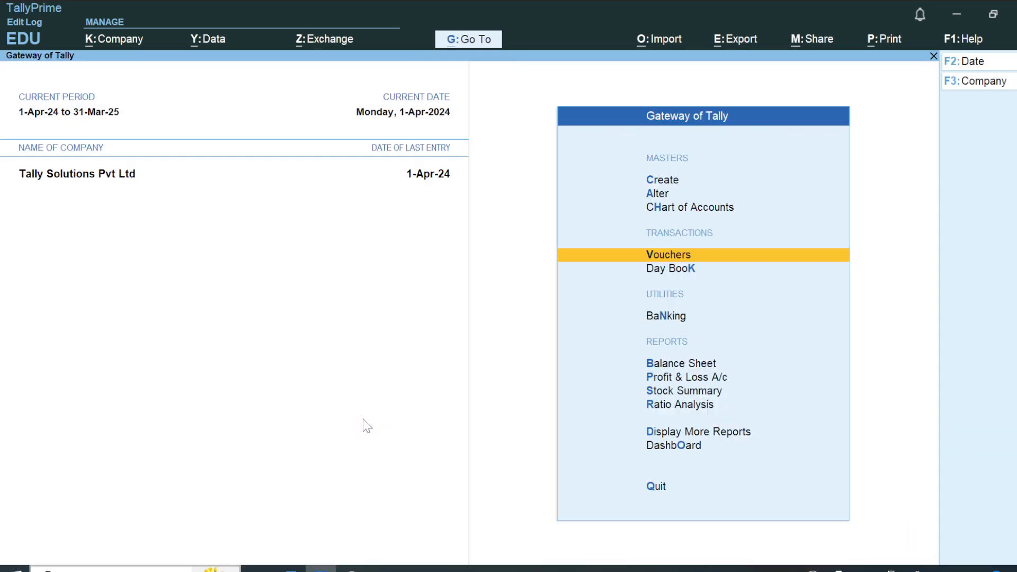
key("Down")
key("Down")
key("Down")
key("Down")
key("Up")
key("Return")
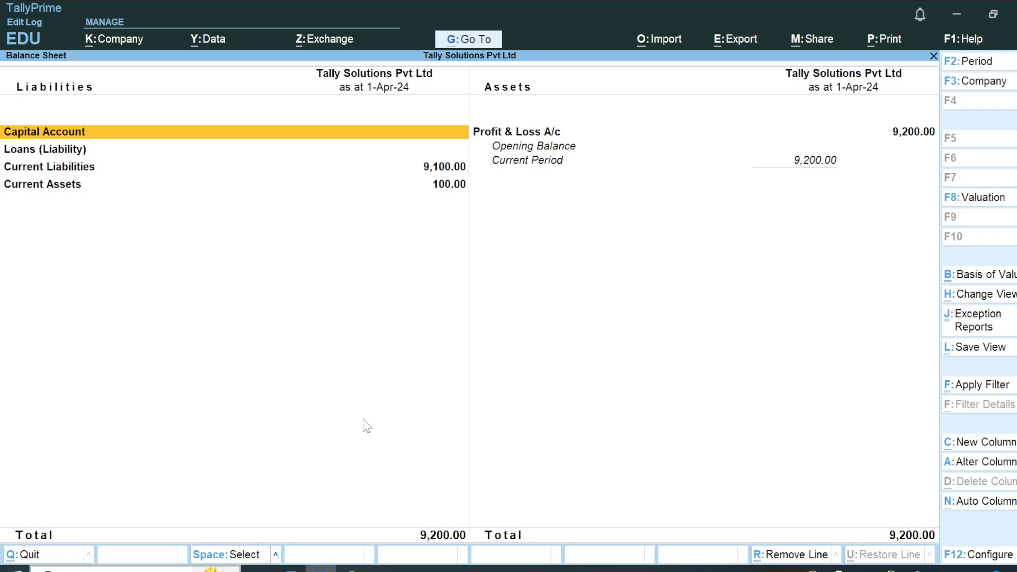
key("alt+F5")
key("Down")
key("Down")
key("Down")
key("Down")
key("Down")
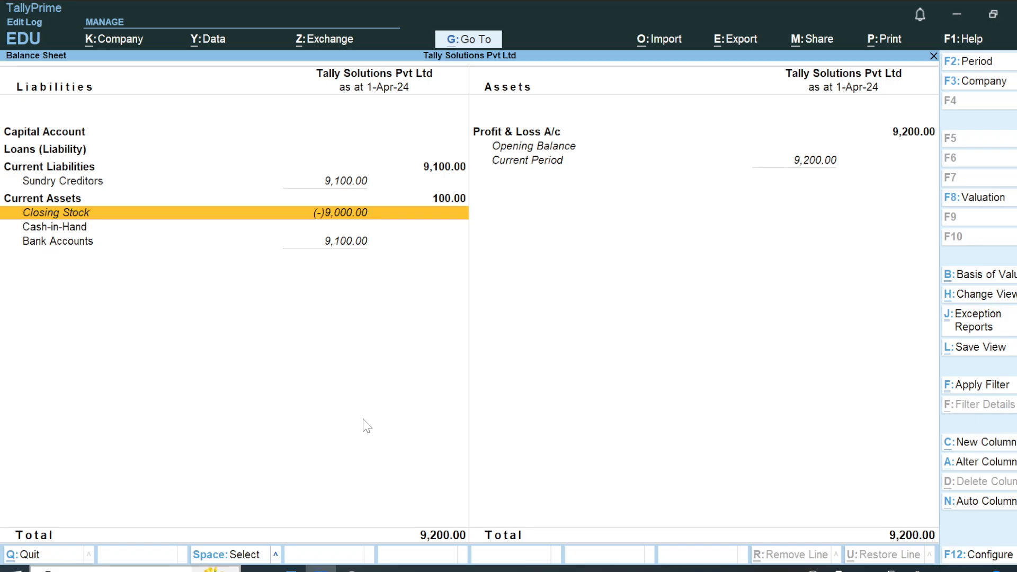
Drill down from Closing Stock to the stock item's monthly summary, examine it and return to the Gateway of Tally.
key("Return")
key("Return")
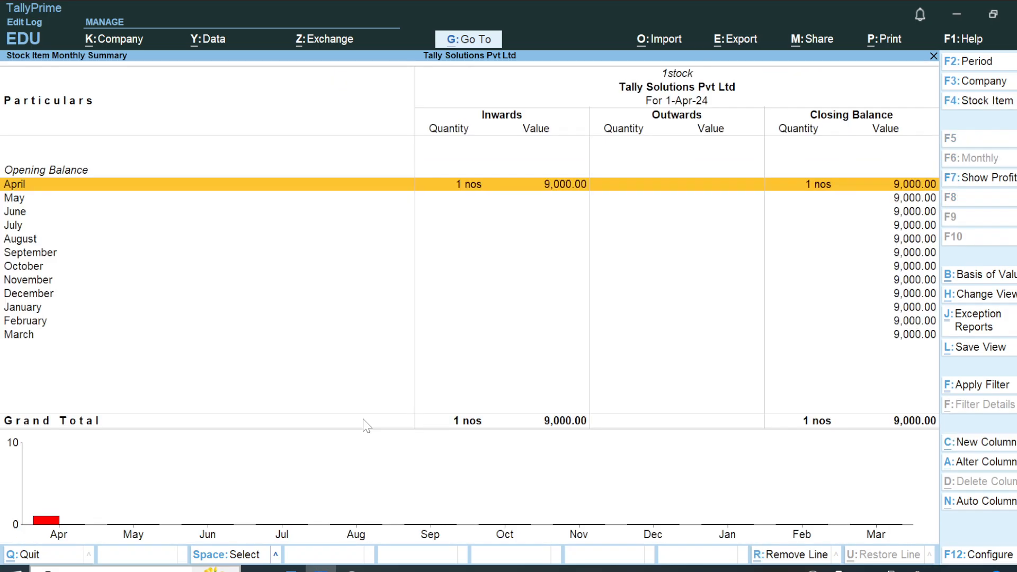
key("Escape")
key("Escape")
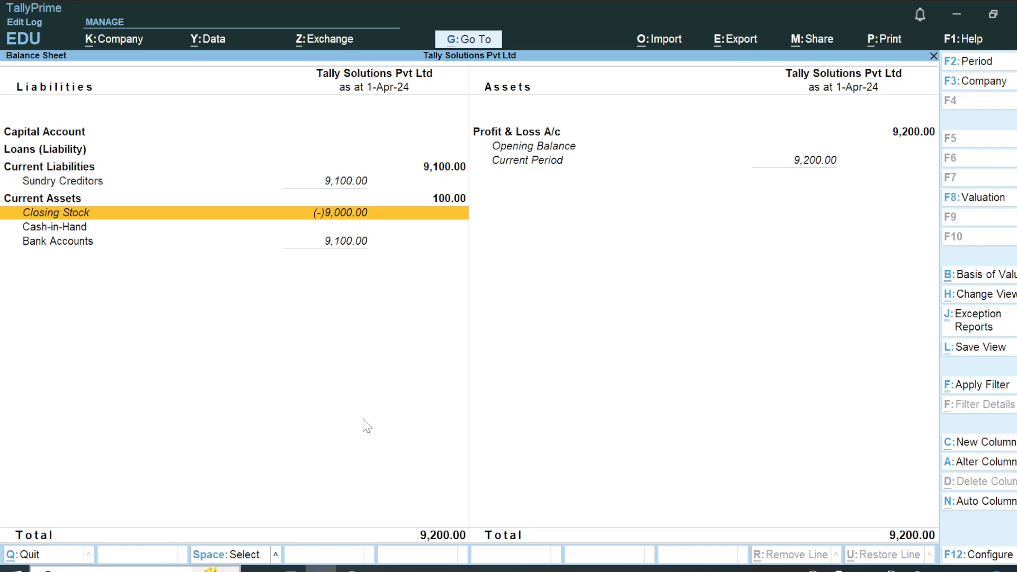
key("Escape")
Examine the Profit & Loss A/c for the forex loss under Indirect Expenses and return to the Gateway without quitting.
key("Down")
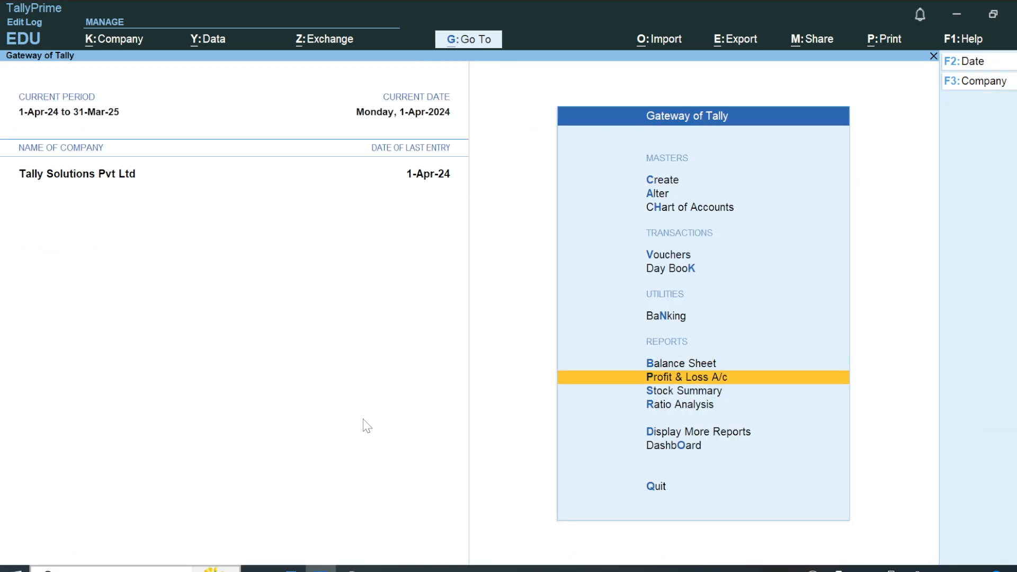
key("Return")
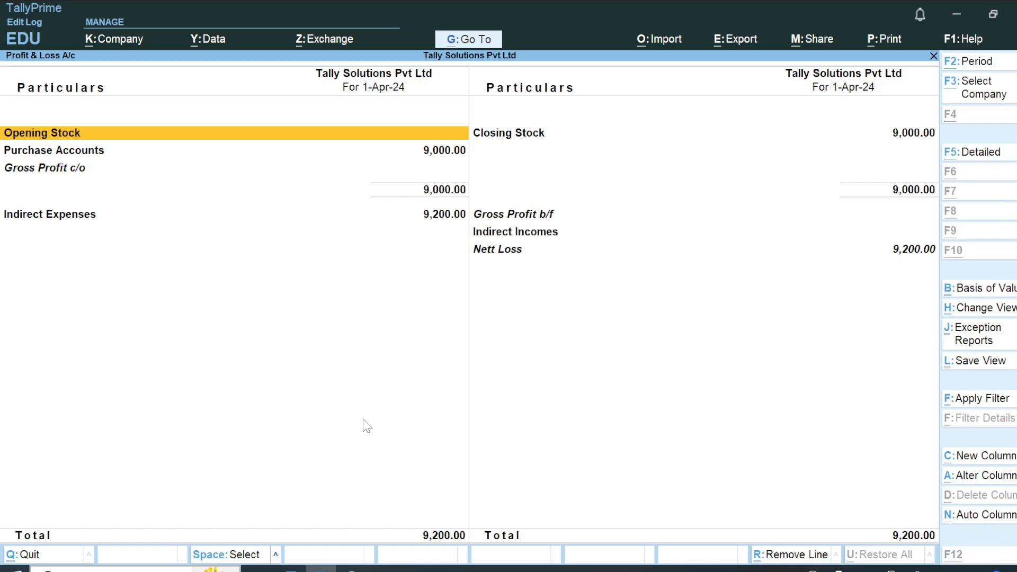
key("alt+Tab")
key("alt+Tab")
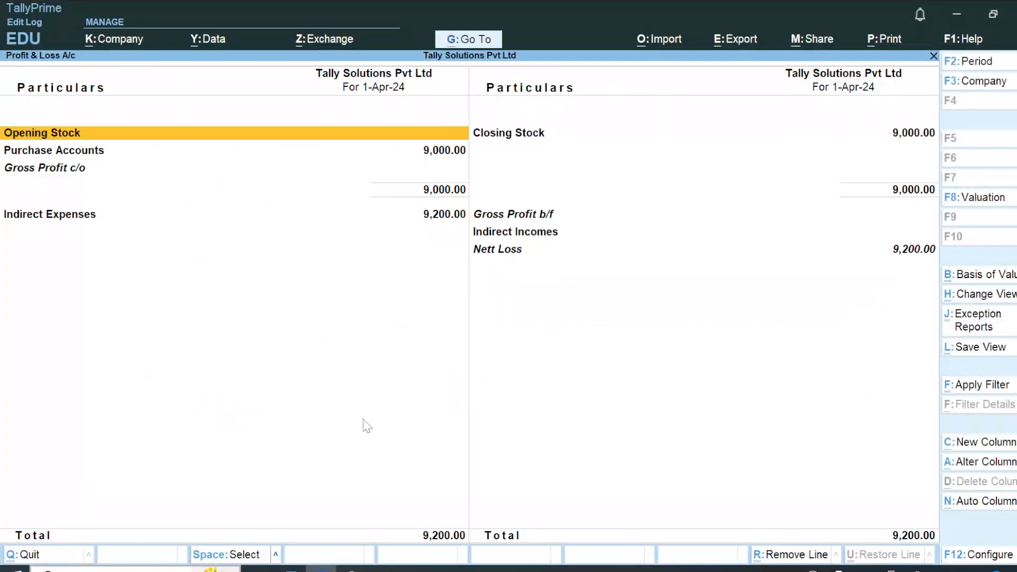
key("Escape")
key("Return")
key("Escape")
key("Escape")
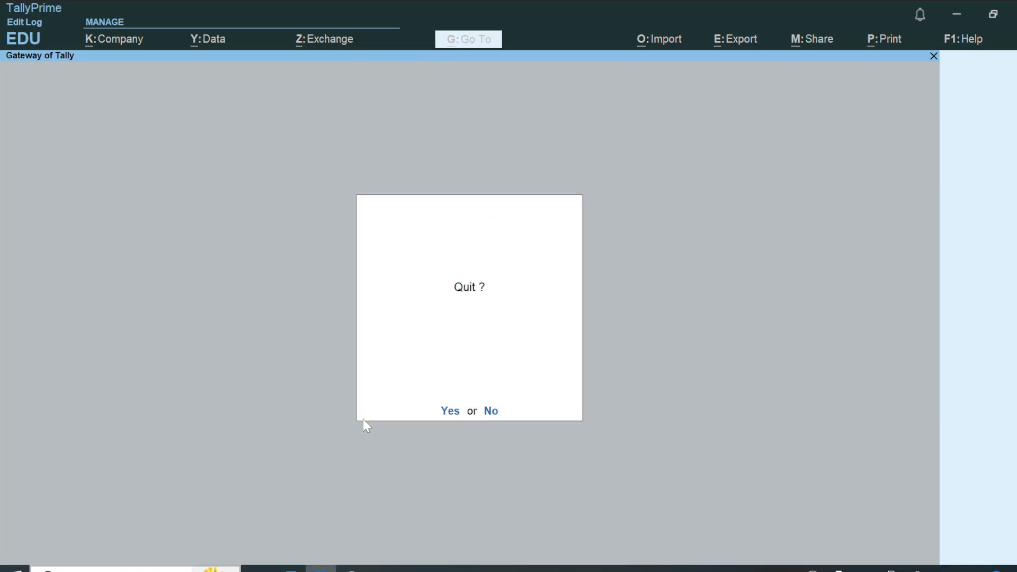
key("n")
Delete the Forex Class Journal voucher for 9,200.00 Cr from the Day Book of 1-Apr-24 and leave the Day Book.
key("d")
key("d")
key("Down")
key("Down")
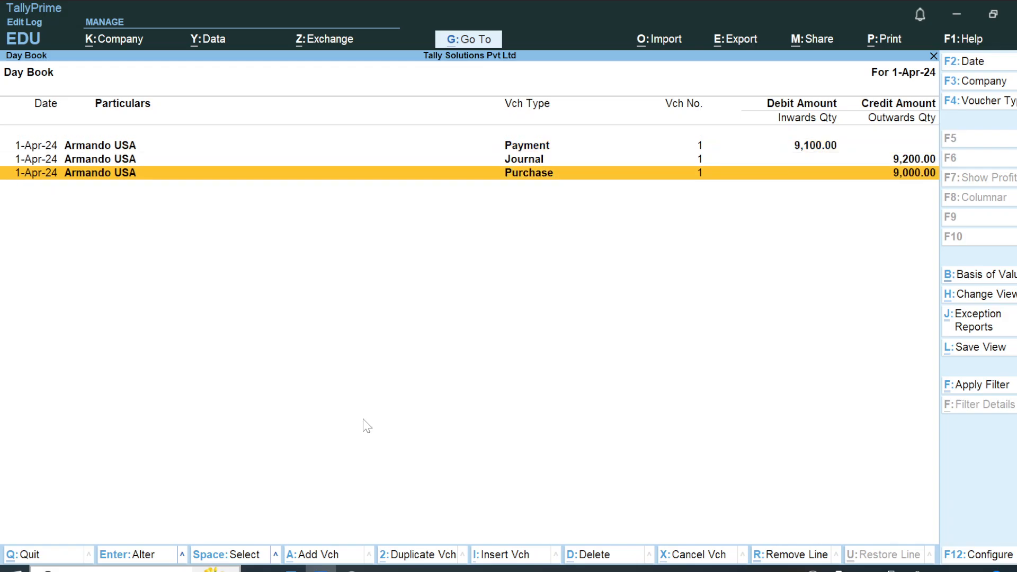
key("Up")
key("Return")
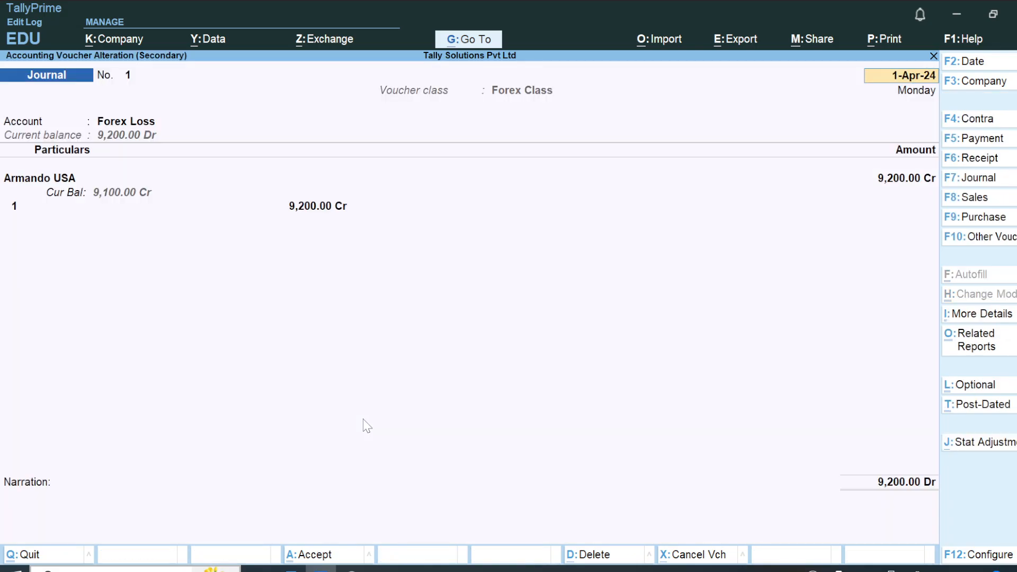
key("ctrl")
key("alt+d")
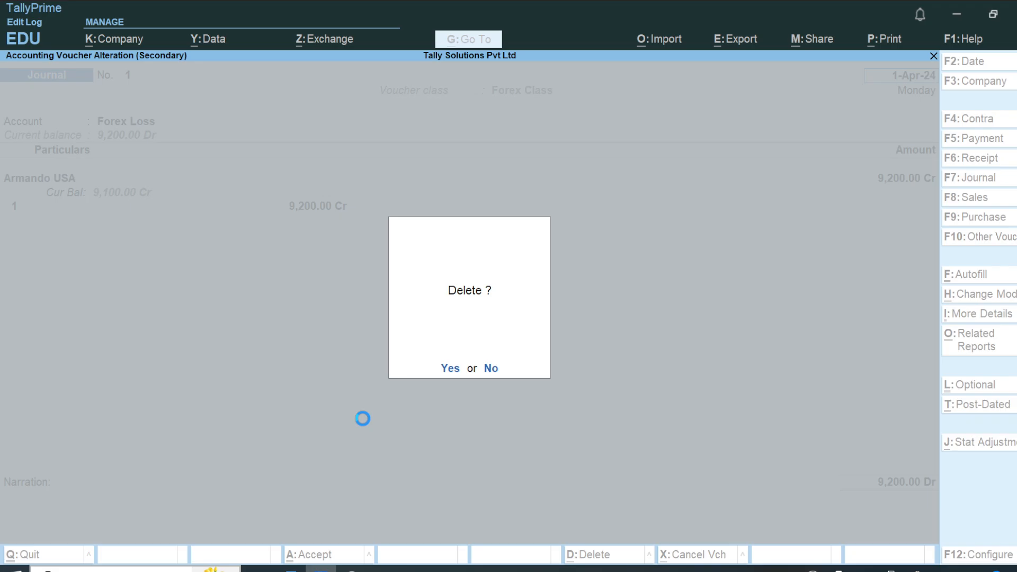
key("y")
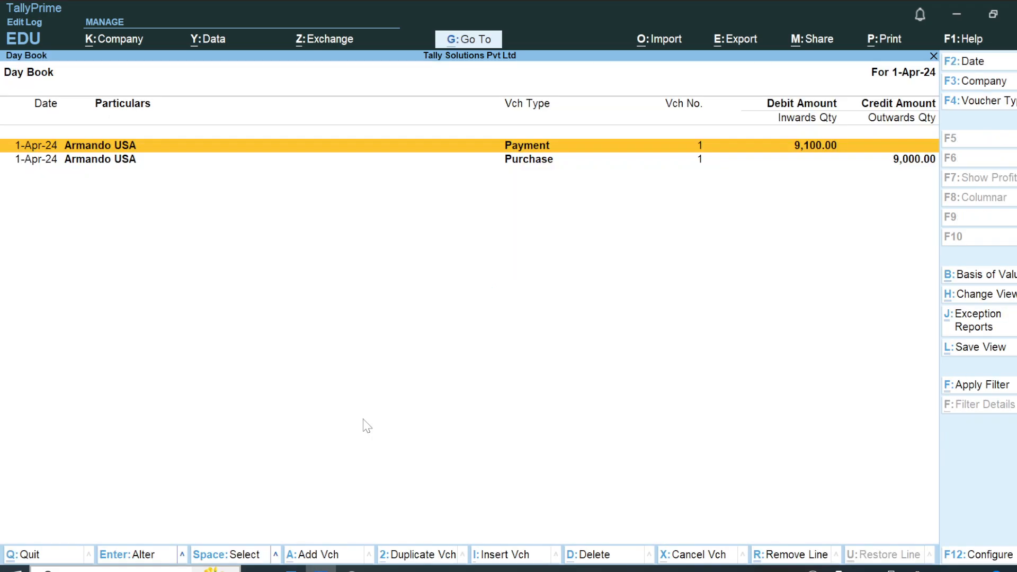
key("Down")
key("Escape")
key("Down")
key("Down")
key("Down")
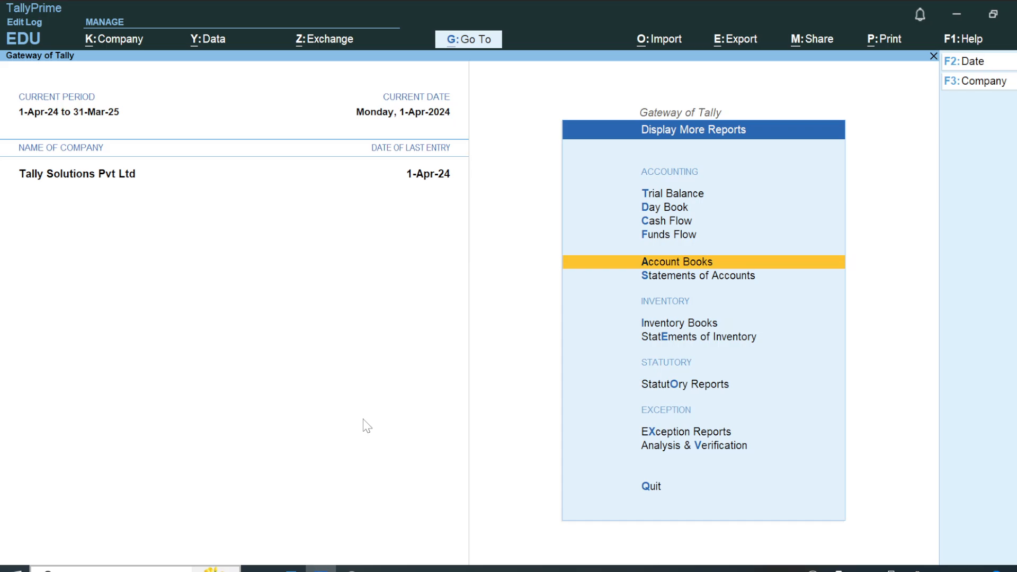
key("Escape")
key("Up")
key("Up")
key("Up")
key("Up")
key("Up")
key("Up")
key("Up")
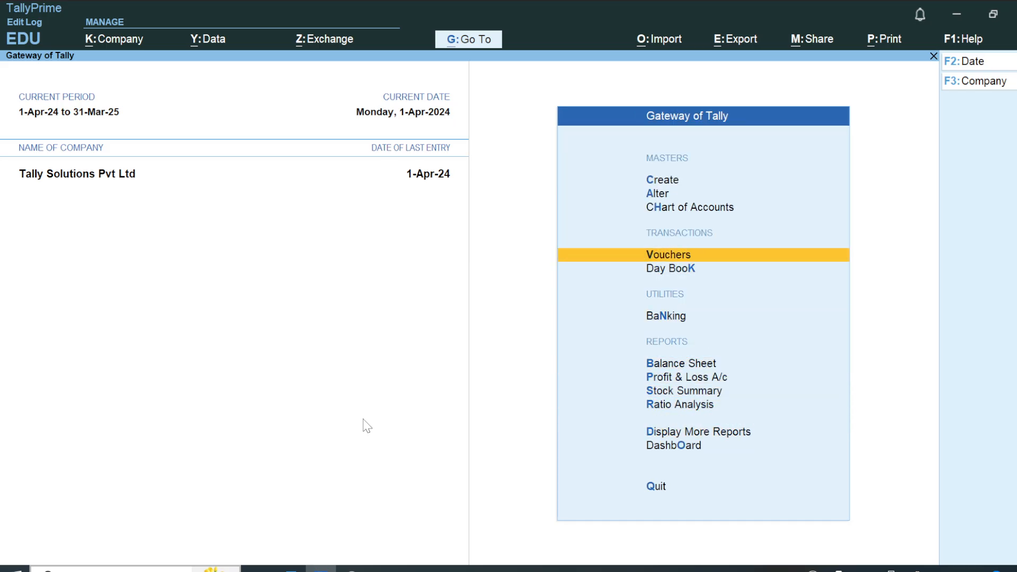
key("Return")
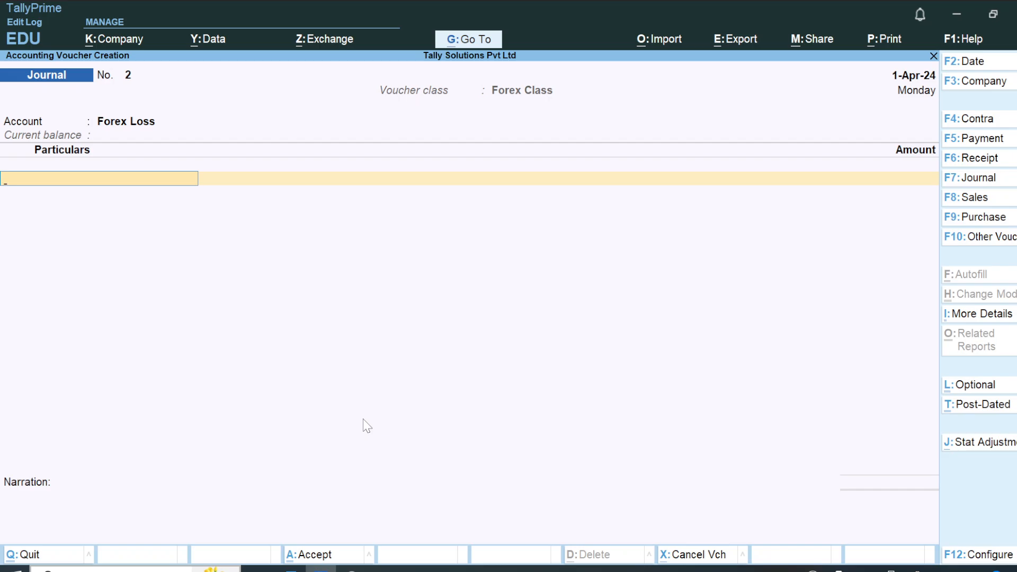
key("Escape")
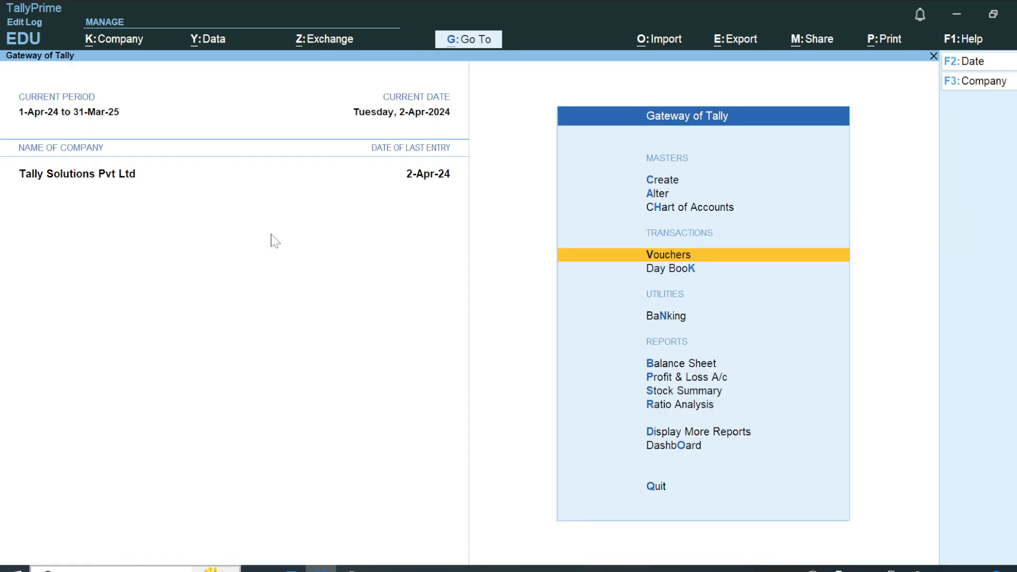
Start a Journal voucher dated 2-Apr-24 with the voucher class Forex Class.
key("Return")
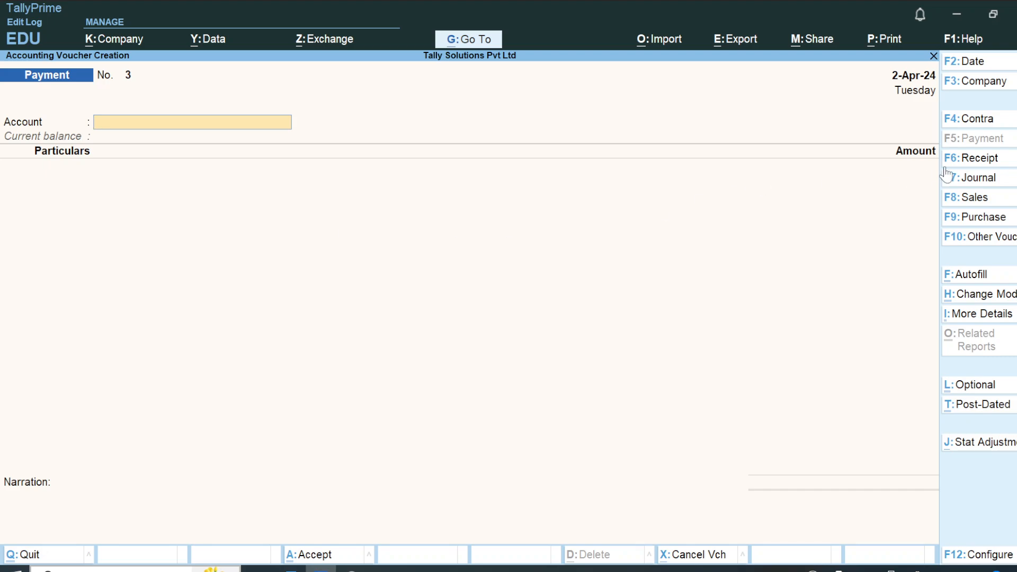
left_click(979, 180)
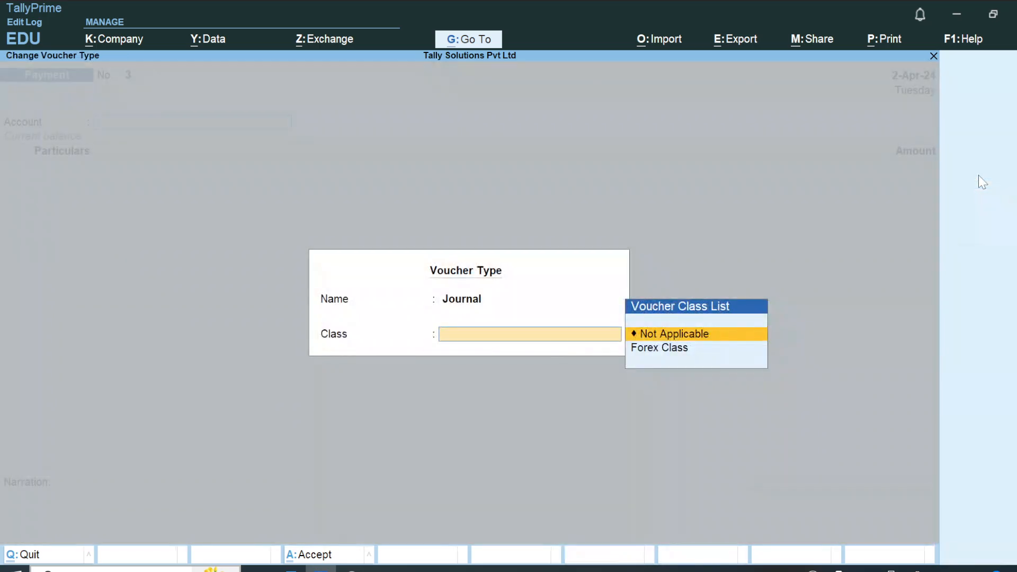
key("Down")
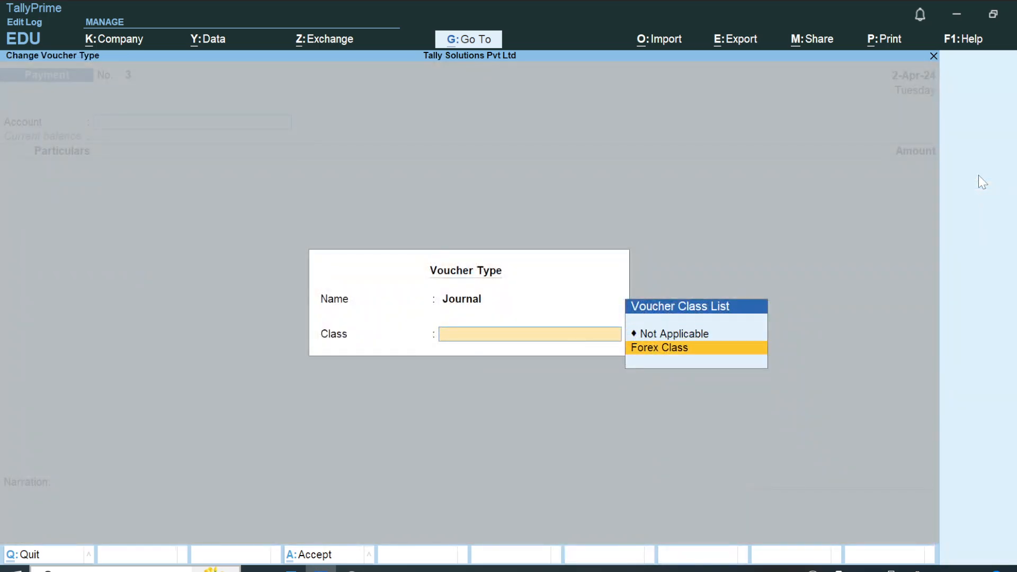
key("Return")
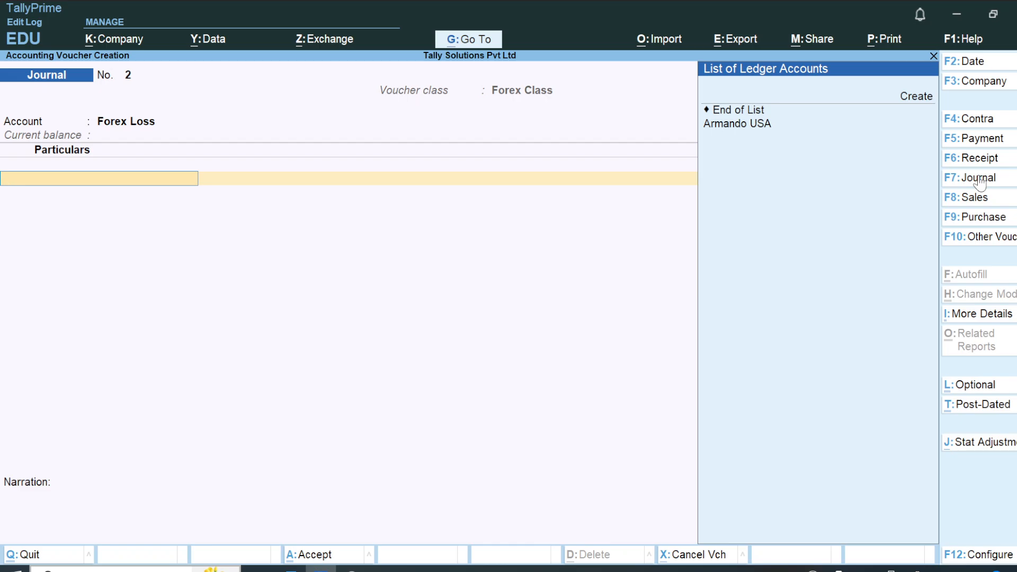
Add the USA supplier's ledger, adjust its pending bill 1 for 100.00 Cr and save the Journal voucher without a narration.
key("Down")
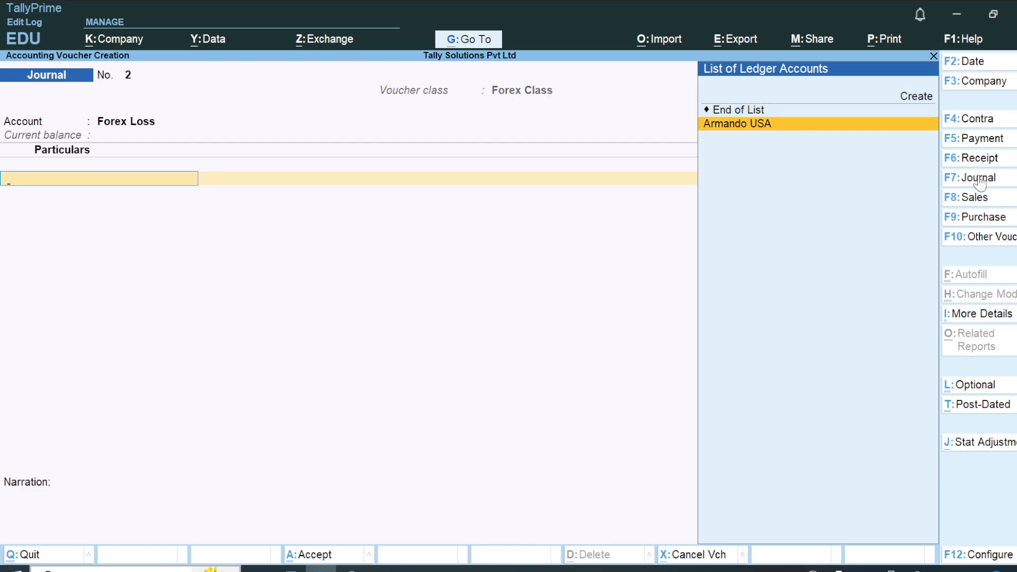
key("Return")
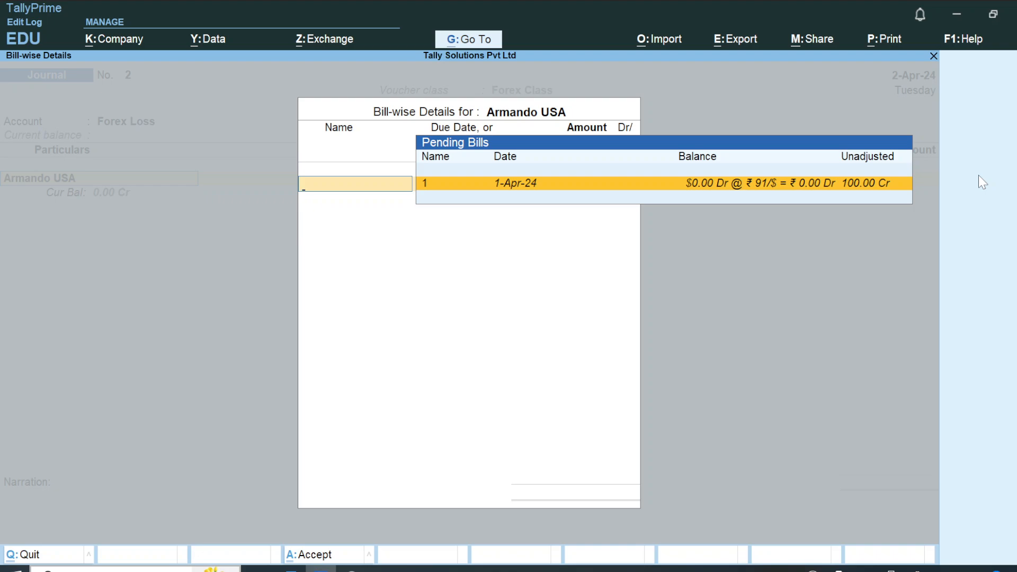
key("Return")
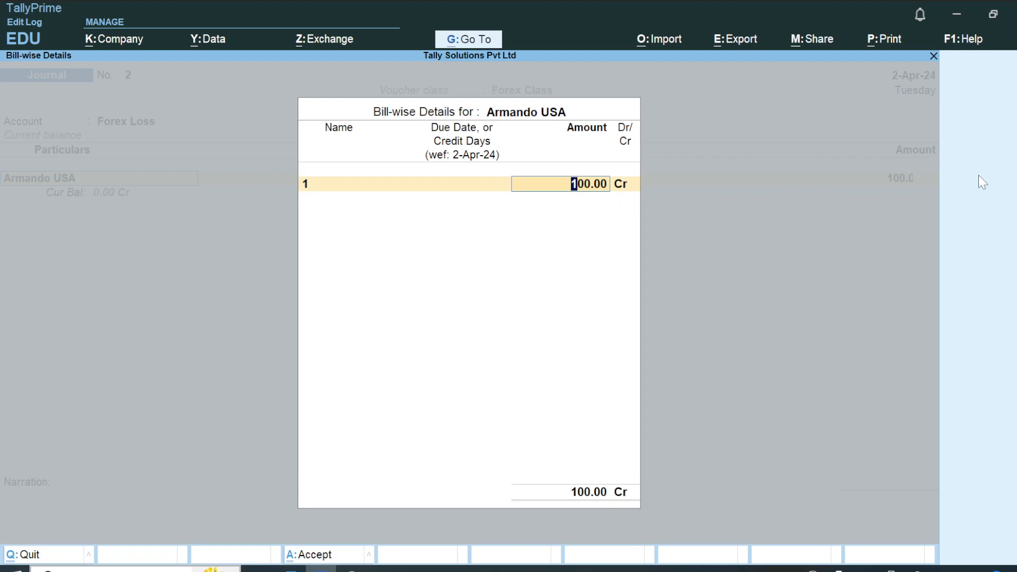
key("Return")
key("Return")
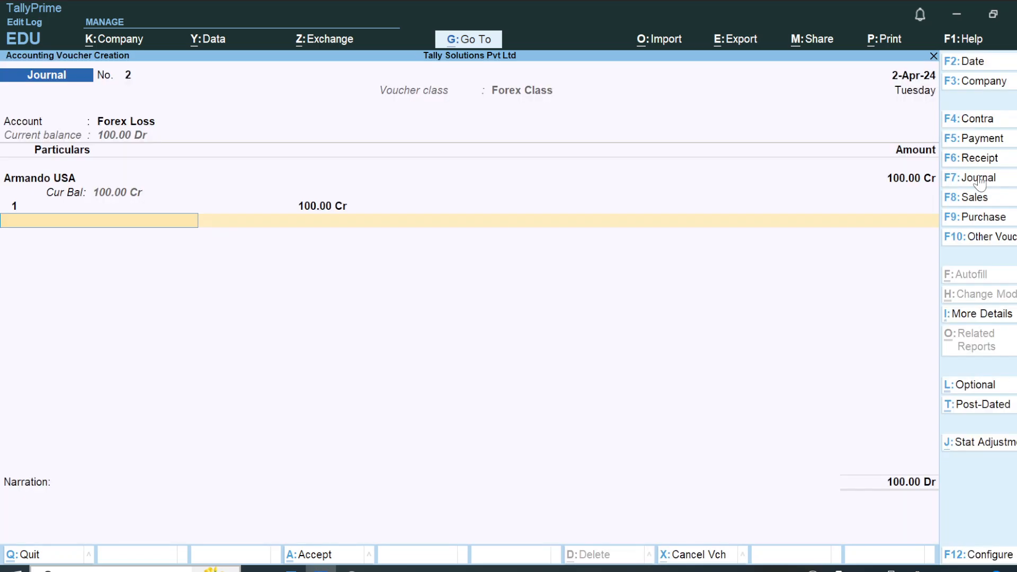
key("Return")
key("Return")
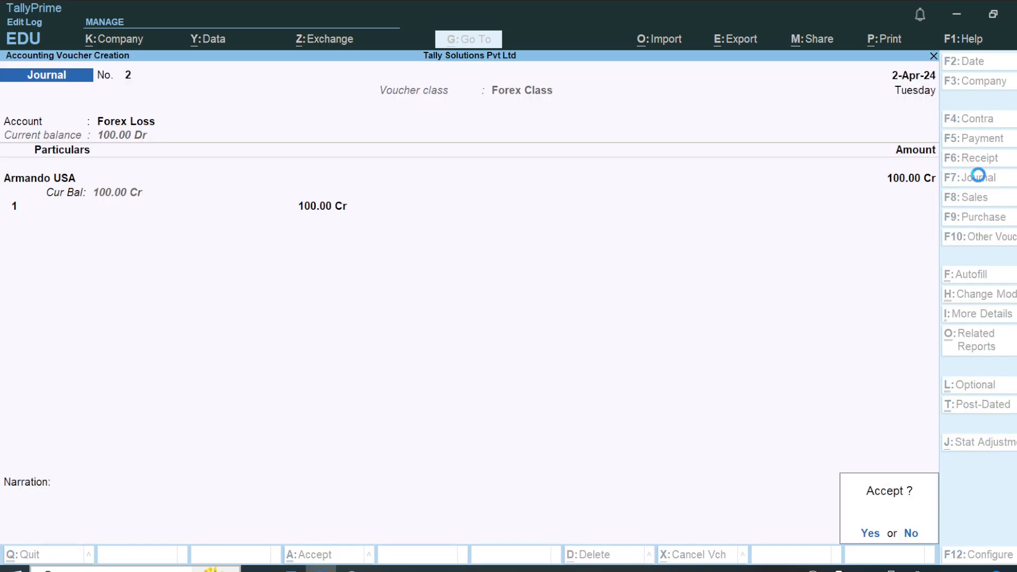
key("Return")
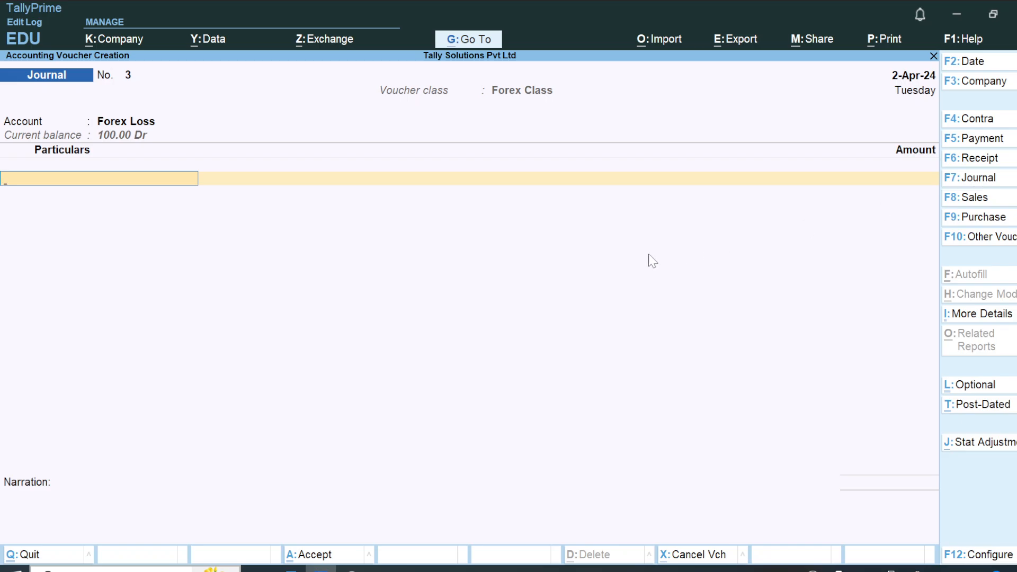
key("Escape")
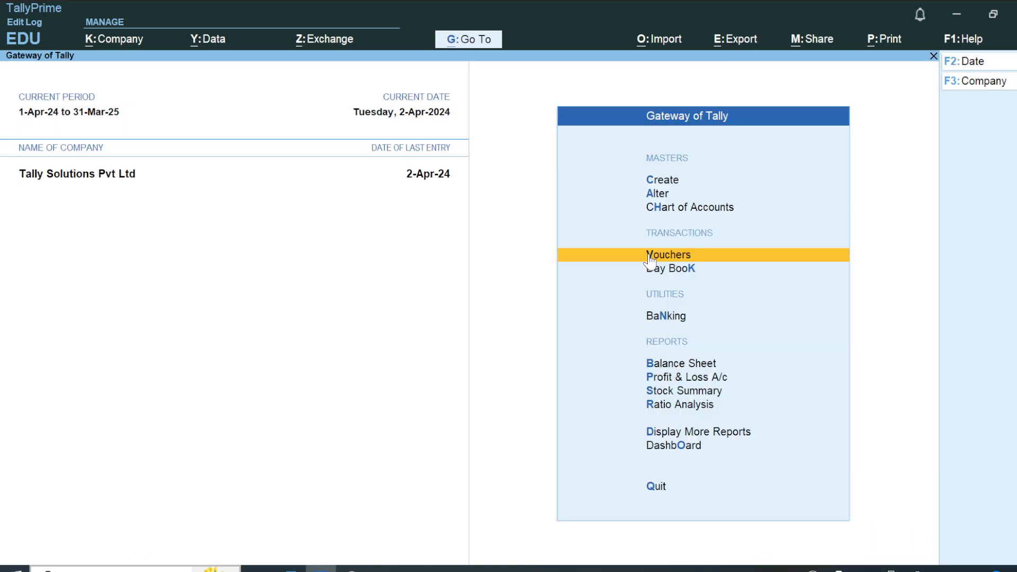
Examine the Balance Sheet as at 2-Apr-24, checking Current Assets against the Profit & Loss A/c, and return to the Gateway.
key("Down")
key("Down")
key("Down")
key("Return")
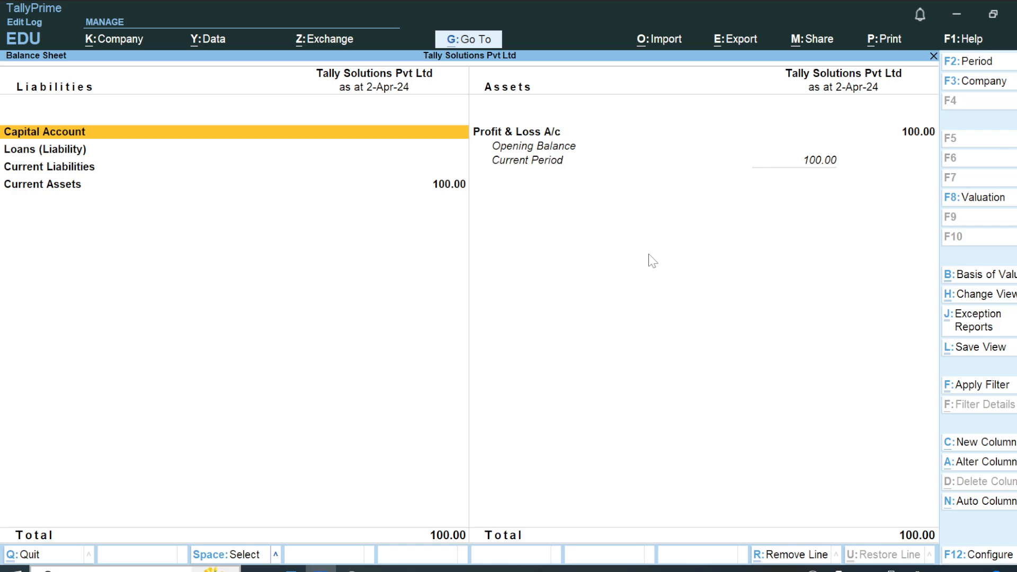
key("Down")
key("Down")
key("Down")
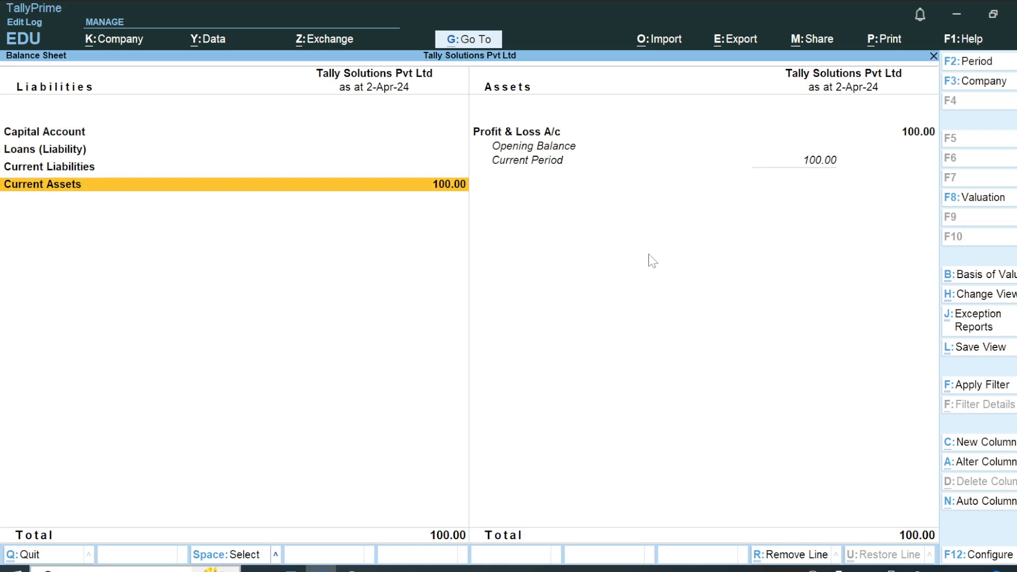
key("Up")
key("Up")
key("Up")
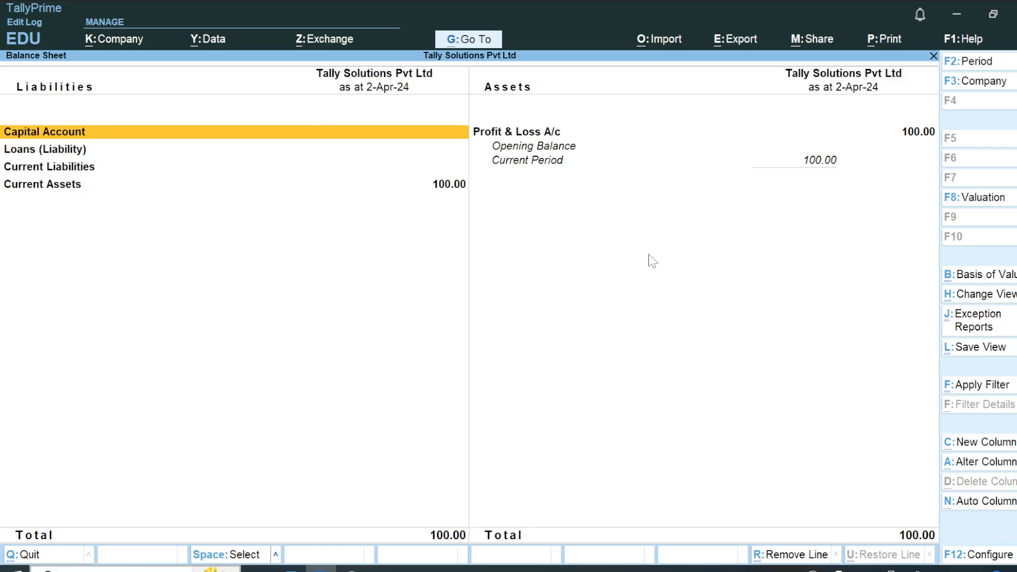
key("Right")
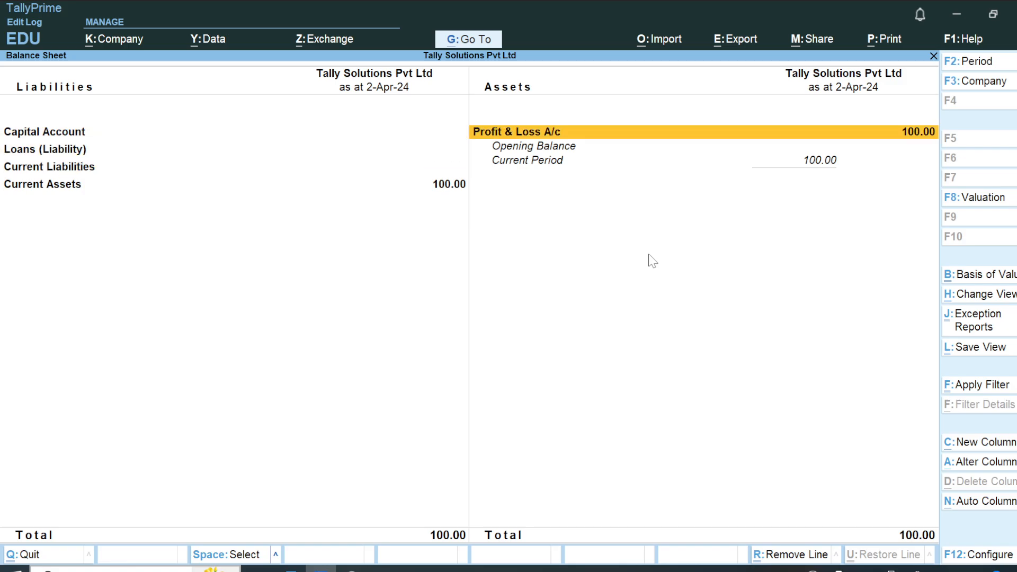
key("Escape")
key("Escape")
key("Escape")
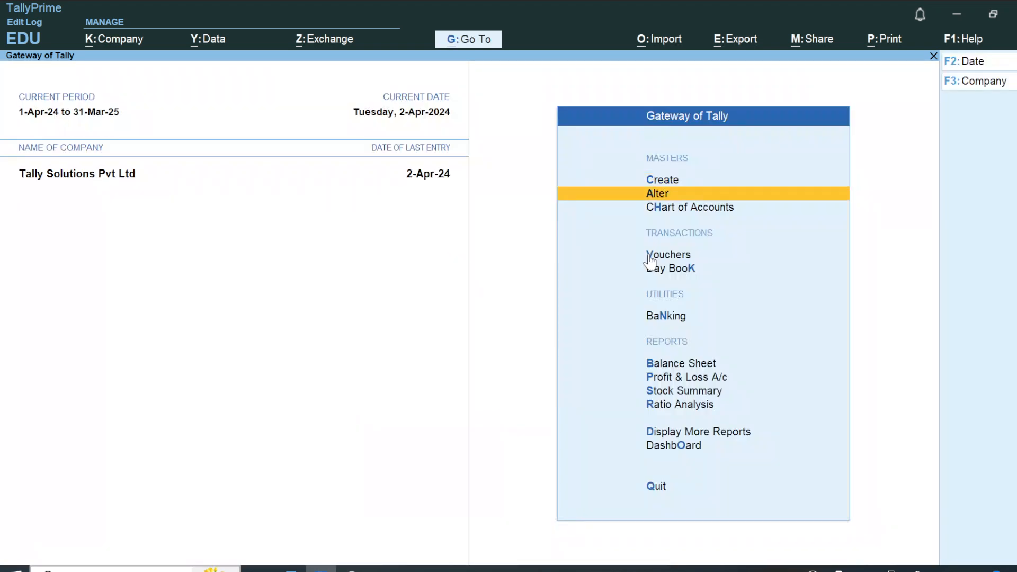
Open the Profit & Loss A/c for 1-Apr-24 to 2-Apr-24 and drill down into Indirect Expenses.
key("Down")
key("Down")
key("Down")
key("Return")
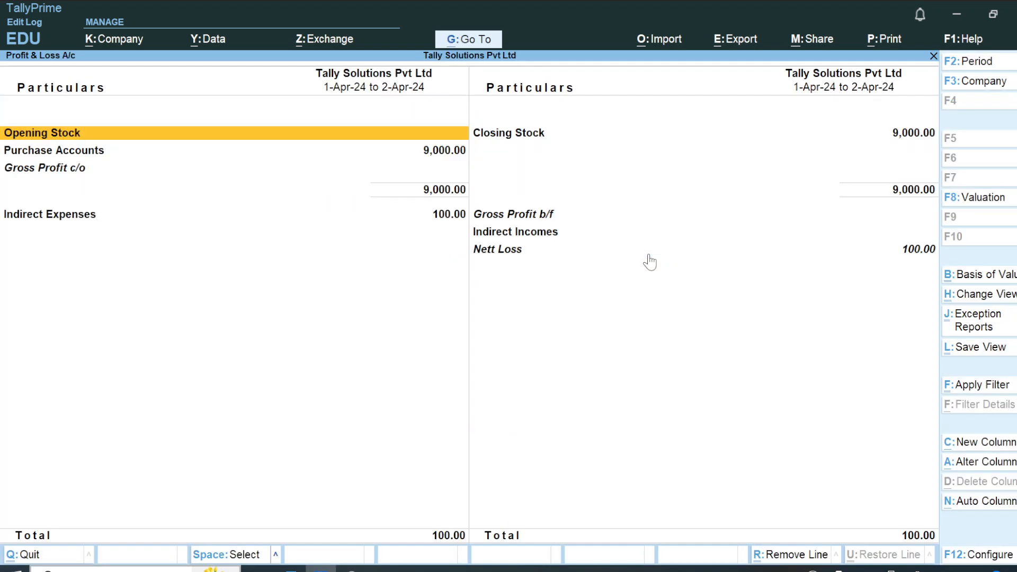
key("Down")
key("Down")
key("Down")
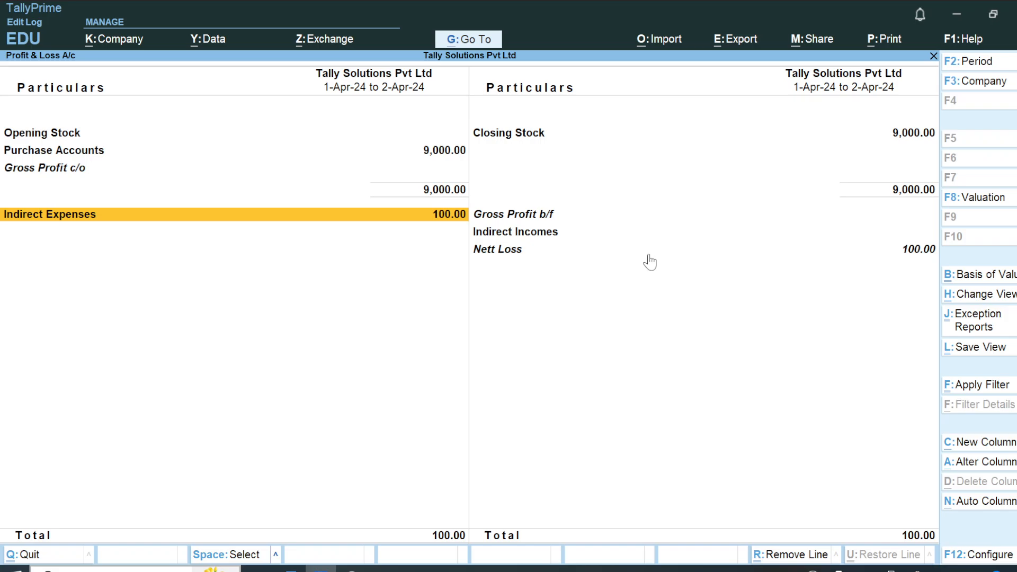
key("Return")
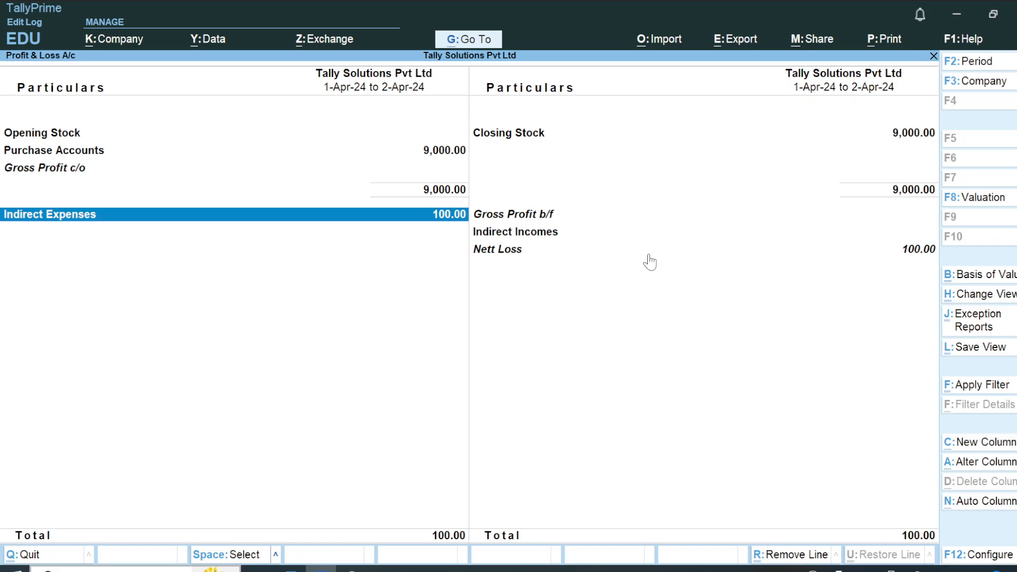
Check the Indirect Incomes, Nett Loss and Purchase Accounts lines in the Profit & Loss A/c.
left_click(608, 237)
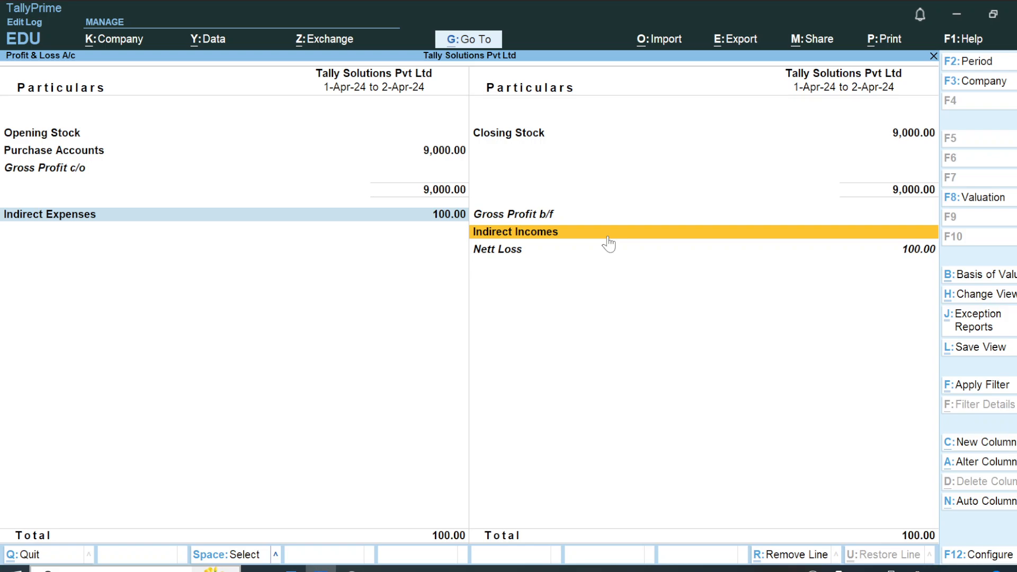
left_click(563, 250)
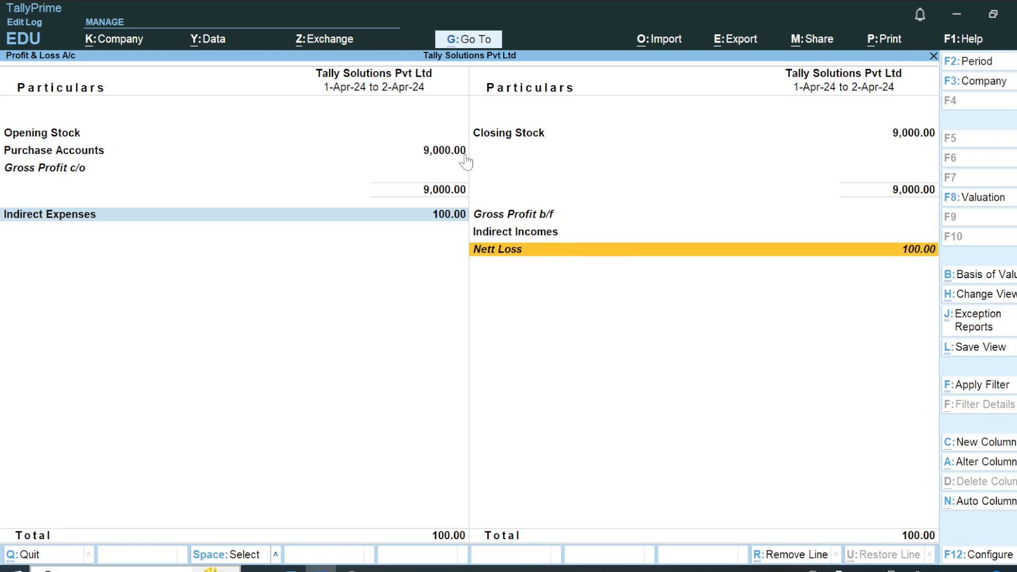
left_click(435, 152)
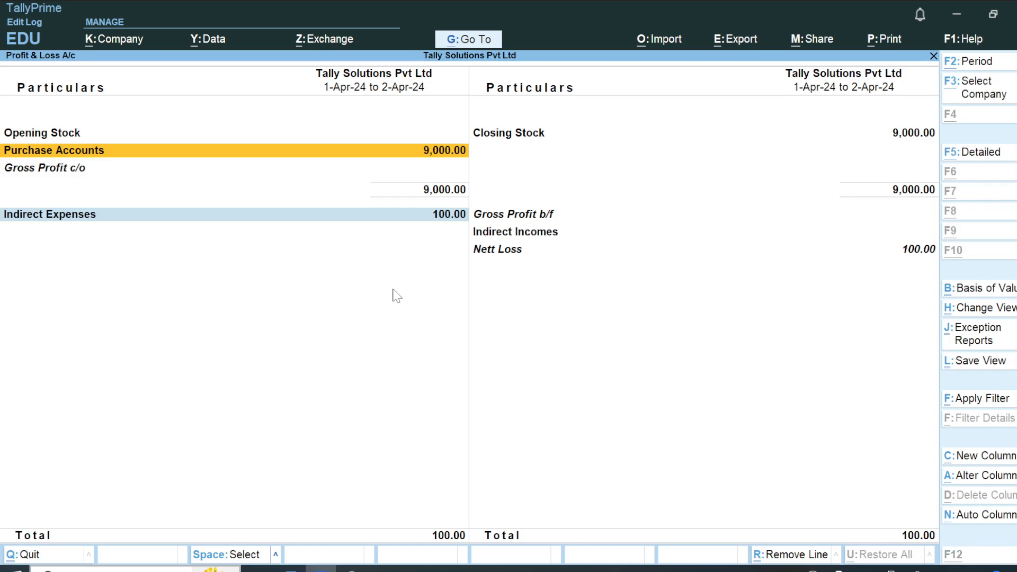
Switch to the Multi Currency notes in Word and accept the grammar correction "Finally," in the closing paragraph of the solution.
key("alt+Tab")
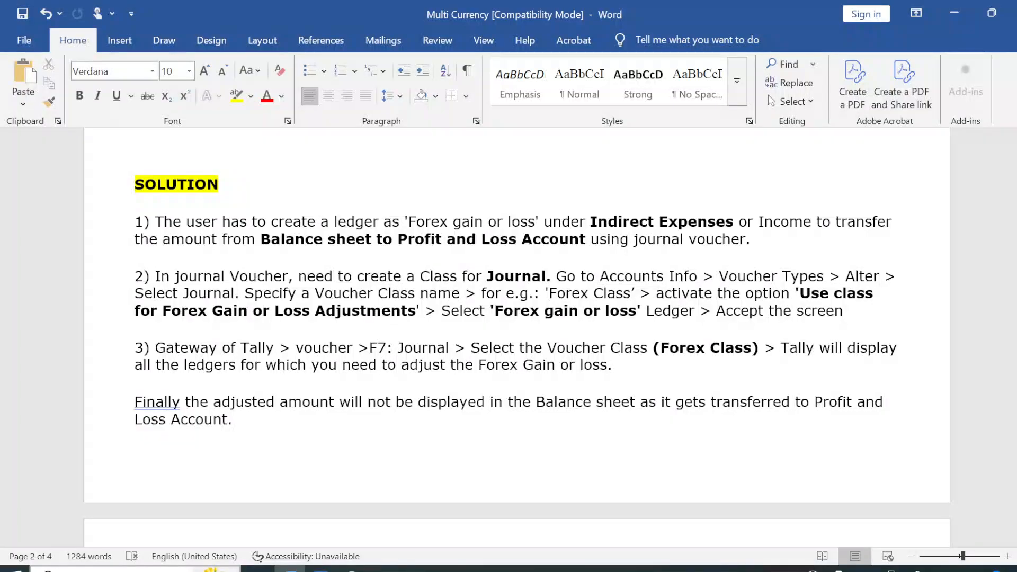
right_click(155, 403)
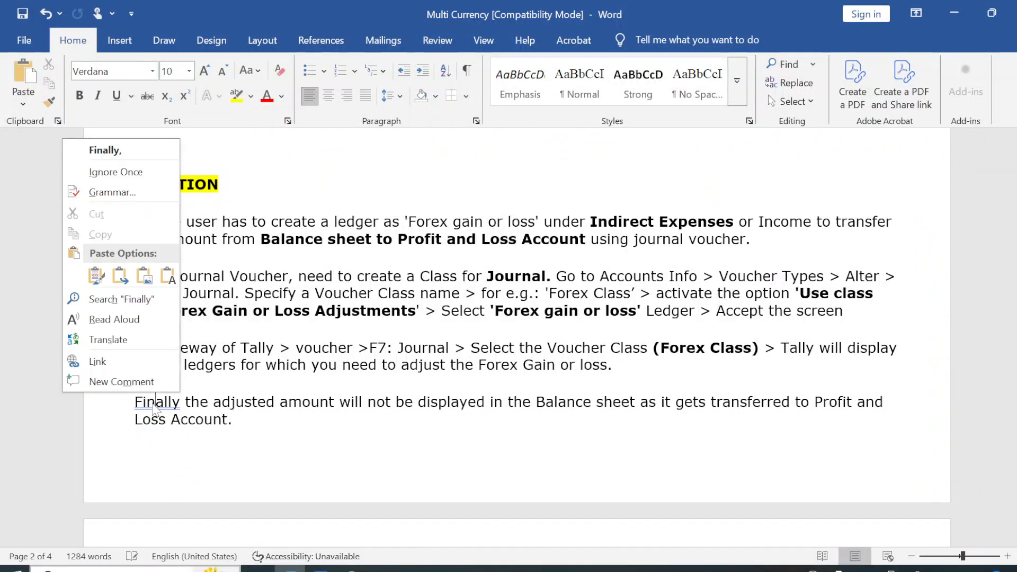
left_click(121, 151)
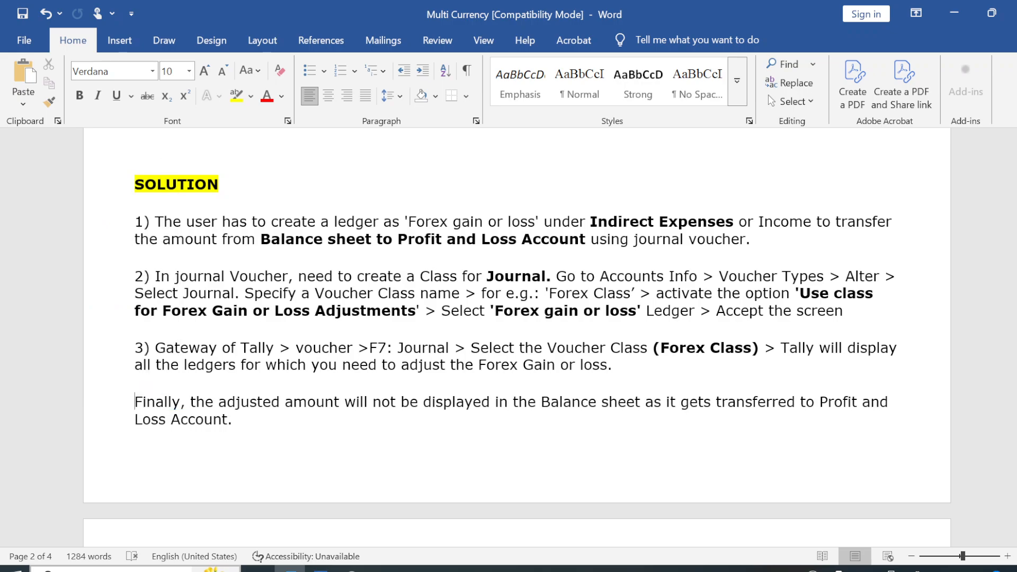
Return to TallyPrime, leave the Profit & Loss A/c and open the Balance Sheet.
key("alt+Tab")
key("Escape")
key("Up")
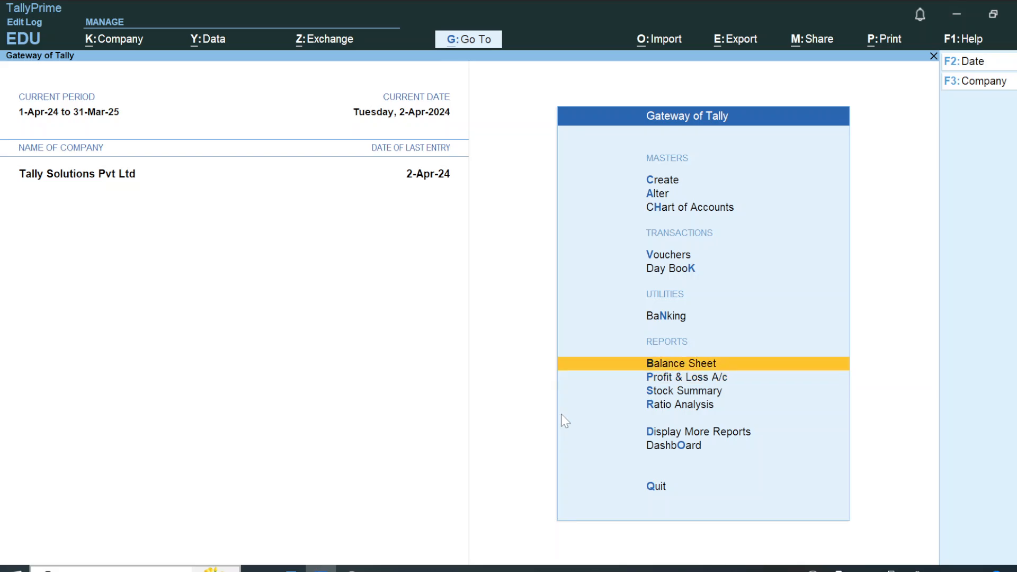
key("Return")
key("alt")
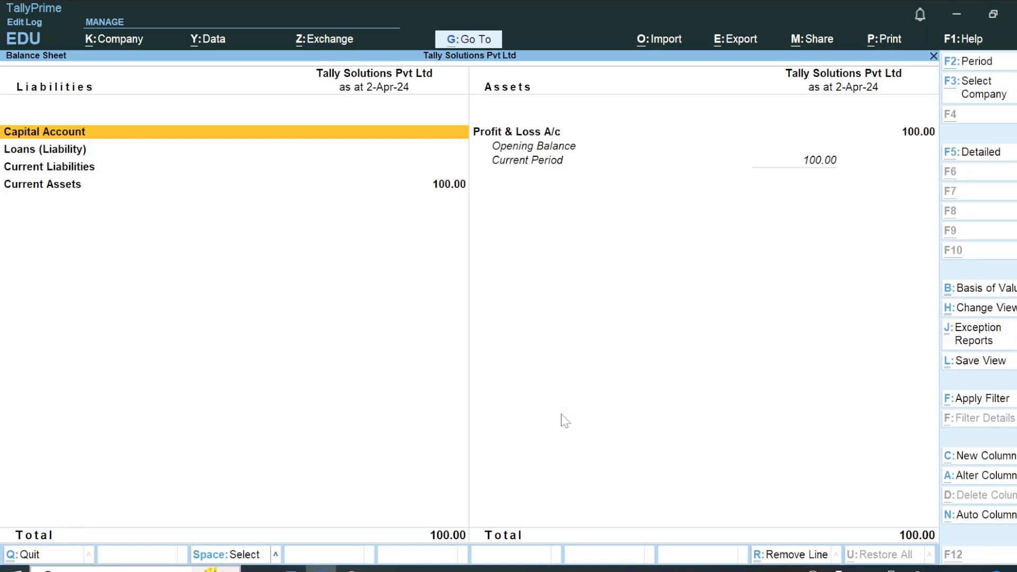
Switch to the Word notes and review the two-part classification of unadjusted forex gain or loss and the journal voucher solution.
key("alt+Tab")
scroll(517, 339, "down", 3)
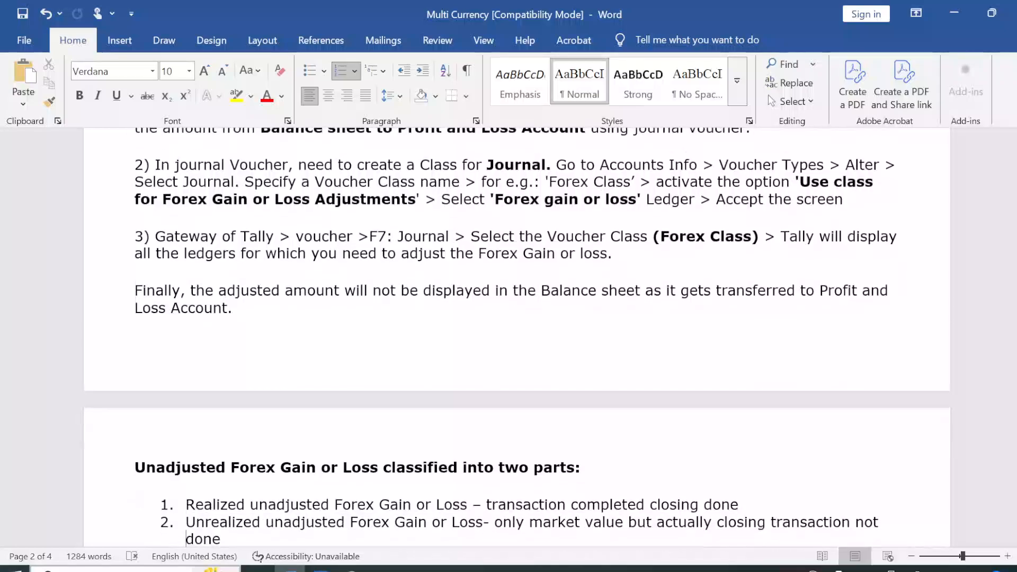
key("Down")
key("Down")
key("Down")
key("Down")
key("Down")
key("Down")
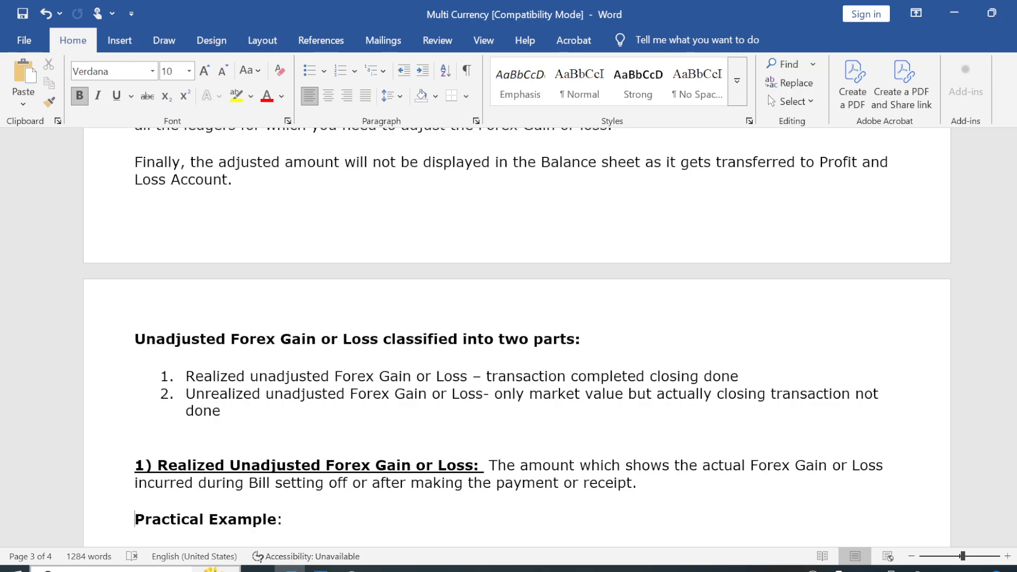
key("Up")
key("Up")
key("Up")
key("Up")
key("Up")
key("Up")
key("Up")
key("Up")
key("Up")
key("Up")
key("Up")
key("Up")
key("Up")
key("Up")
key("Up")
key("Up")
key("Up")
key("Up")
key("Up")
key("Up")
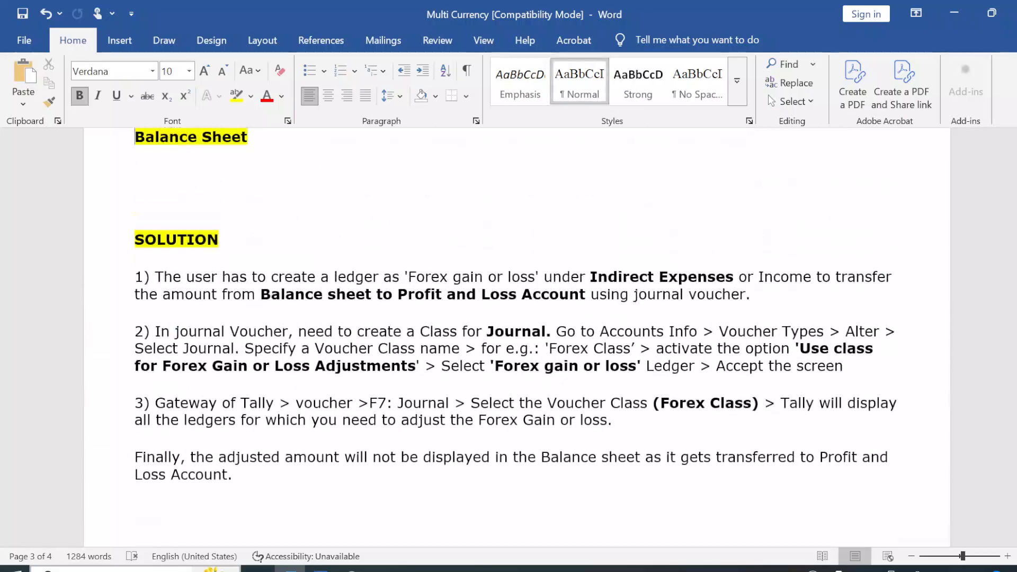
key("Up")
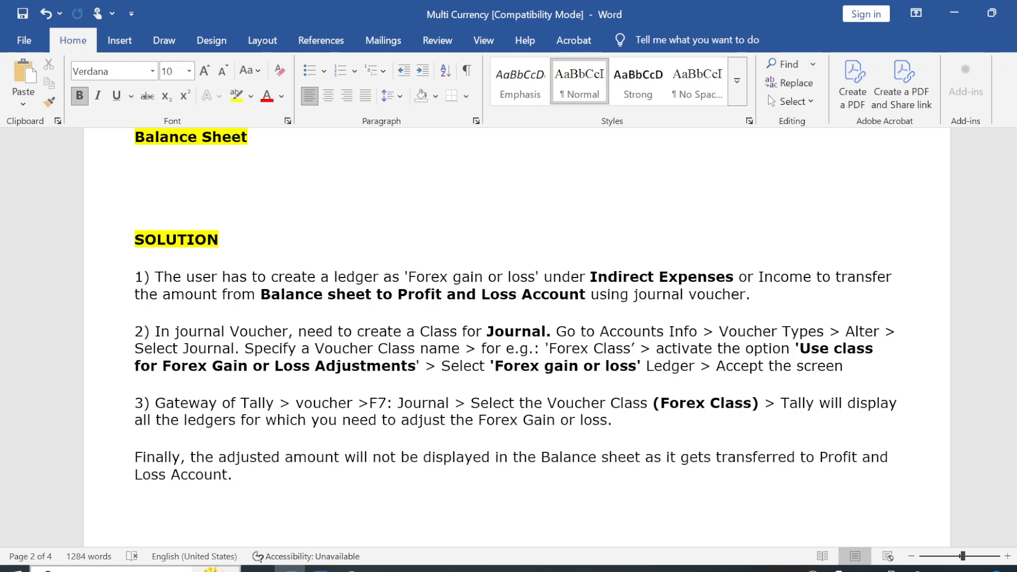
Switch to TallyPrime, close the Balance Sheet and open the Journal voucher type for alteration.
key("alt+Tab")
key("Escape")
key("Escape")
key("Escape")
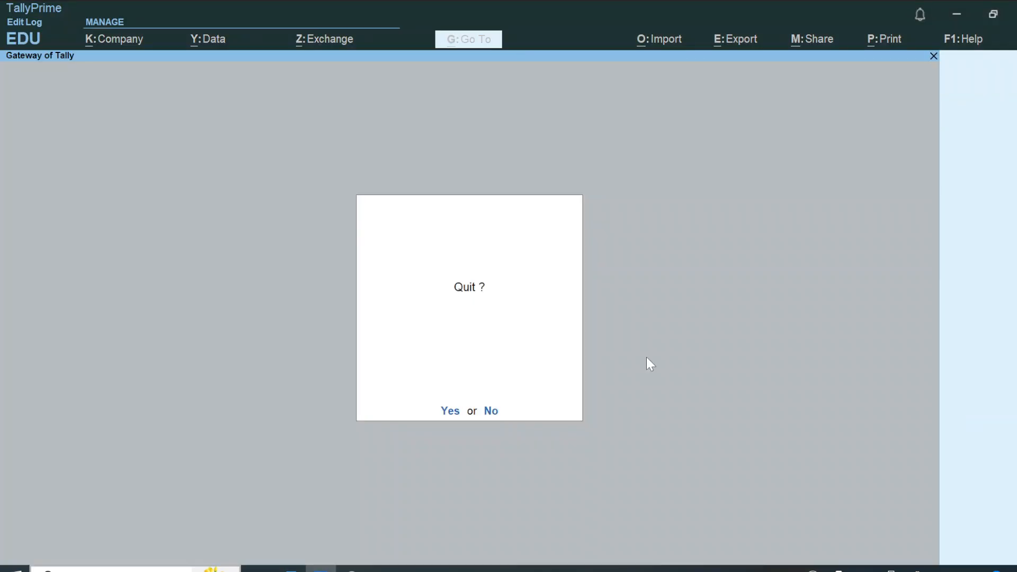
key("Down")
key("Return")
key("Down")
key("Down")
key("Down")
key("Down")
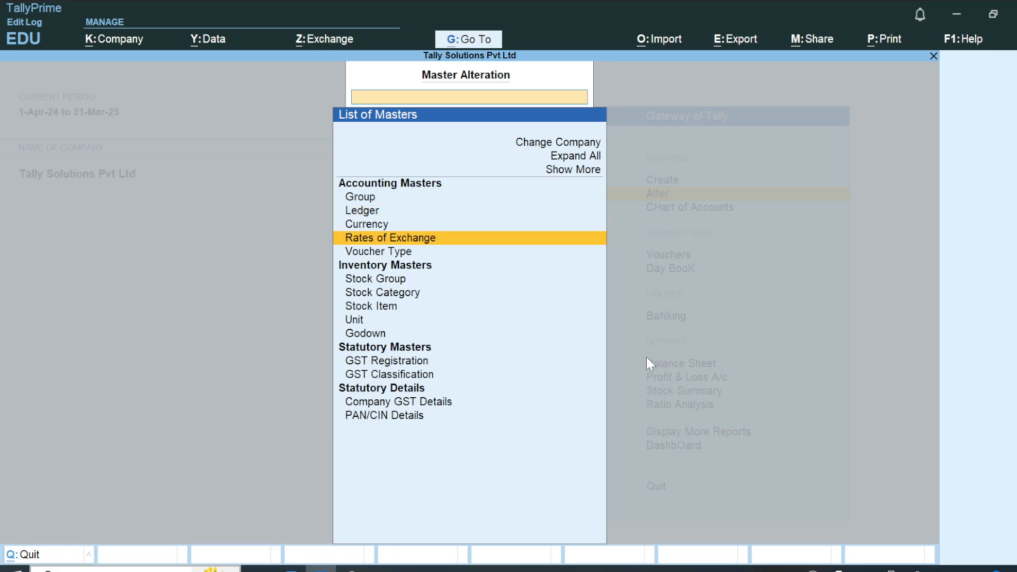
key("Return")
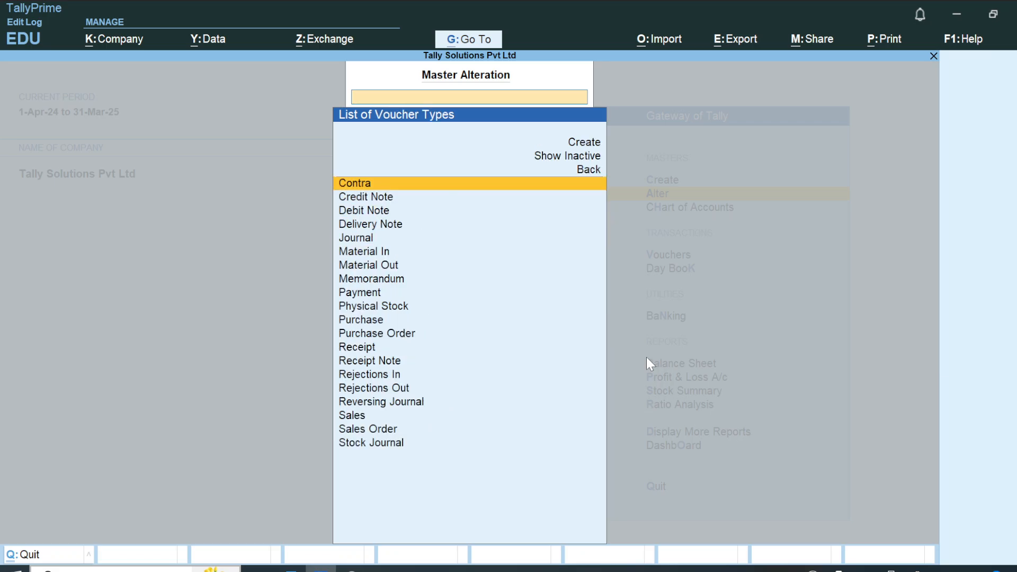
type("jo")
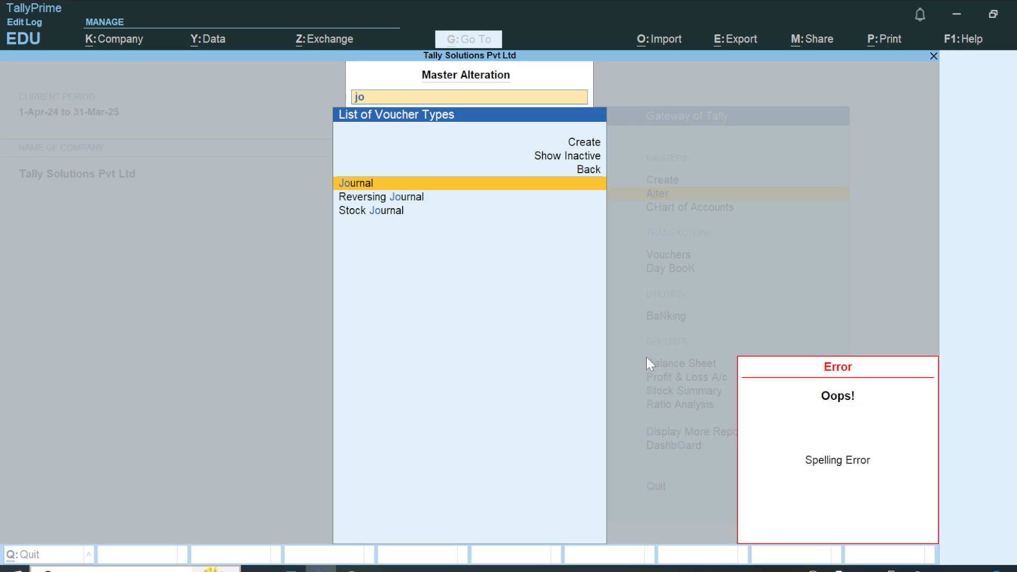
key("Return")
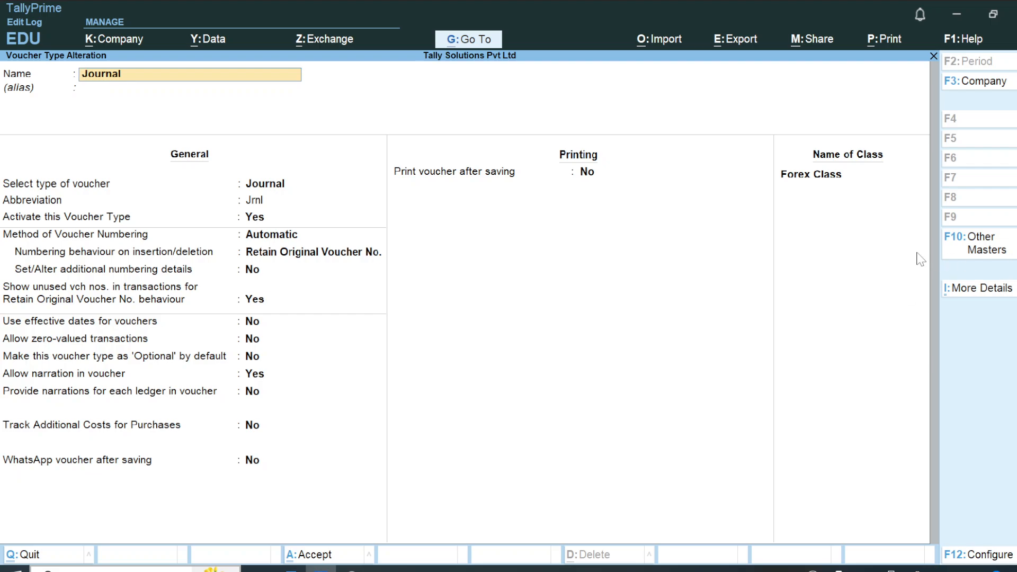
Review the Forex Class gain/loss settings, keep Forex Loss as its ledger, accept the Journal voucher type and return to the Gateway.
left_click(837, 184)
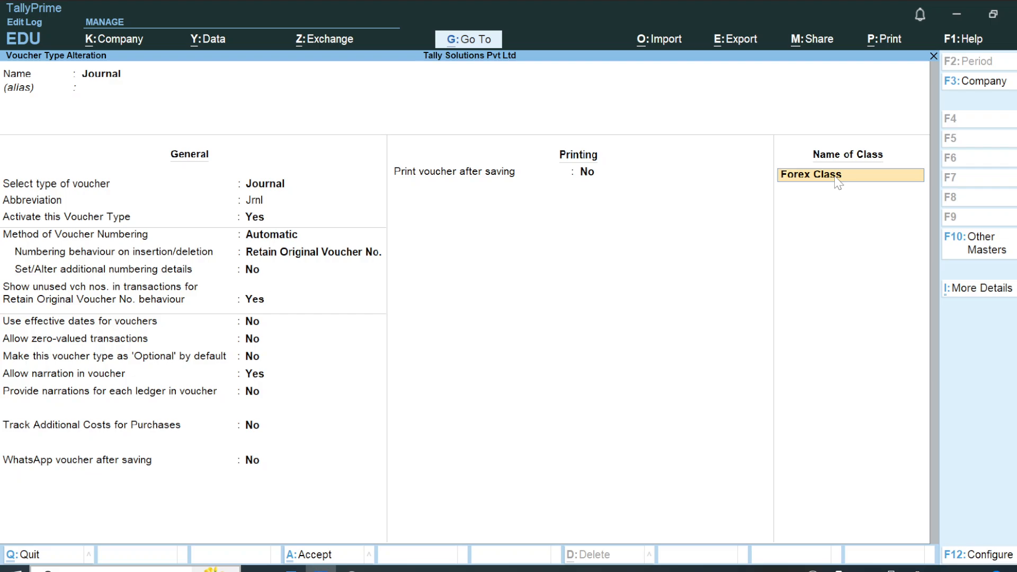
key("Return")
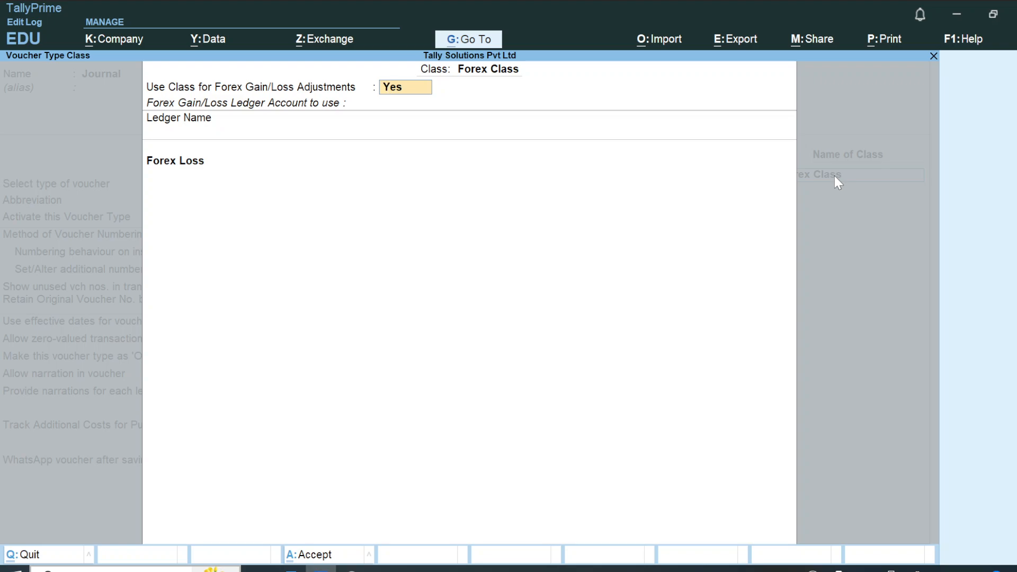
key("Return")
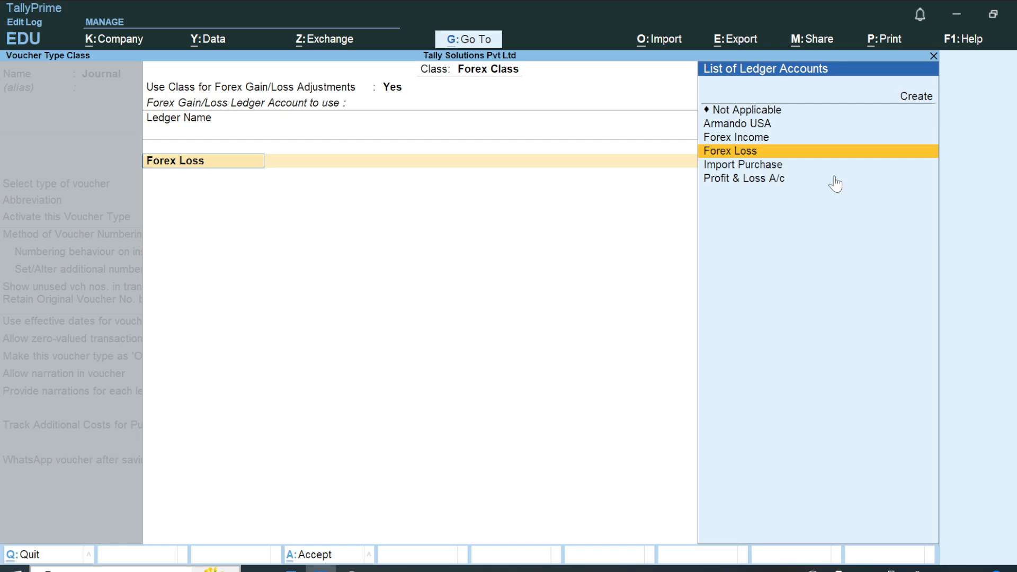
key("Up")
key("Down")
key("Up")
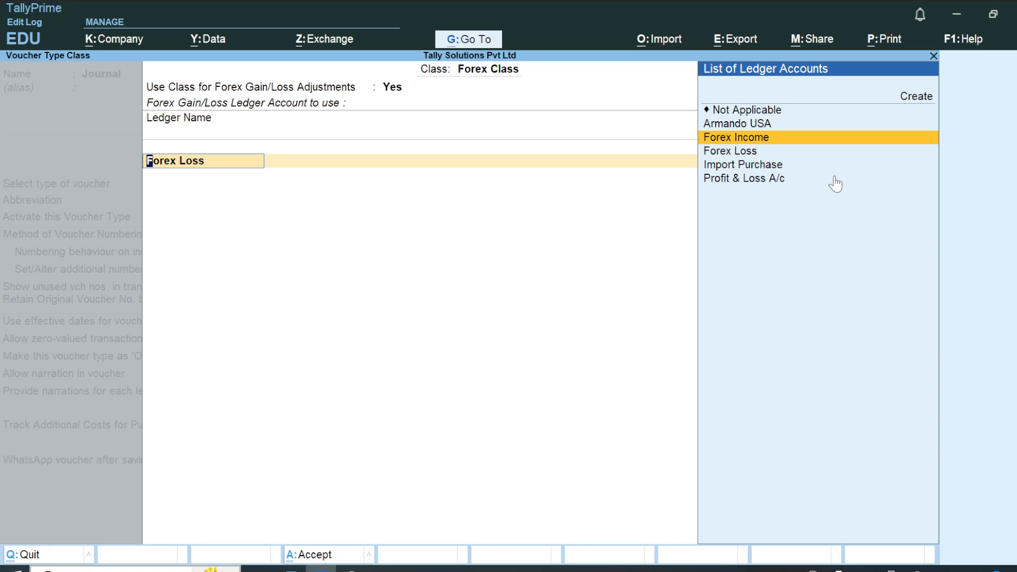
key("Down")
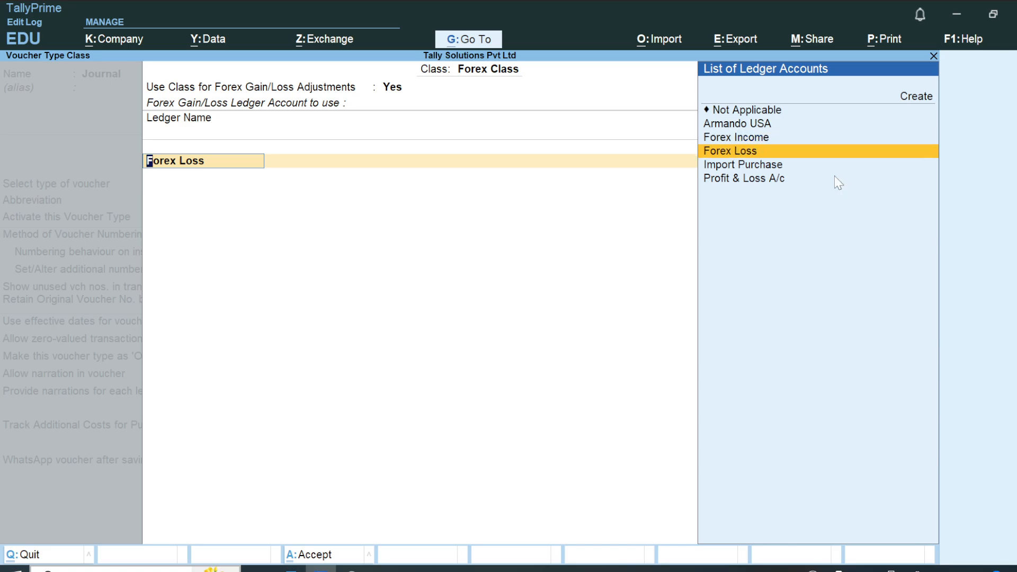
key("ctrl+a")
key("Return")
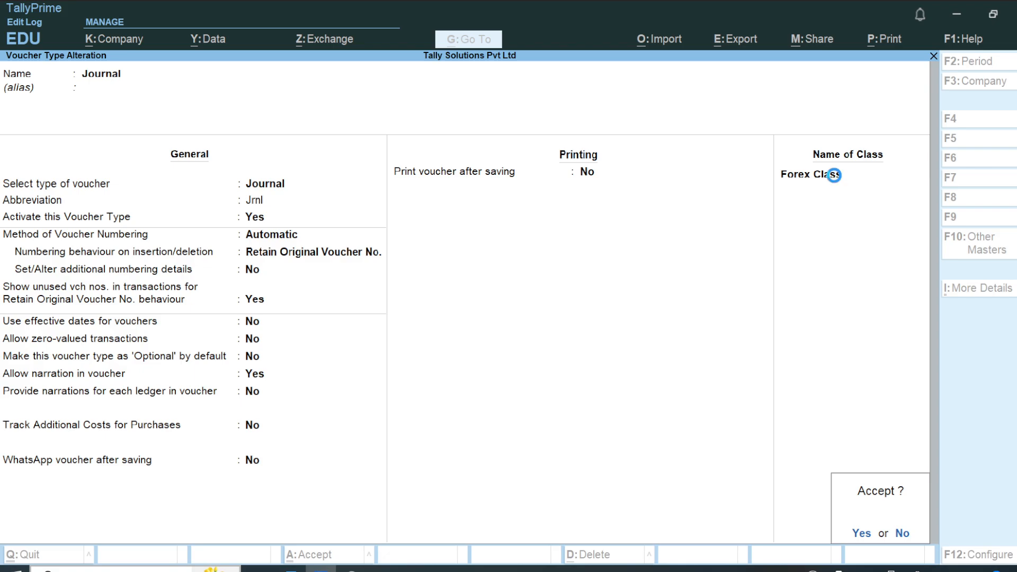
key("Return")
key("Escape")
key("Escape")
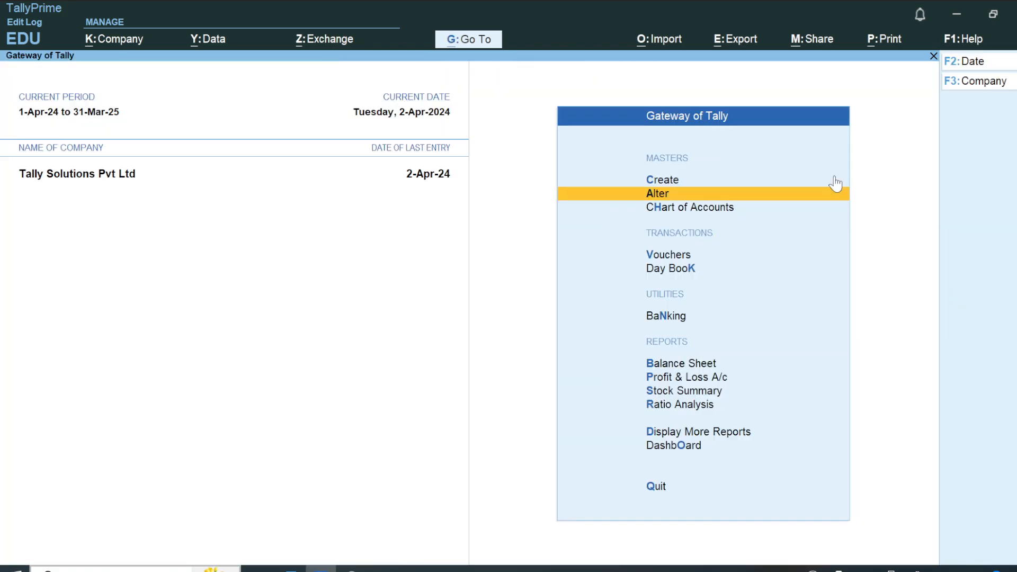
Open a new Journal voucher with the voucher class Forex Class and check its list of ledgers needing adjustment.
key("Down")
key("Down")
key("Down")
key("Up")
key("Return")
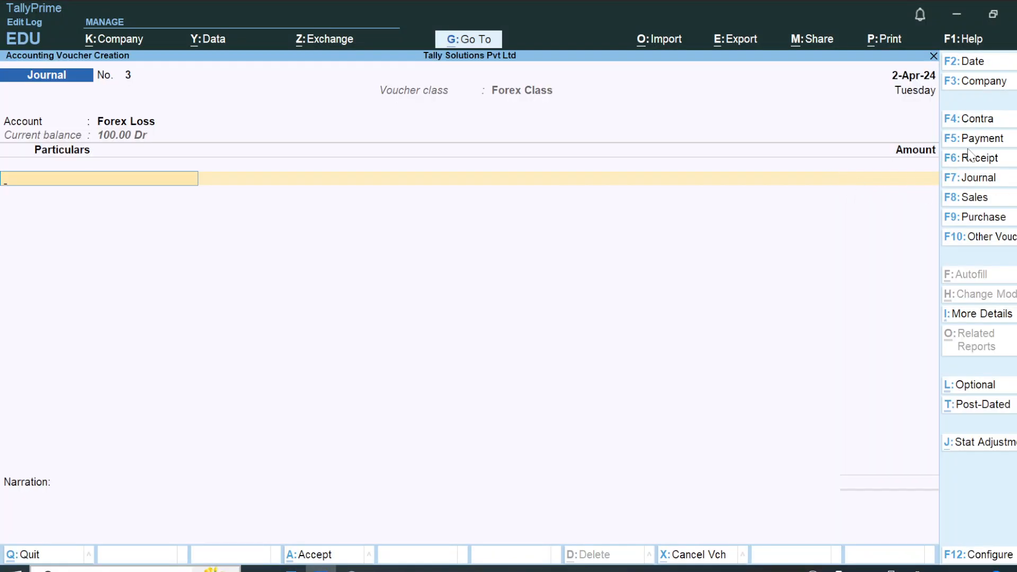
left_click(1006, 183)
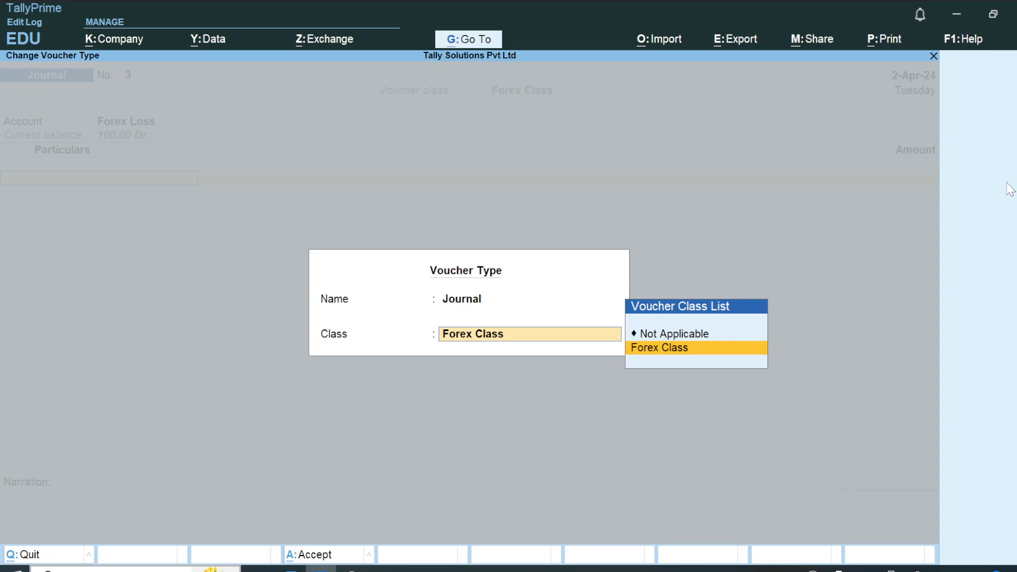
key("Return")
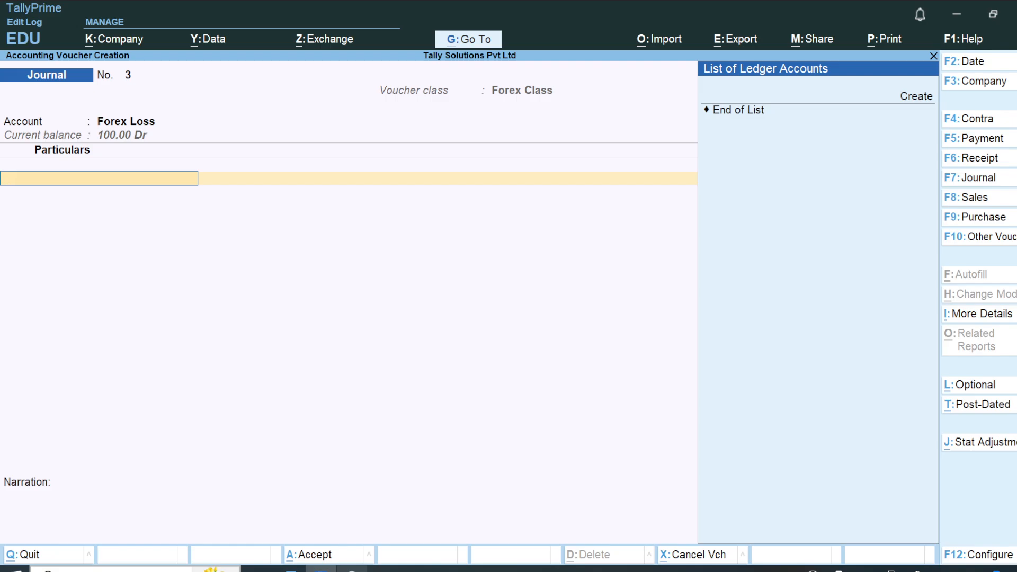
Switch to the Word notes and read the definitions and examples of realized and unrealized unadjusted forex gain or loss.
left_click(352, 570)
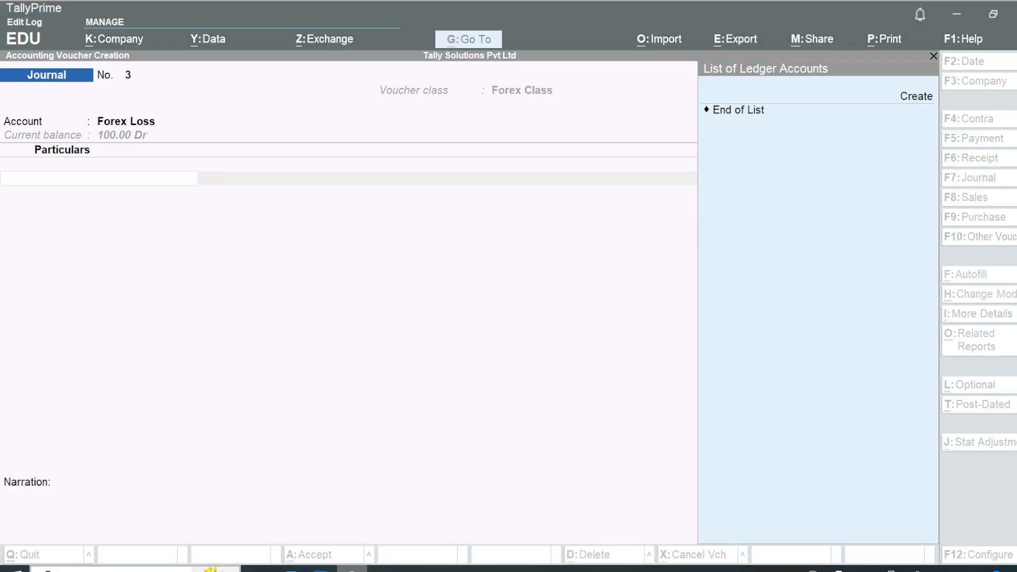
left_click(352, 570)
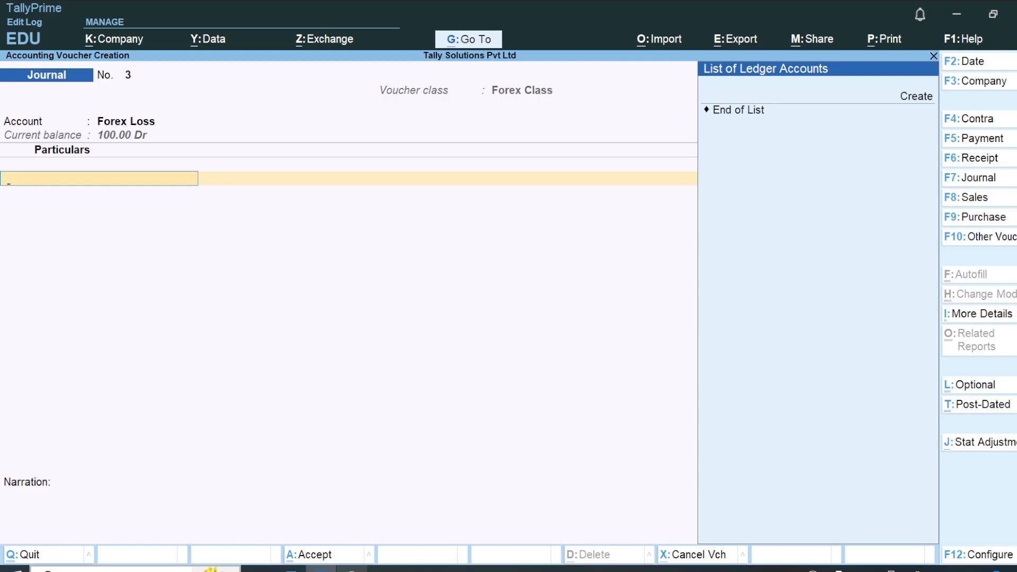
left_click(290, 570)
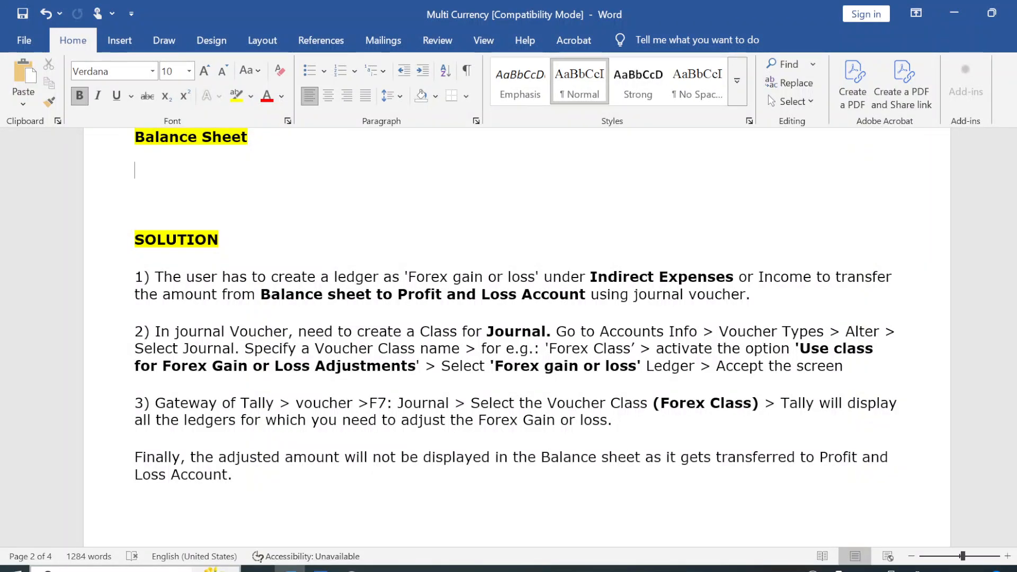
key("Down")
key("Down")
key("Down")
key("Down")
key("Down")
key("Down")
key("Down")
key("Down")
key("Down")
key("Down")
key("Down")
key("Down")
key("Down")
key("Down")
key("Down")
key("Down")
key("Down")
key("Down")
key("Down")
key("Down")
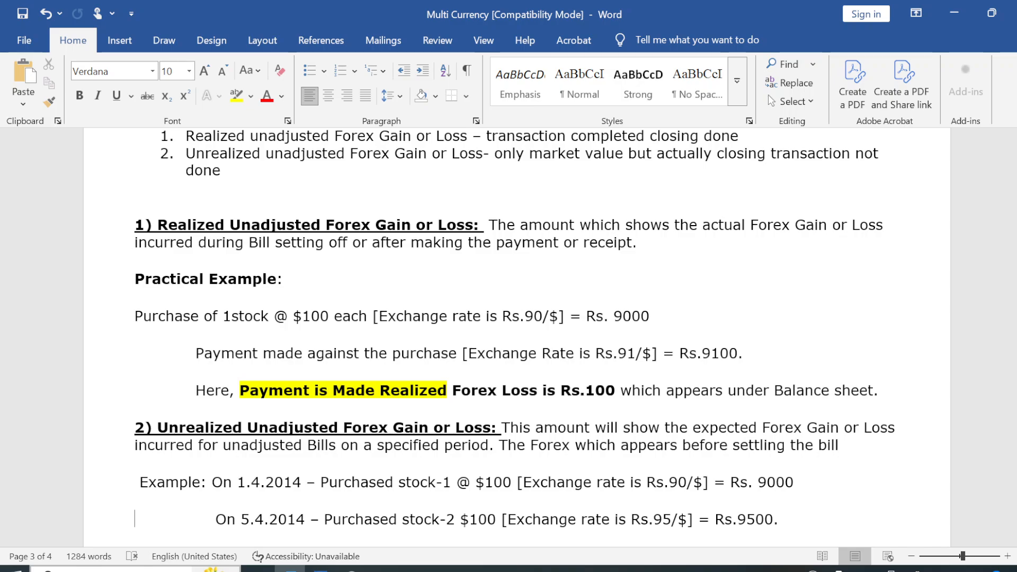
key("Down")
key("Down")
key("Down")
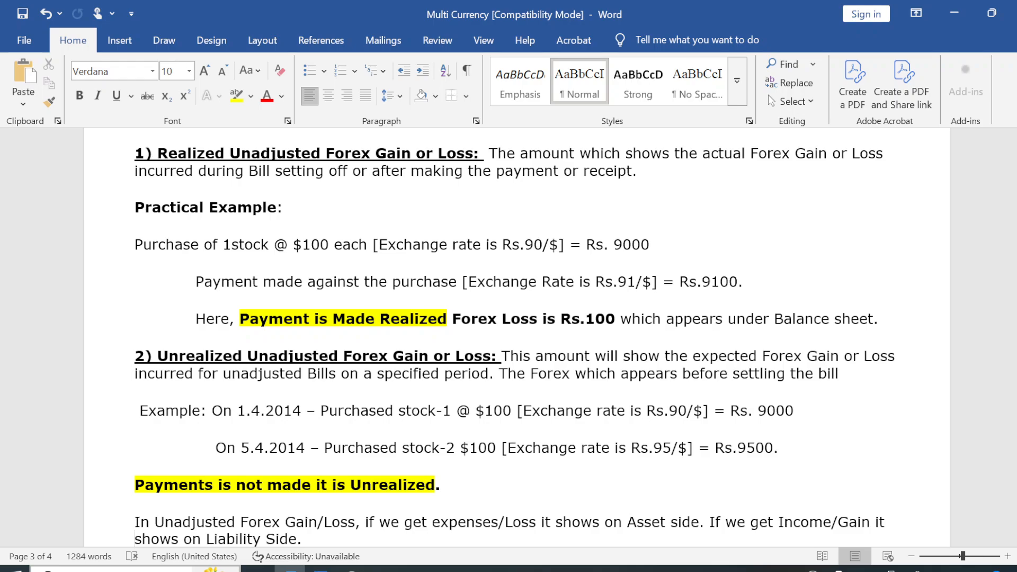
Read the Determining Rate of Exchange conditions in the notes, continuing to the voucher entries exercise below them.
scroll(514, 337, "down", 3)
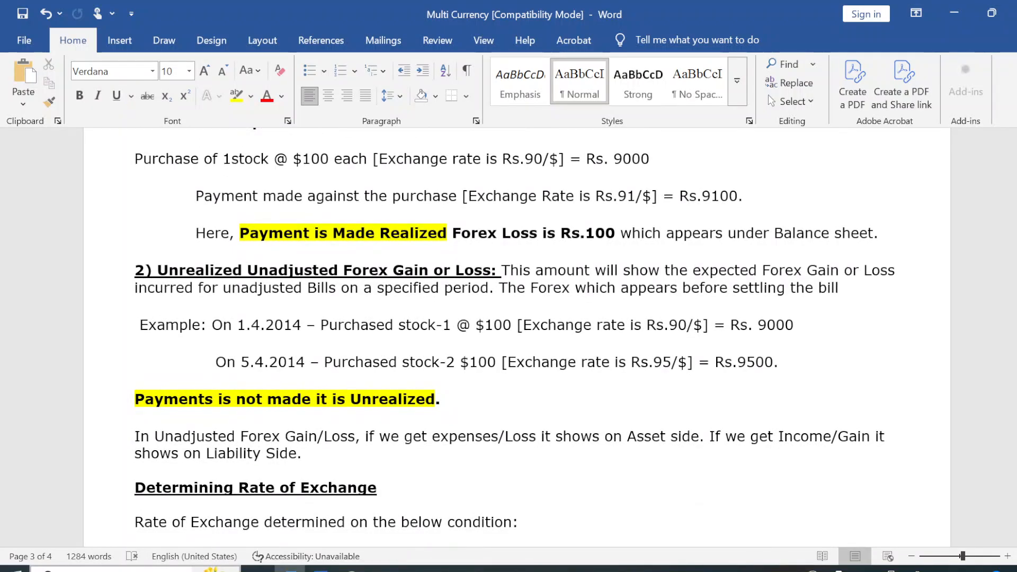
scroll(186, 539, "down", 1)
left_click(186, 538)
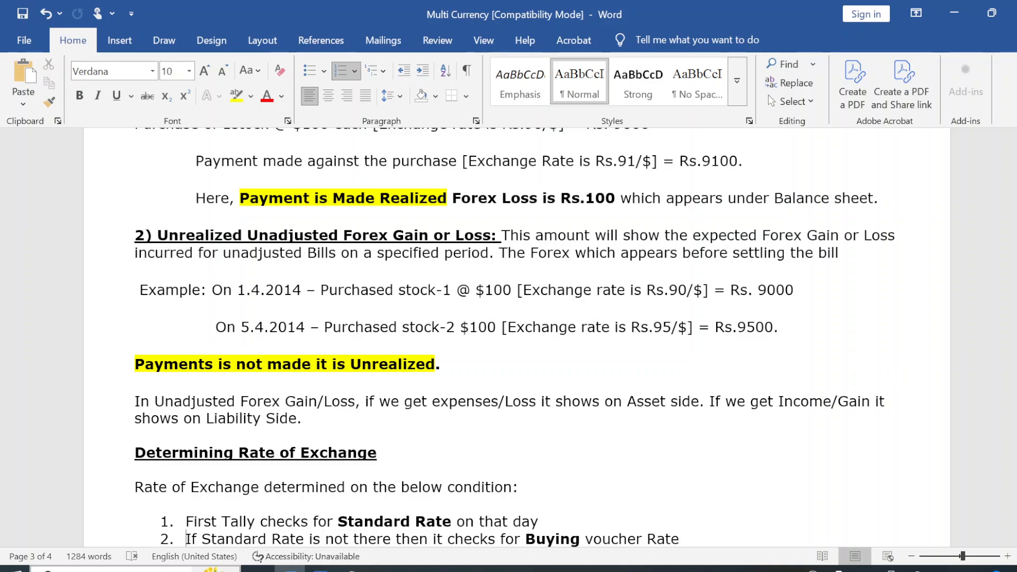
key("Down")
key("Down")
key("Down")
key("Down")
key("Down")
key("Down")
key("Down")
key("Down")
key("Down")
key("Down")
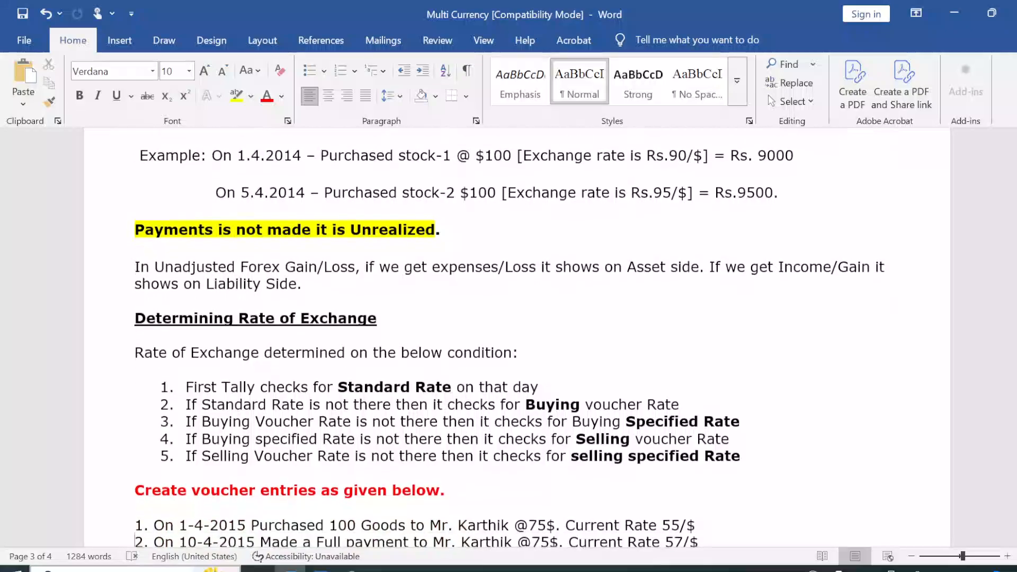
Finish reading the exchange-rate conditions in the notes, switch back to TallyPrime and abandon the open Journal voucher.
key("Down")
key("Down")
key("Down")
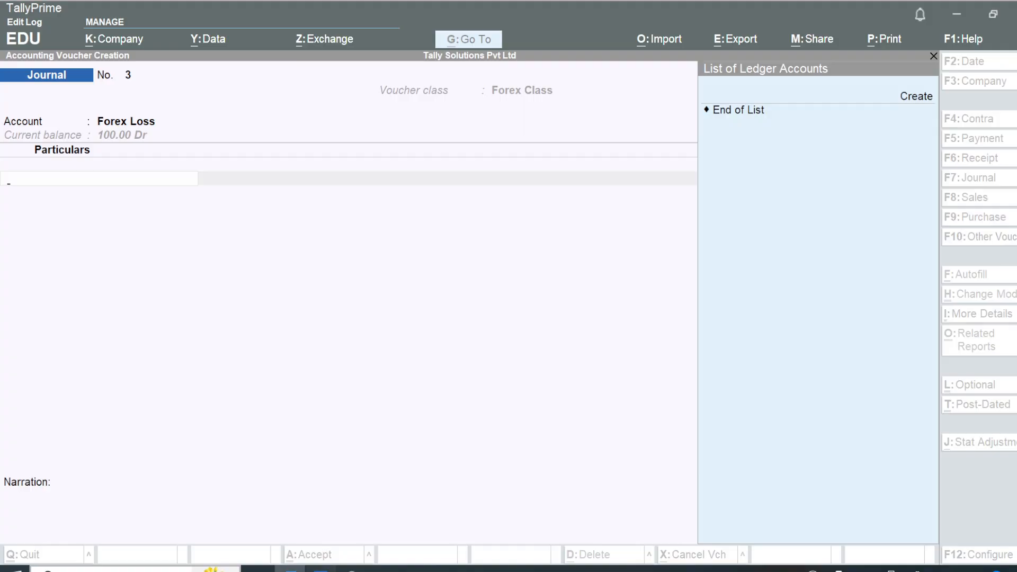
key("alt+Tab")
key("Escape")
key("y")
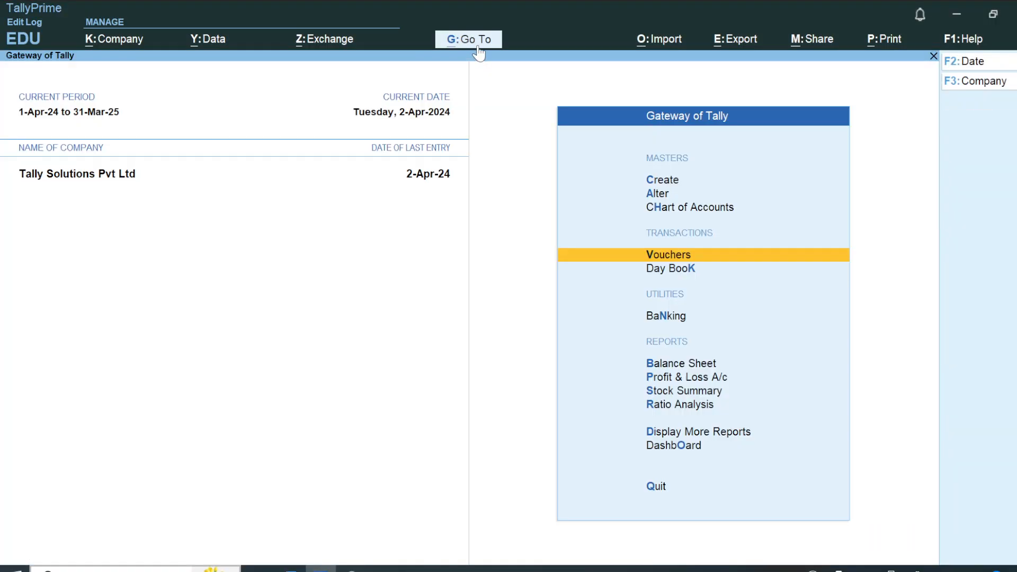
Open the Rates of Exchange master for alteration.
left_click(478, 45)
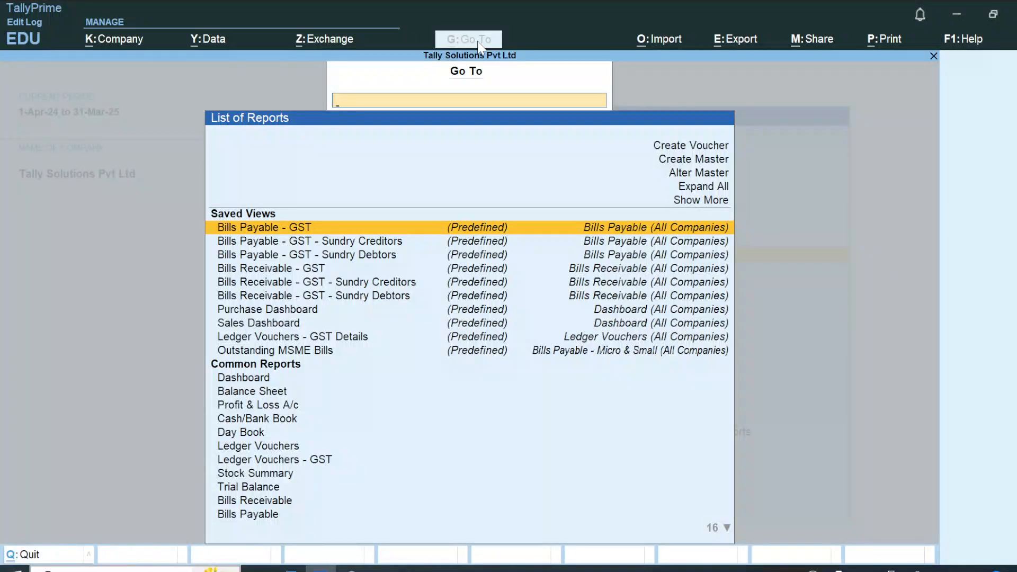
key("Up")
key("Up")
key("Up")
key("Return")
key("Down")
key("Down")
key("Down")
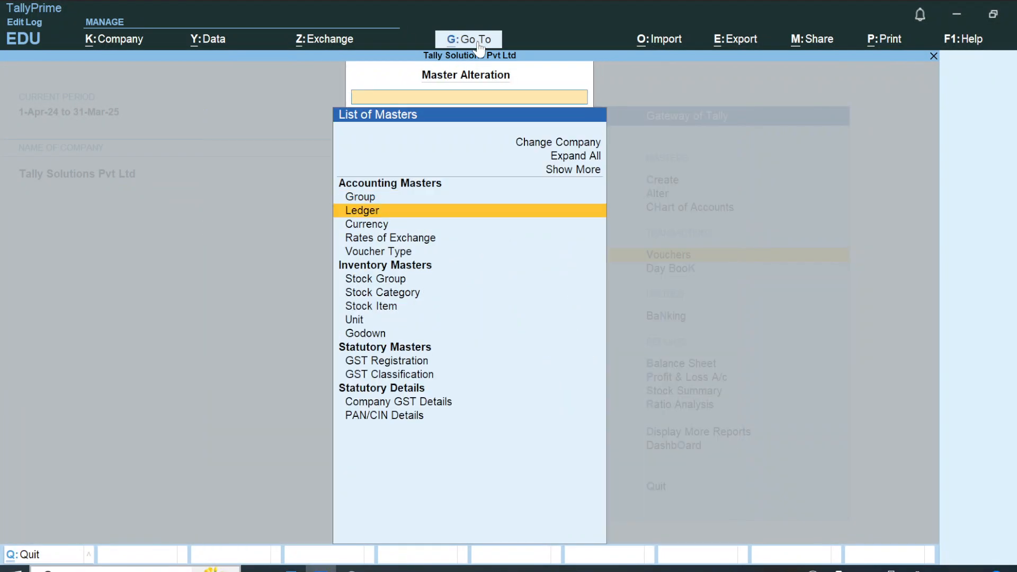
key("Return")
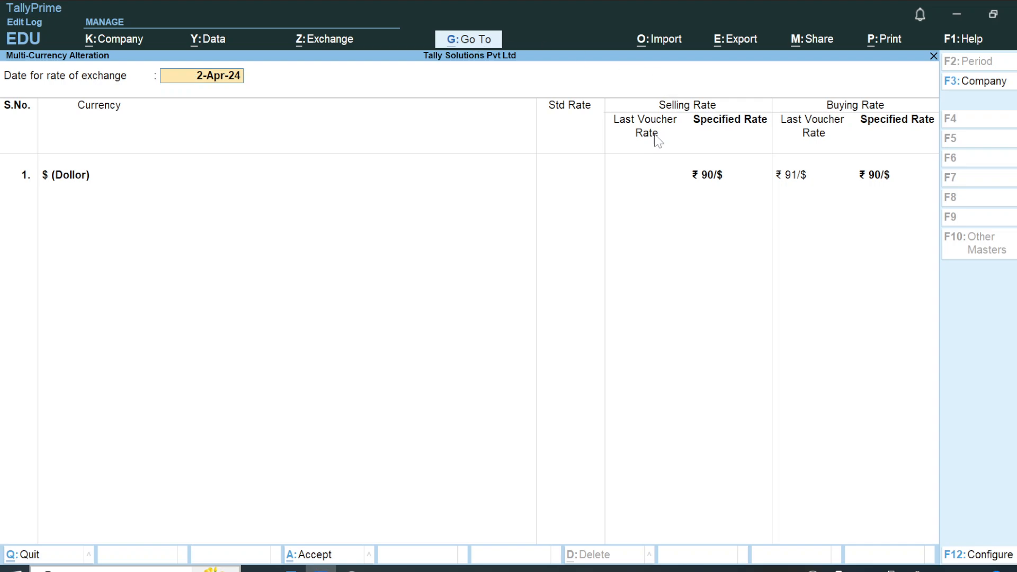
Enter 85 as the dollar's standard rate for 2-Apr-24 and compare the rate columns with the conditions in the Word notes.
key("Return")
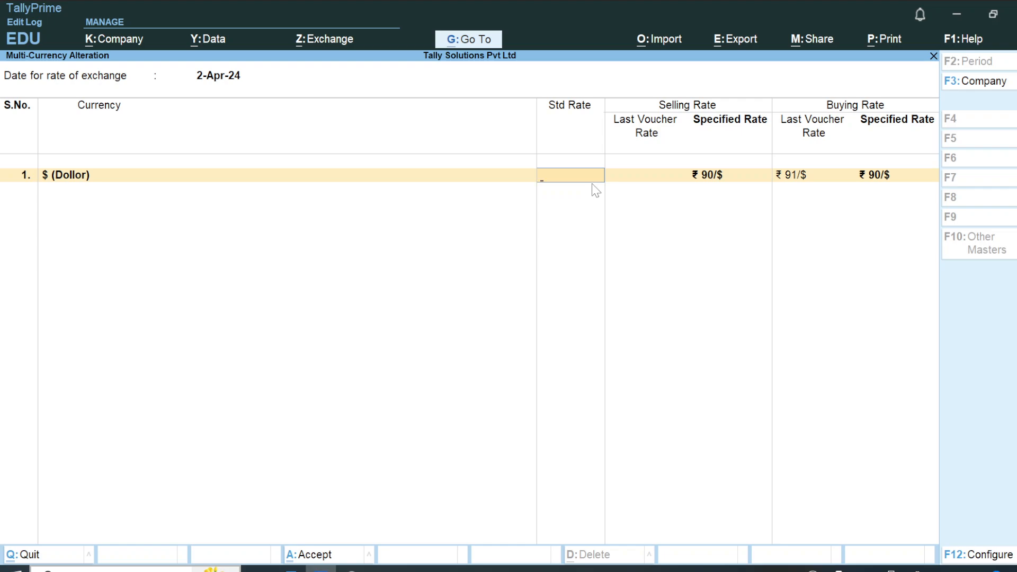
type("85")
key("Return")
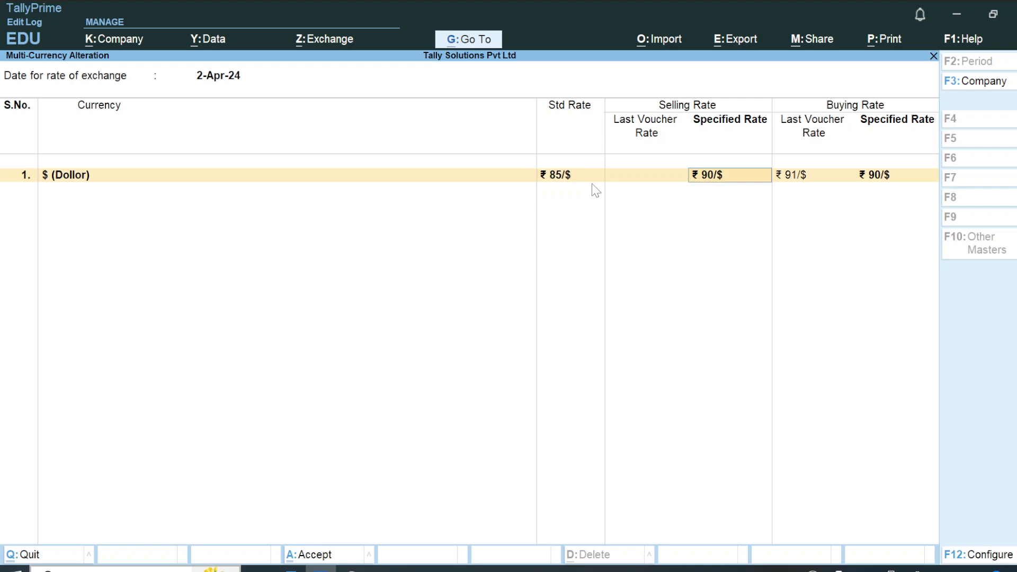
key("alt+Tab")
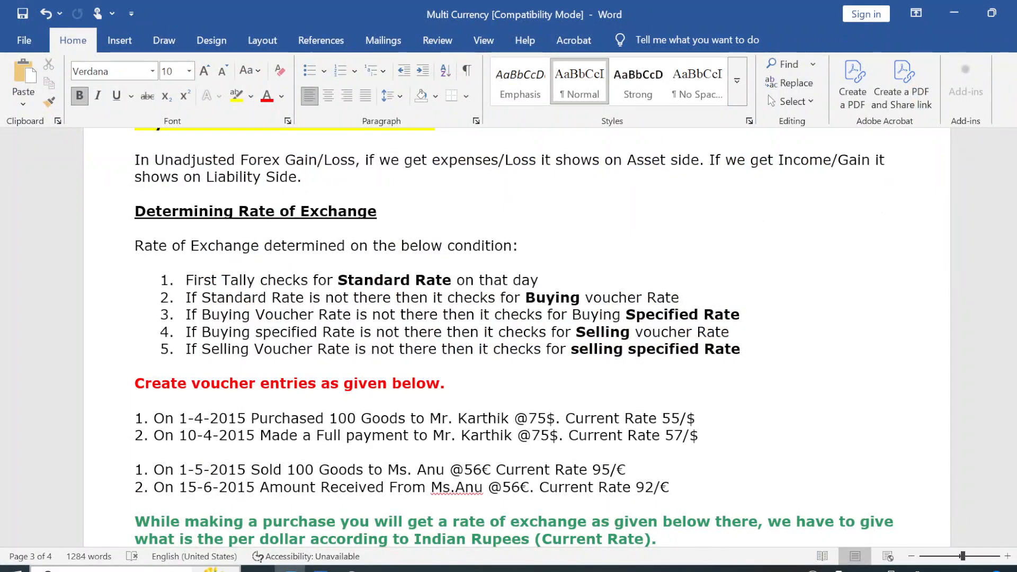
key("alt+Tab")
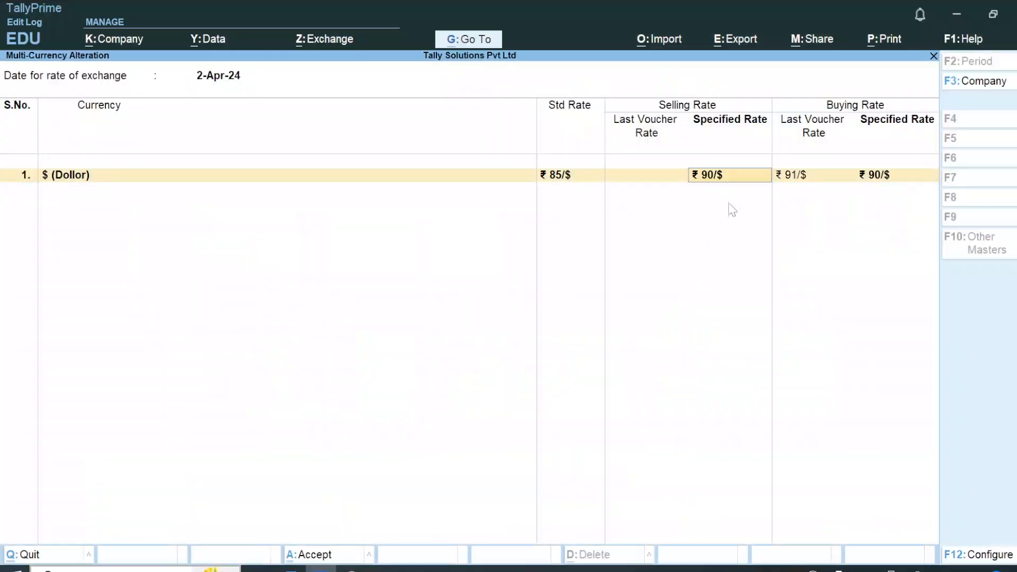
Read the Word notes from the exchange-rate conditions through the unadjusted forex note to the procedure for viewing a party's rate of exchange.
key("alt+Tab")
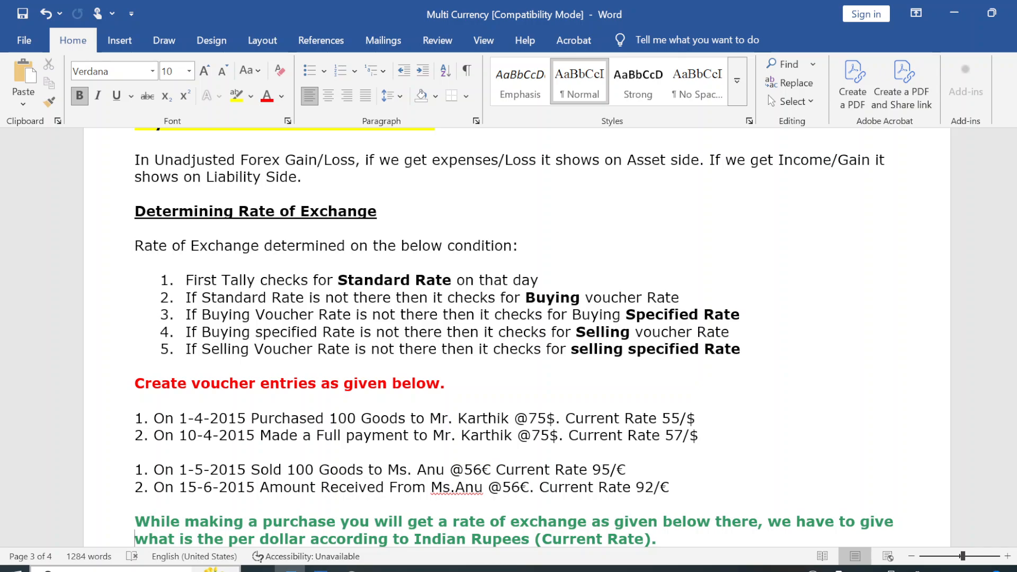
key("Down")
key("Down")
key("Down")
key("Down")
key("Down")
key("Down")
key("Down")
key("Down")
key("Down")
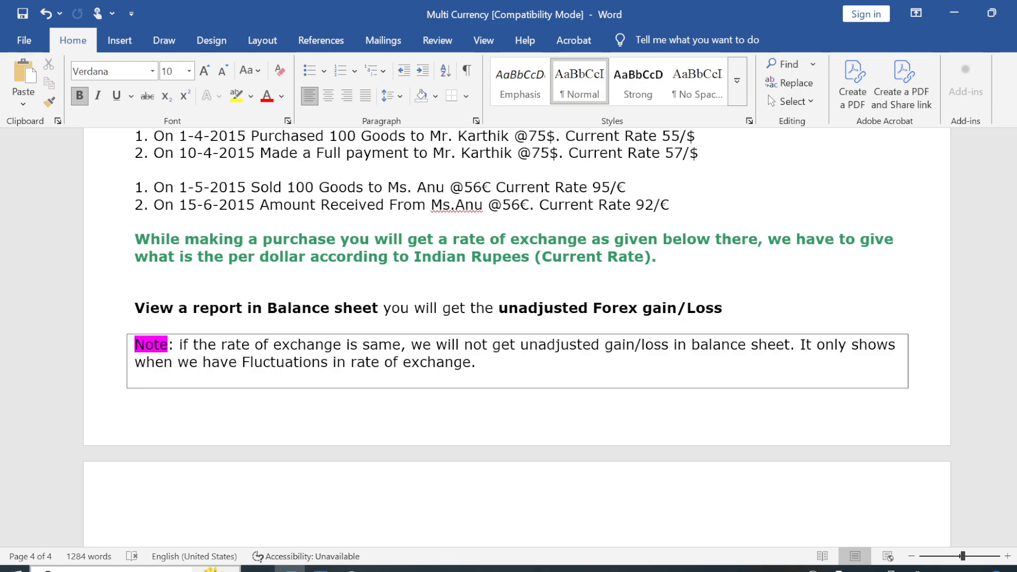
key("Down")
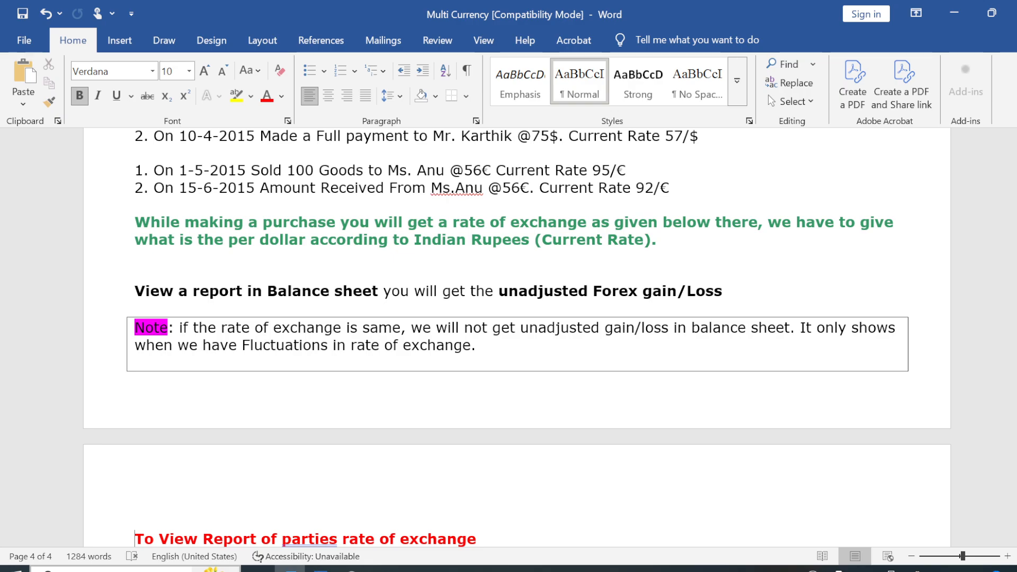
scroll(662, 337, "down", 3)
key("Down")
key("Down")
key("Down")
key("Down")
key("Down")
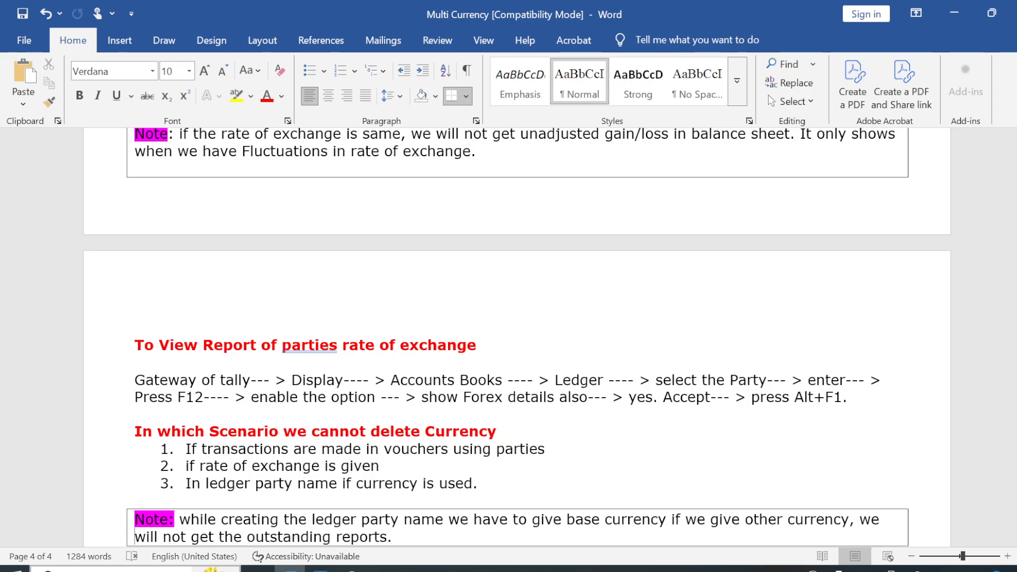
Switch back to TallyPrime, try to save the dollar's exchange rates and quit the multi-currency alteration.
key("alt+Tab")
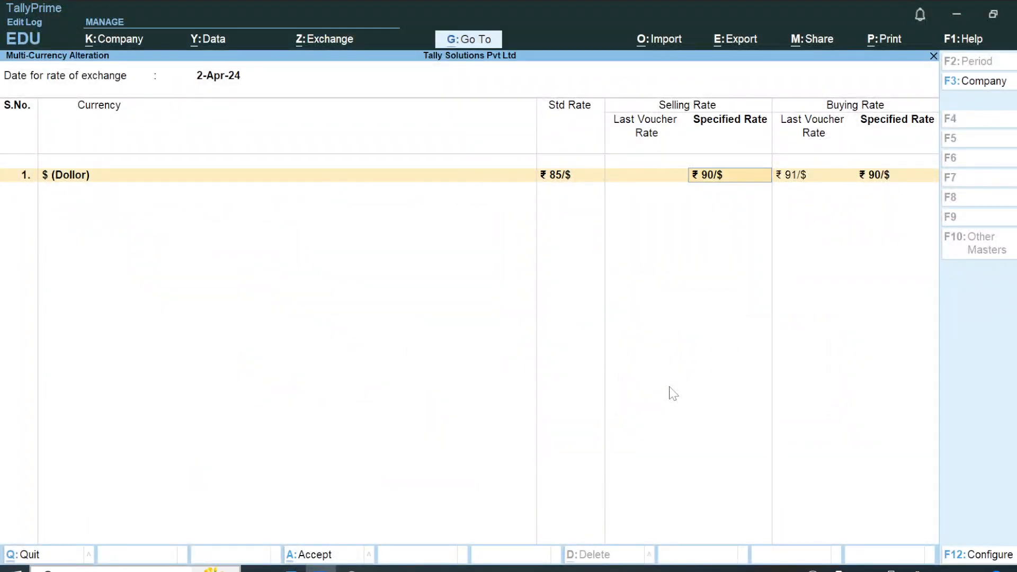
key("ctrl")
key("ctrl+a")
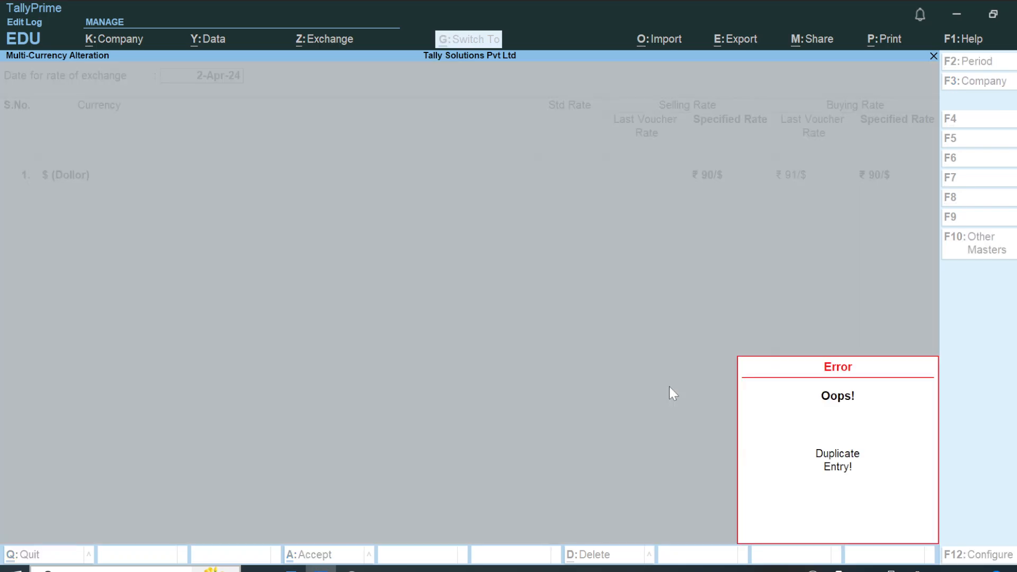
key("Escape")
key("Escape")
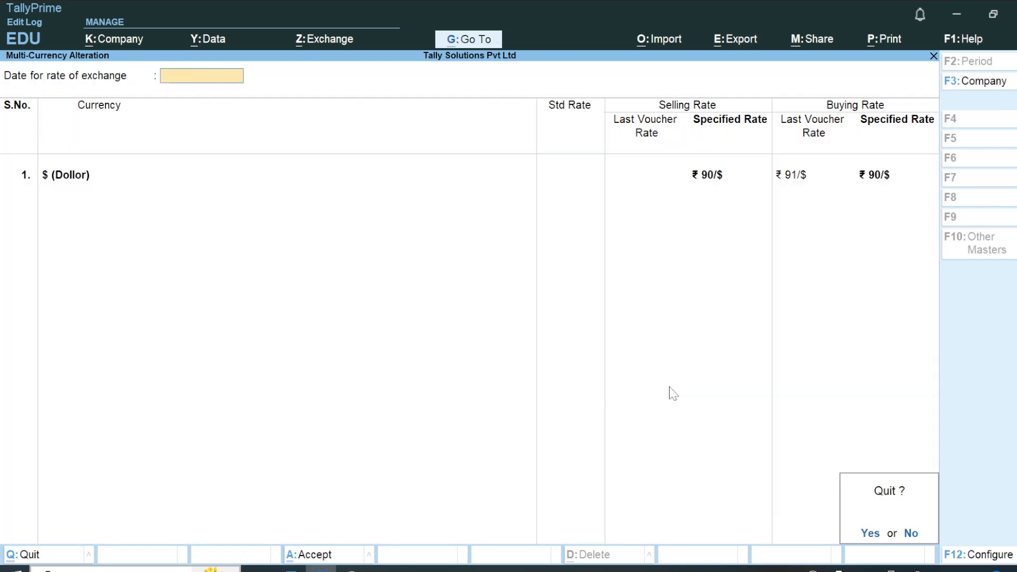
key("y")
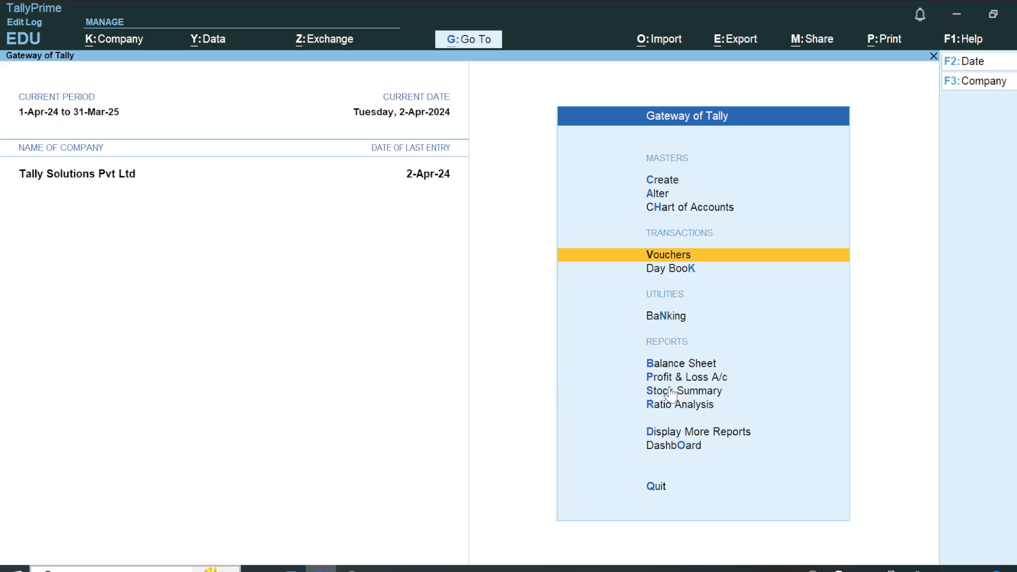
Display the USA supplier's ledger vouchers from the account books.
left_click(672, 436)
key("Down")
key("Down")
key("Down")
key("Down")
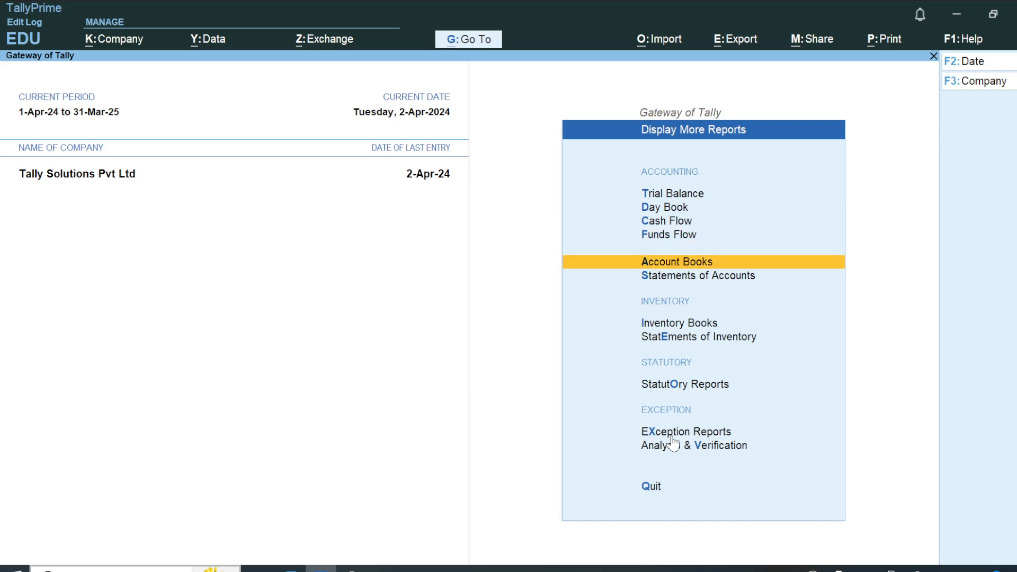
key("Return")
key("Down")
key("Return")
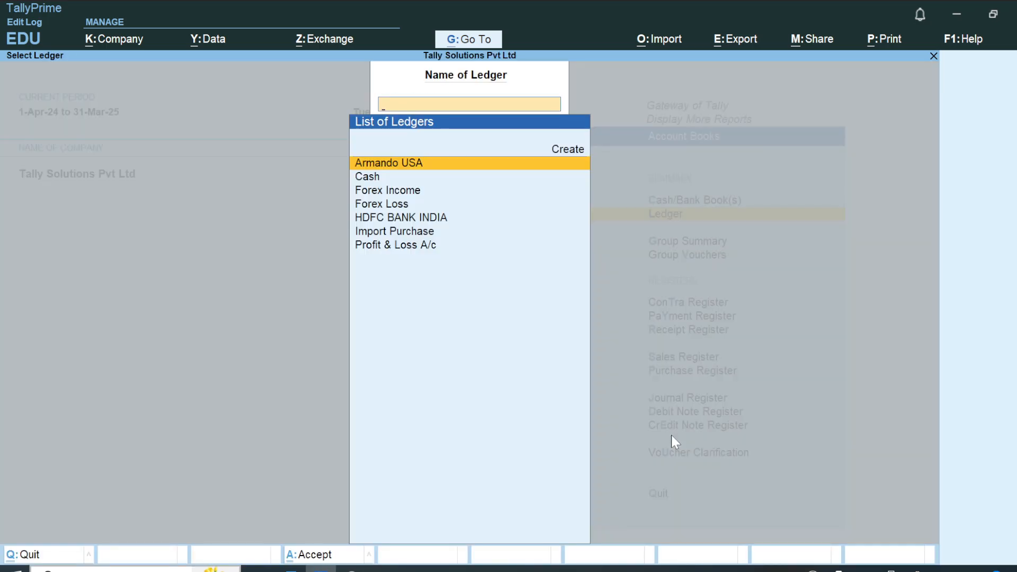
key("Return")
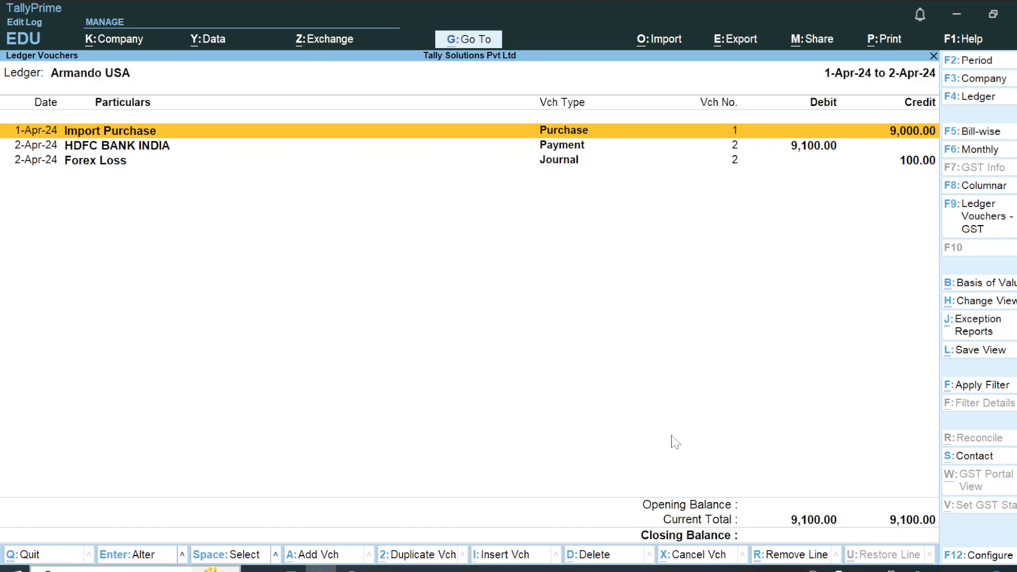
Read in the Word notes when a currency cannot be deleted and which currency a party ledger must use.
key("alt+Tab")
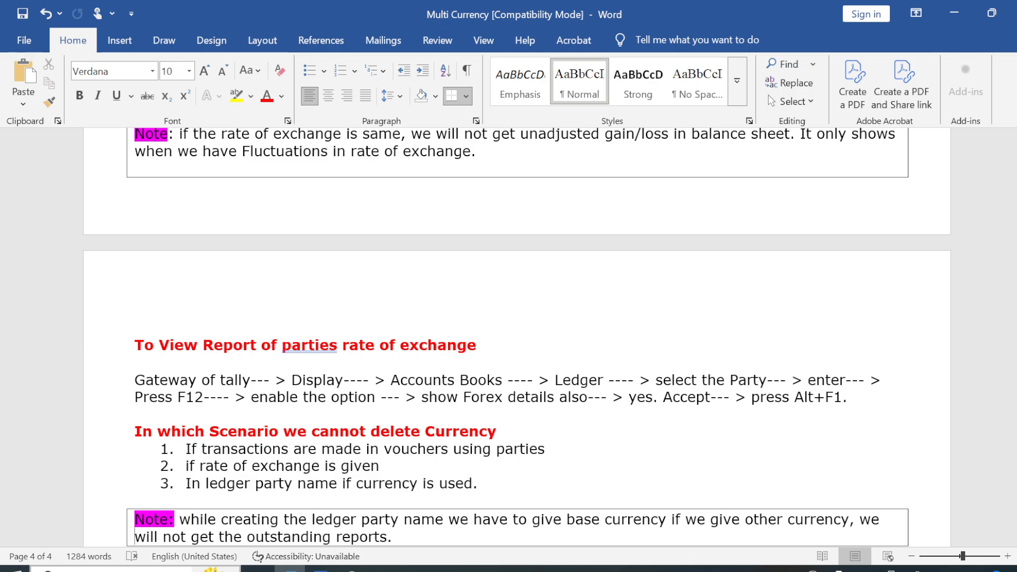
key("Down")
key("Down")
key("Down")
key("Down")
key("Down")
key("Down")
key("Down")
key("Down")
key("Down")
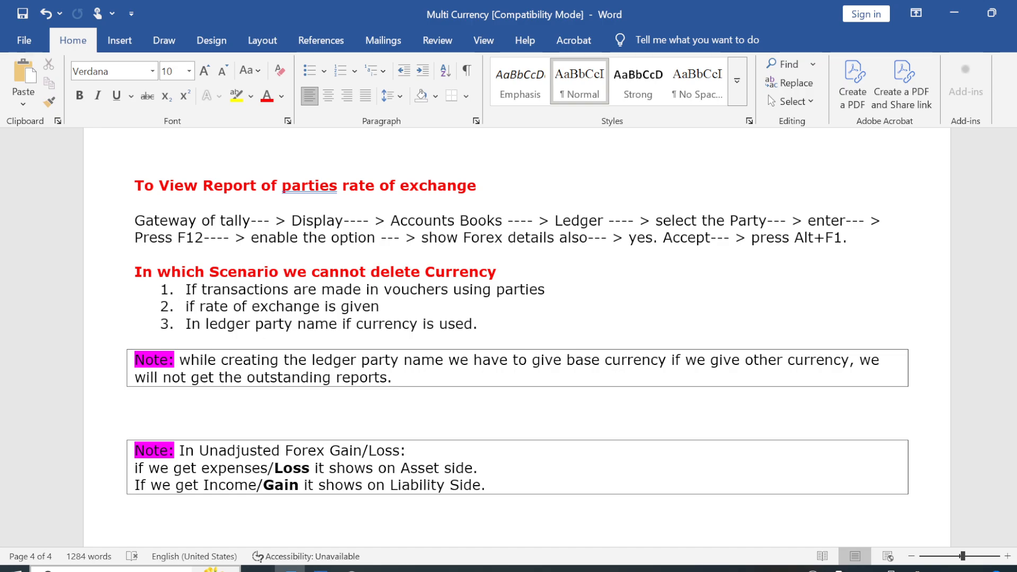
Return to TallyPrime, open the 1-Apr-24 import purchase voucher and open its supplier's ledger for alteration.
key("alt+Tab")
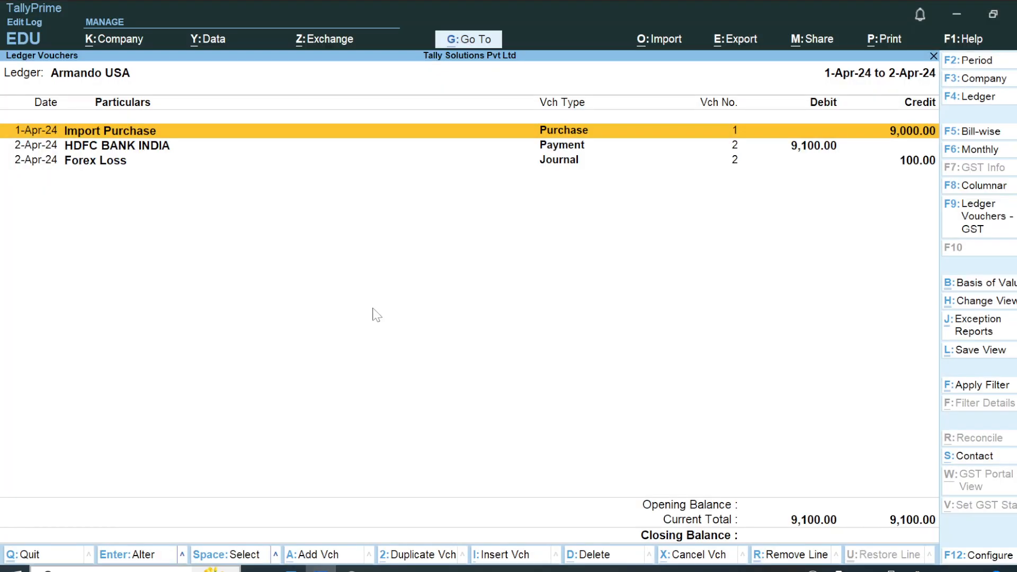
key("Return")
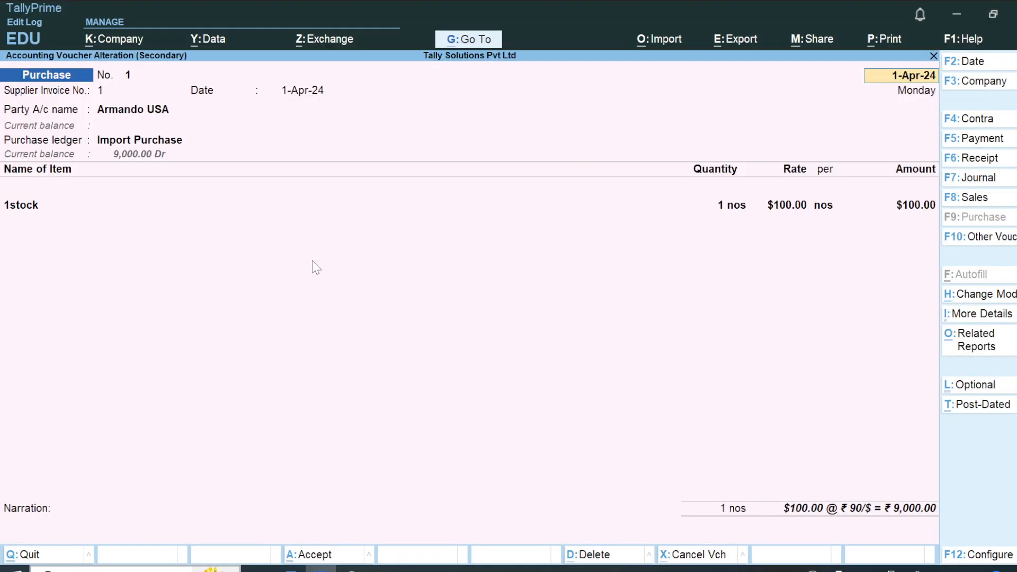
left_click(146, 112)
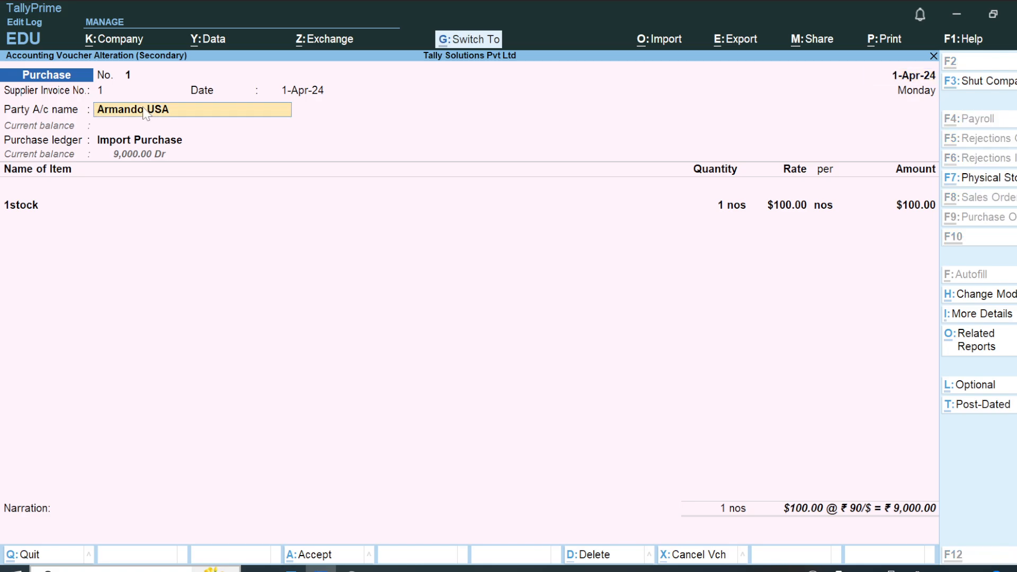
key("ctrl+Return")
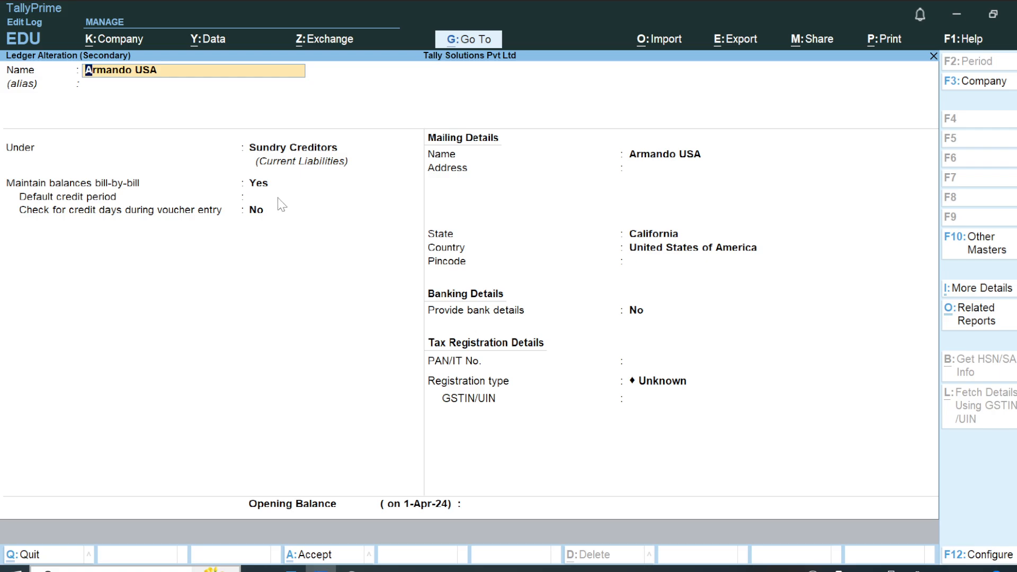
Set the Currency of Ledger to $ (Dollor) in the supplier ledger's additional details.
left_click(993, 292)
key("Up")
key("Up")
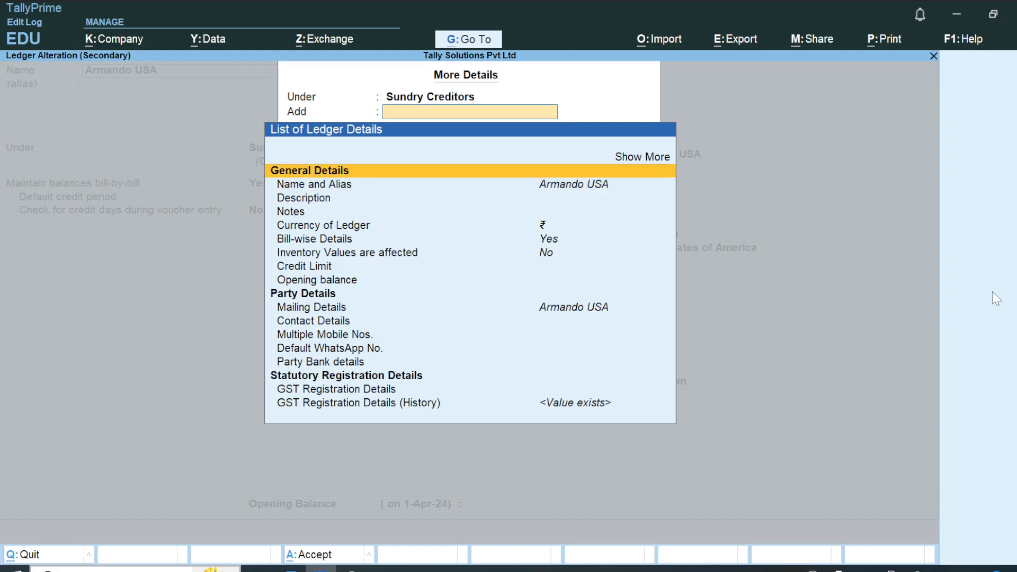
key("Return")
key("Down")
key("Down")
key("Down")
key("Down")
key("Down")
key("Down")
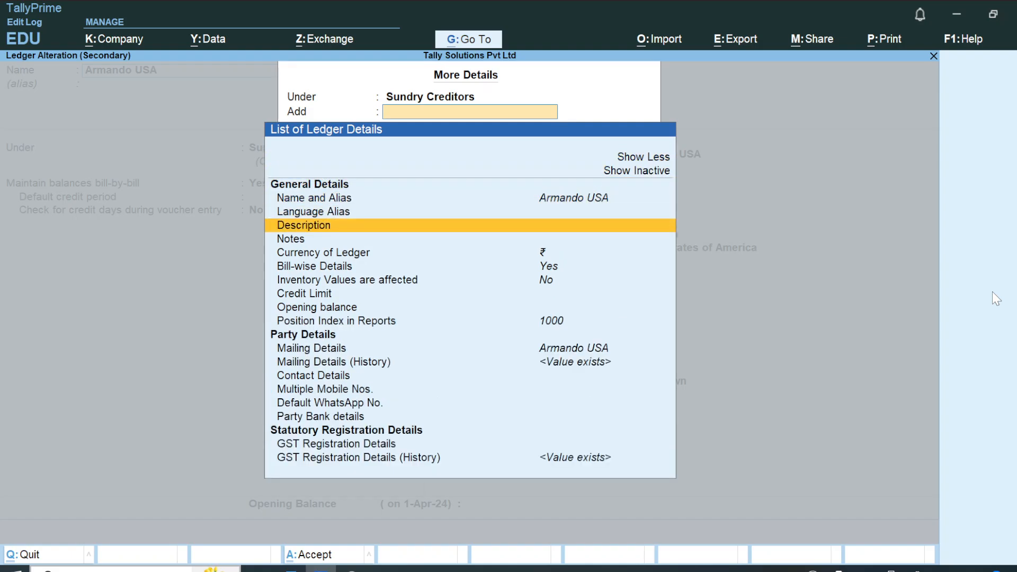
key("Return")
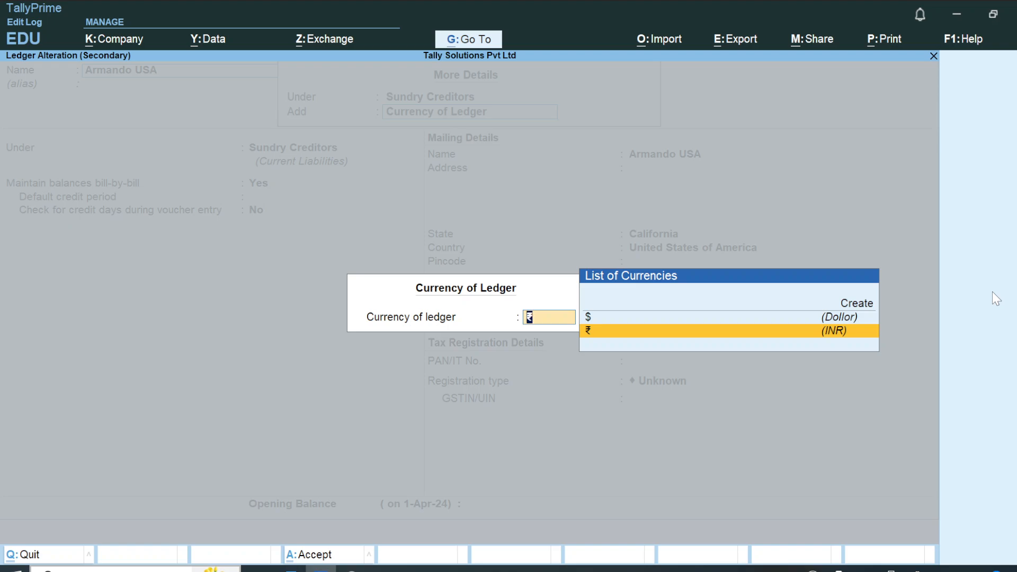
key("Up")
key("Down")
key("Up")
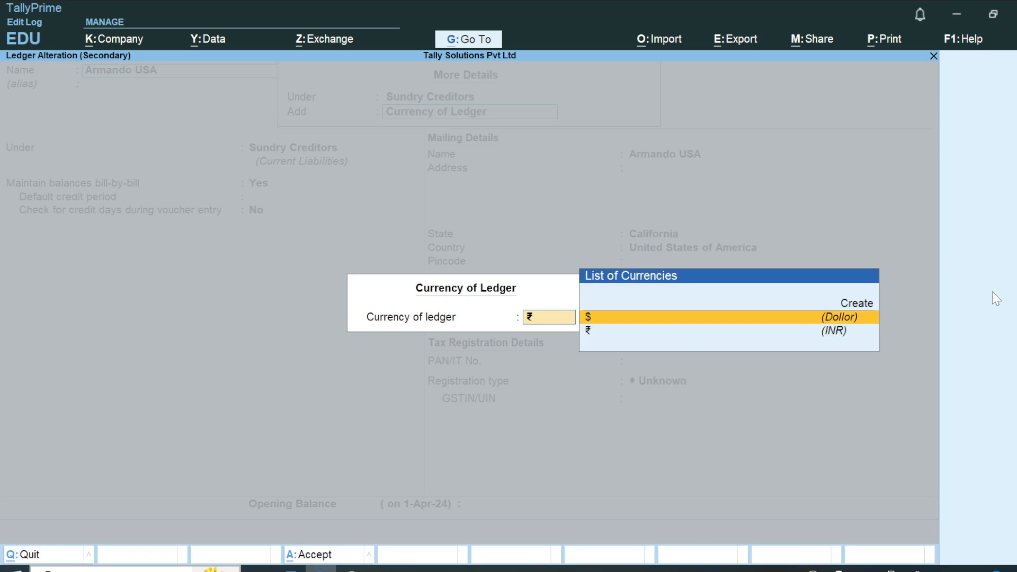
key("Return")
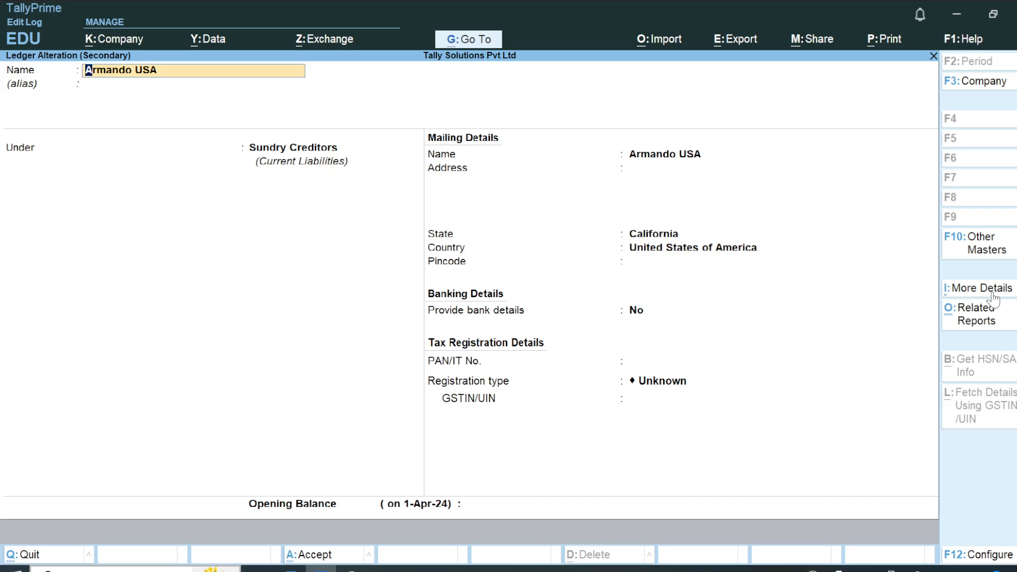
Set Show more configurations to Yes for ledgers, check the Use Currency for Bank/Cash Ledgers option and accept the configuration.
key("F12")
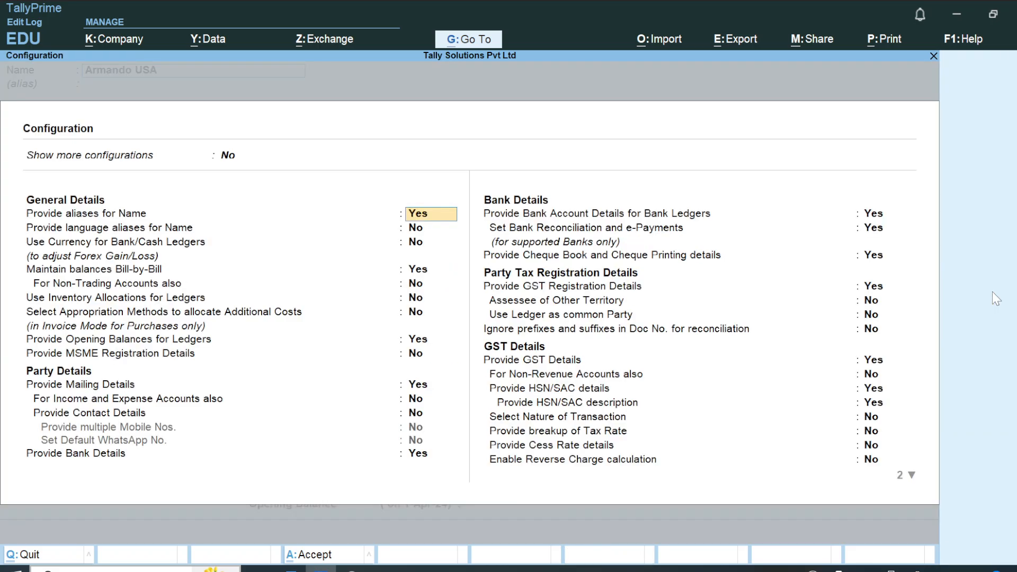
key("Up")
type("y")
key("Return")
key("Down")
key("Down")
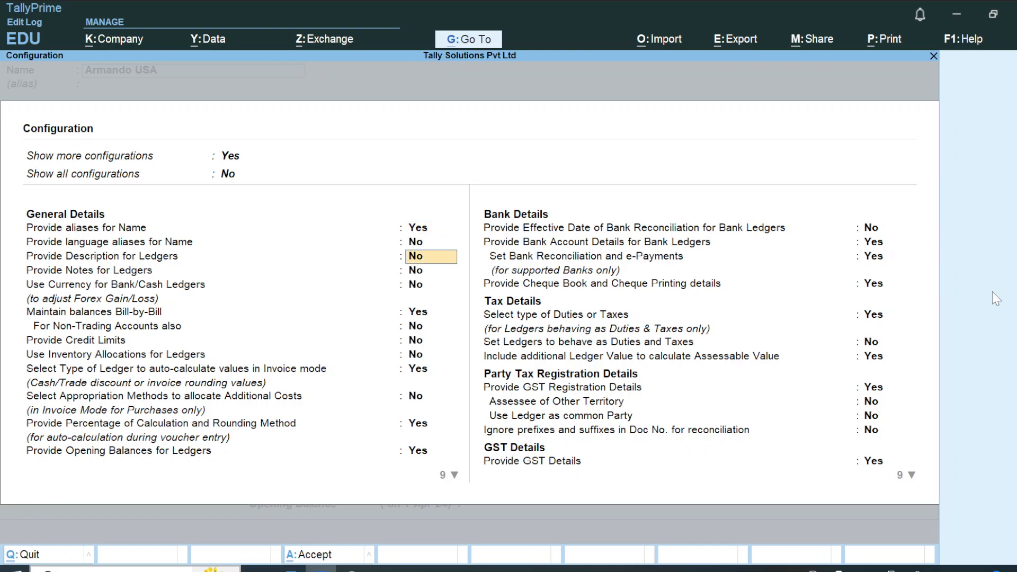
key("Down")
key("Down")
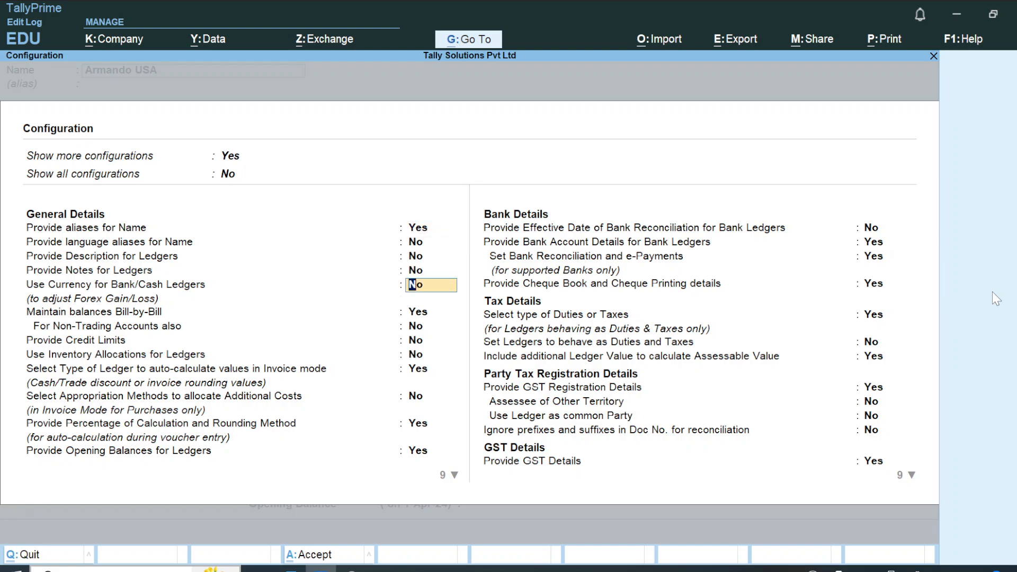
key("ctrl+a")
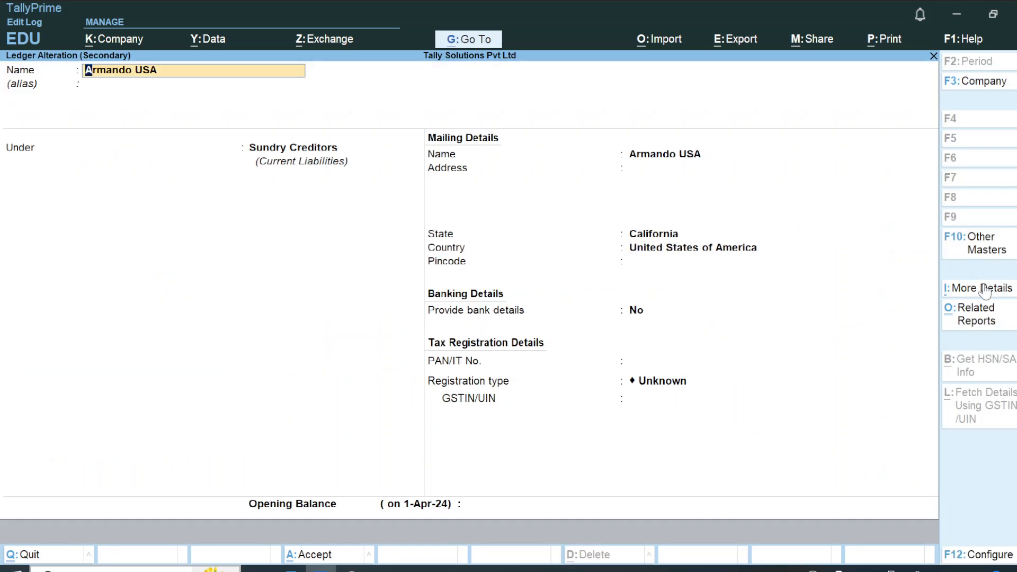
Set the Currency of Ledger back to ₹ (INR) in the supplier ledger's additional details.
left_click(986, 290)
key("Down")
key("Down")
key("Down")
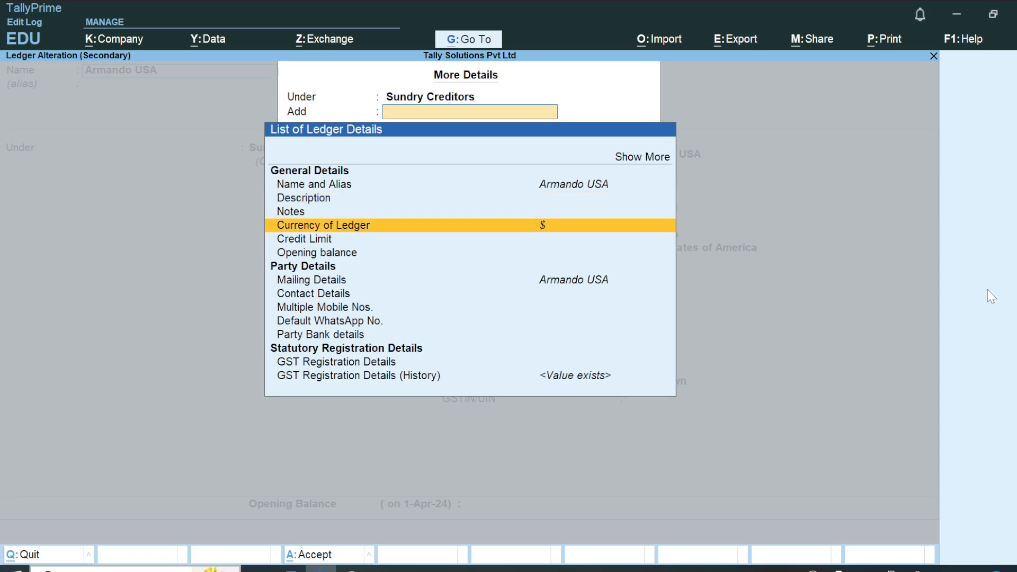
key("Return")
key("Down")
key("Return")
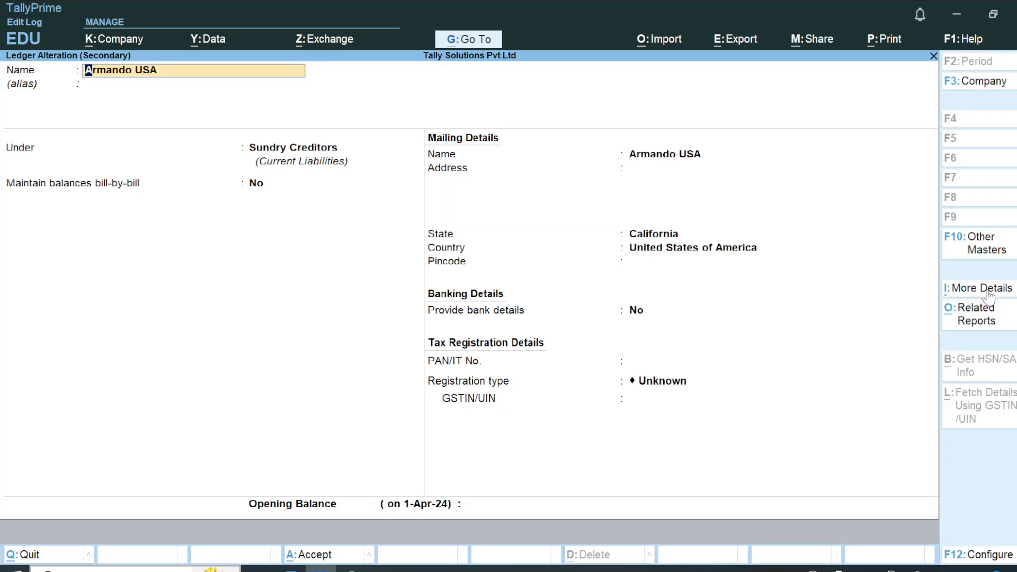
Expand the supplier's ledger details to include additional and inactive entries, and examine the full list through the statutory registration details.
left_click(987, 292)
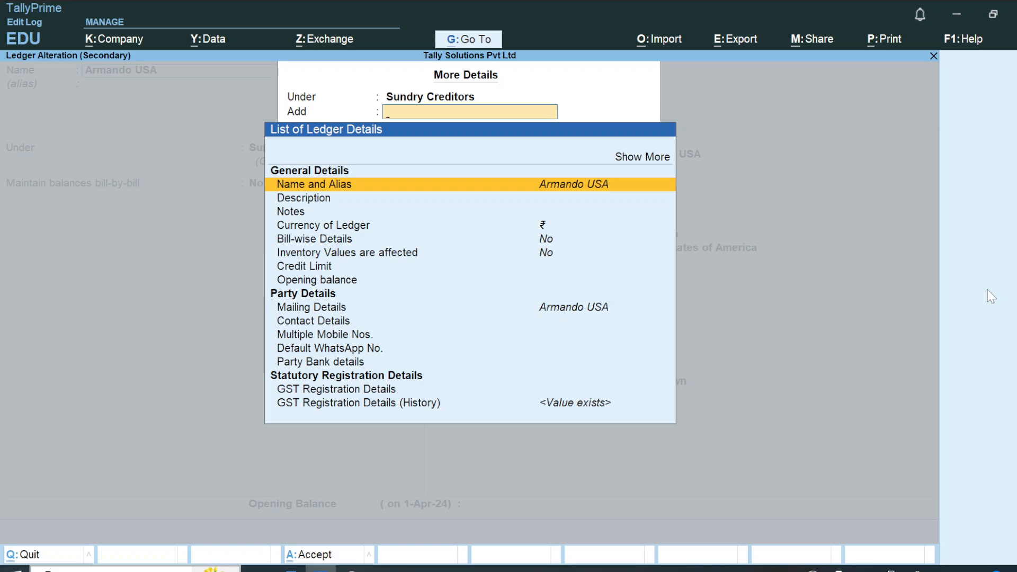
key("Up")
key("Up")
key("Return")
key("Return")
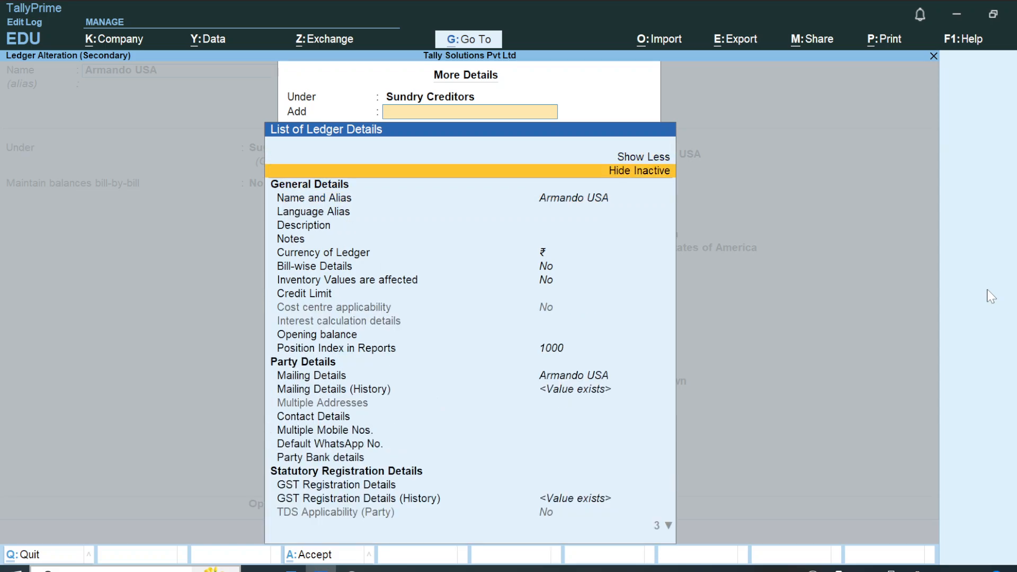
key("Down")
key("Down")
key("Down")
key("Down")
key("Down")
key("Down")
key("Down")
key("Down")
key("Down")
key("Down")
key("Down")
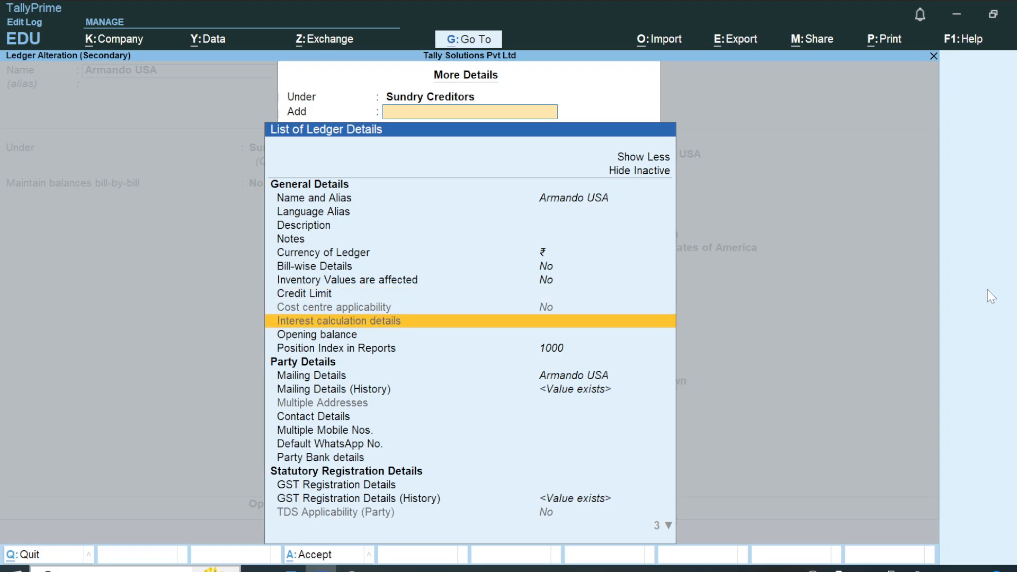
key("Up")
key("Down")
key("Down")
key("Down")
key("Down")
key("Down")
key("Down")
key("Down")
key("Down")
key("Down")
key("Down")
key("Down")
key("Down")
key("Down")
key("Down")
key("Down")
key("Down")
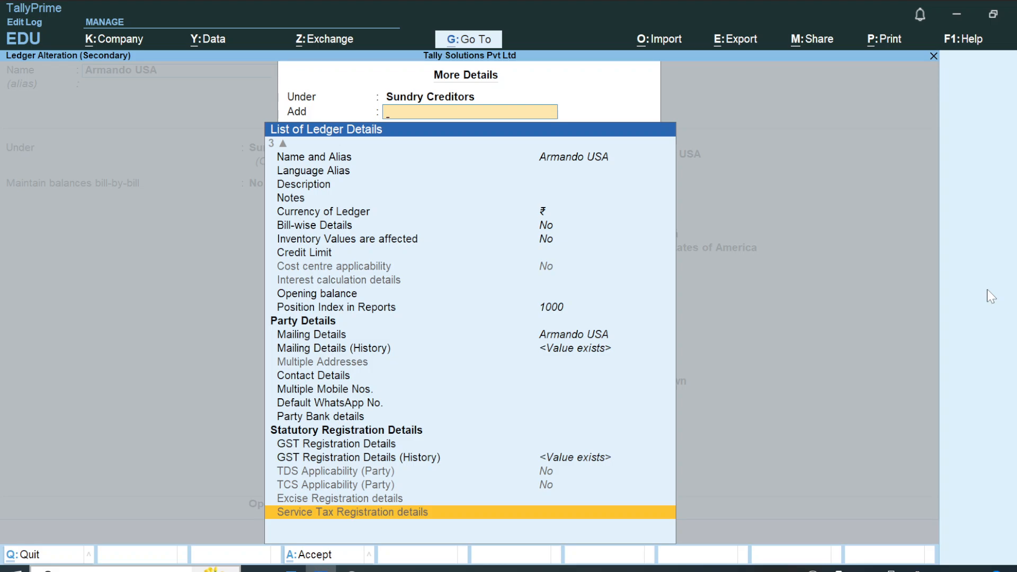
key("Escape")
Set the ledger configuration's general options from language aliases through inventory allocations to Yes, including Use Currency for Bank/Cash Ledgers and Provide Credit Limits.
key("F12")
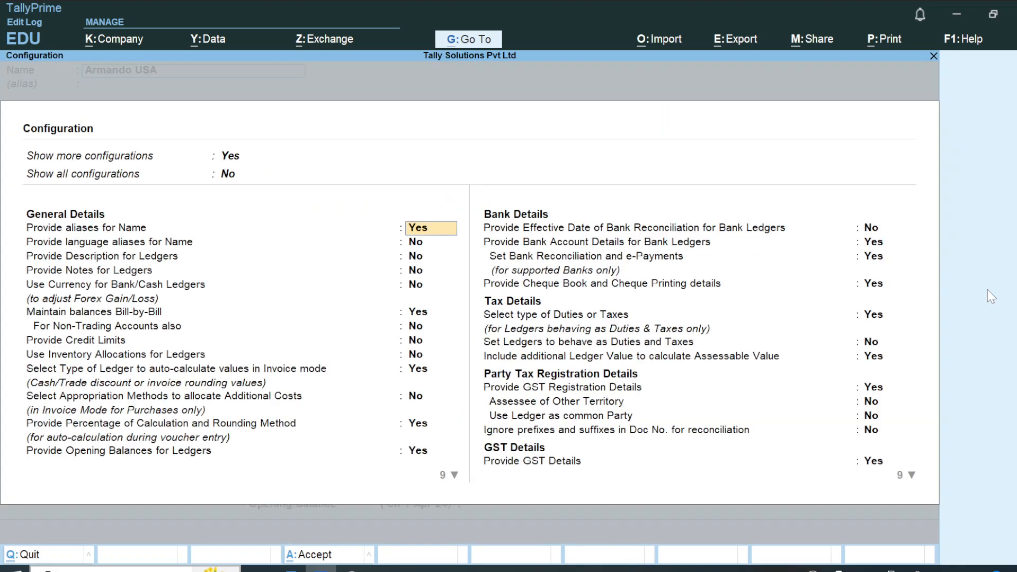
key("Return")
key("y")
key("y")
key("y")
key("y")
key("y")
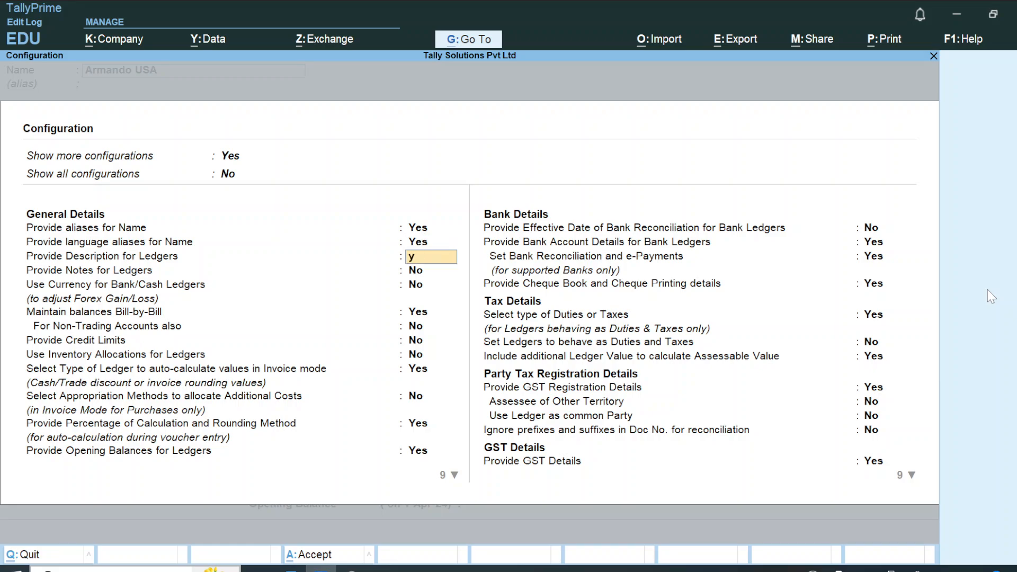
key("y")
key("y")
key("y")
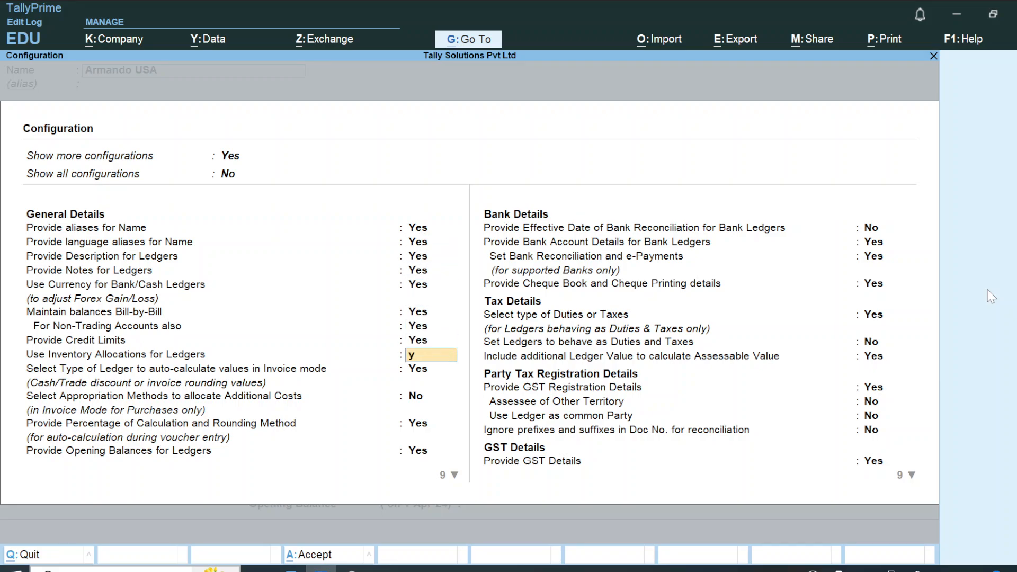
key("ctrl+a")
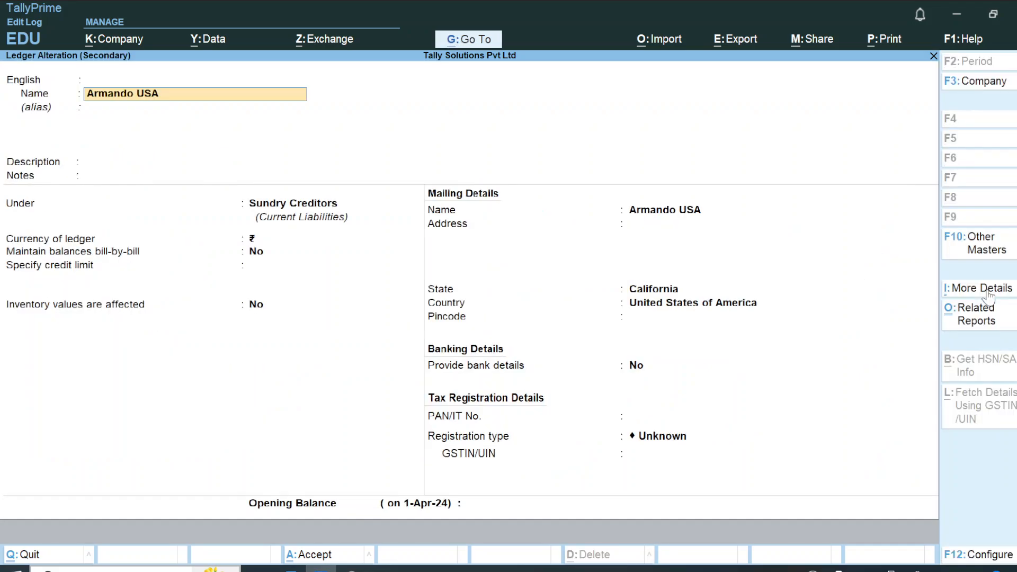
Set Provide Description for Ledgers and Provide Notes for Ledgers to No in the ledger configuration and accept it.
key("Return")
key("Return")
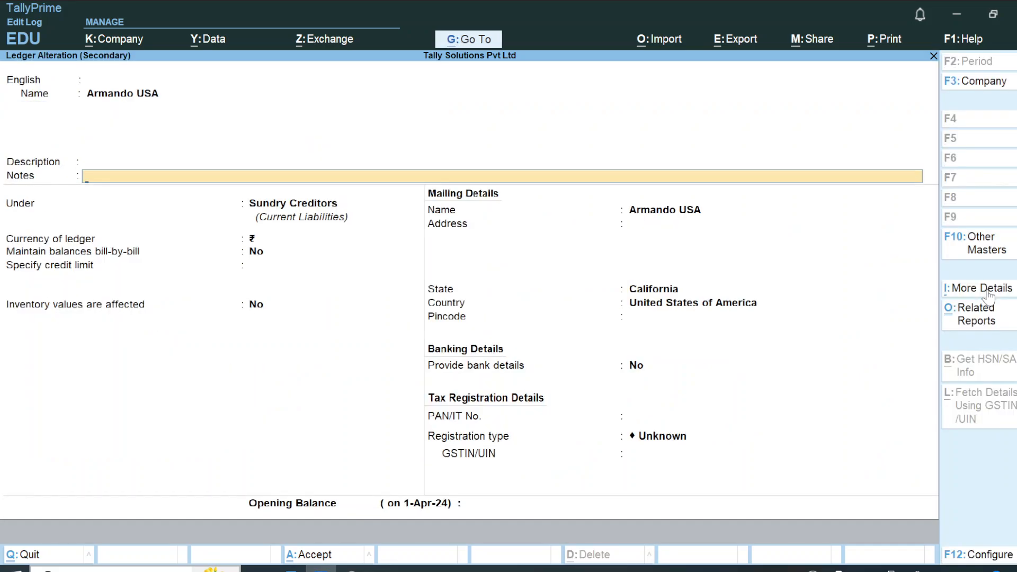
key("Return")
key("Return")
key("BackSpace")
key("BackSpace")
key("BackSpace")
left_click(988, 296)
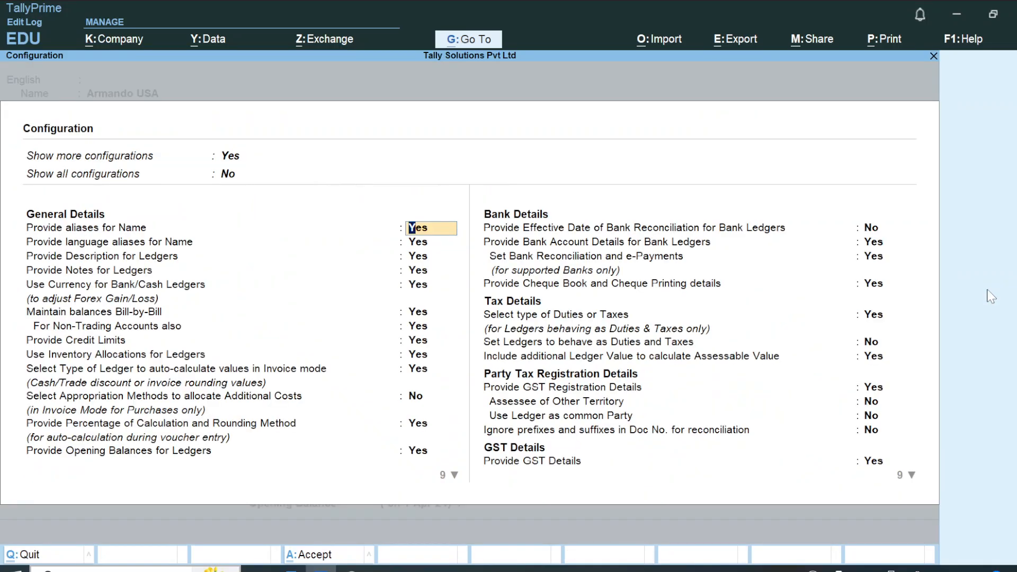
key("Return")
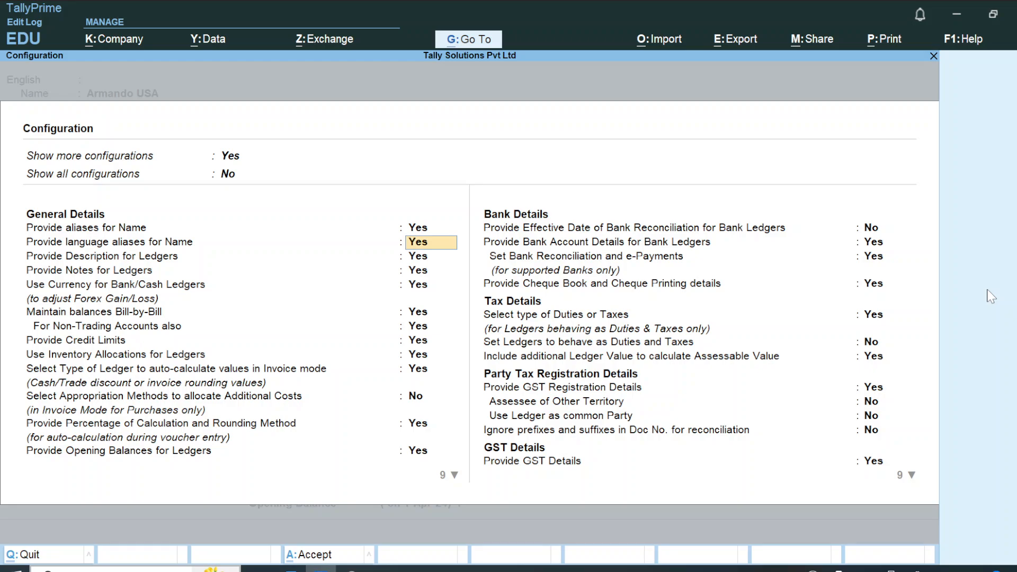
key("Return")
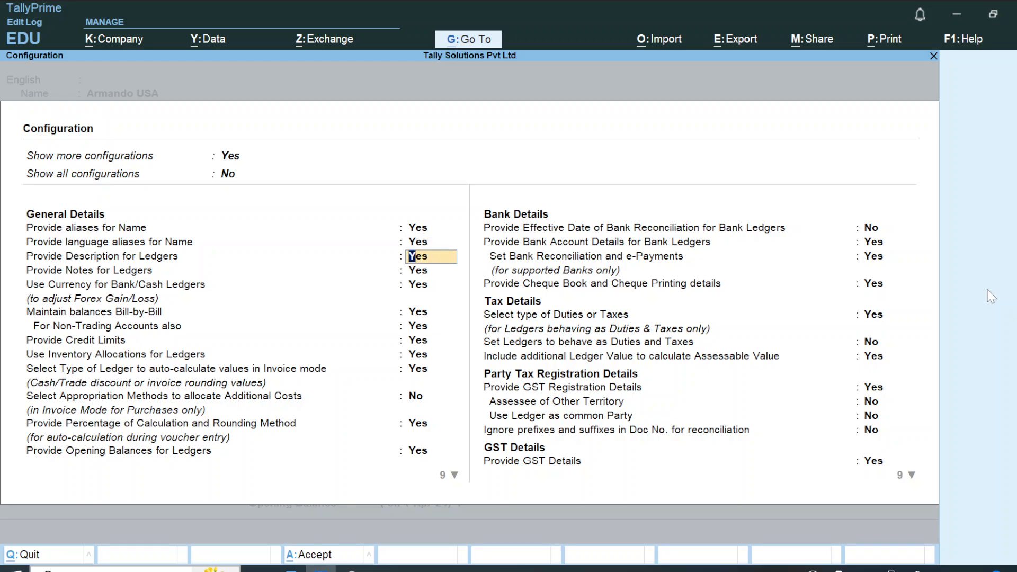
type("n")
key("Return")
type("n")
key("Return")
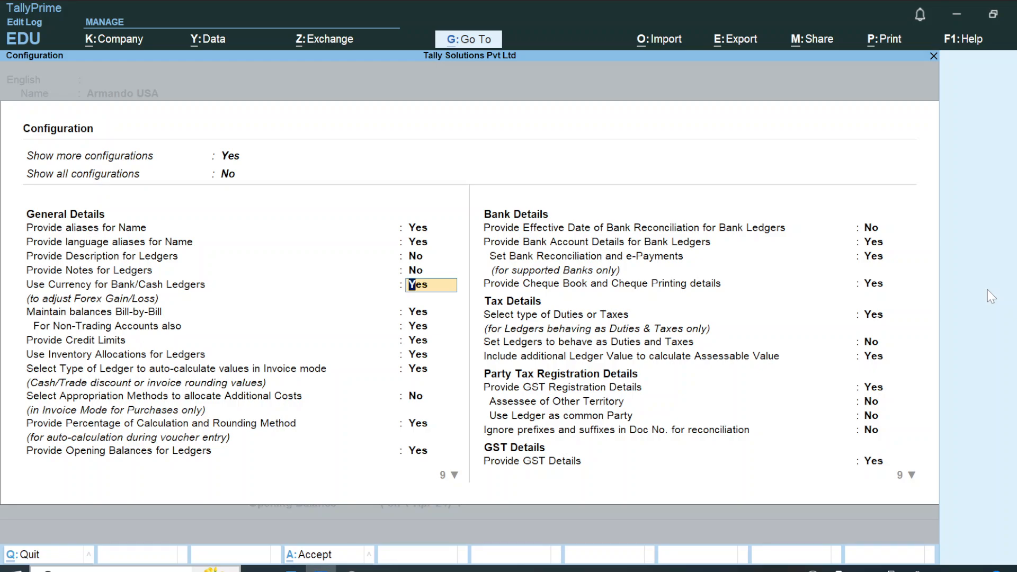
key("ctrl+a")
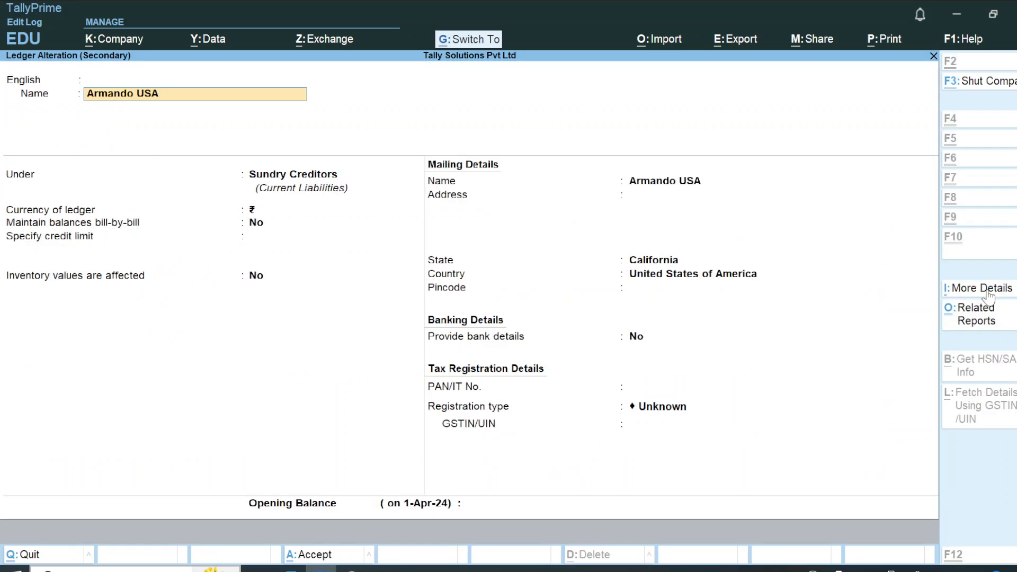
Set Provide aliases for Name and Provide language aliases for Name to No in the ledger configuration and accept it.
key("Return")
key("Return")
key("shift+Tab")
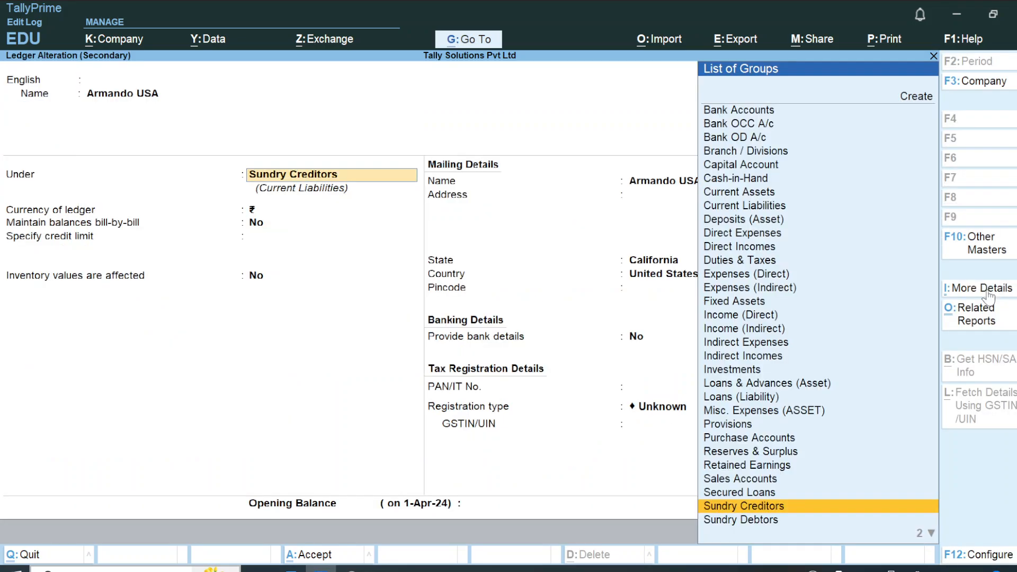
key("shift+Tab")
key("Return")
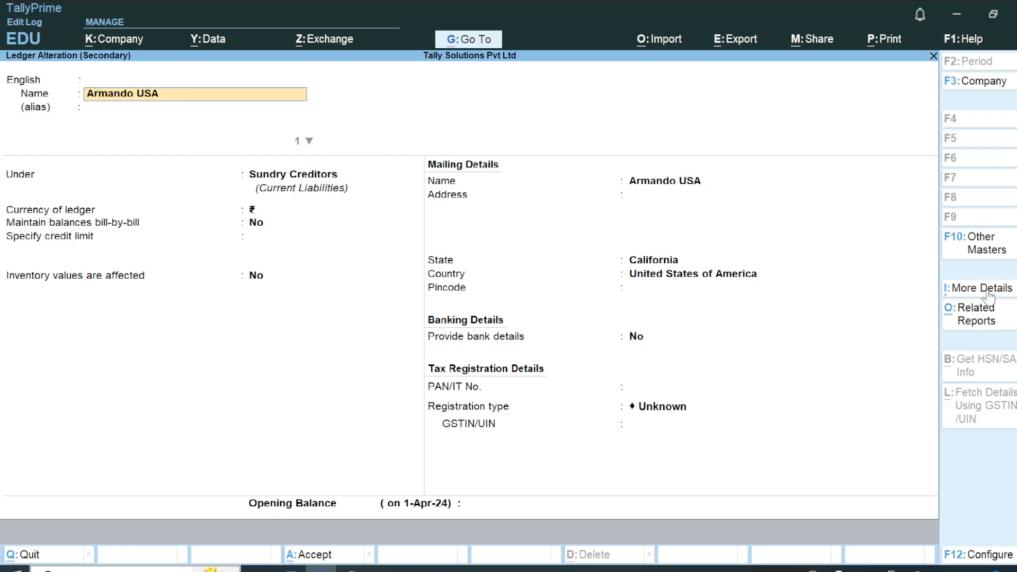
key("shift+Tab")
key("F12")
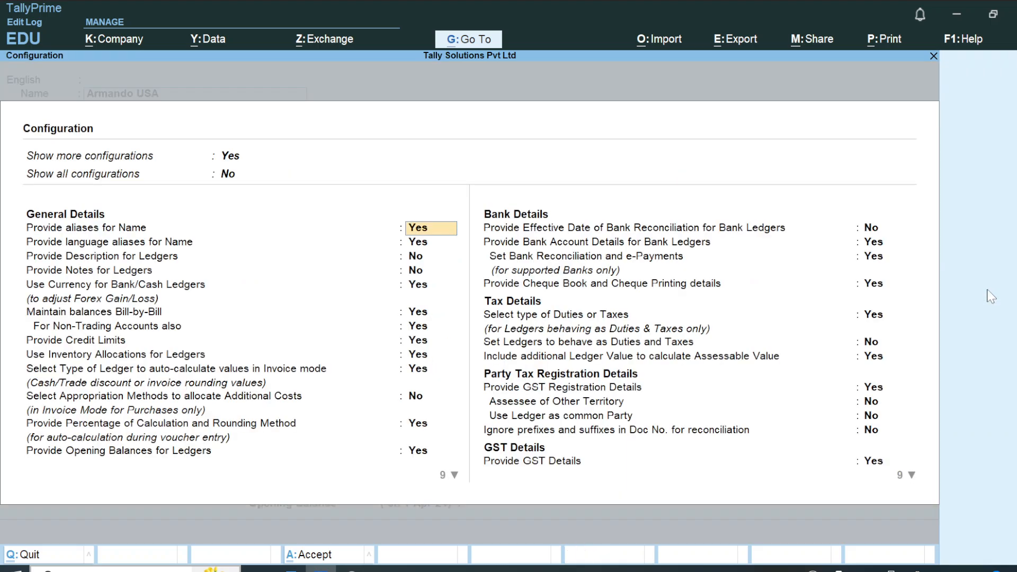
key("n")
key("n")
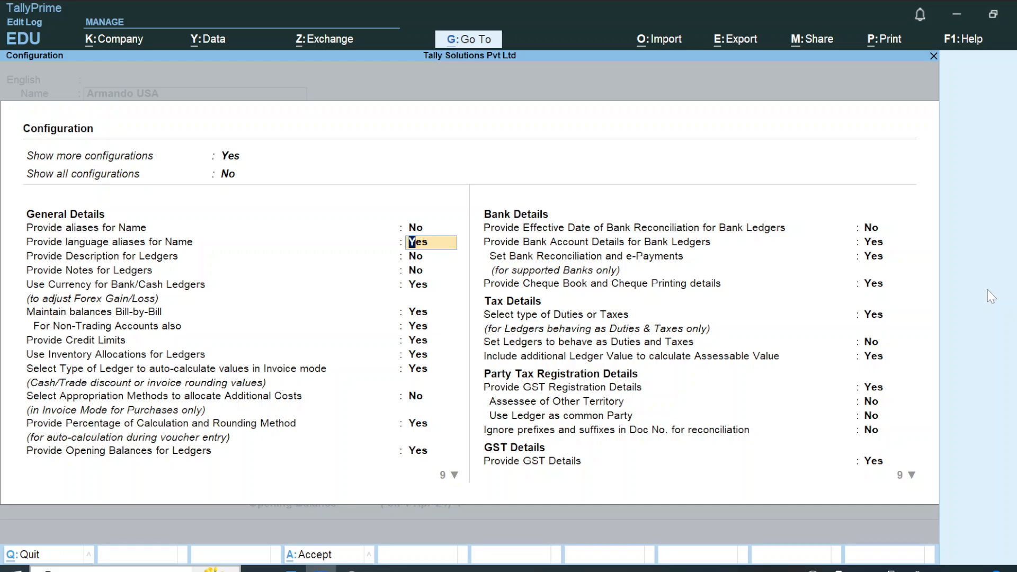
key("ctrl+a")
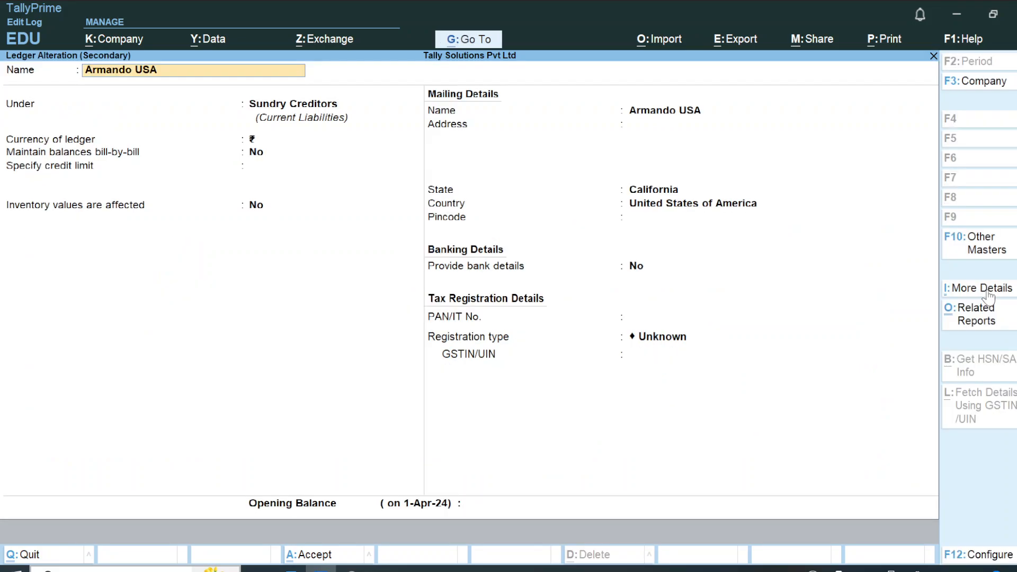
Inspect the currency choices for the supplier ledger without changing them, and check the base-currency note in Word before returning to TallyPrime.
key("Return")
key("Return")
key("BackSpace")
key("Return")
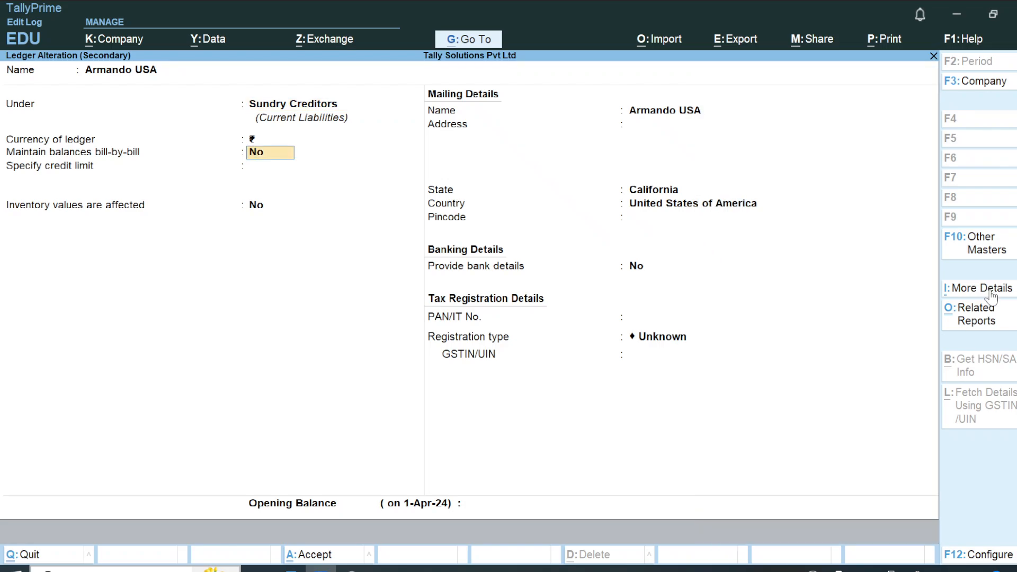
left_click(981, 289)
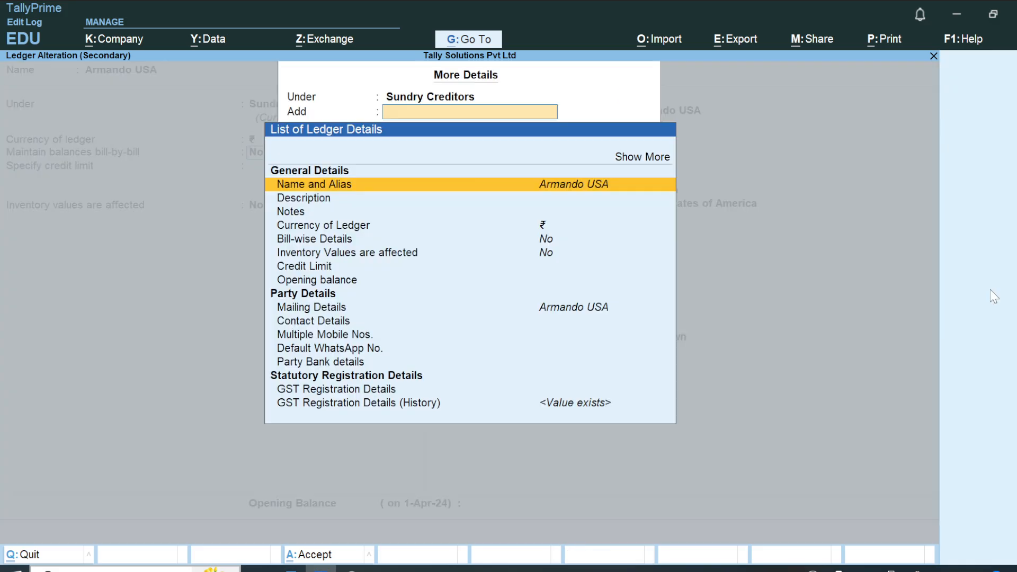
key("Down")
key("Down")
key("Down")
key("Return")
key("Up")
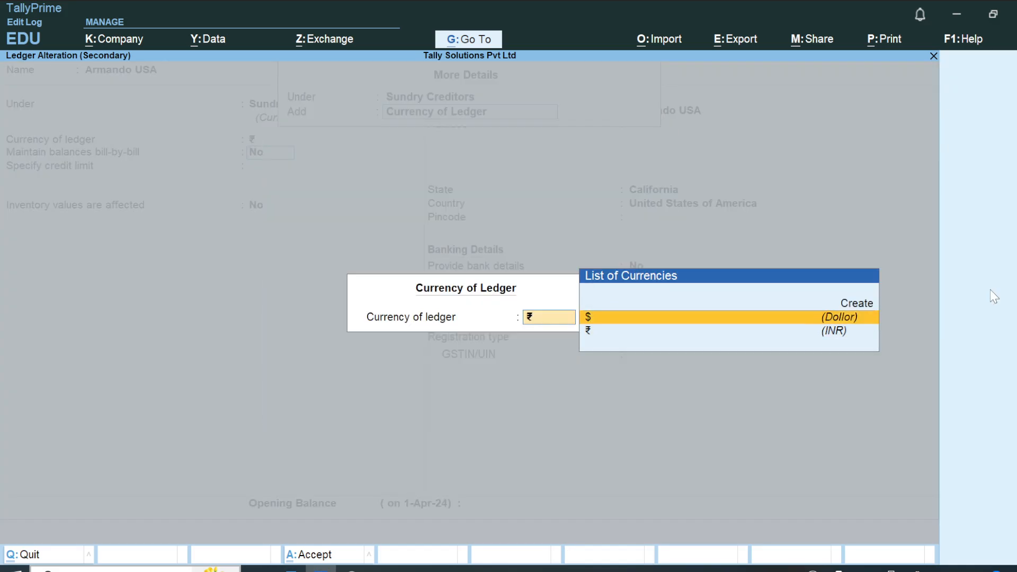
key("Down")
key("Up")
key("Escape")
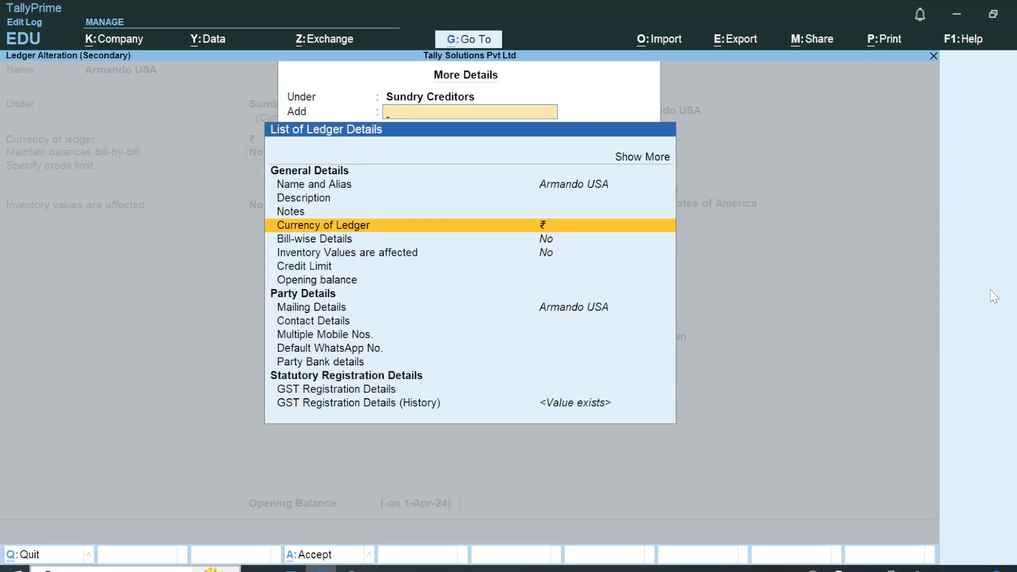
key("Escape")
key("alt+Tab")
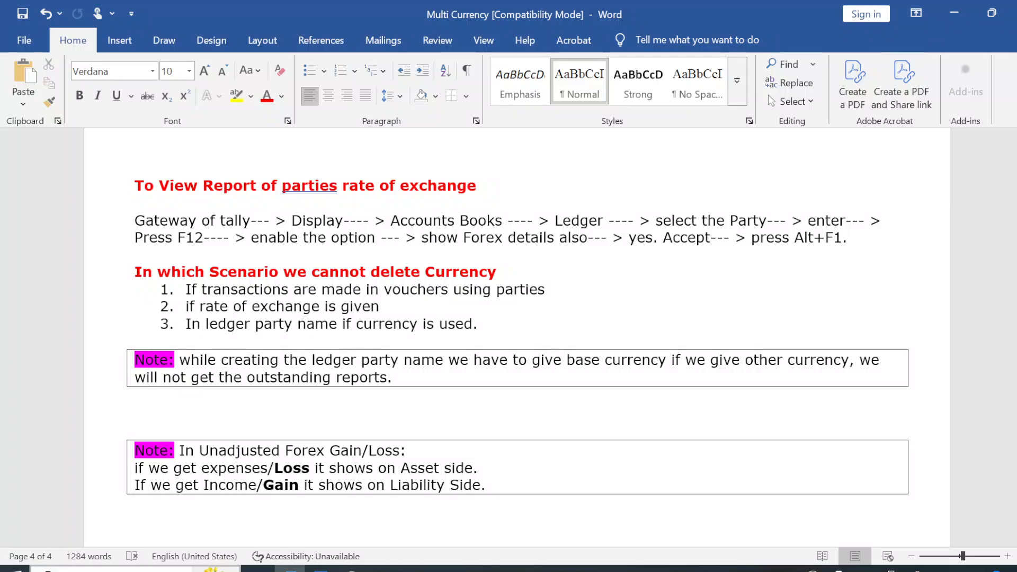
key("alt+Tab")
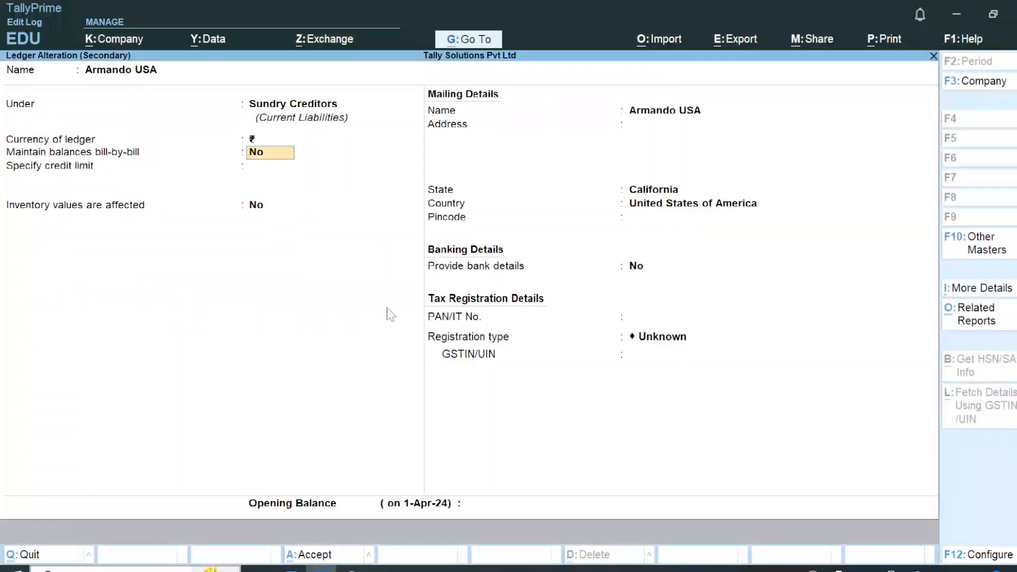
Leave the ledger alteration, purchase voucher and ledger report without saving and return to the Gateway of Tally.
key("Escape")
key("Escape")
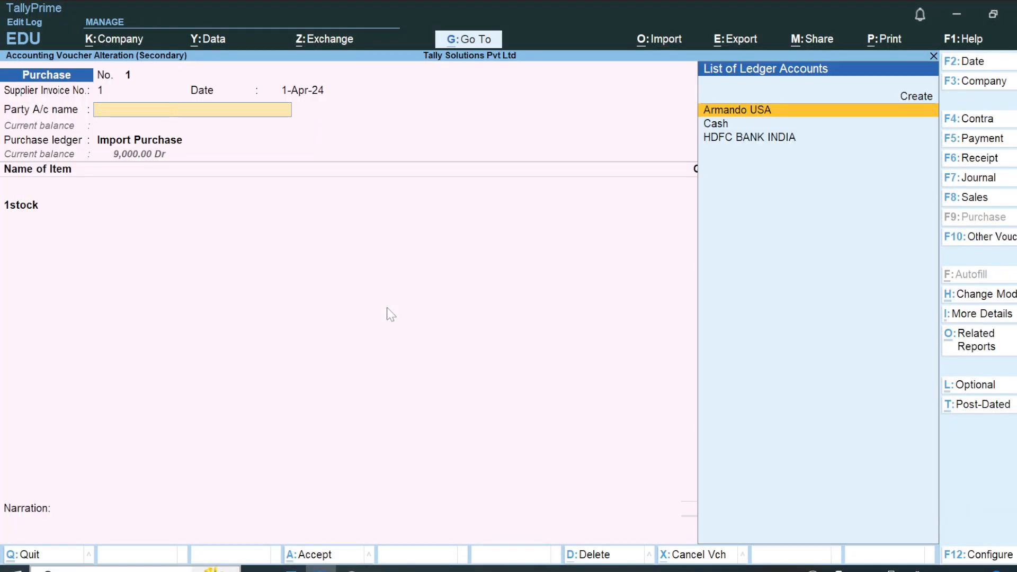
key("Escape")
key("y")
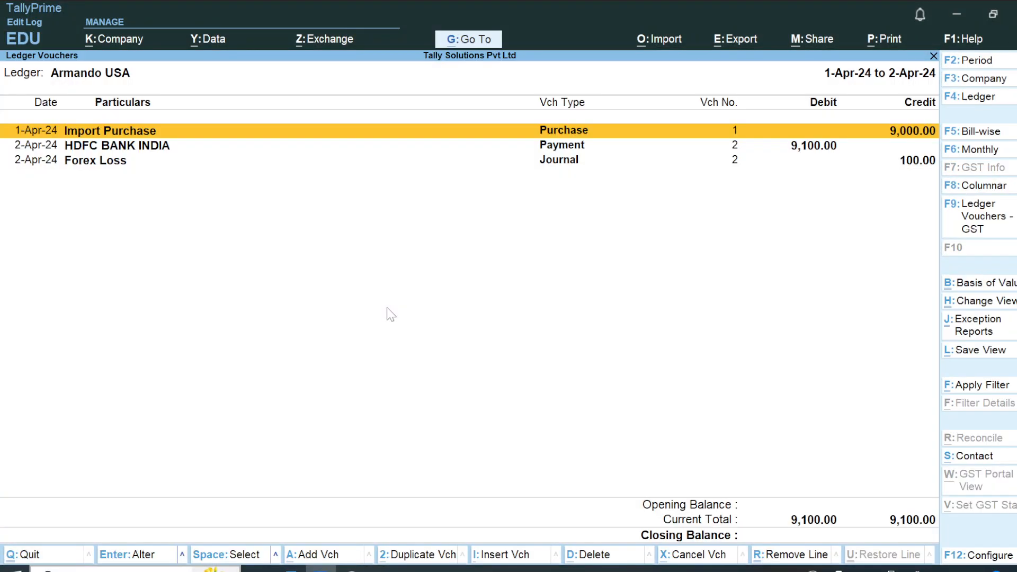
left_click(457, 40)
key("Escape")
key("Escape")
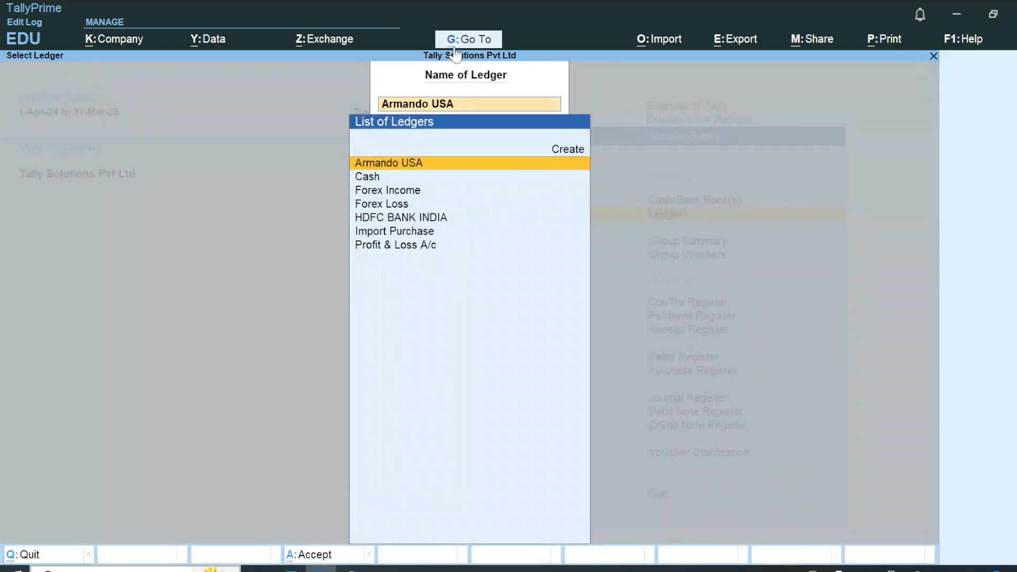
key("Escape")
key("Escape")
key("Escape")
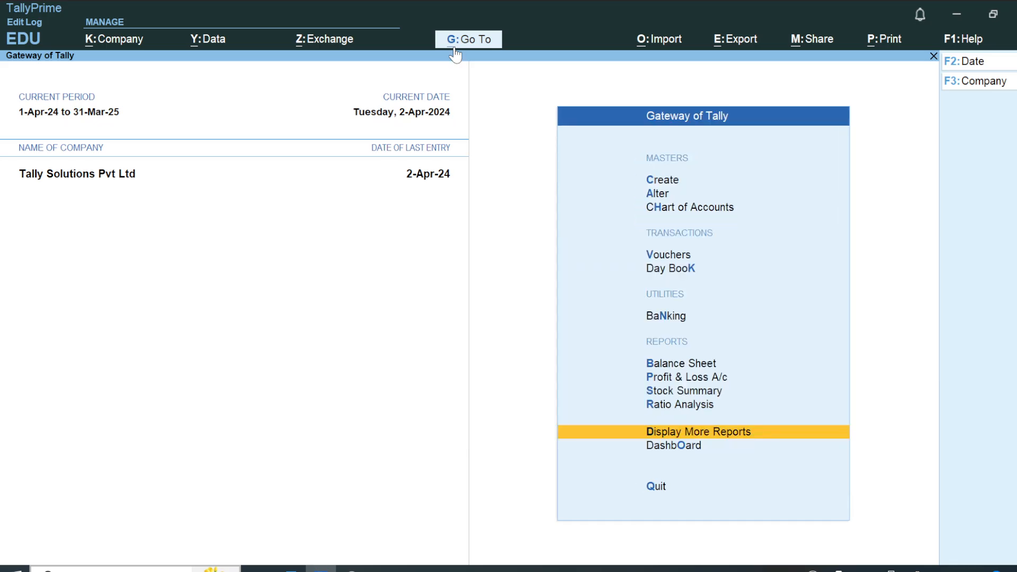
Open the Rates of Exchange master for alteration to view the dollar's rates, and switch to the Word notes on currency deletion rules.
key("Up")
key("Up")
key("Up")
key("Up")
key("Up")
key("Up")
key("Up")
key("Up")
key("Up")
key("Return")
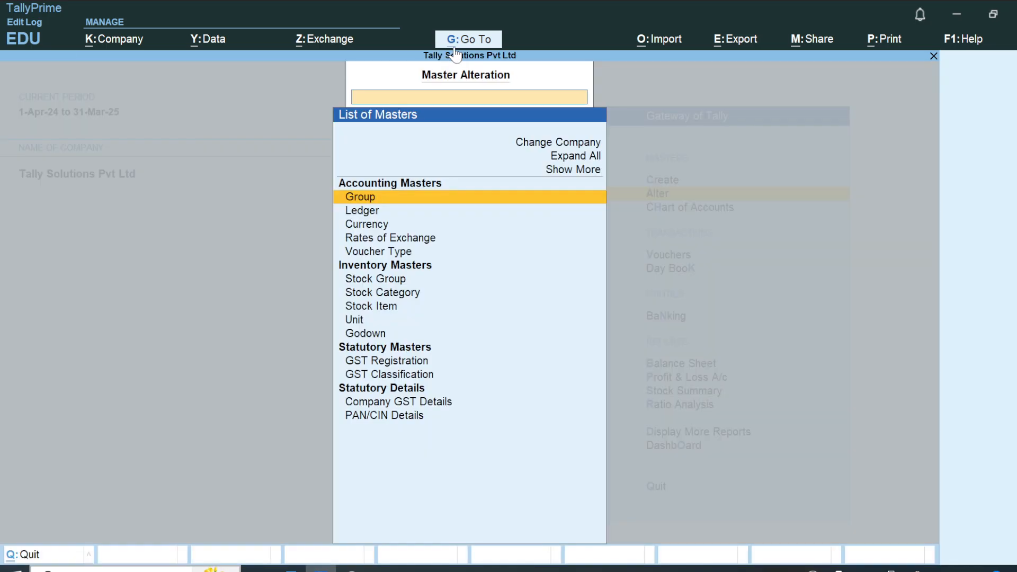
key("Down")
key("Down")
key("Down")
key("Return")
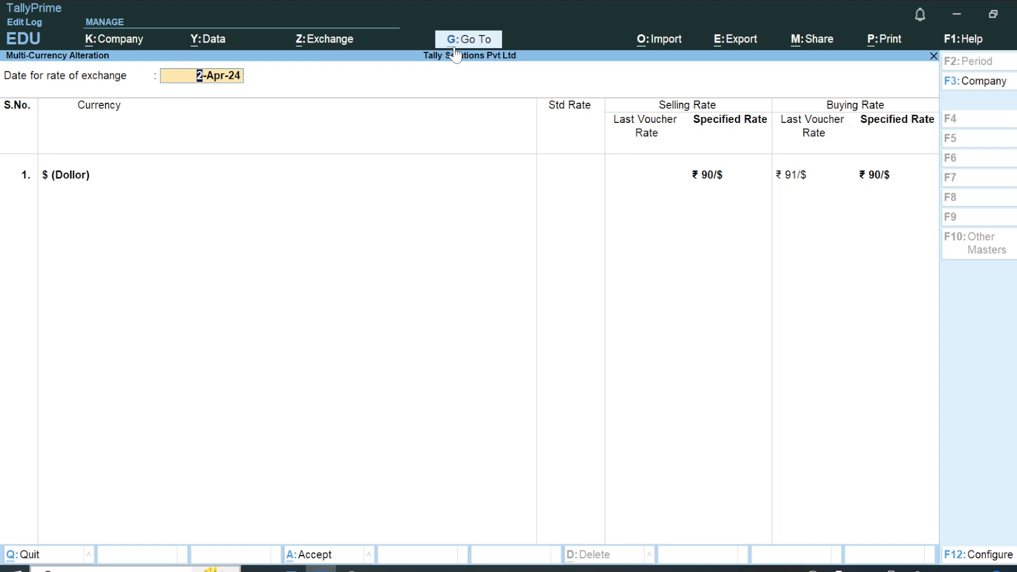
key("alt+Tab")
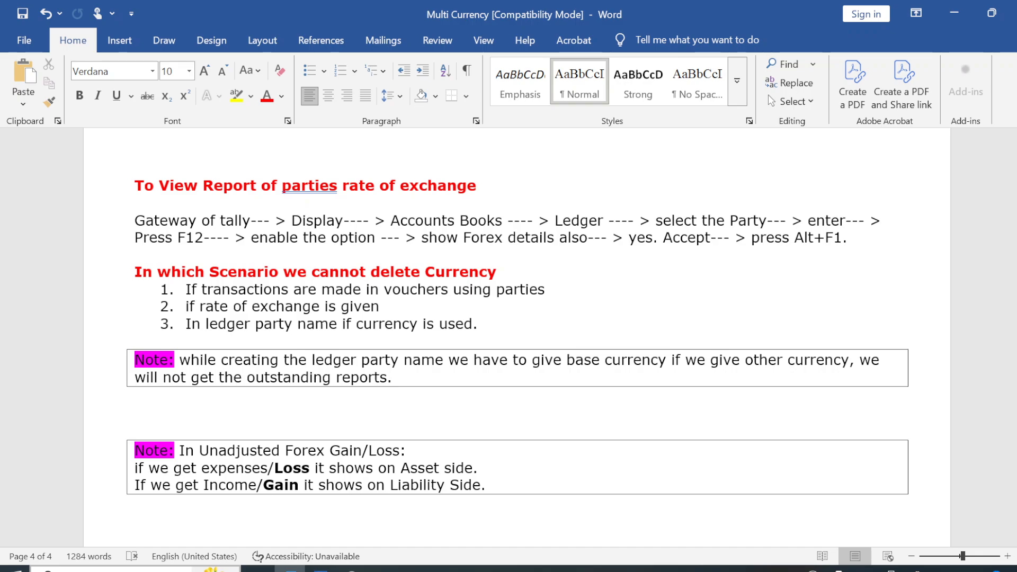
key("alt")
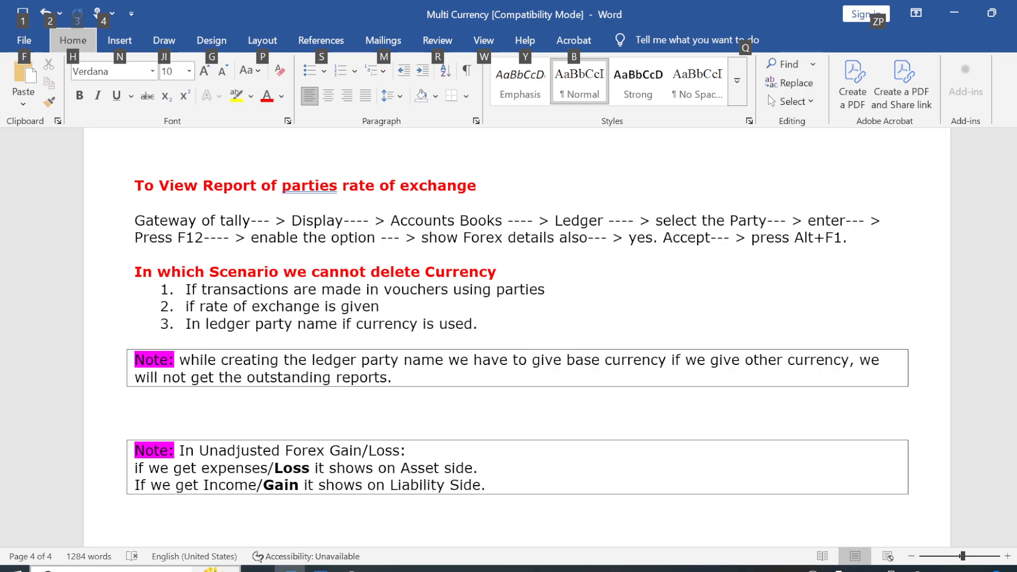
Read the Word notes on when a currency cannot be deleted and on unadjusted forex gain or loss.
left_click(446, 386)
key("Down")
key("Down")
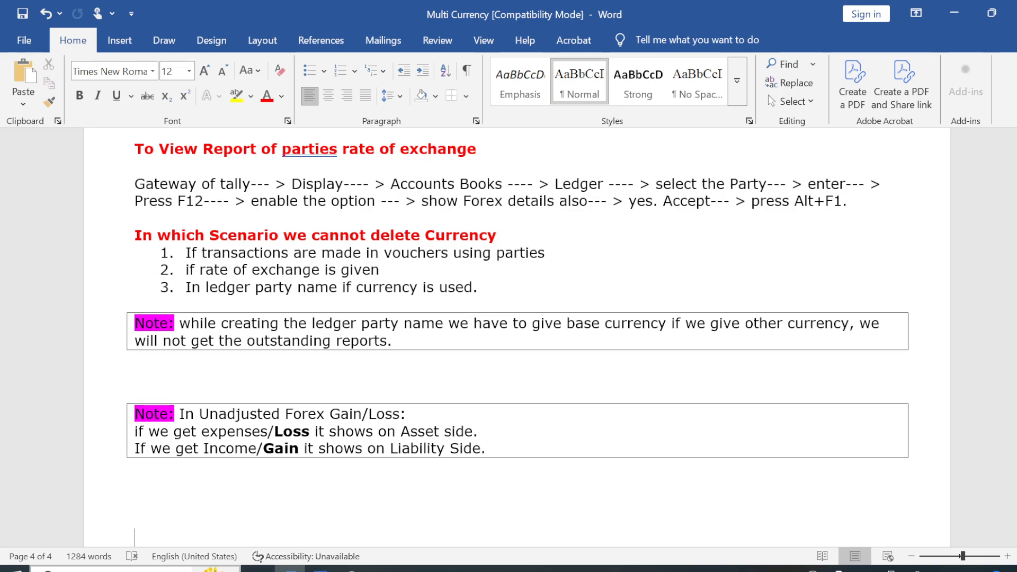
Return to TallyPrime and leave the Rates of Exchange alteration without saving any change.
key("alt+Tab")
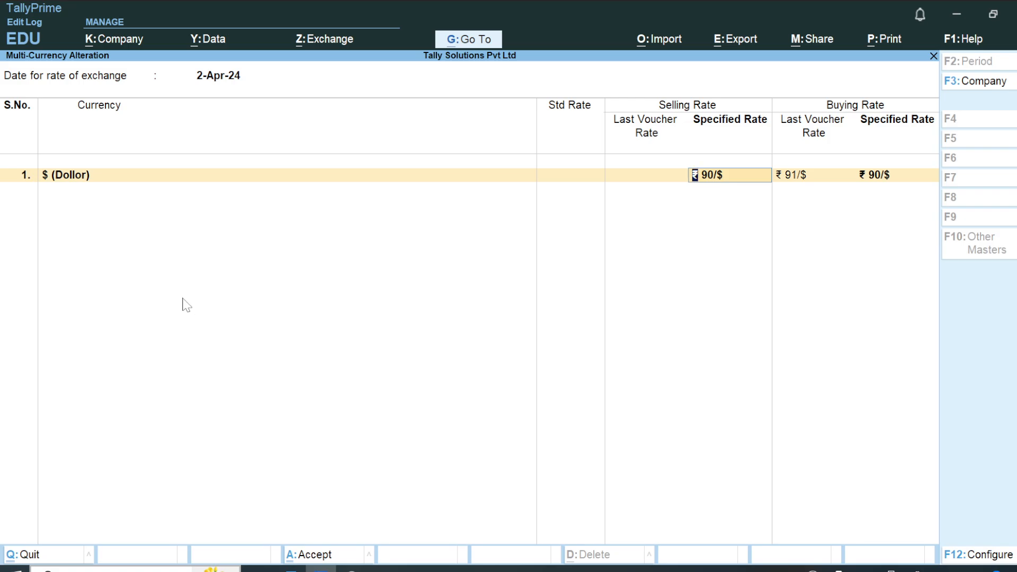
key("BackSpace")
key("BackSpace")
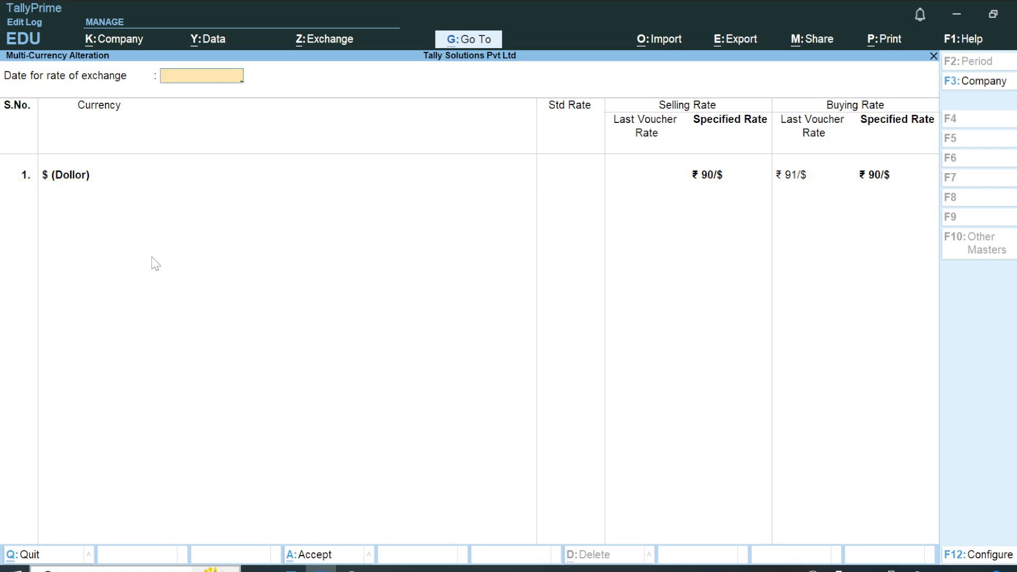
key("Escape")
Open the US supplier's ledger master for alteration and inspect its currency of ledger without changing it.
key("Escape")
key("Return")
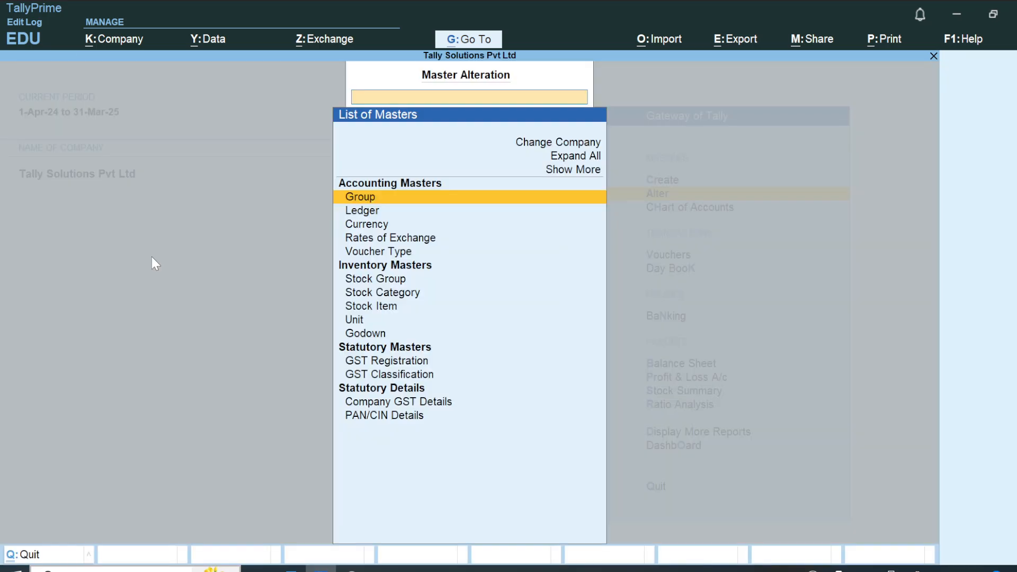
key("Down")
key("Return")
key("Escape")
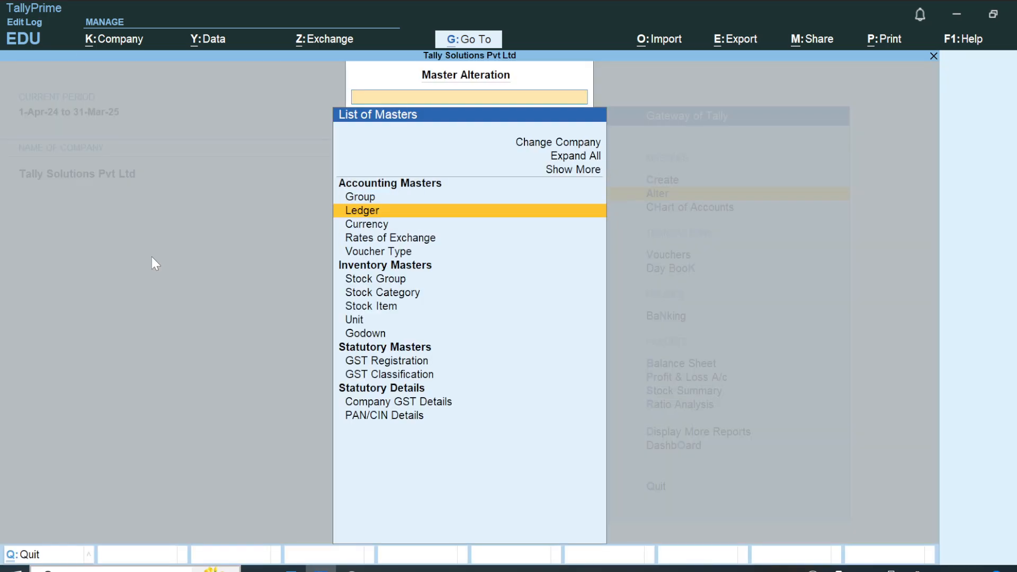
key("Return")
key("Return")
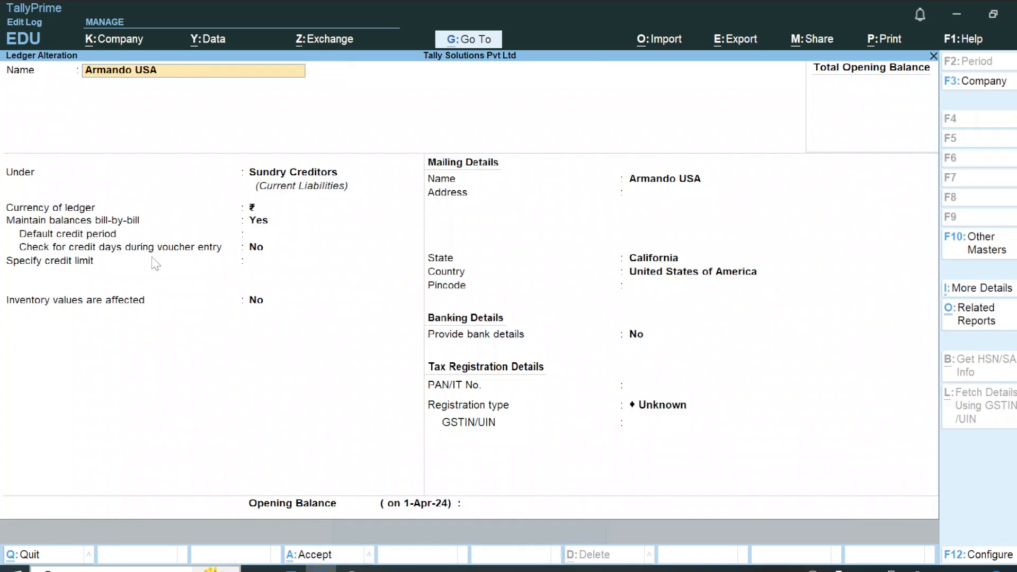
key("Return")
key("Return")
key("BackSpace")
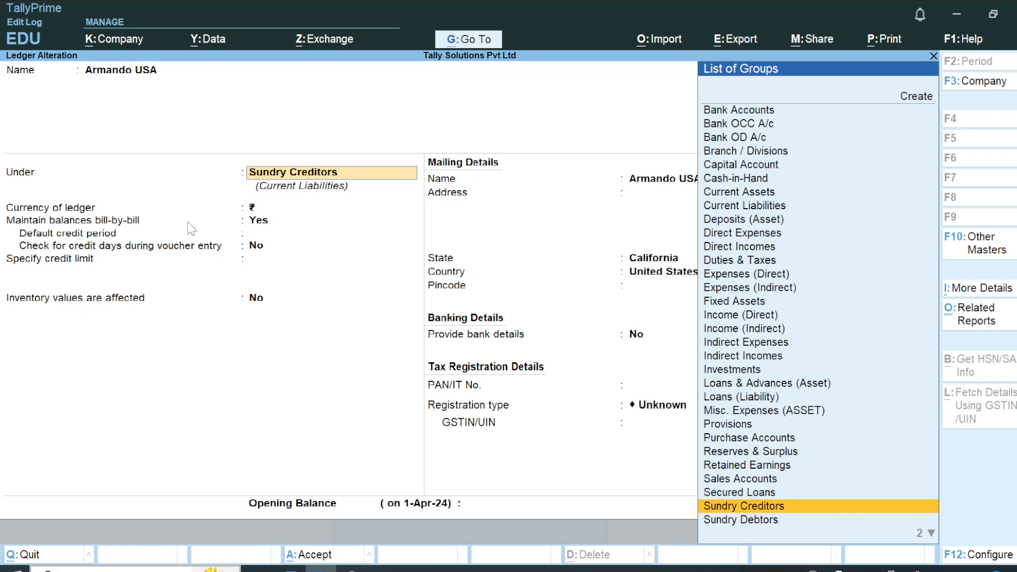
Switch to the Word notes and correct "parties" to "party's" in the heading about viewing the rate of exchange report.
key("alt+Tab")
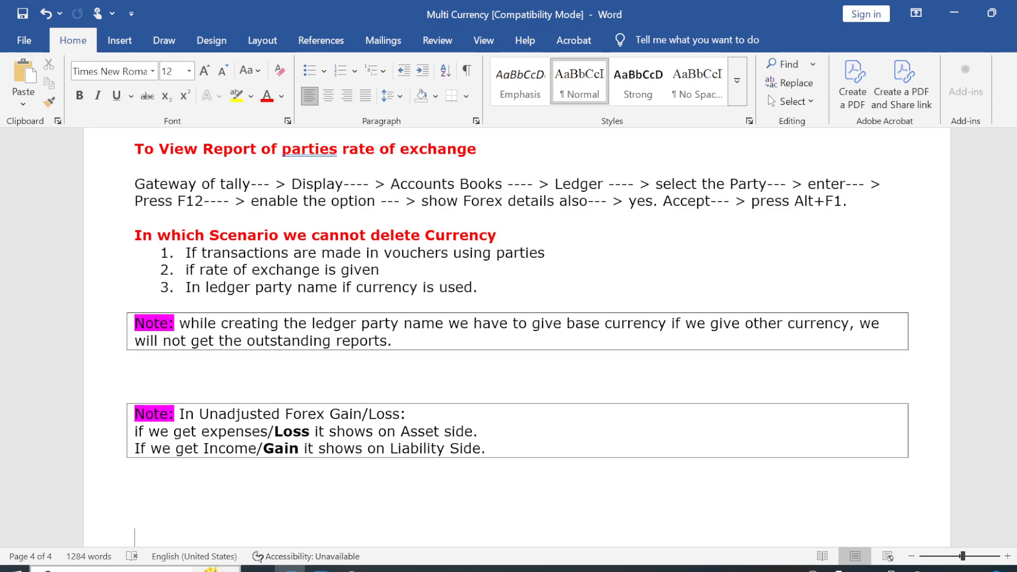
left_click(134, 508)
key("Up")
key("Up")
key("Up")
key("Up")
key("Up")
key("Up")
key("Up")
key("Up")
key("Up")
key("Up")
key("Up")
key("Up")
key("Up")
key("Up")
key("Up")
key("Up")
key("Up")
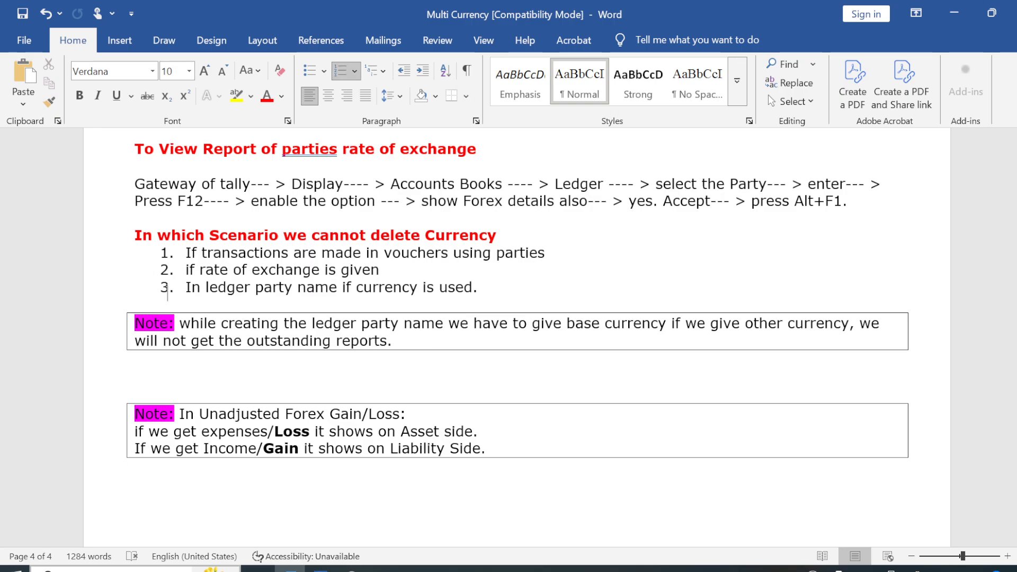
key("Up")
key("Up")
key("Up")
key("Up")
key("Up")
key("Up")
key("Up")
key("Up")
key("Up")
key("Up")
key("Up")
key("Up")
key("Up")
key("Up")
key("Up")
key("Up")
key("Up")
key("Up")
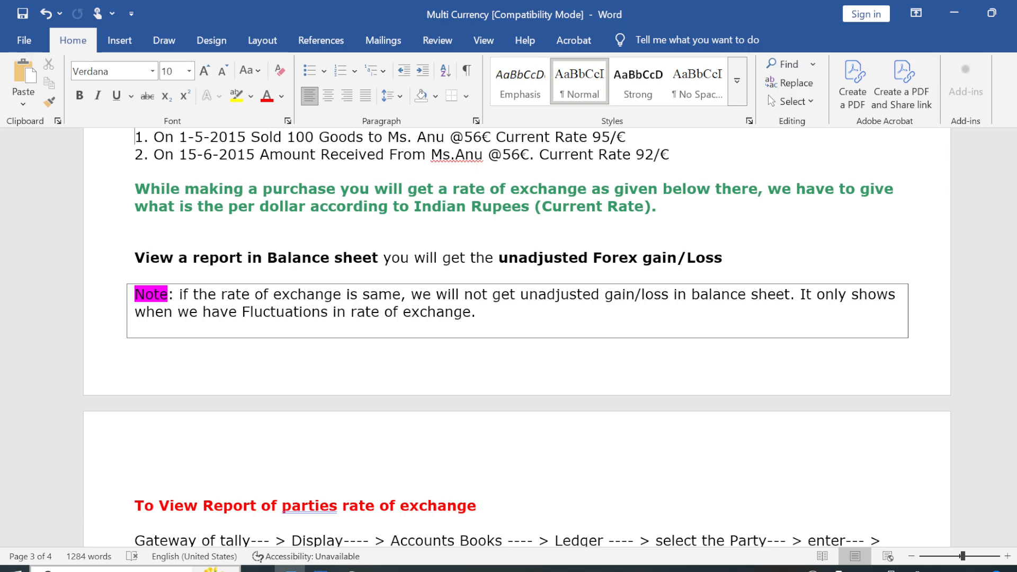
right_click(309, 506)
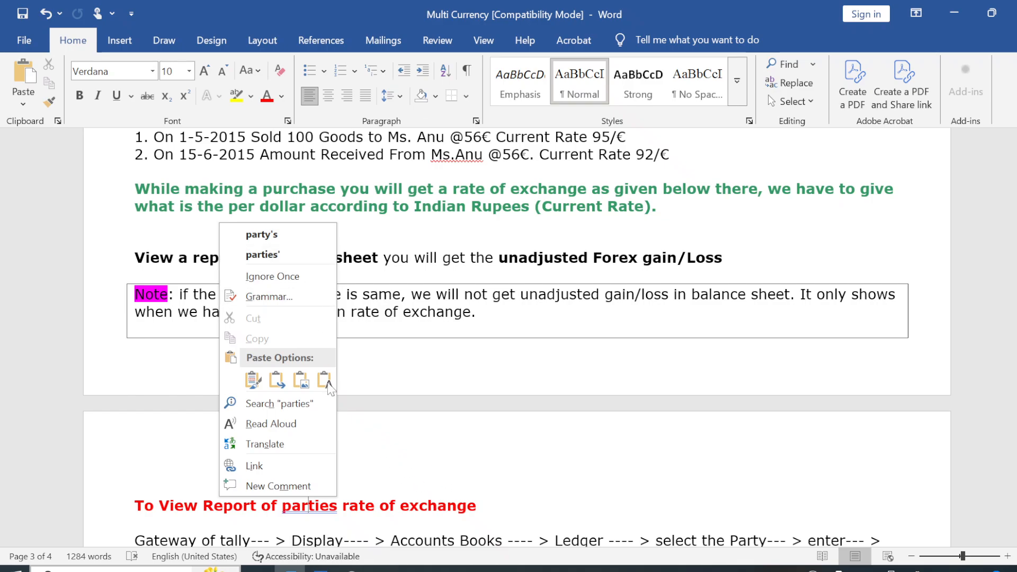
left_click(278, 237)
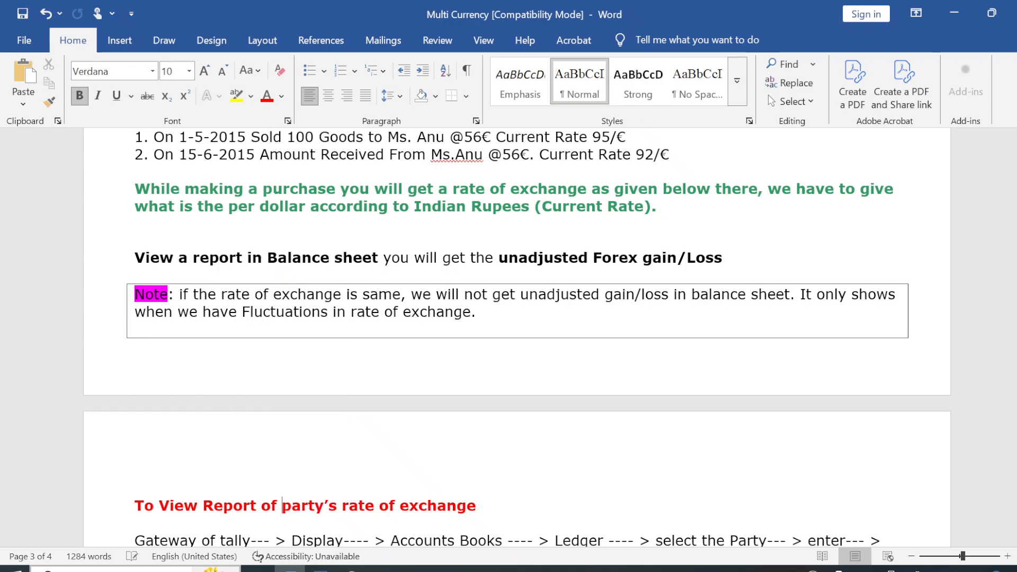
Review the Word notes back to the multi-currency introduction, covering exchange rate rules, forex gain or loss examples and currency key combinations.
scroll(425, 429, "up", 4)
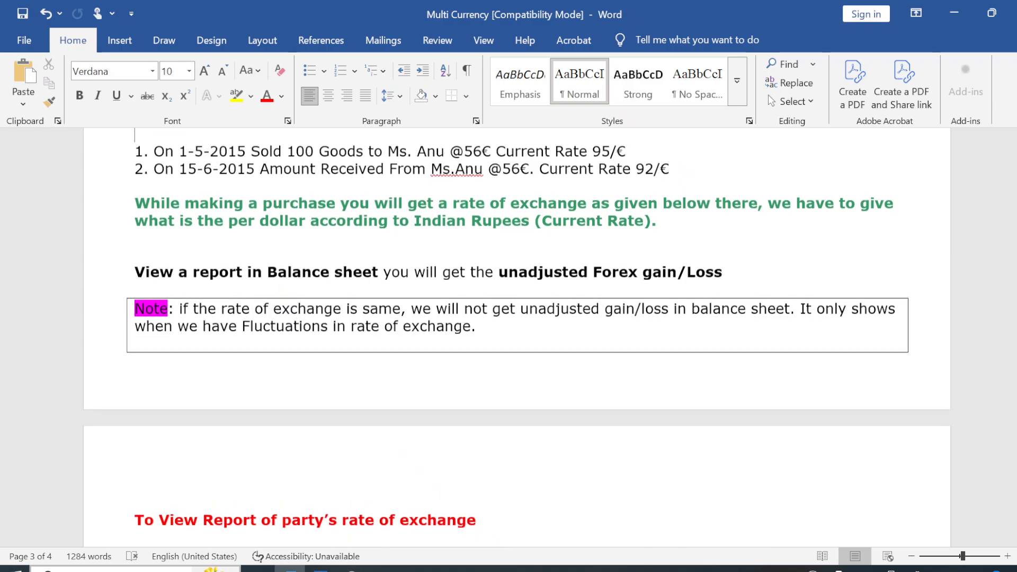
scroll(280, 224, "up", 1)
left_click(280, 224)
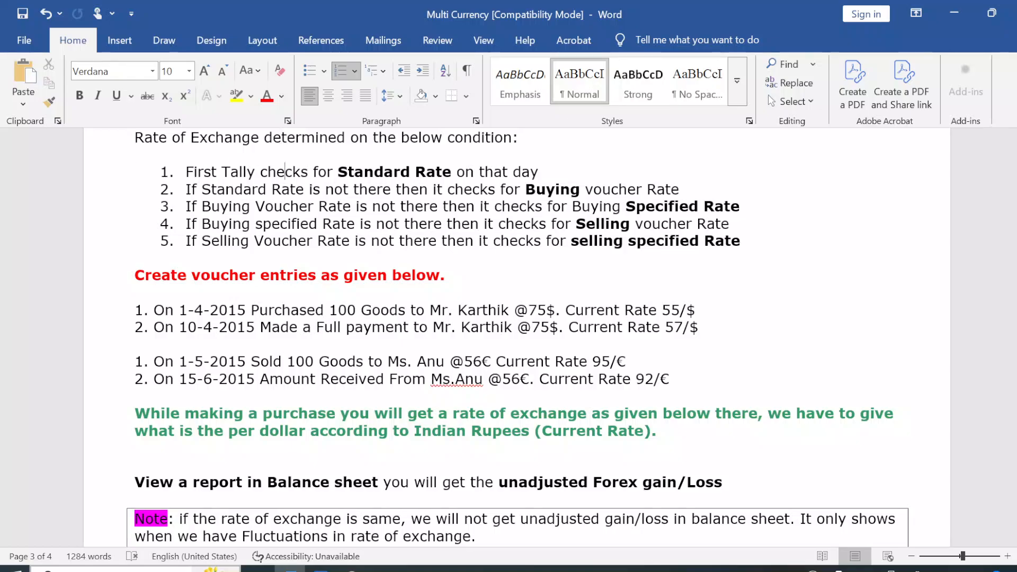
left_click(281, 258)
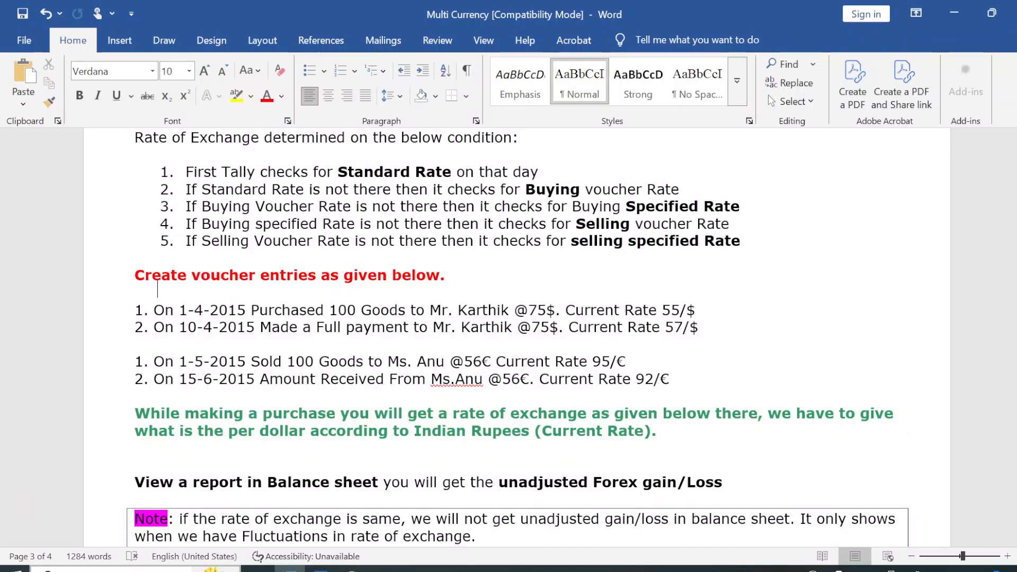
left_click(280, 275)
scroll(280, 274, "up", 1)
scroll(280, 275, "down", 15)
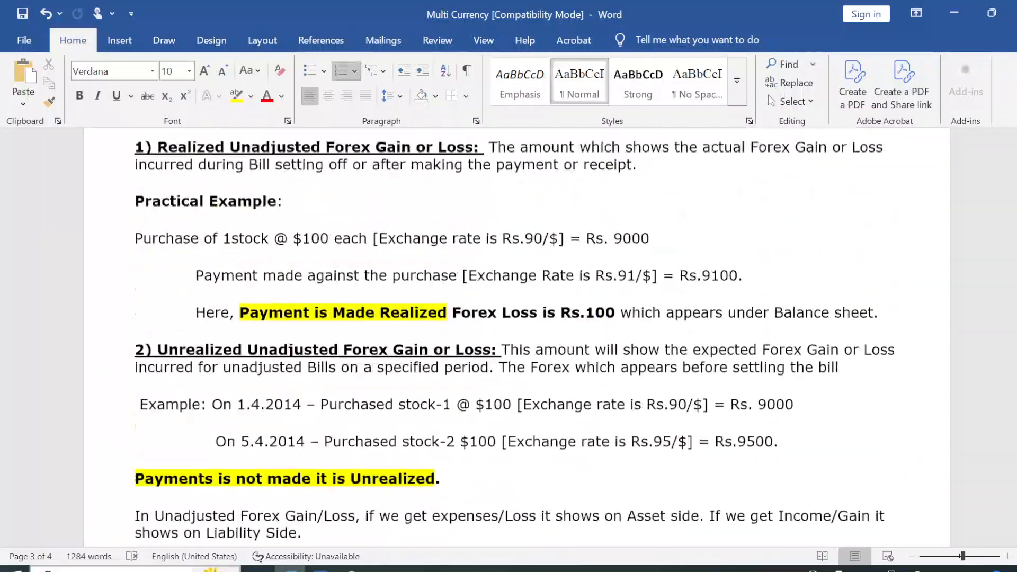
scroll(284, 137, "up", 12)
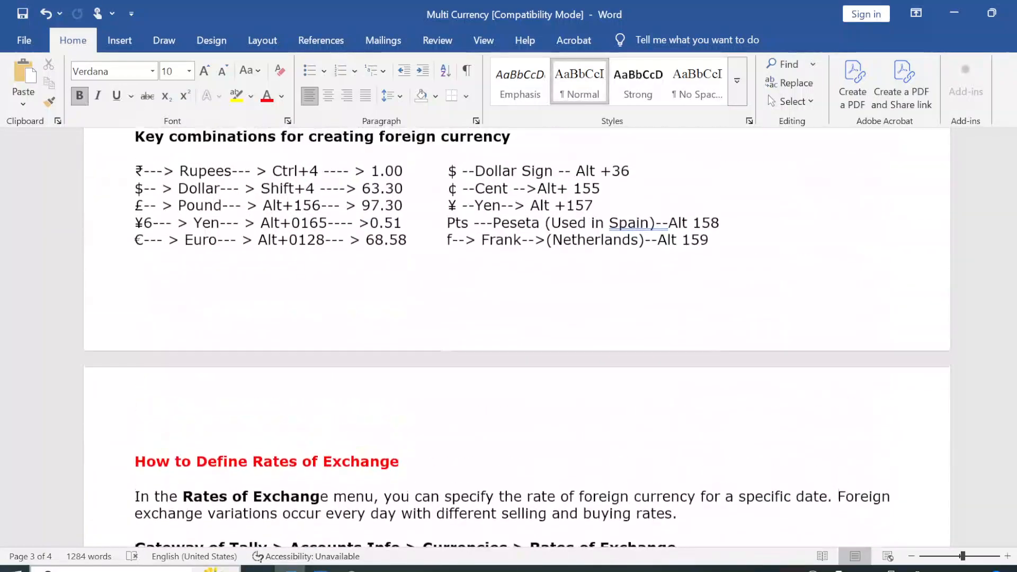
scroll(284, 137, "up", 2)
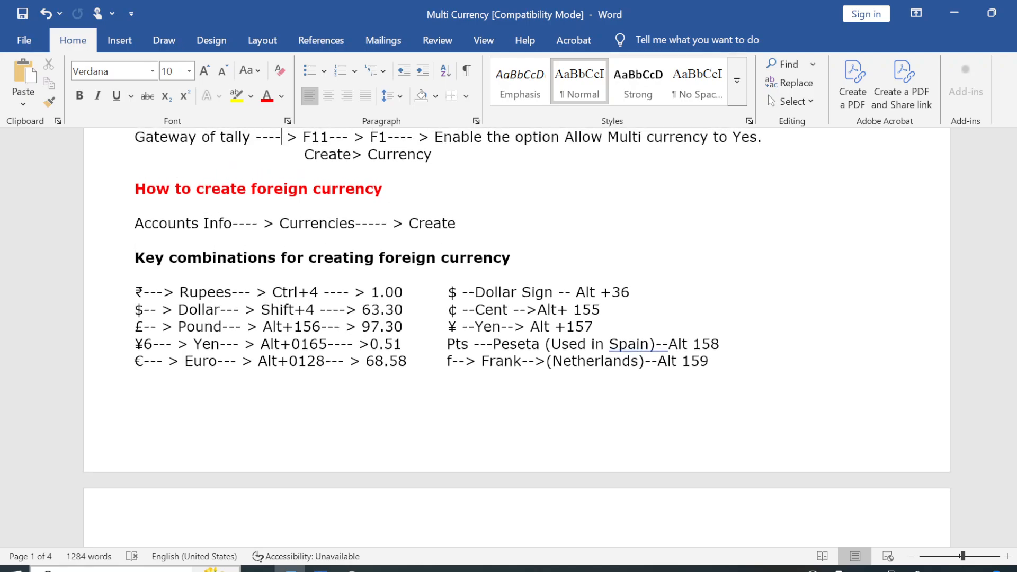
left_click(188, 136)
scroll(188, 136, "up", 3)
left_click(282, 136)
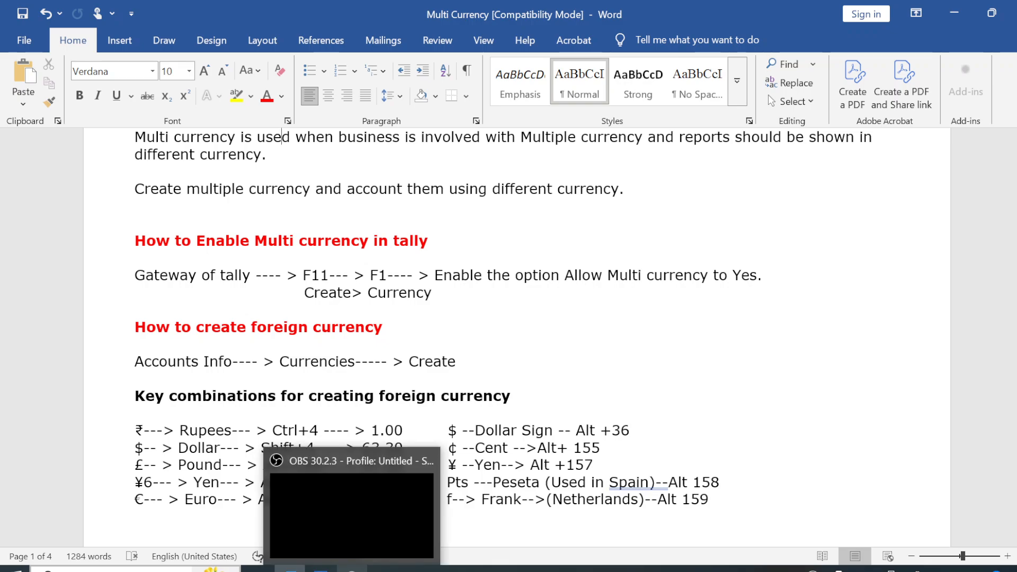
left_click(352, 570)
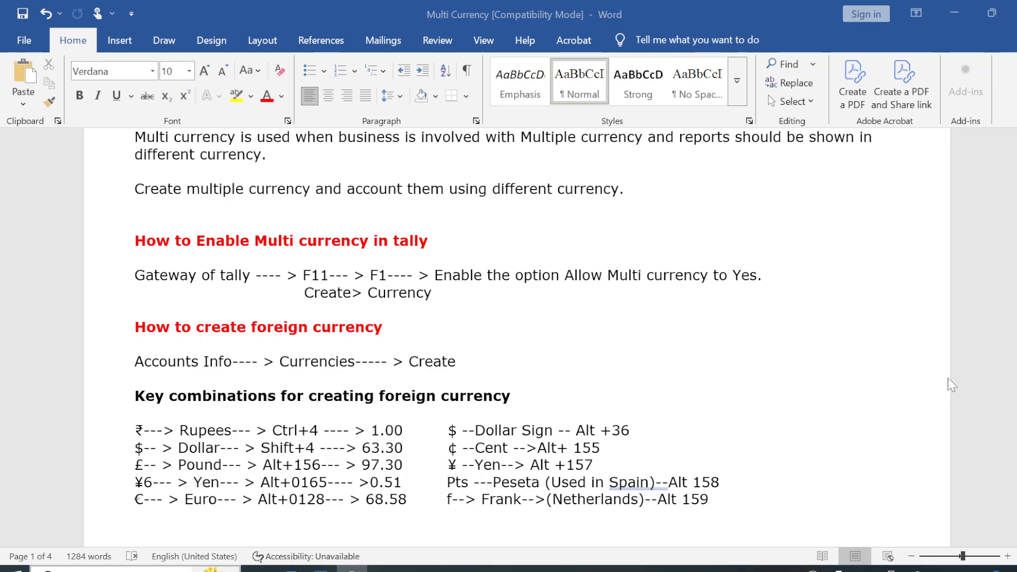